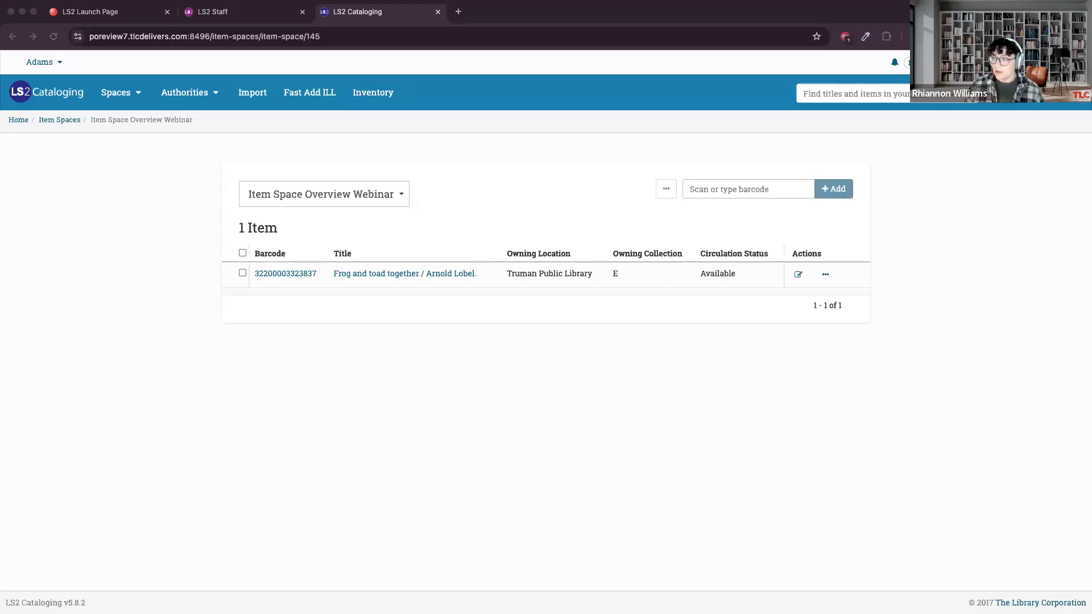
Open the Truman copy's item record from the physical items of Frog and toad together.
{"action": "left_click", "coordinate": [341, 273]}
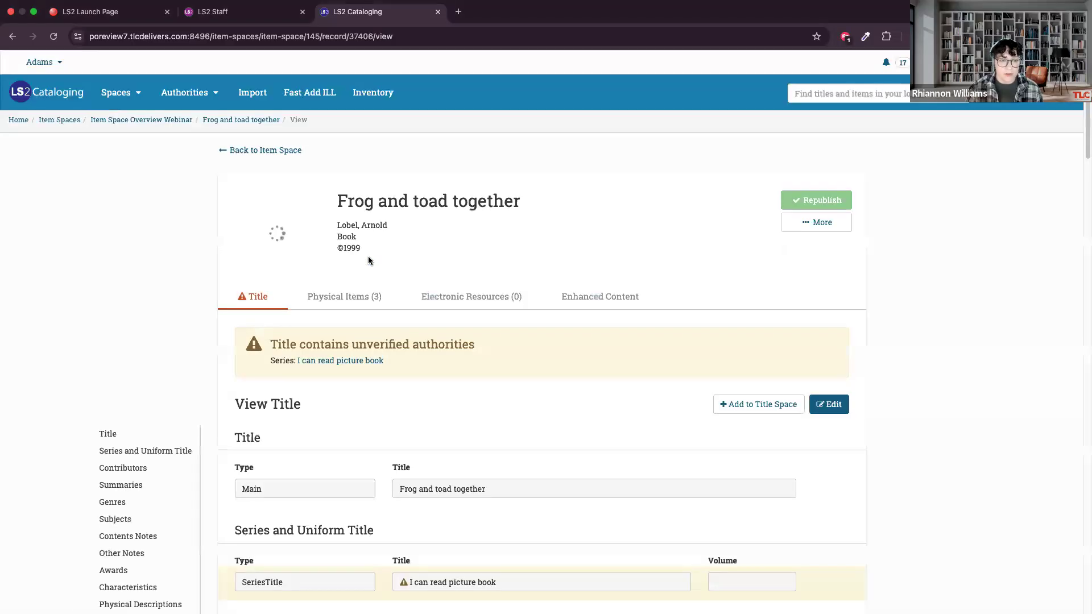
{"action": "left_click", "coordinate": [351, 296]}
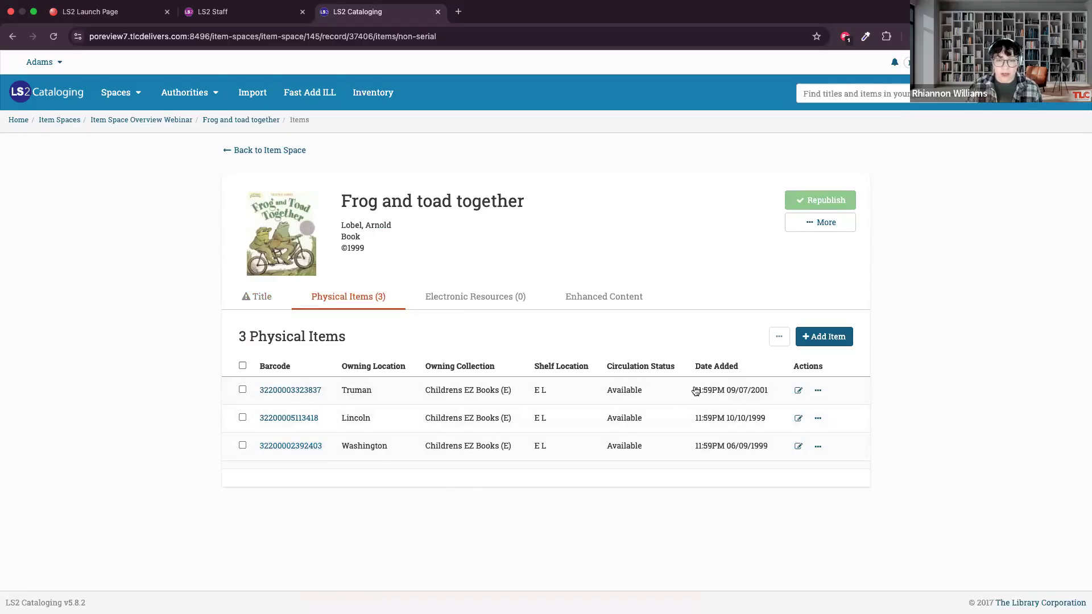
{"action": "left_click", "coordinate": [291, 392]}
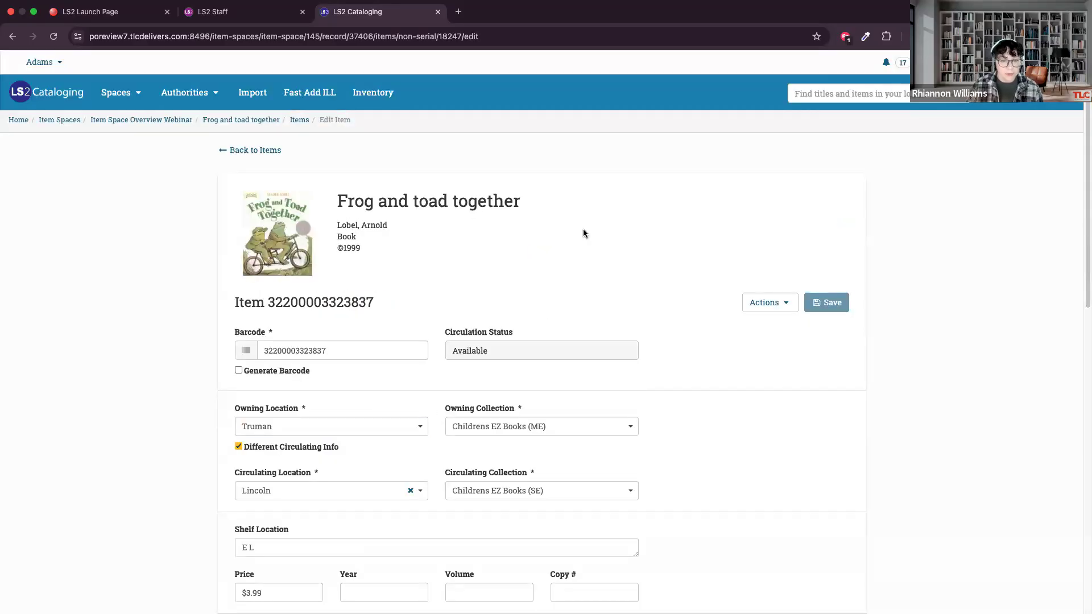
Examine the existing item's record, including its breadcrumb, barcode heading, circulation status, and owning and circulating details.
{"action": "scroll", "coordinate": [665, 380], "scroll_direction": "down", "scroll_amount": 3}
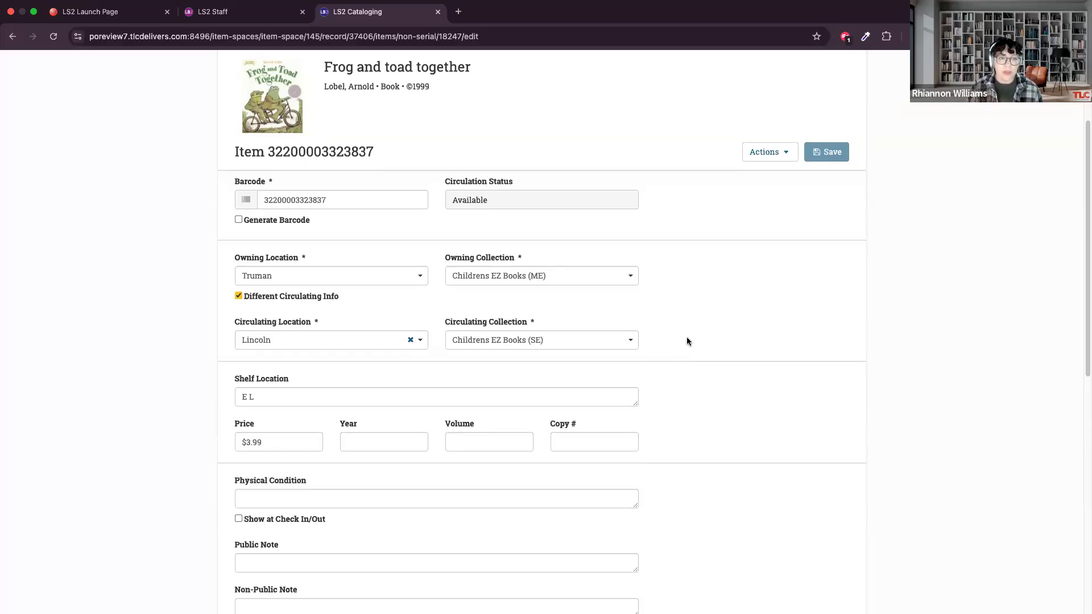
{"action": "scroll", "coordinate": [686, 342], "scroll_direction": "up", "scroll_amount": 3}
{"action": "scroll", "coordinate": [687, 341], "scroll_direction": "down", "scroll_amount": 1}
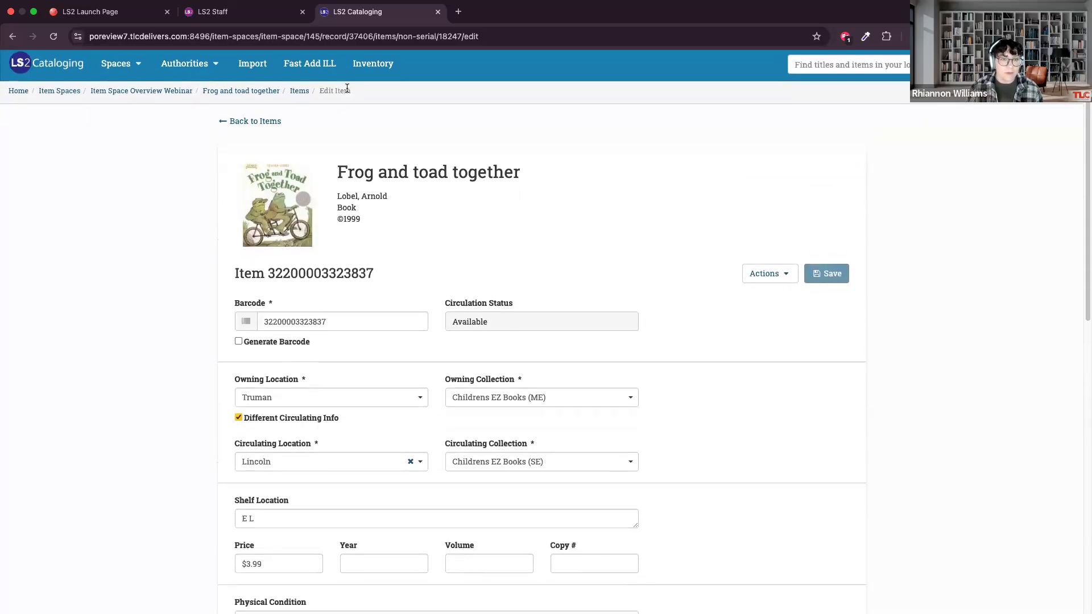
{"action": "double_click", "coordinate": [321, 91]}
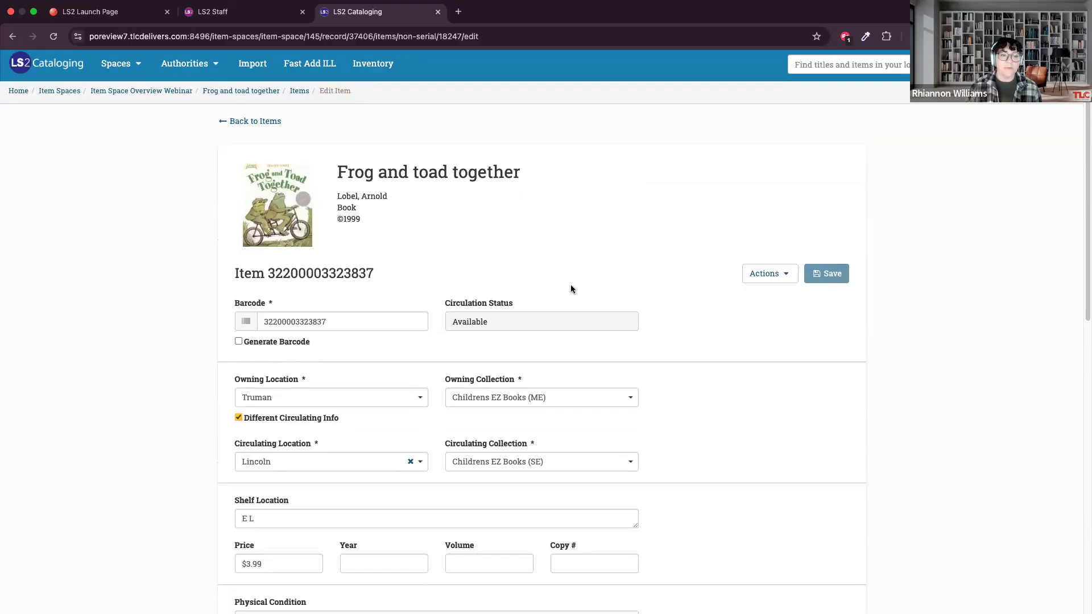
{"action": "scroll", "coordinate": [570, 289], "scroll_direction": "down", "scroll_amount": 3}
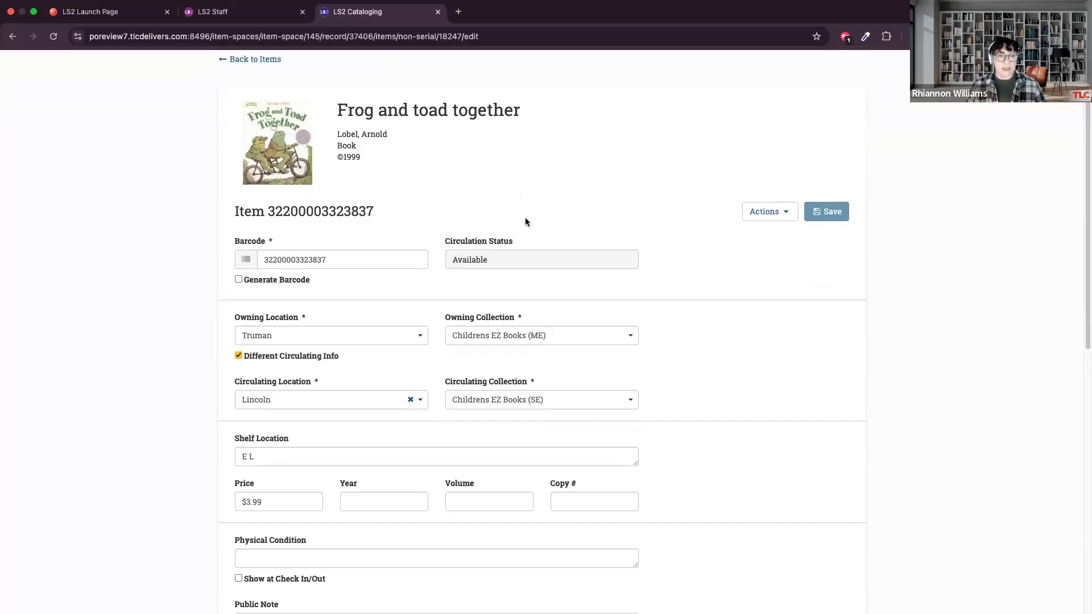
{"action": "scroll", "coordinate": [517, 211], "scroll_direction": "up", "scroll_amount": 2}
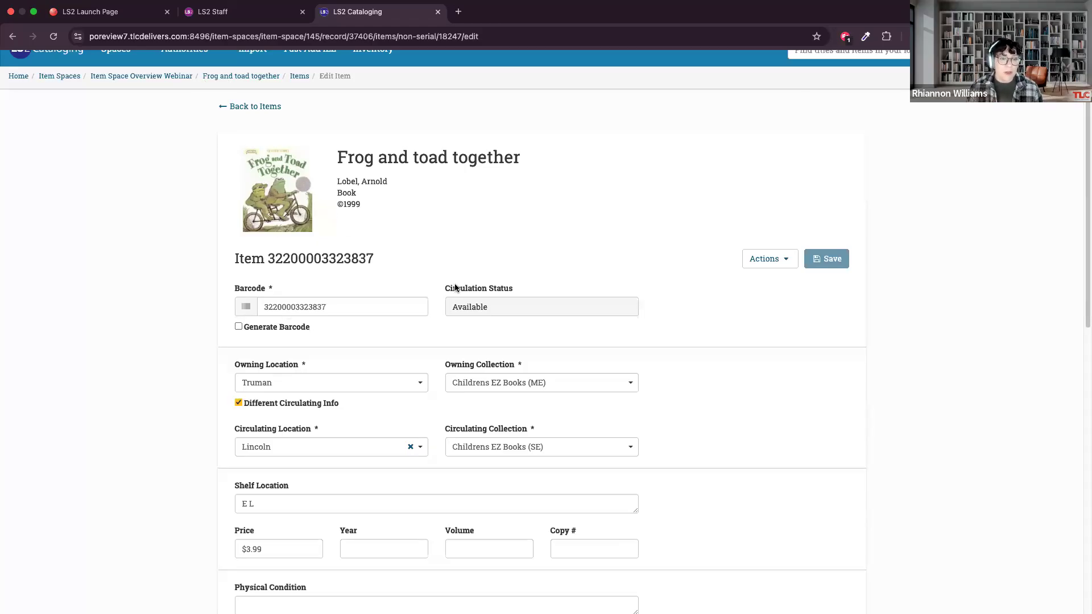
{"action": "scroll", "coordinate": [447, 284], "scroll_direction": "down", "scroll_amount": 1}
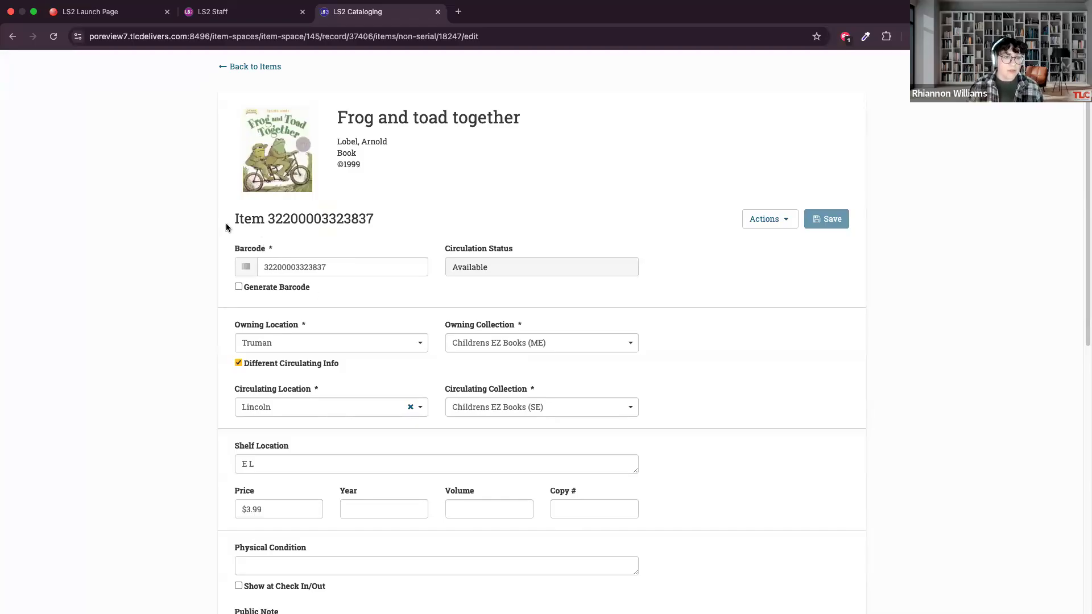
{"action": "left_click_drag", "start_coordinate": [234, 218], "coordinate": [376, 220]}
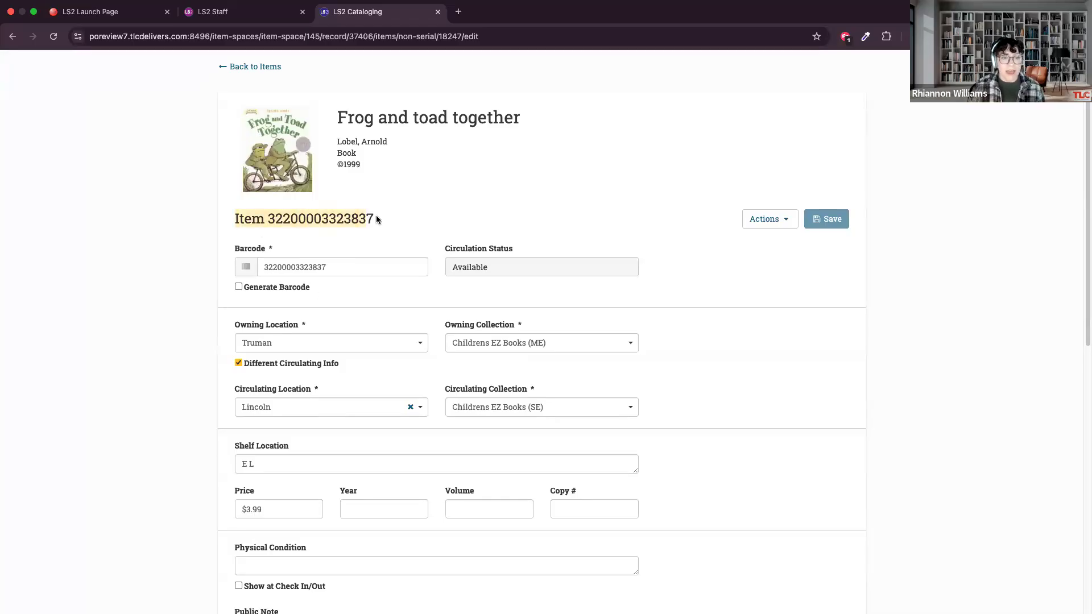
{"action": "left_click", "coordinate": [376, 218]}
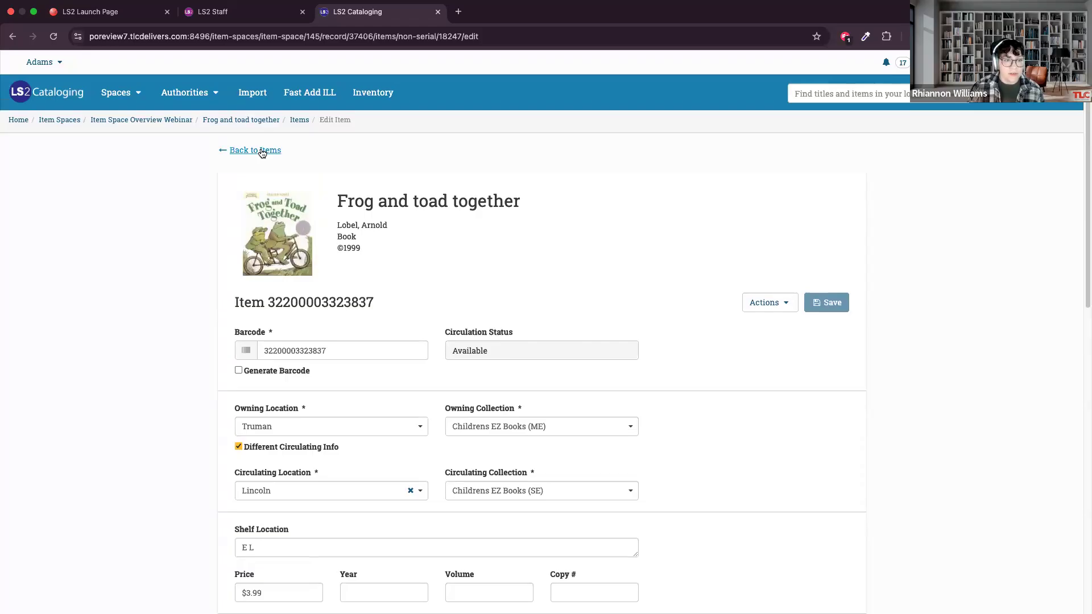
Return to the title's physical items and start a new item with an automatically generated barcode.
{"action": "left_click", "coordinate": [261, 150]}
{"action": "left_click", "coordinate": [835, 338]}
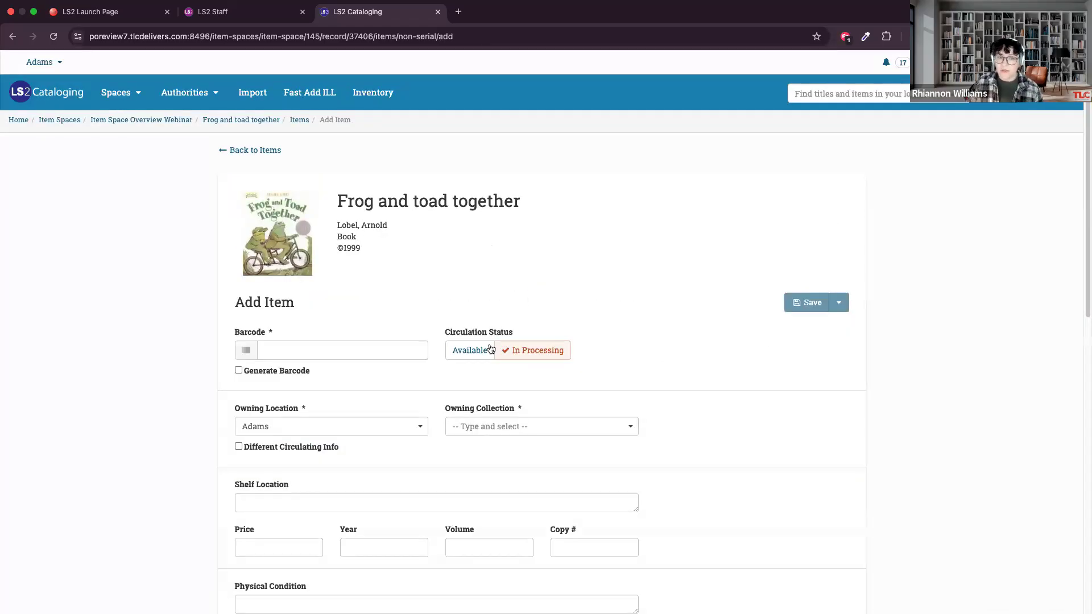
{"action": "left_click", "coordinate": [490, 349]}
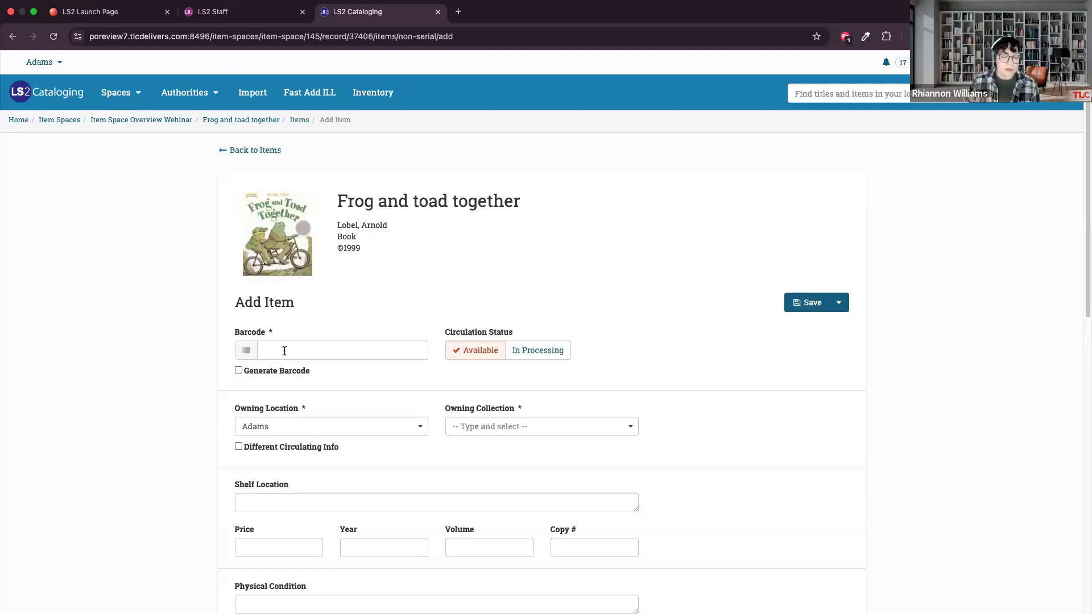
{"action": "left_click", "coordinate": [239, 370]}
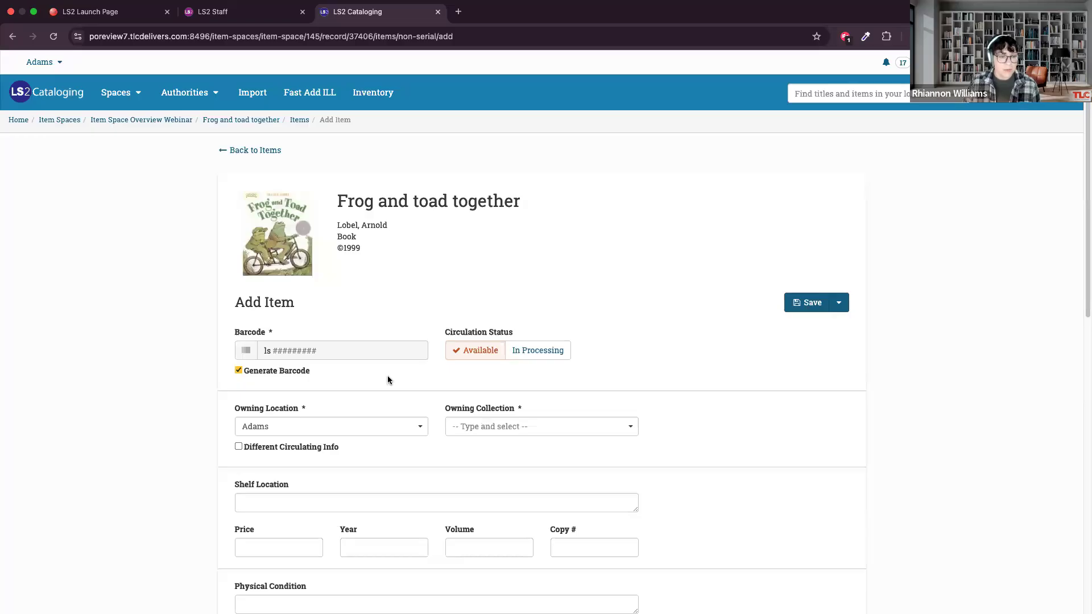
Enable different circulating info for the new item.
{"action": "scroll", "coordinate": [388, 380], "scroll_direction": "down", "scroll_amount": 1}
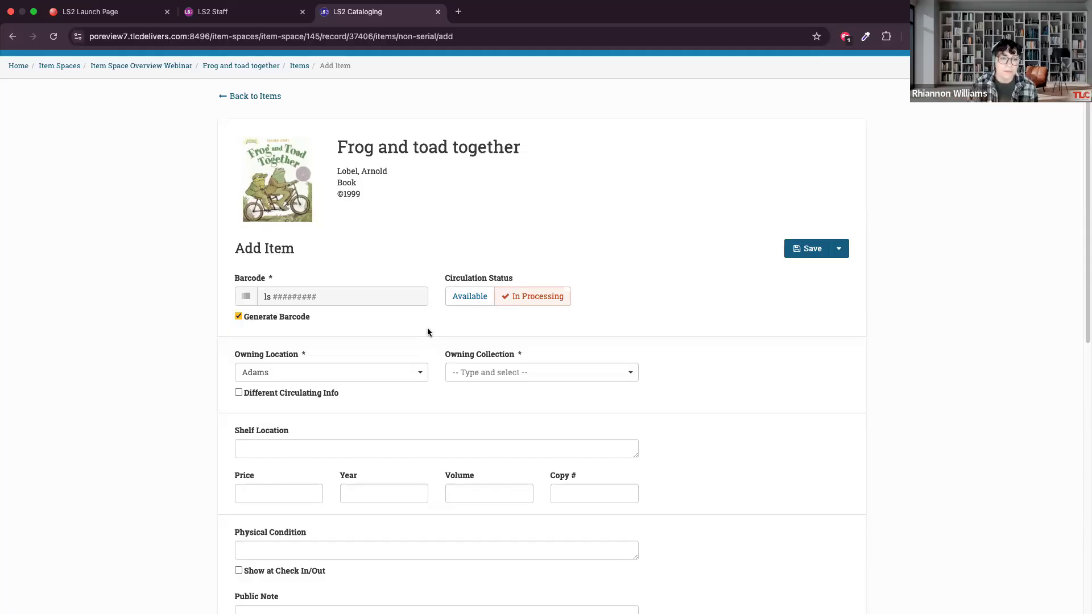
{"action": "scroll", "coordinate": [453, 341], "scroll_direction": "down", "scroll_amount": 5}
{"action": "scroll", "coordinate": [366, 241], "scroll_direction": "up", "scroll_amount": 3}
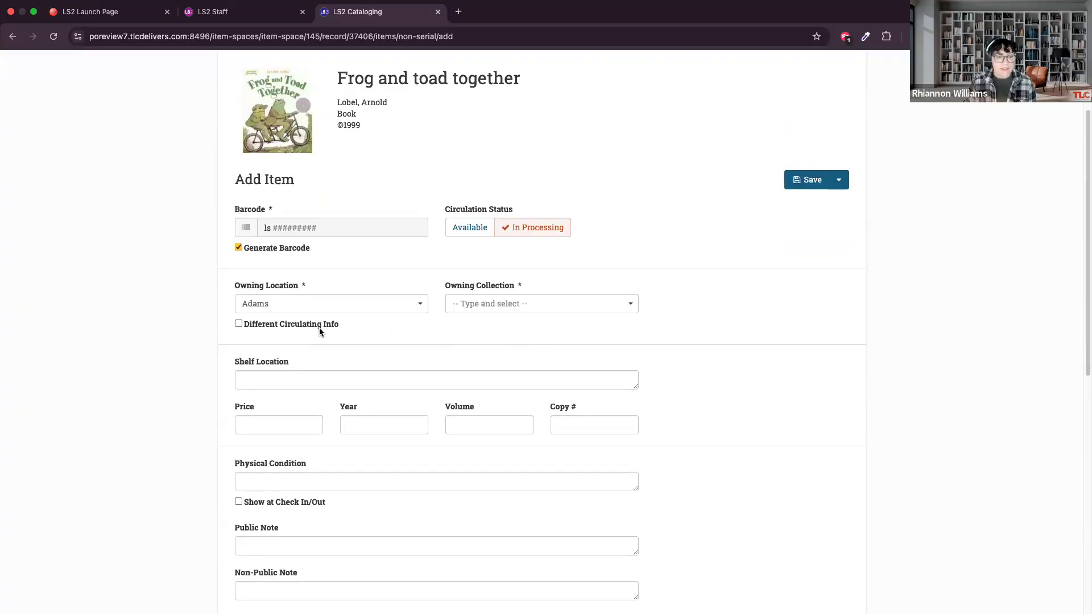
{"action": "left_click", "coordinate": [239, 323]}
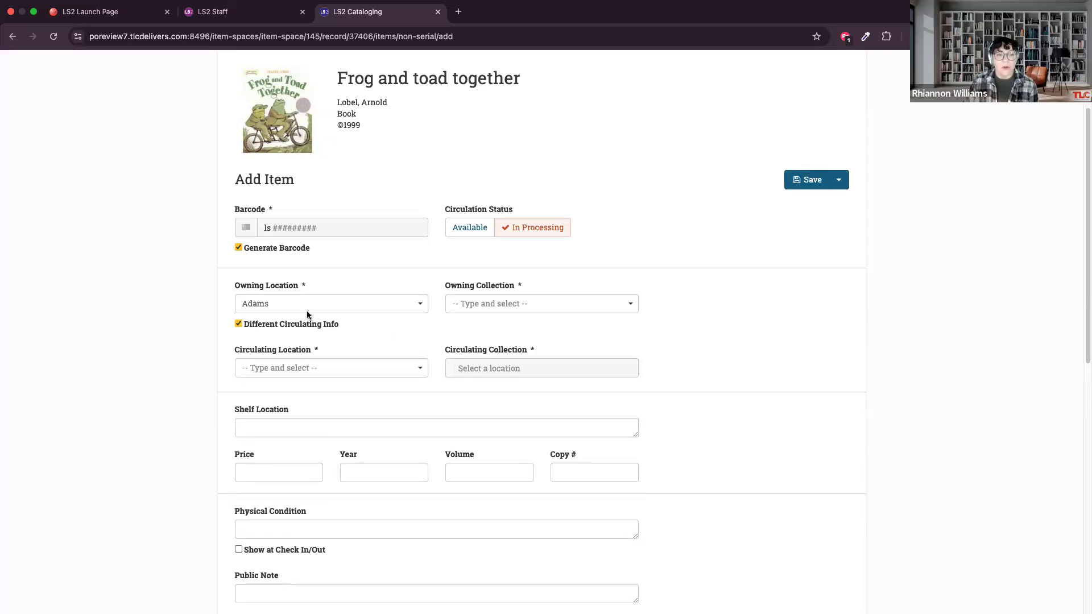
{"action": "left_click", "coordinate": [239, 324]}
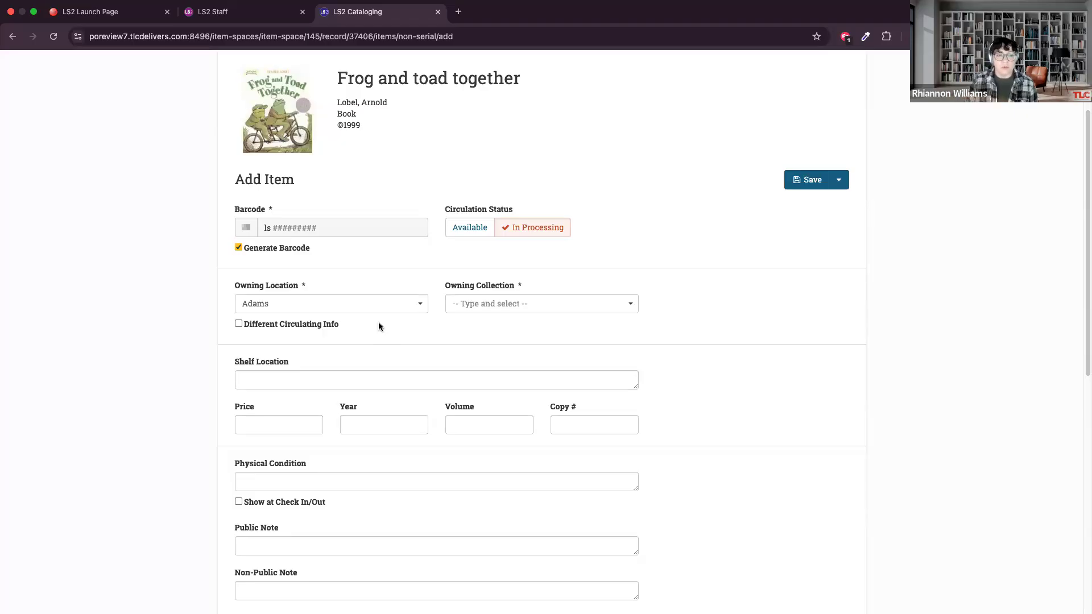
{"action": "left_click", "coordinate": [238, 324]}
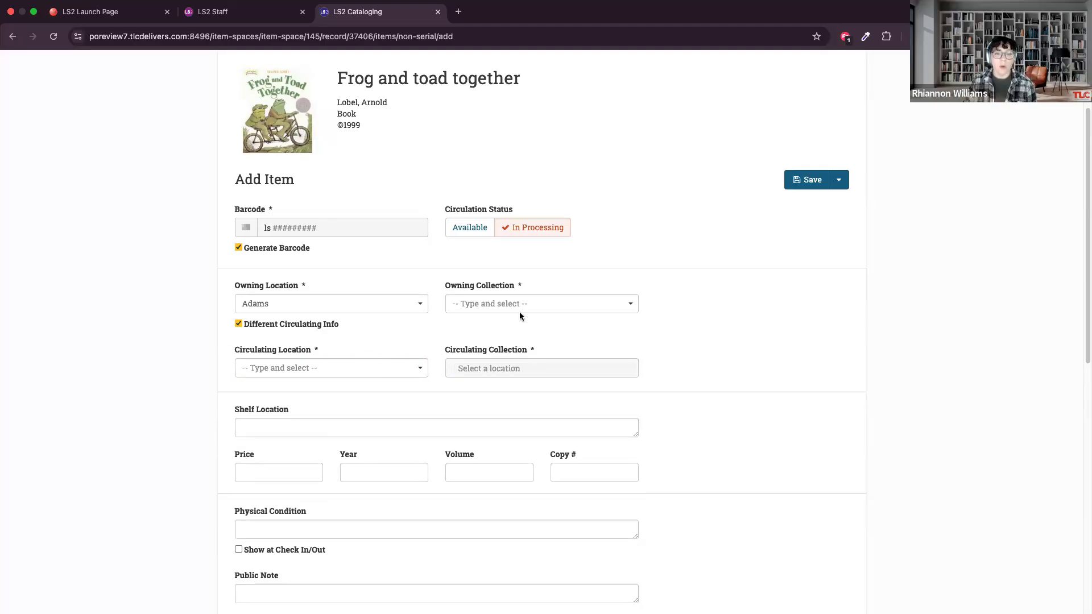
Try Grant as the new item's owning location and browse the owning collections offered for it.
{"action": "left_click", "coordinate": [483, 303]}
{"action": "left_click", "coordinate": [405, 305]}
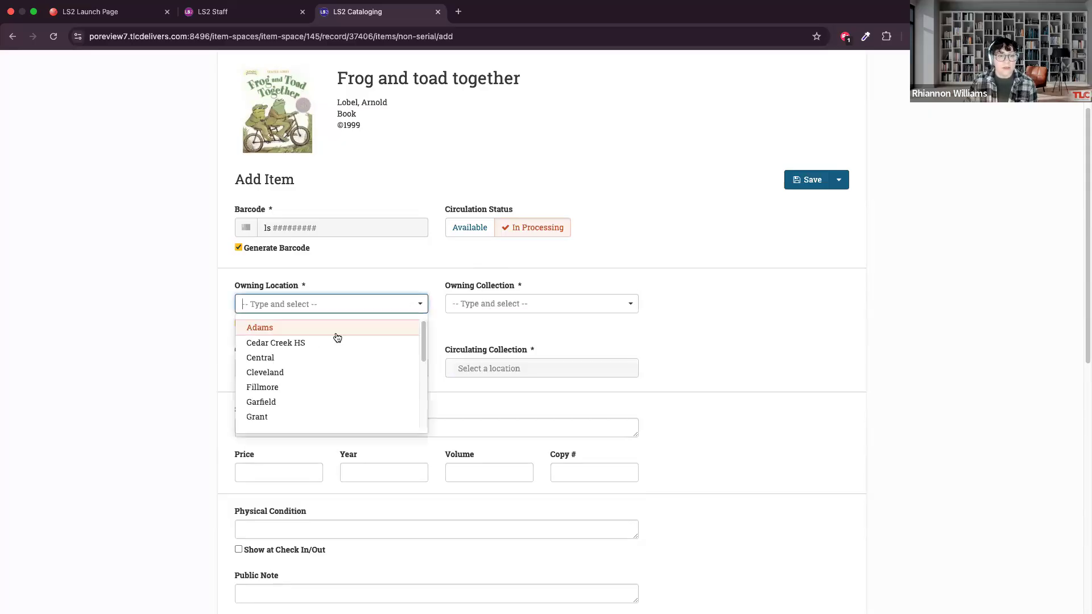
{"action": "scroll", "coordinate": [287, 398], "scroll_direction": "down", "scroll_amount": 1}
{"action": "left_click", "coordinate": [287, 403]}
{"action": "left_click", "coordinate": [557, 305]}
{"action": "scroll", "coordinate": [580, 357], "scroll_direction": "down", "scroll_amount": 1}
{"action": "scroll", "coordinate": [402, 311], "scroll_direction": "down", "scroll_amount": 1}
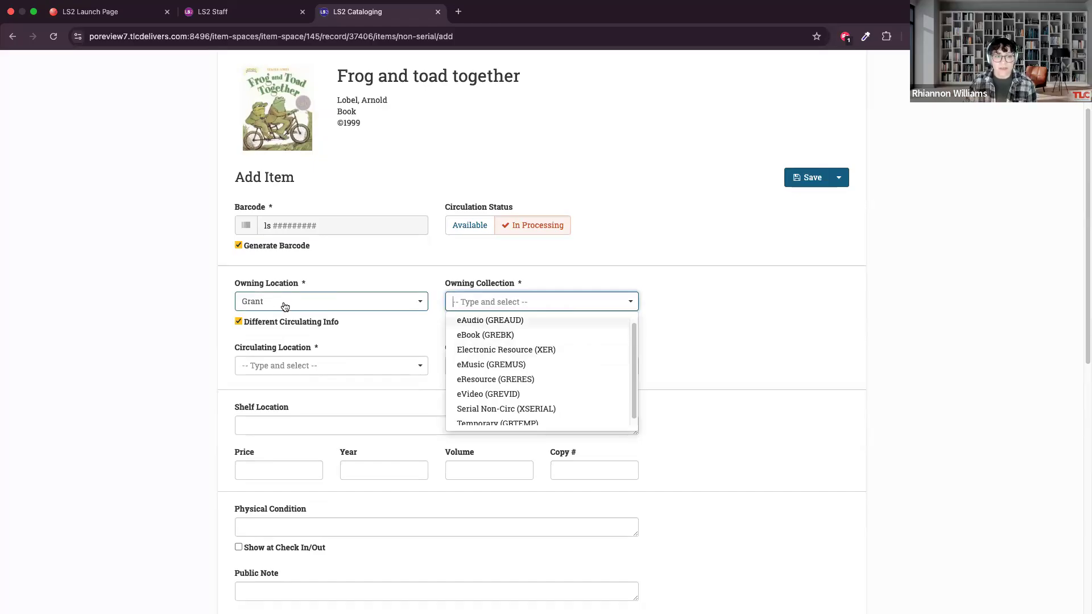
{"action": "scroll", "coordinate": [552, 352], "scroll_direction": "up", "scroll_amount": 1}
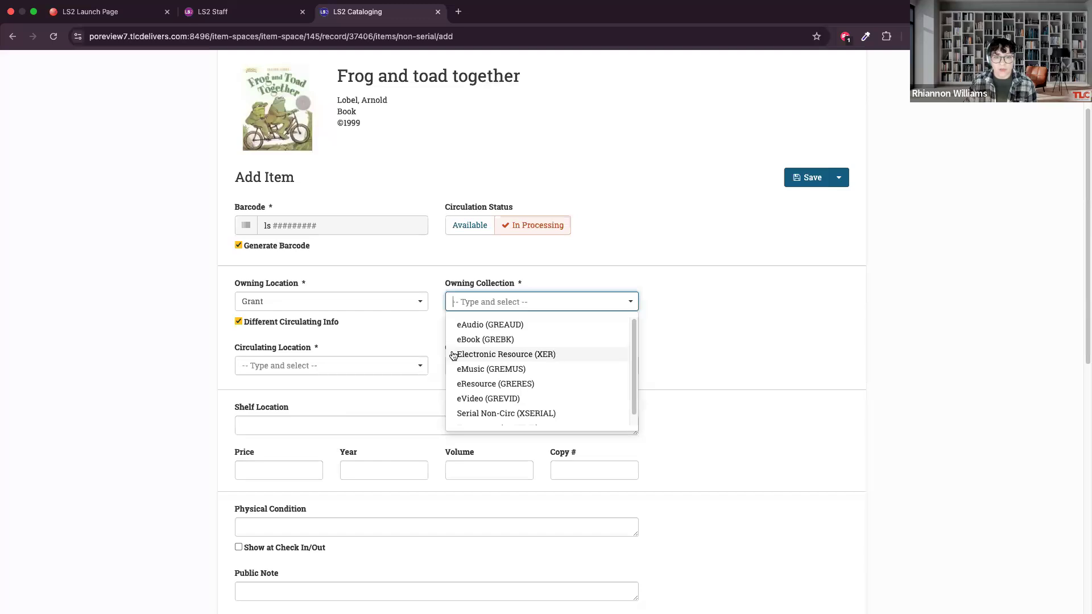
Set the owning location to Garfield and the owning collection to Childrens EZ Books (BE).
{"action": "left_click", "coordinate": [382, 307]}
{"action": "left_click", "coordinate": [342, 385]}
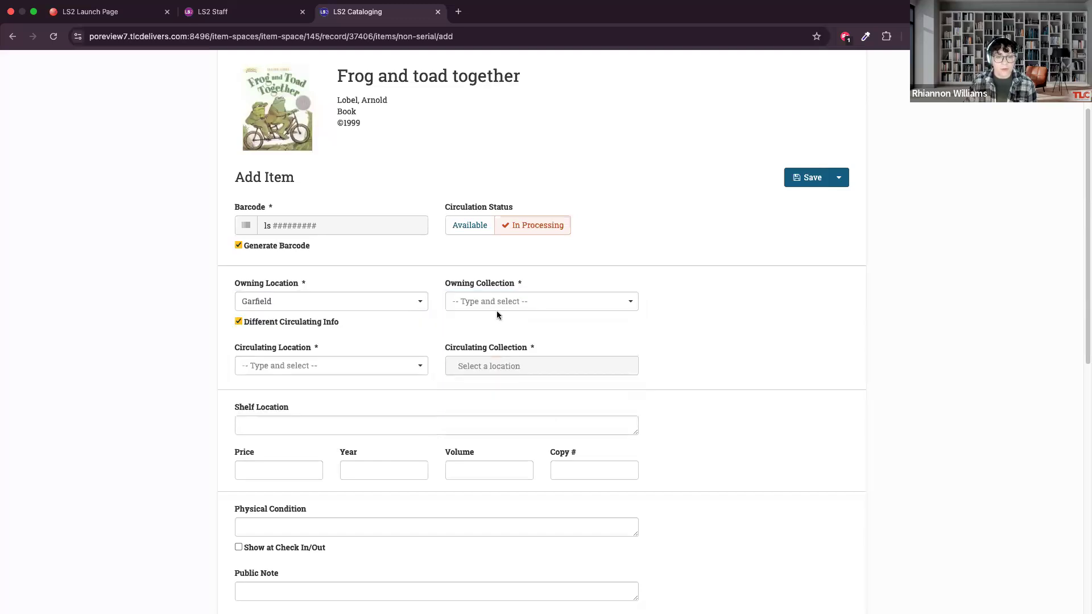
{"action": "left_click", "coordinate": [496, 306]}
{"action": "scroll", "coordinate": [550, 372], "scroll_direction": "down", "scroll_amount": 1}
{"action": "scroll", "coordinate": [552, 374], "scroll_direction": "down", "scroll_amount": 4}
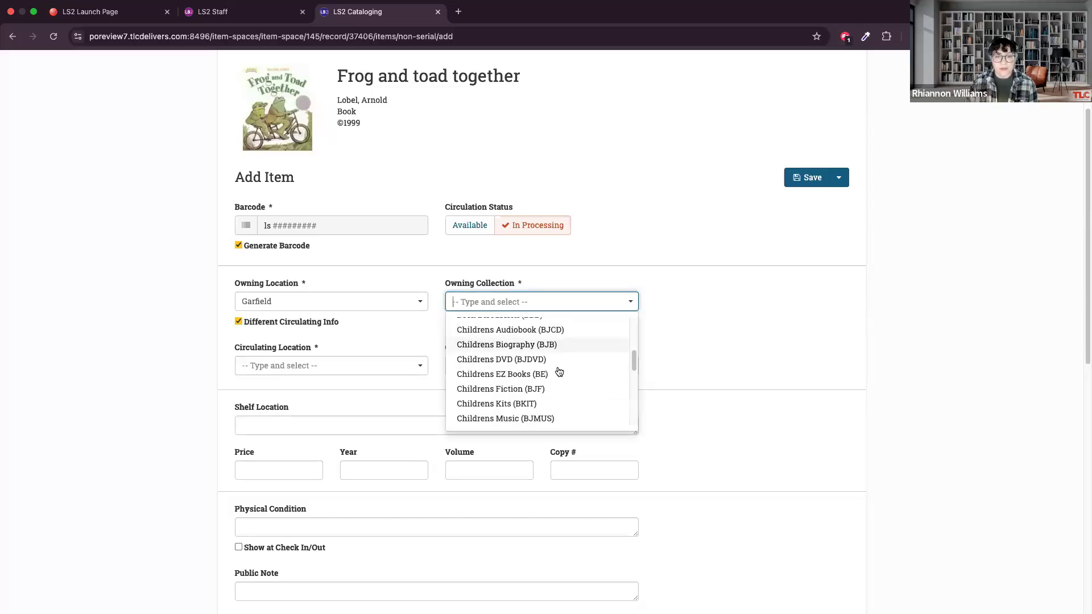
{"action": "left_click", "coordinate": [559, 373]}
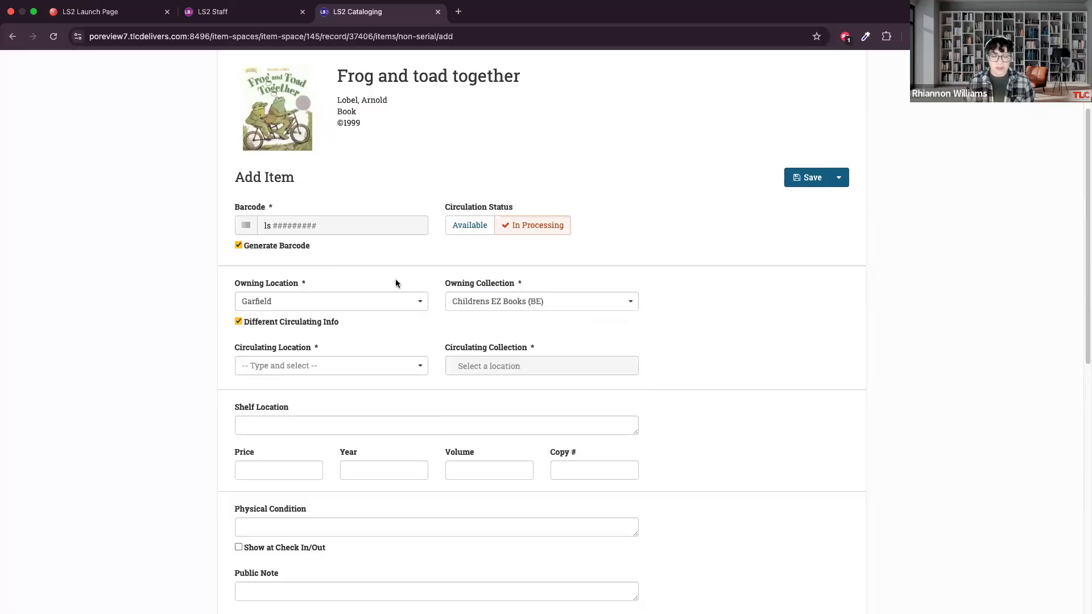
Set the circulating location to Garfield and the circulating collection to Temporary (GTEMP).
{"action": "left_click", "coordinate": [402, 372]}
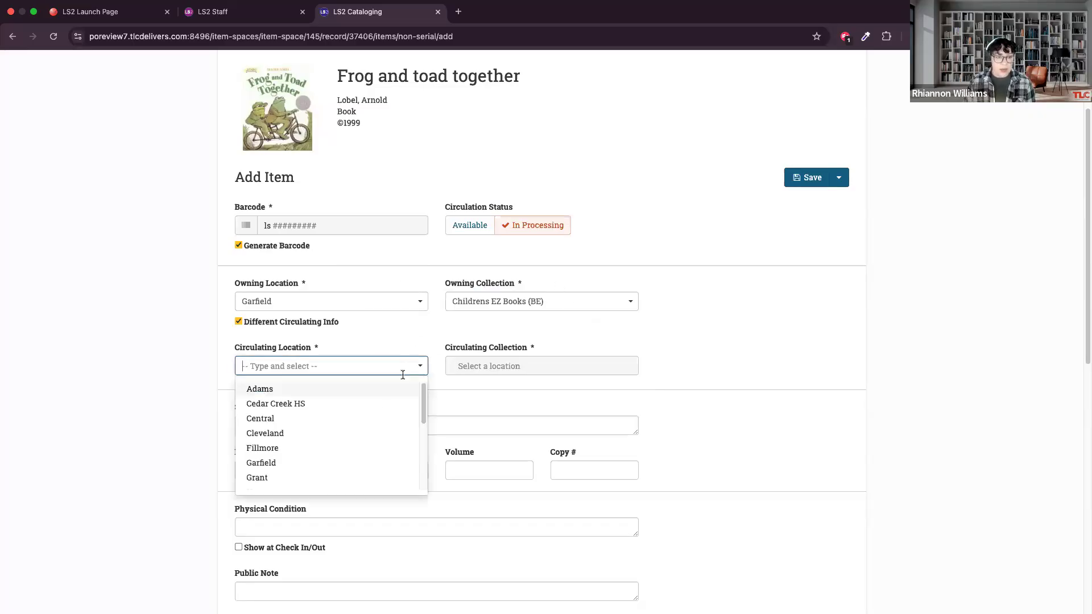
{"action": "scroll", "coordinate": [373, 432], "scroll_direction": "down", "scroll_amount": 1}
{"action": "left_click", "coordinate": [351, 451]}
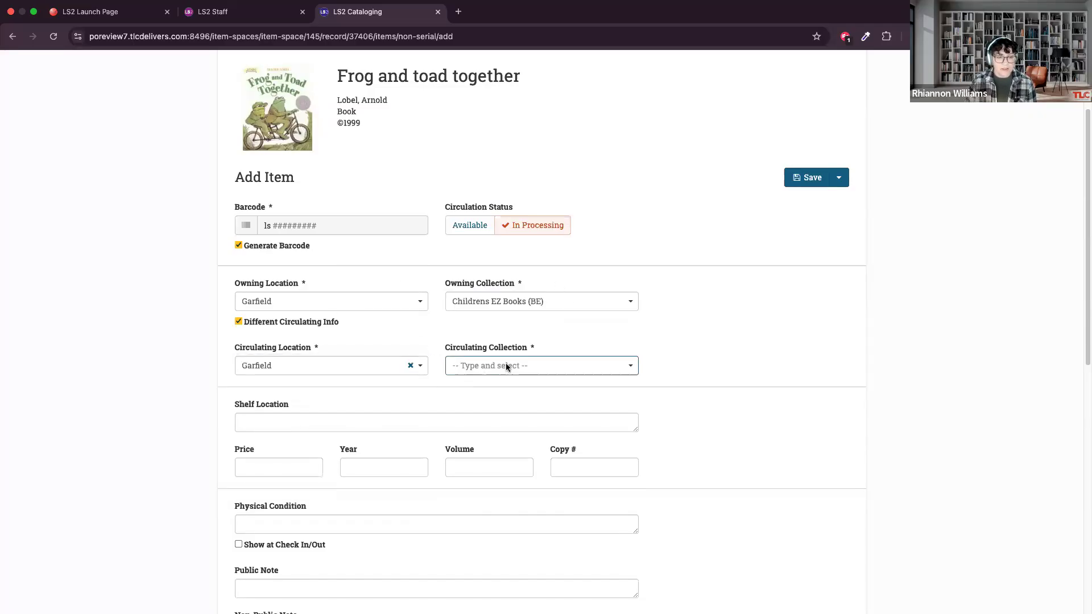
{"action": "left_click", "coordinate": [497, 370]}
{"action": "scroll", "coordinate": [521, 421], "scroll_direction": "down", "scroll_amount": 2}
{"action": "scroll", "coordinate": [516, 422], "scroll_direction": "down", "scroll_amount": 6}
{"action": "scroll", "coordinate": [518, 421], "scroll_direction": "up", "scroll_amount": 3}
{"action": "scroll", "coordinate": [519, 424], "scroll_direction": "down", "scroll_amount": 4}
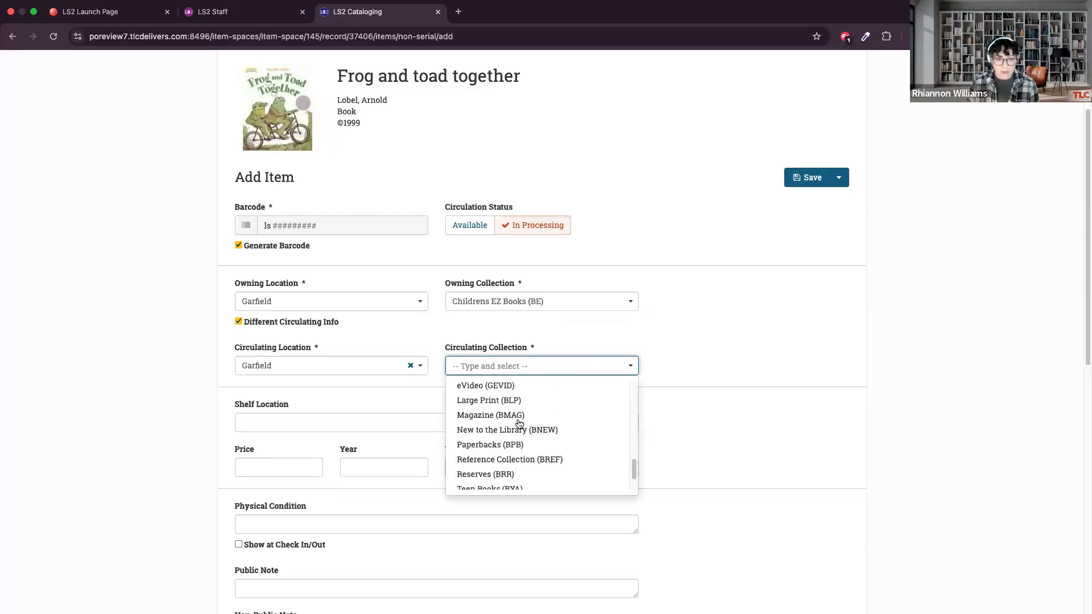
{"action": "scroll", "coordinate": [519, 424], "scroll_direction": "down", "scroll_amount": 2}
{"action": "left_click", "coordinate": [516, 466]}
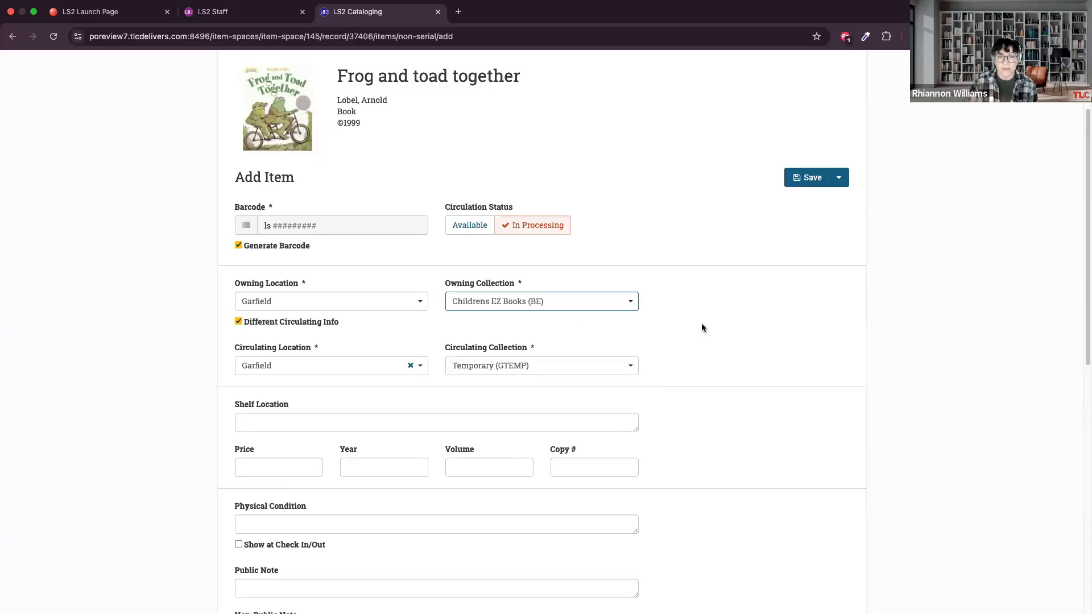
Review the shelf location, price, year, volume, copy number and note fields of the new item.
{"action": "scroll", "coordinate": [377, 257], "scroll_direction": "down", "scroll_amount": 3}
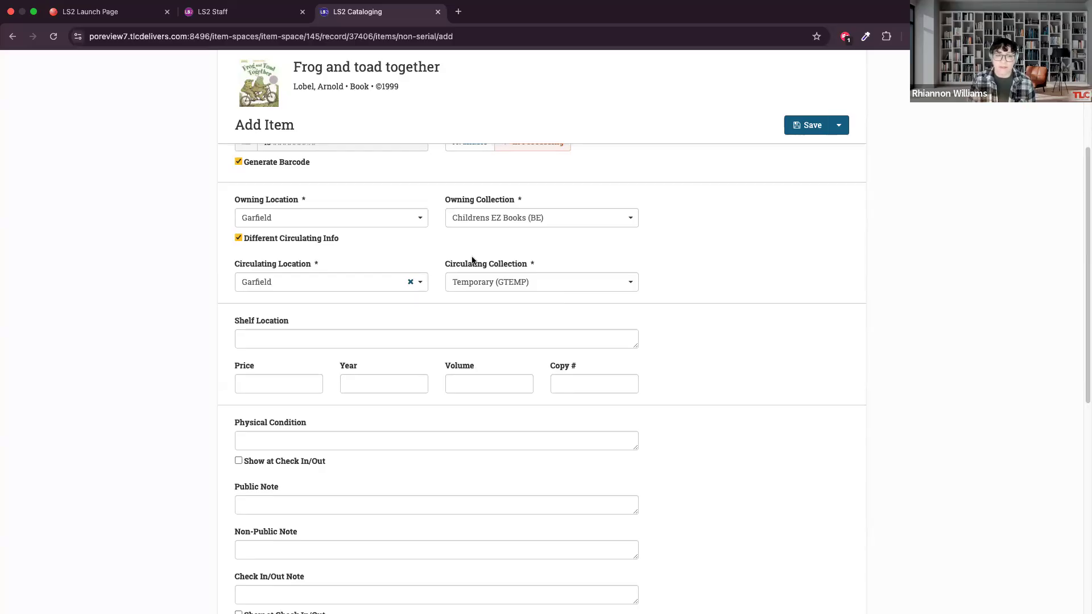
{"action": "scroll", "coordinate": [688, 317], "scroll_direction": "down", "scroll_amount": 1}
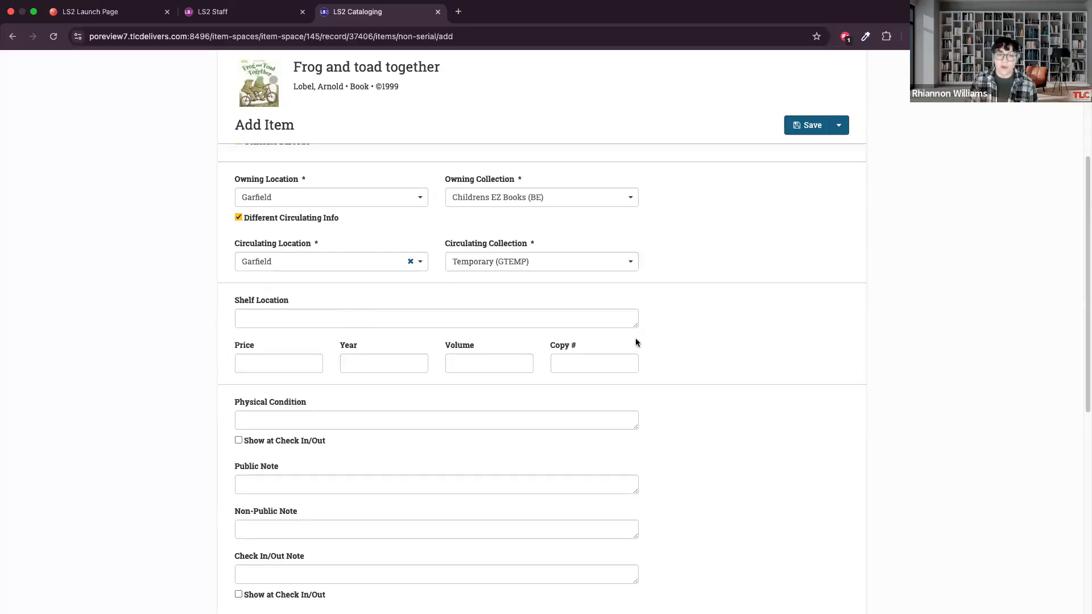
{"action": "scroll", "coordinate": [591, 373], "scroll_direction": "up", "scroll_amount": 5}
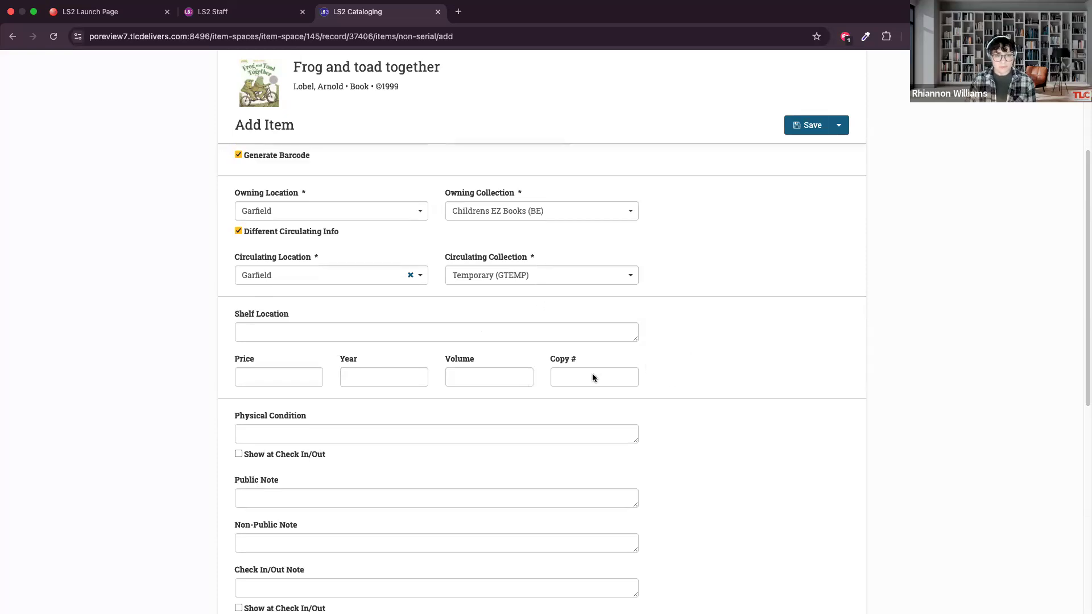
{"action": "scroll", "coordinate": [598, 374], "scroll_direction": "down", "scroll_amount": 3}
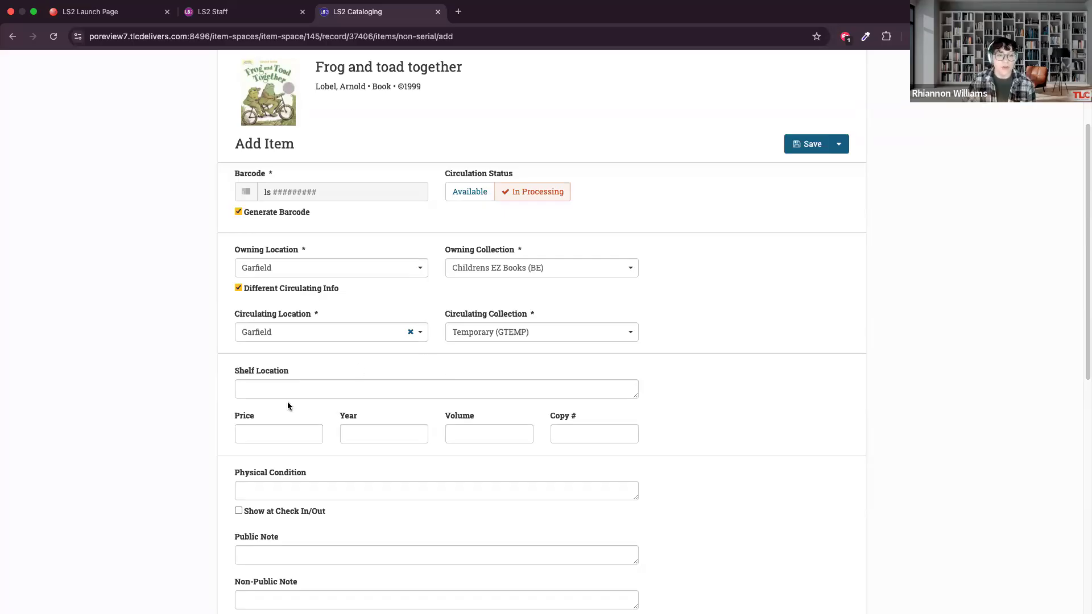
{"action": "left_click", "coordinate": [258, 387]}
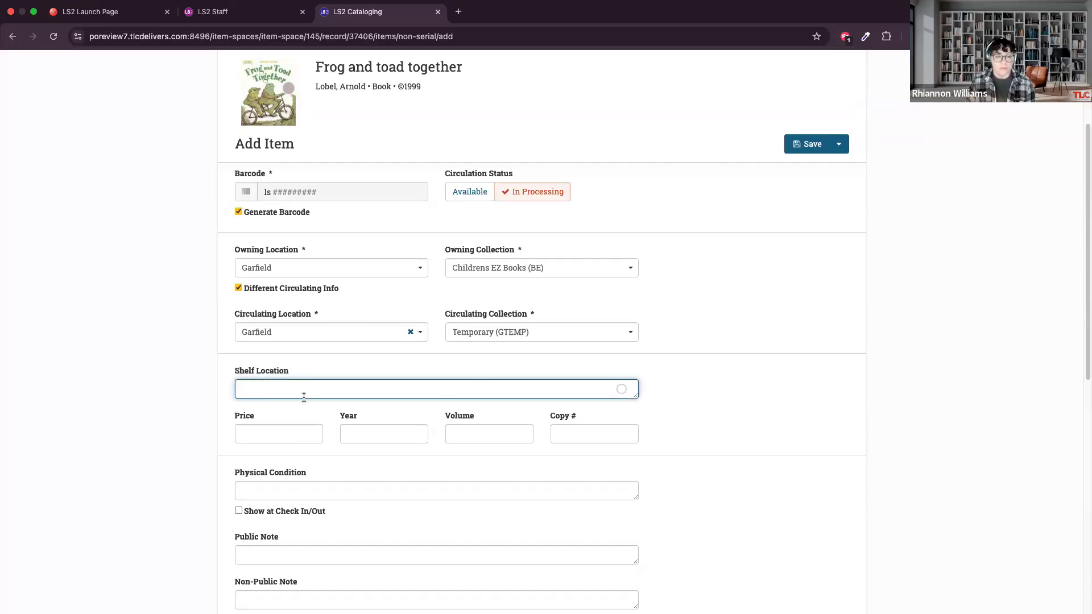
{"action": "left_click", "coordinate": [299, 372]}
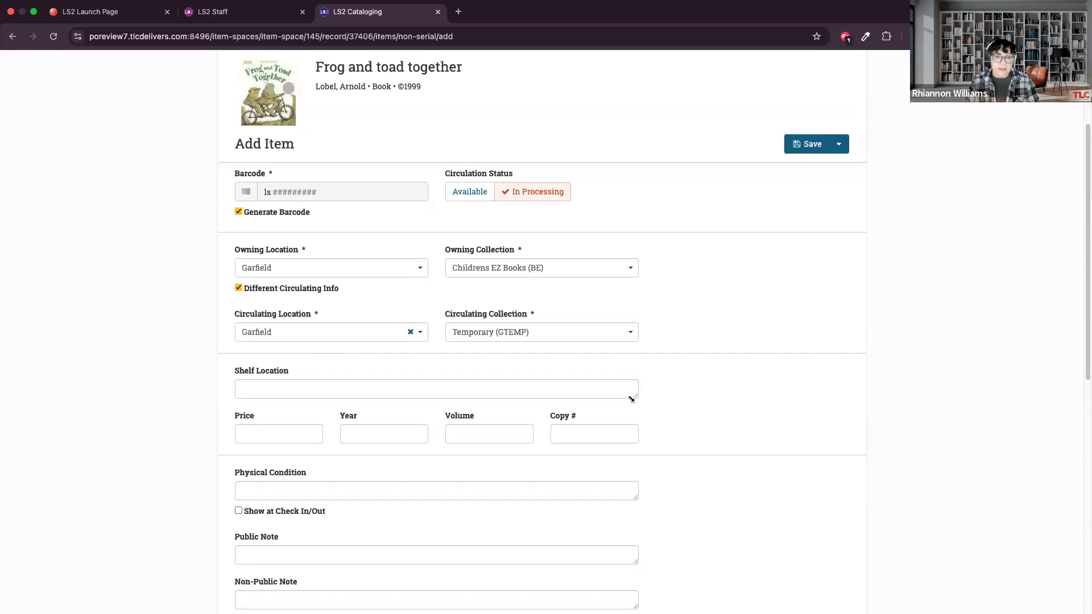
Set the new item's shelf location to EZ LOB and save the item.
{"action": "left_click", "coordinate": [550, 386]}
{"action": "type", "text": "EZ LOB"}
{"action": "left_click", "coordinate": [396, 368]}
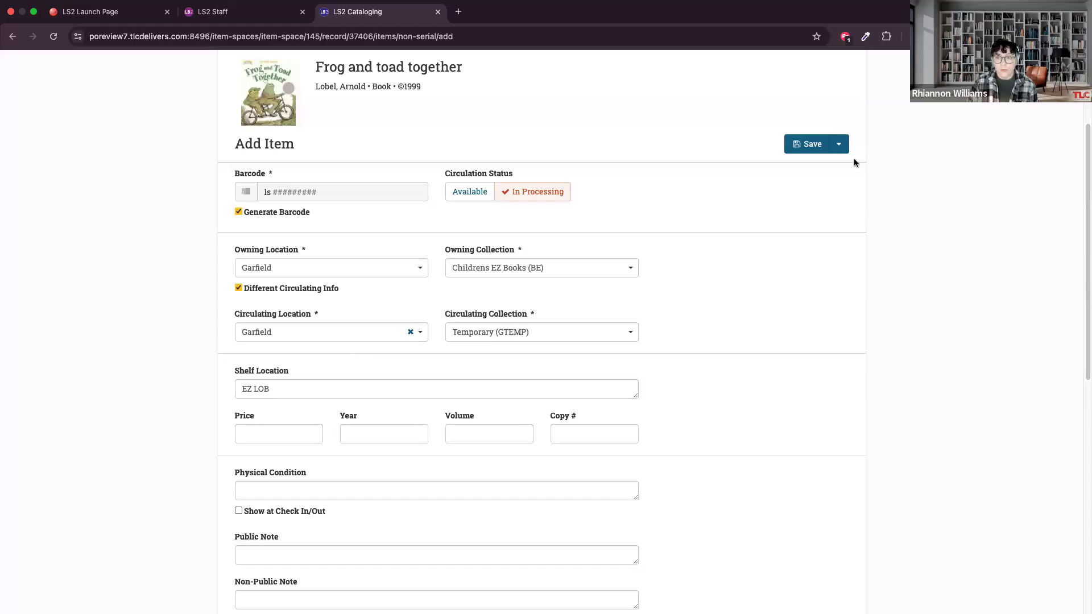
{"action": "left_click", "coordinate": [795, 144]}
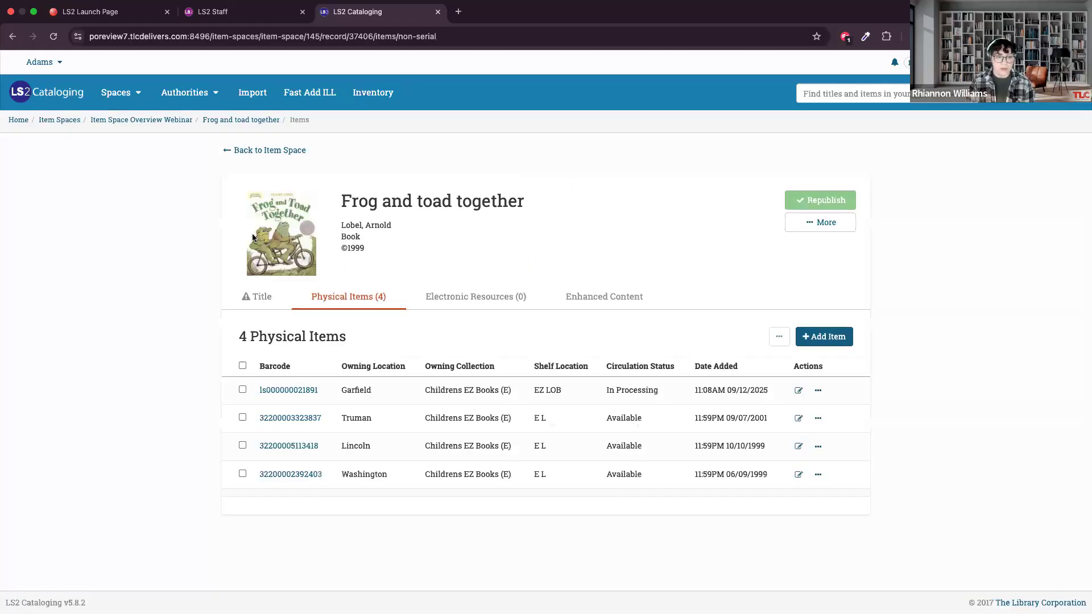
Open the title record of Frog and toad together for editing and go to its Classification section.
{"action": "left_click", "coordinate": [261, 298]}
{"action": "left_click", "coordinate": [844, 414]}
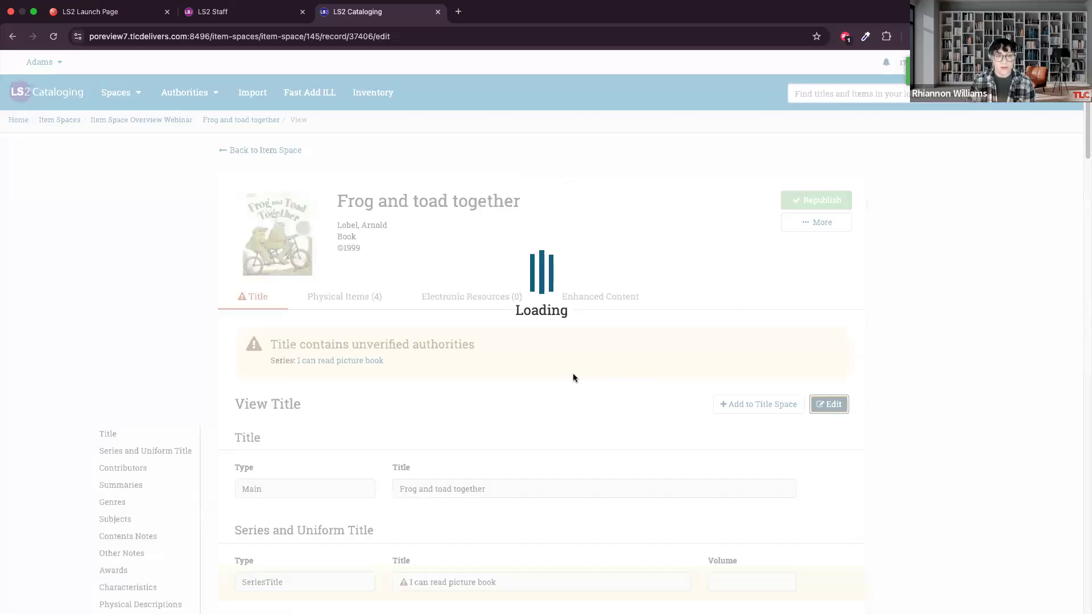
{"action": "scroll", "coordinate": [580, 358], "scroll_direction": "down", "scroll_amount": 10}
{"action": "scroll", "coordinate": [579, 348], "scroll_direction": "down", "scroll_amount": 10}
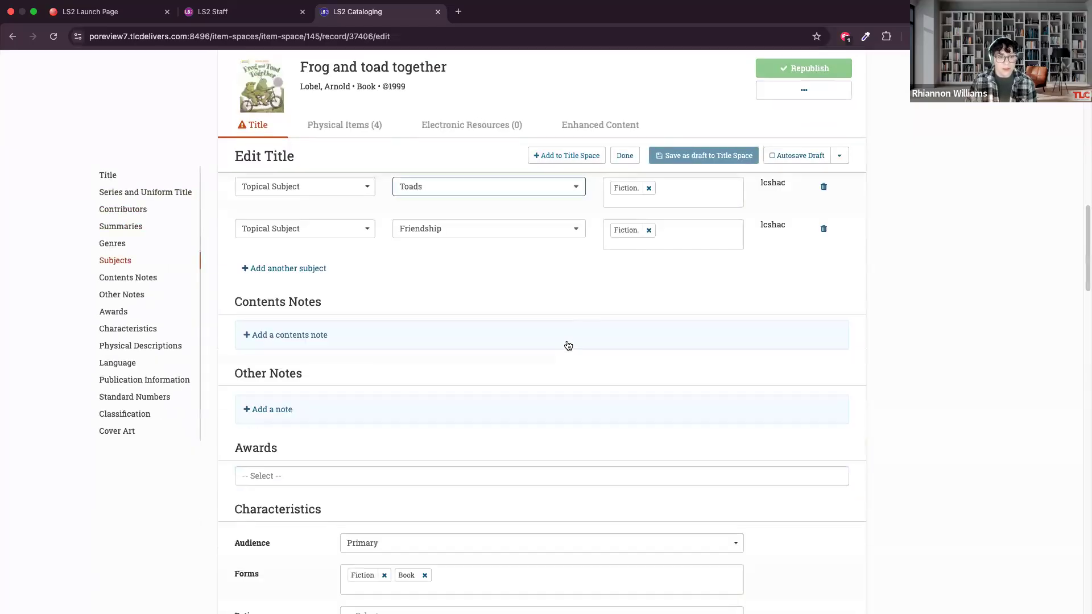
{"action": "left_click", "coordinate": [126, 414]}
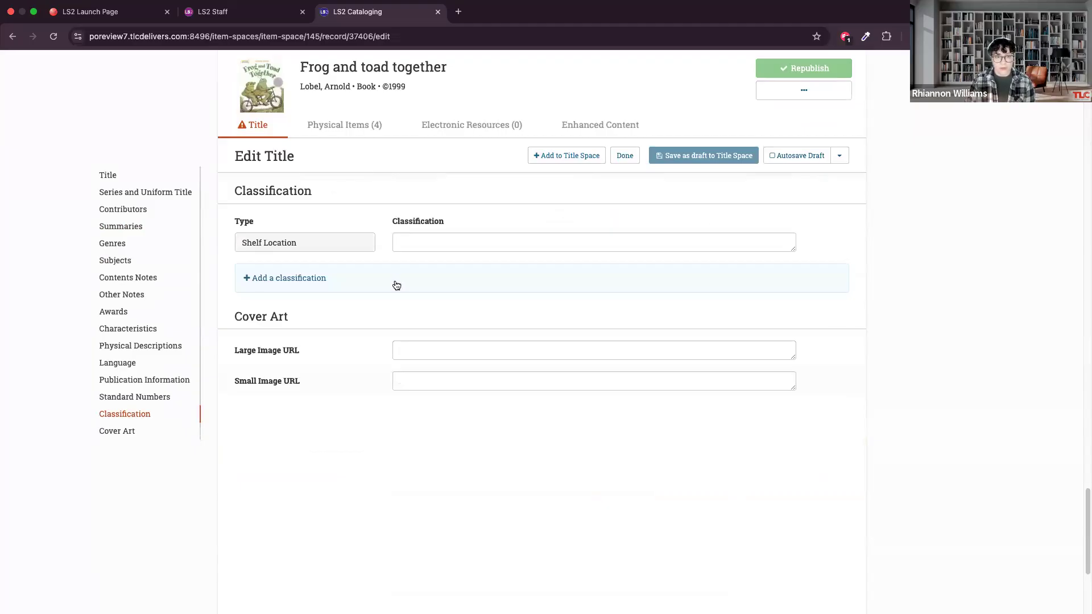
Enter EZ LOB as the title's shelf location classification.
{"action": "left_click", "coordinate": [411, 243]}
{"action": "type", "text": "E"}
{"action": "type", "text": "X"}
{"action": "key", "text": "BackSpace"}
{"action": "key", "text": "BackSpace"}
{"action": "type", "text": "Z LOB"}
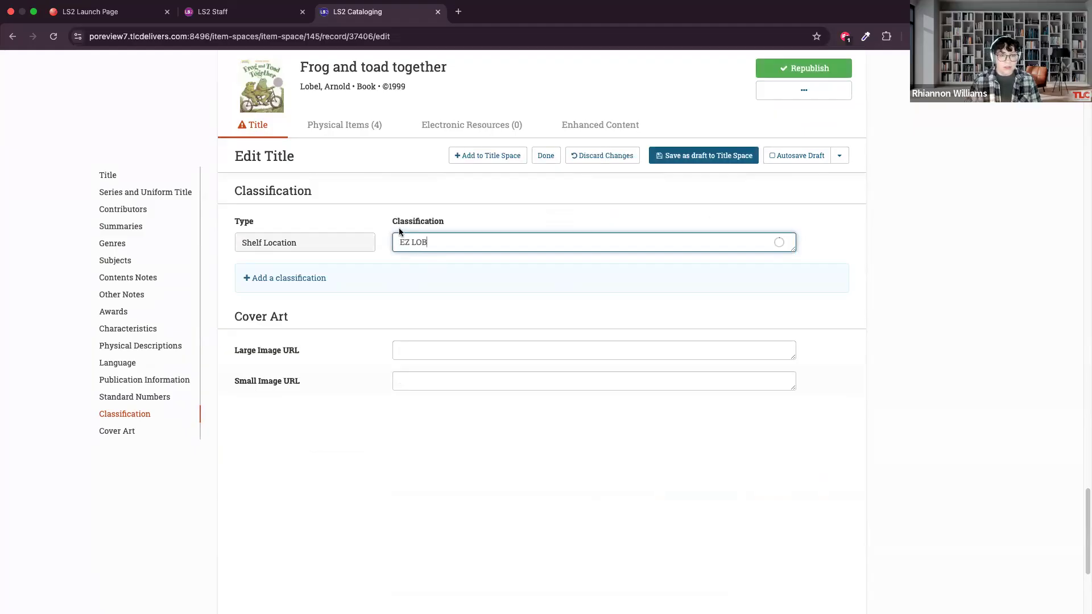
Add a further classification to the title, compare the available types and set its type to Dewey.
{"action": "left_click", "coordinate": [441, 269]}
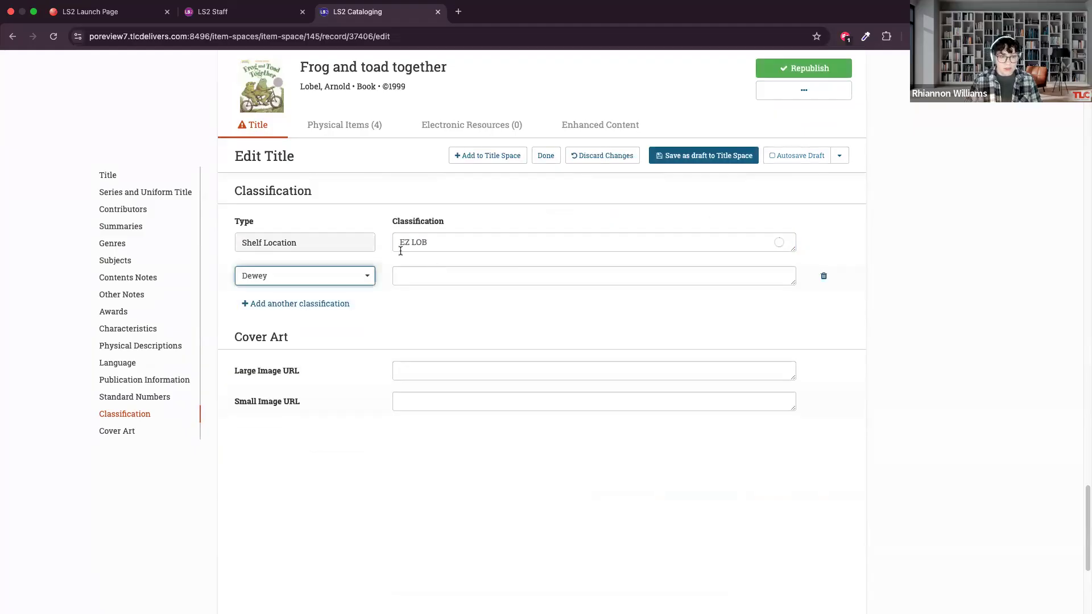
{"action": "left_click", "coordinate": [429, 270]}
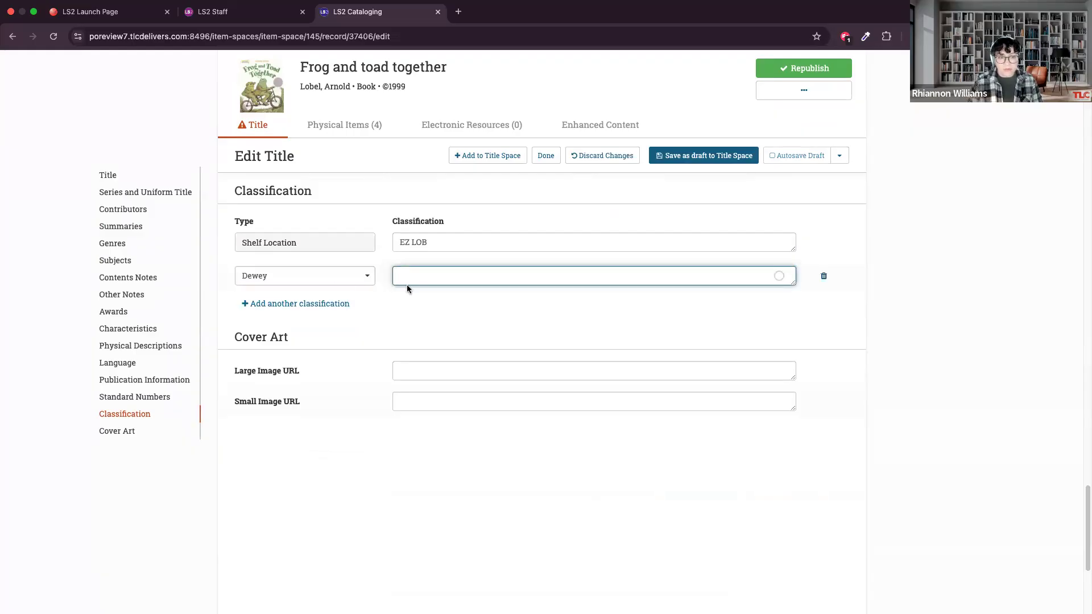
{"action": "left_click", "coordinate": [370, 279]}
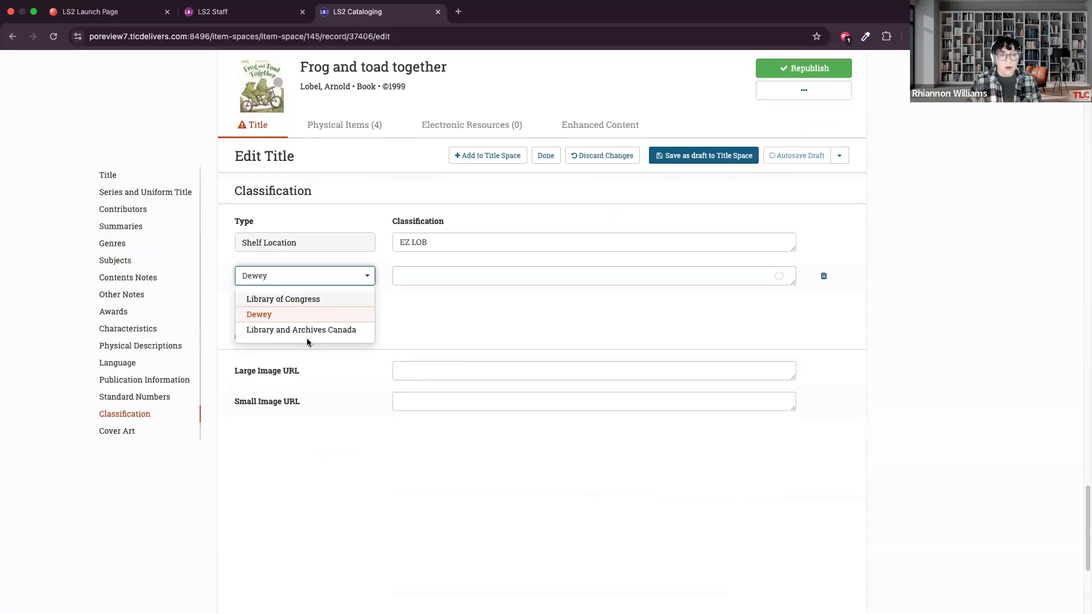
{"action": "left_click", "coordinate": [310, 298]}
{"action": "left_click", "coordinate": [360, 280]}
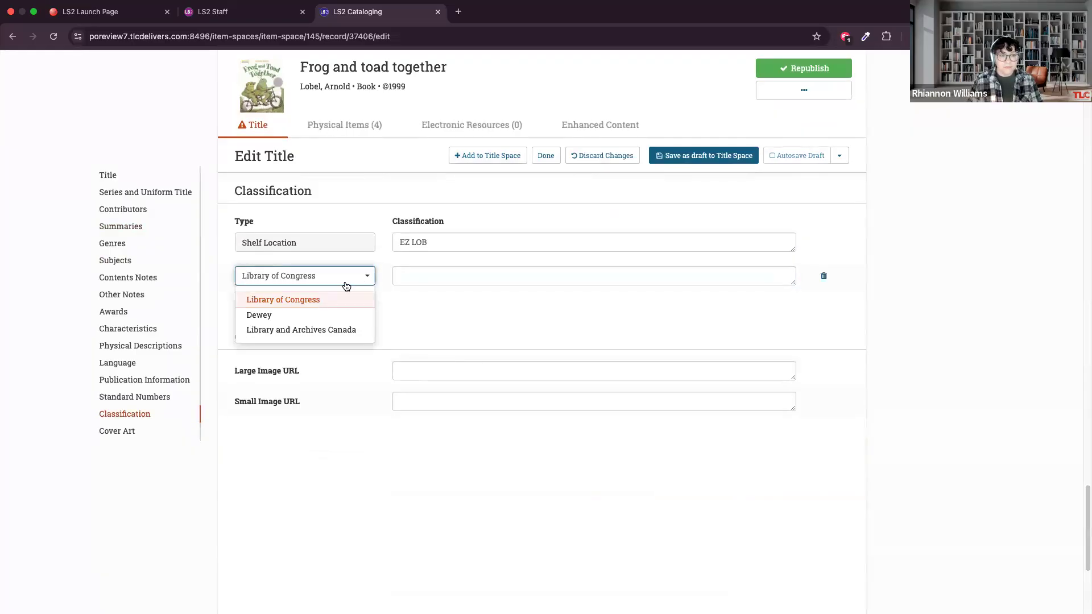
{"action": "left_click", "coordinate": [356, 314]}
Enter [E] as the Dewey classification and save the title as a draft to the Item Space Overview title space.
{"action": "left_click", "coordinate": [423, 279]}
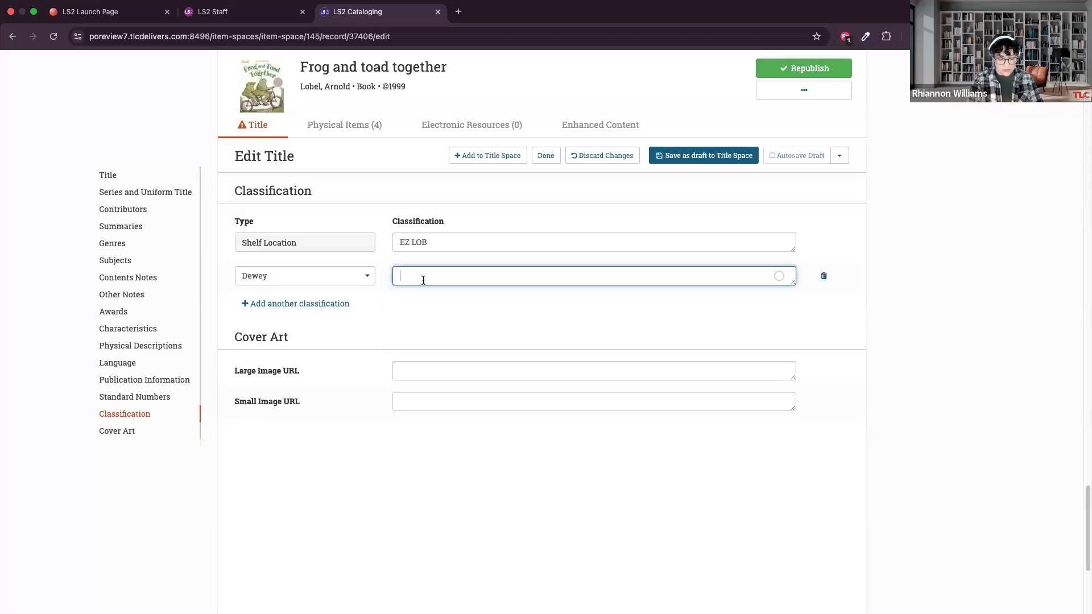
{"action": "type", "text": "[E]"}
{"action": "left_click", "coordinate": [533, 307]}
{"action": "left_click", "coordinate": [685, 158]}
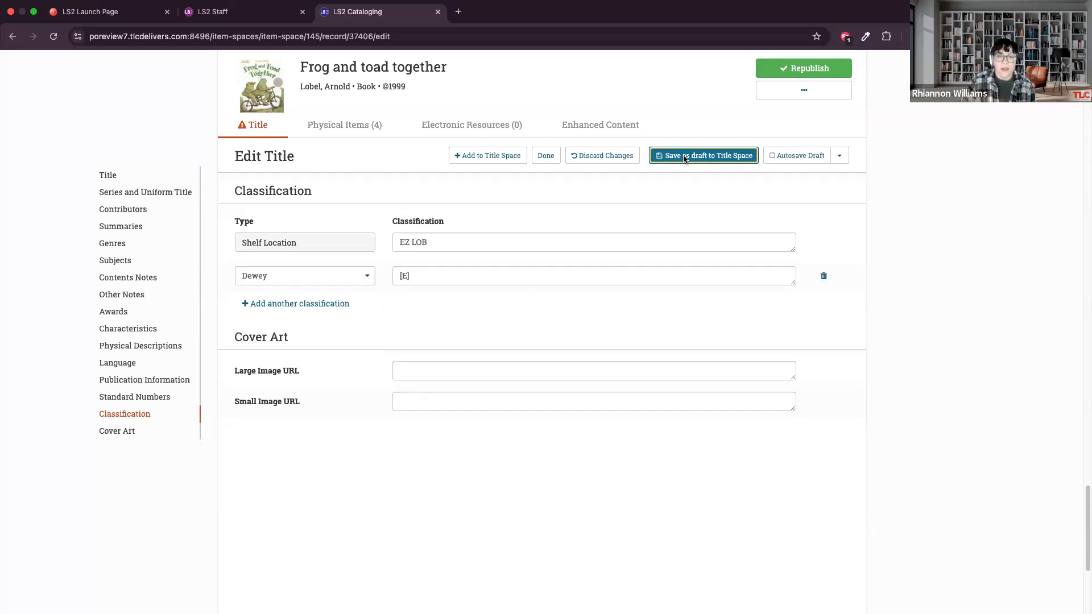
{"action": "left_click", "coordinate": [404, 224]}
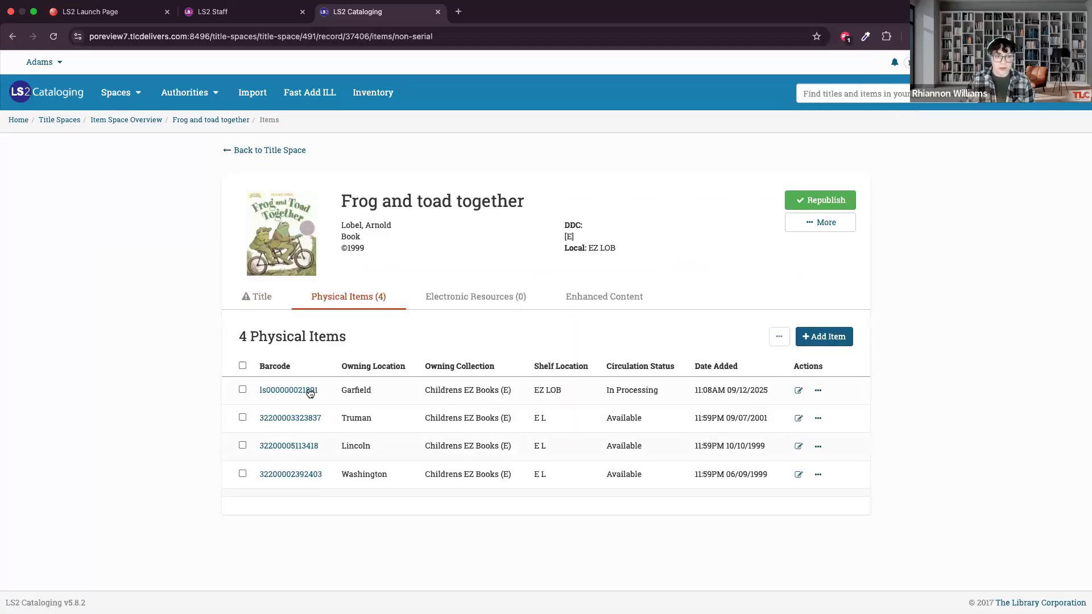
Open the Garfield item from the physical items and examine its shelf location and the suggested call numbers.
{"action": "left_click", "coordinate": [307, 392]}
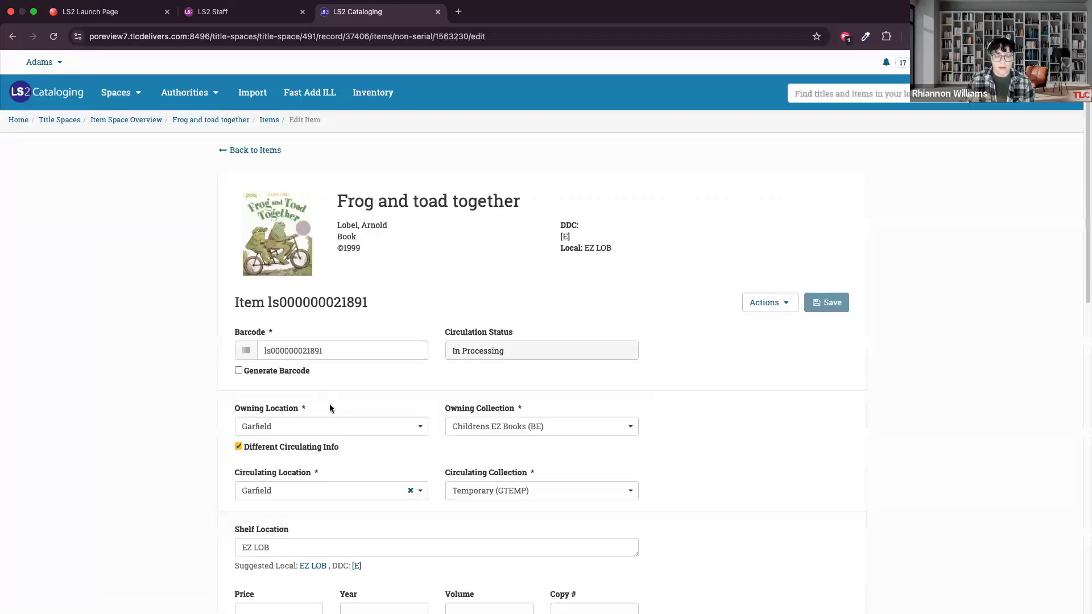
{"action": "scroll", "coordinate": [367, 415], "scroll_direction": "down", "scroll_amount": 1}
{"action": "scroll", "coordinate": [368, 418], "scroll_direction": "down", "scroll_amount": 5}
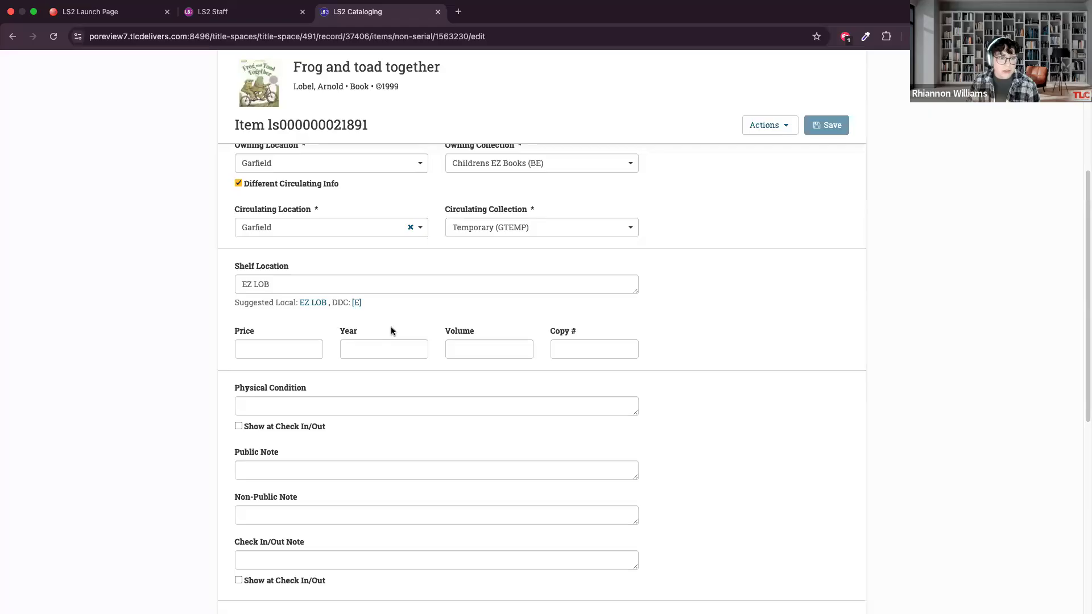
{"action": "scroll", "coordinate": [390, 331], "scroll_direction": "down", "scroll_amount": 1}
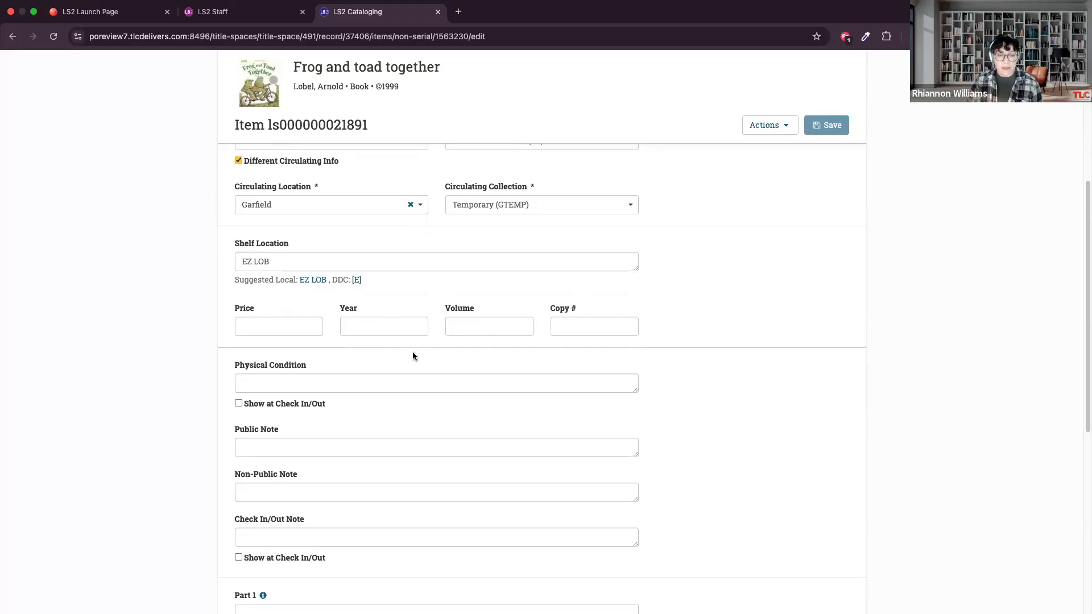
{"action": "scroll", "coordinate": [512, 353], "scroll_direction": "down", "scroll_amount": 1}
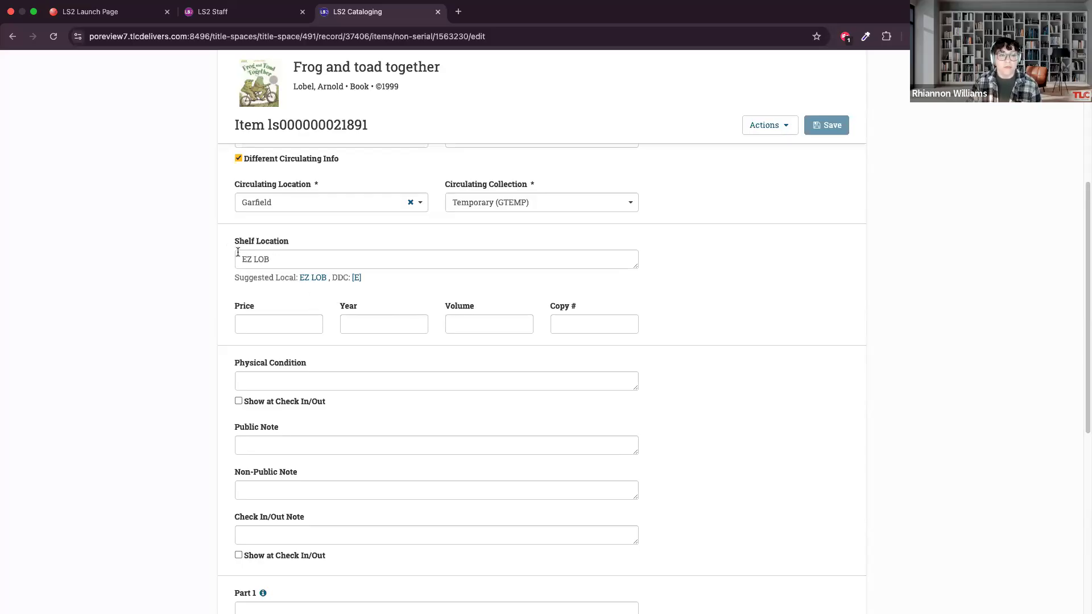
Replace the item's shelf location with GN DRAGON BALL Z.
{"action": "left_click_drag", "start_coordinate": [274, 258], "coordinate": [222, 265]}
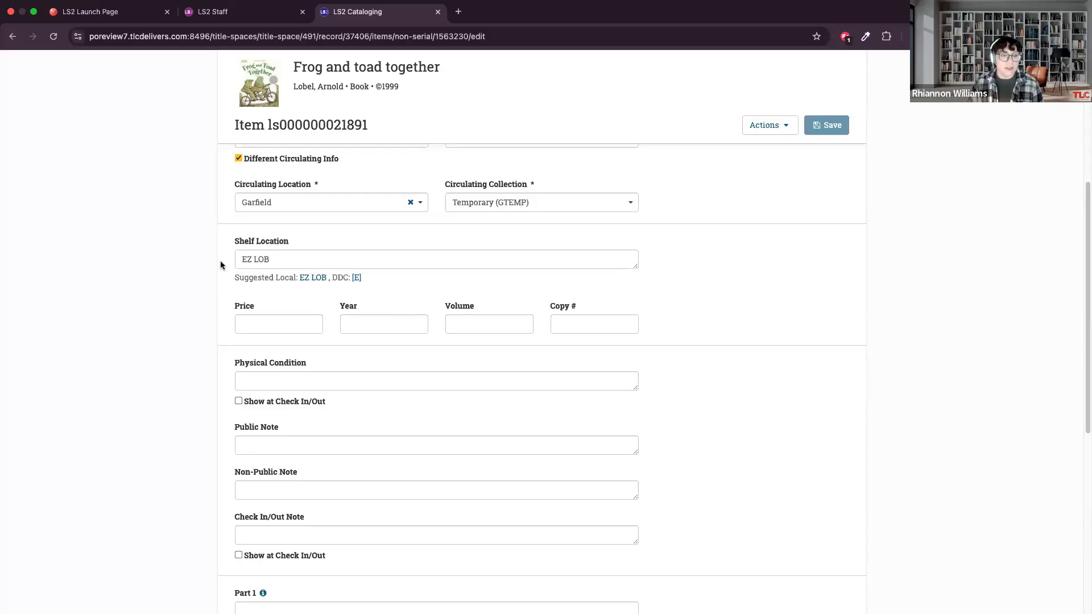
{"action": "key", "text": "BackSpace"}
{"action": "type", "text": "G"}
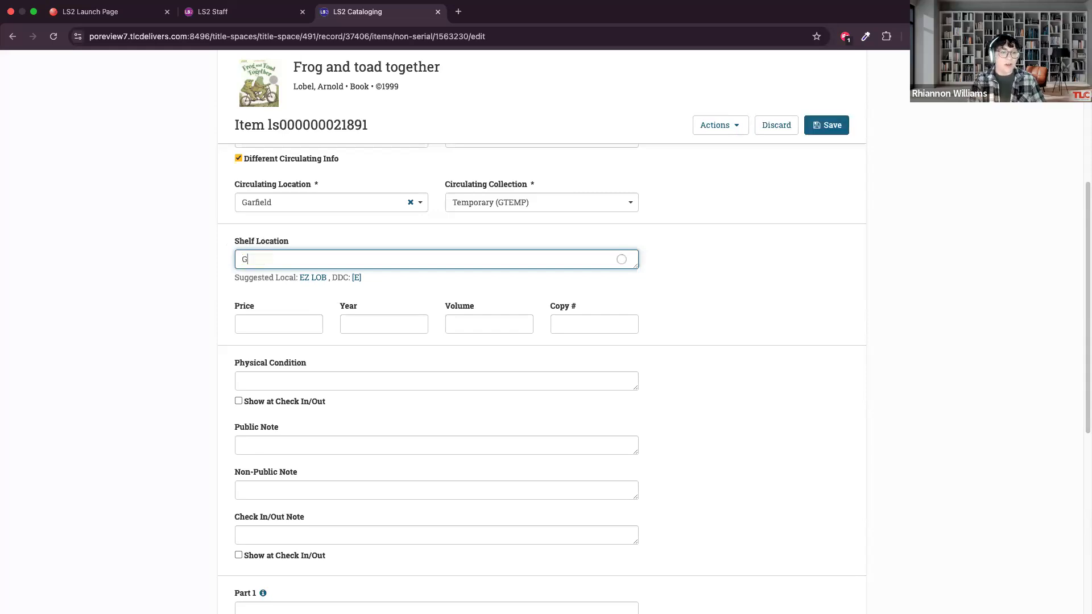
{"action": "type", "text": "N DRAGON"}
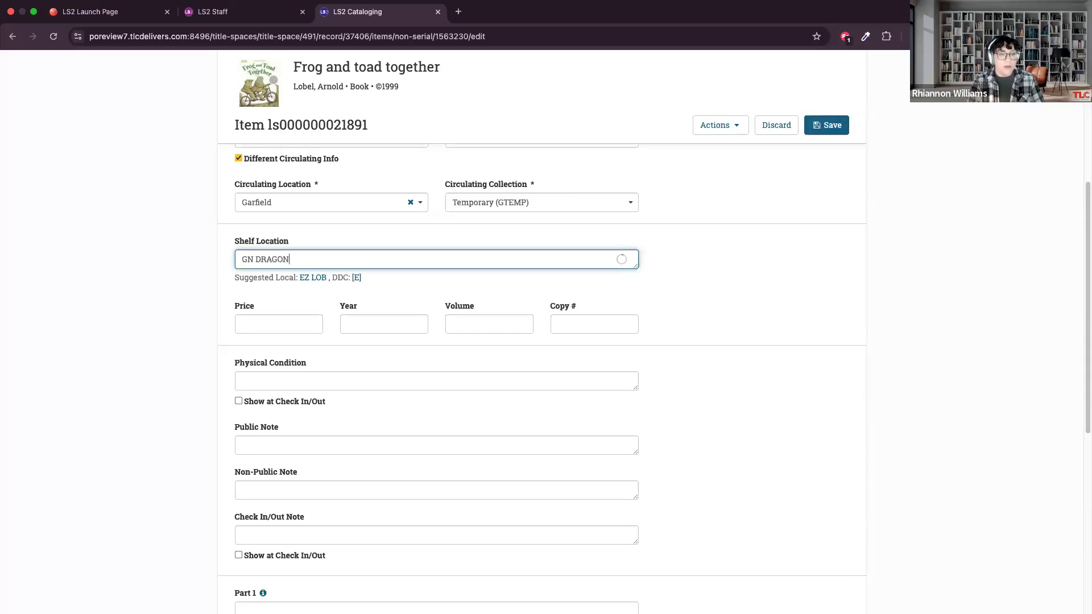
{"action": "type", "text": " BALL Z"}
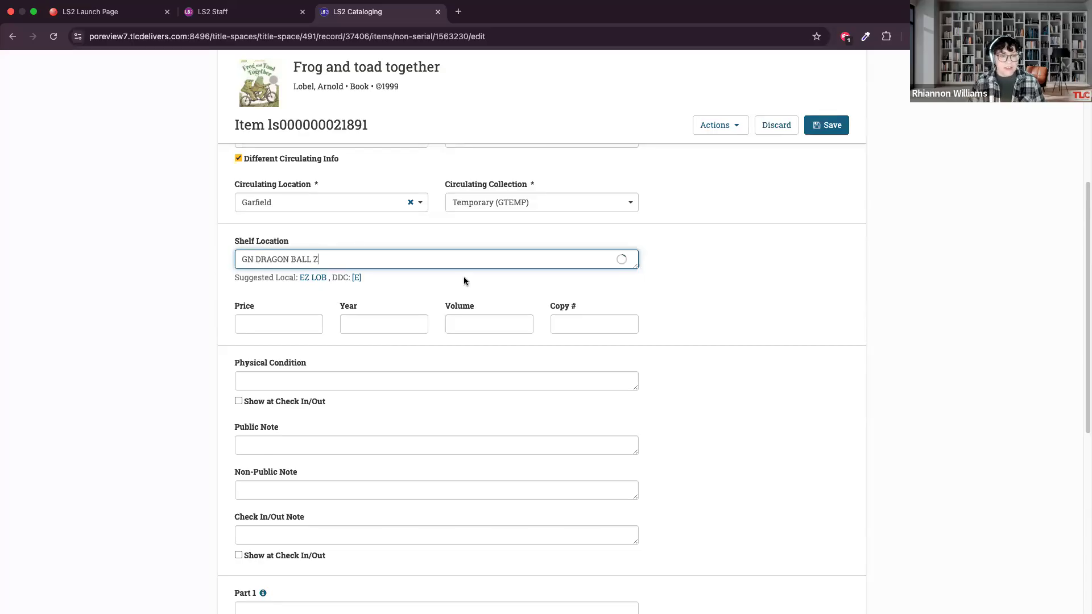
{"action": "left_click", "coordinate": [465, 291]}
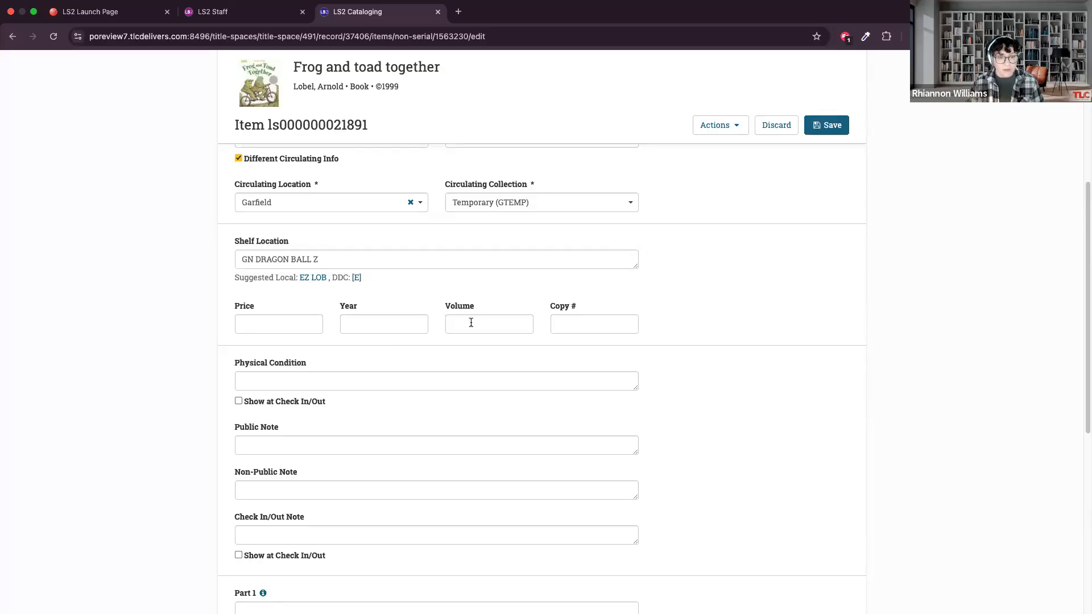
Set the item's volume to v. 1 and its copy number to 3.
{"action": "left_click", "coordinate": [470, 322]}
{"action": "type", "text": "v. 1"}
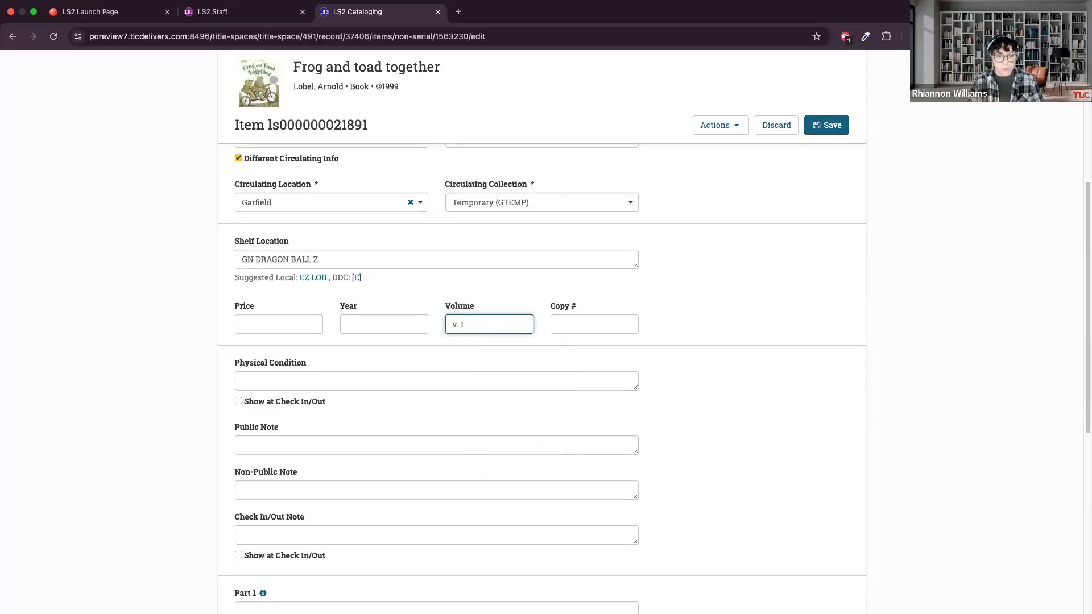
{"action": "left_click", "coordinate": [613, 324]}
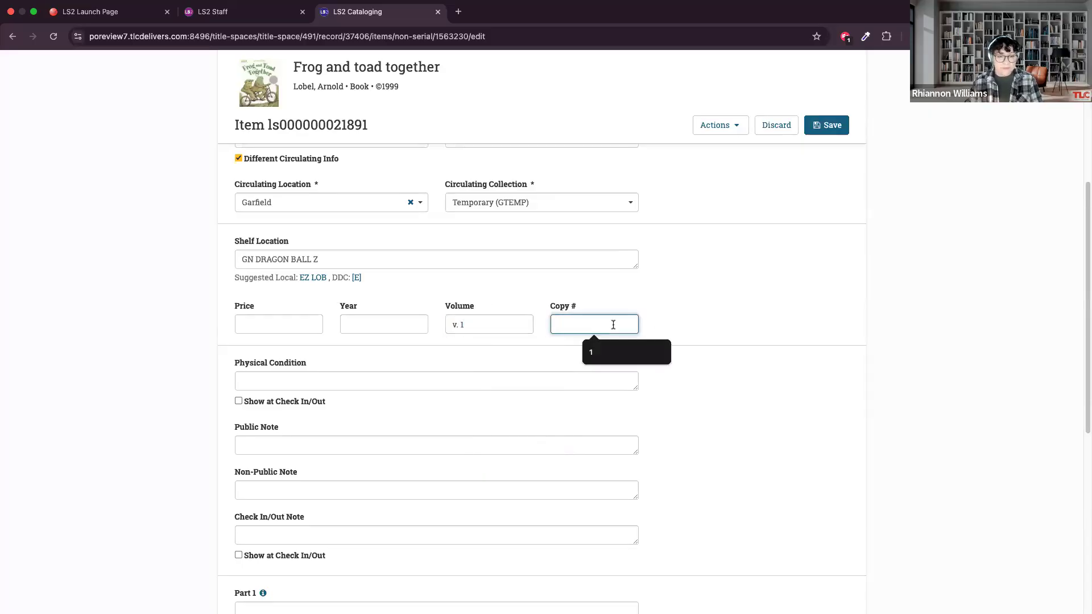
{"action": "type", "text": "3"}
{"action": "left_click", "coordinate": [581, 290]}
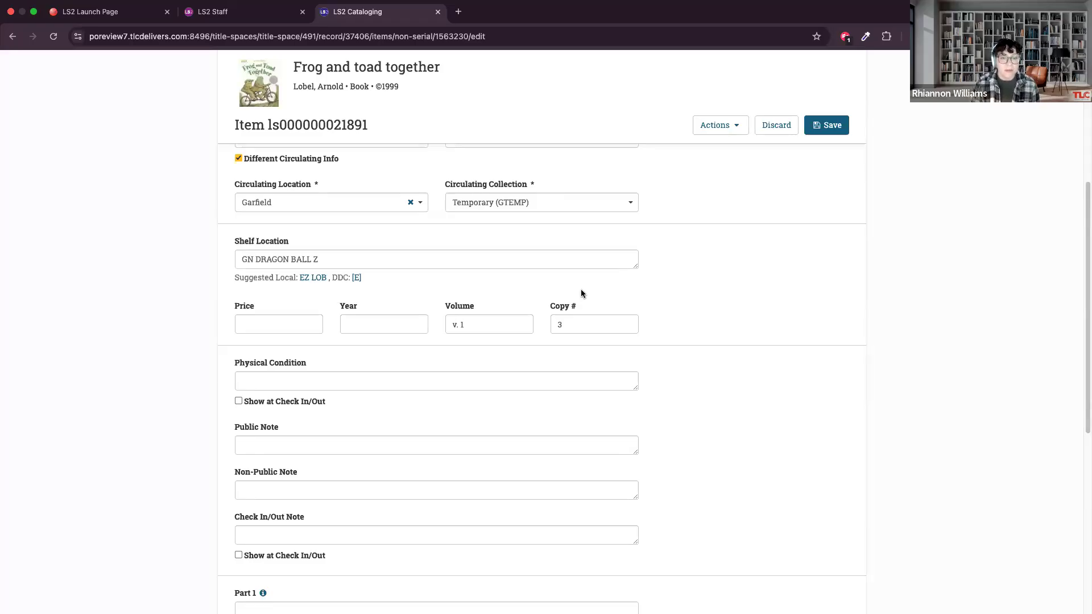
{"action": "left_click", "coordinate": [353, 259]}
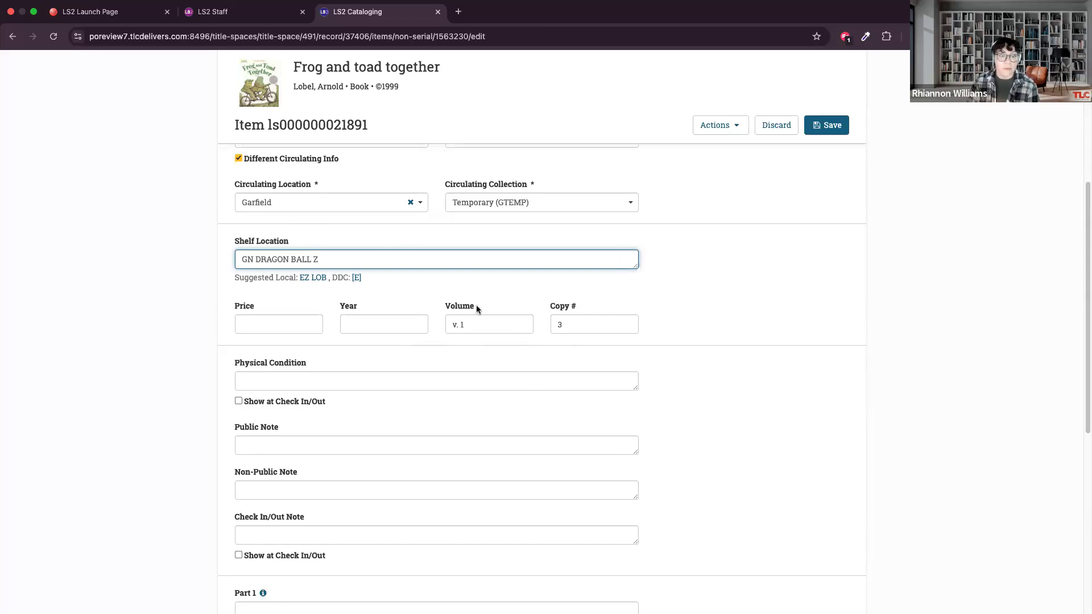
{"action": "left_click", "coordinate": [405, 309]}
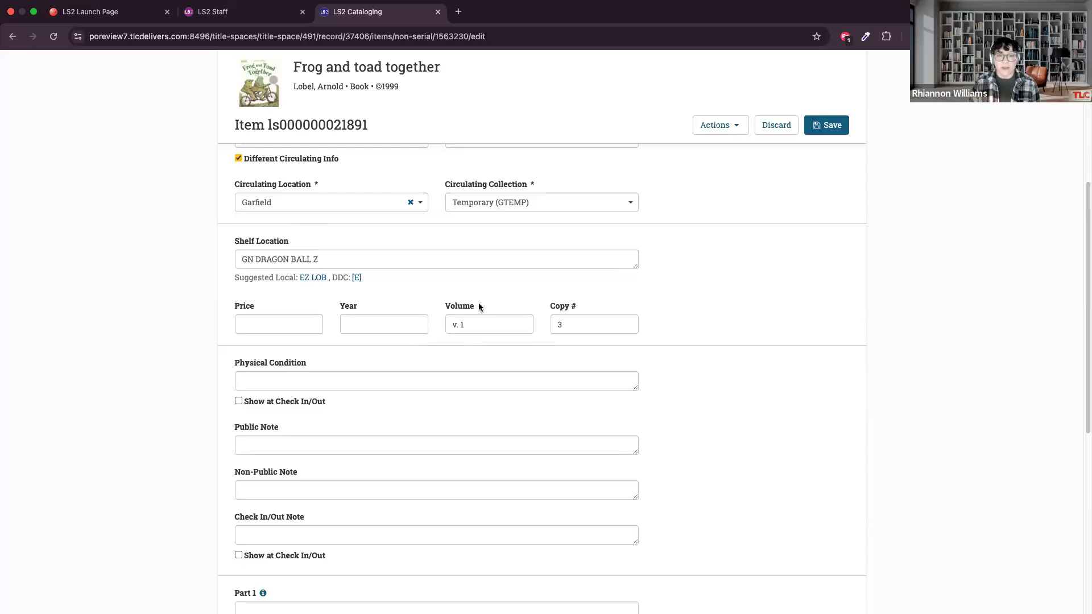
{"action": "left_click", "coordinate": [250, 242]}
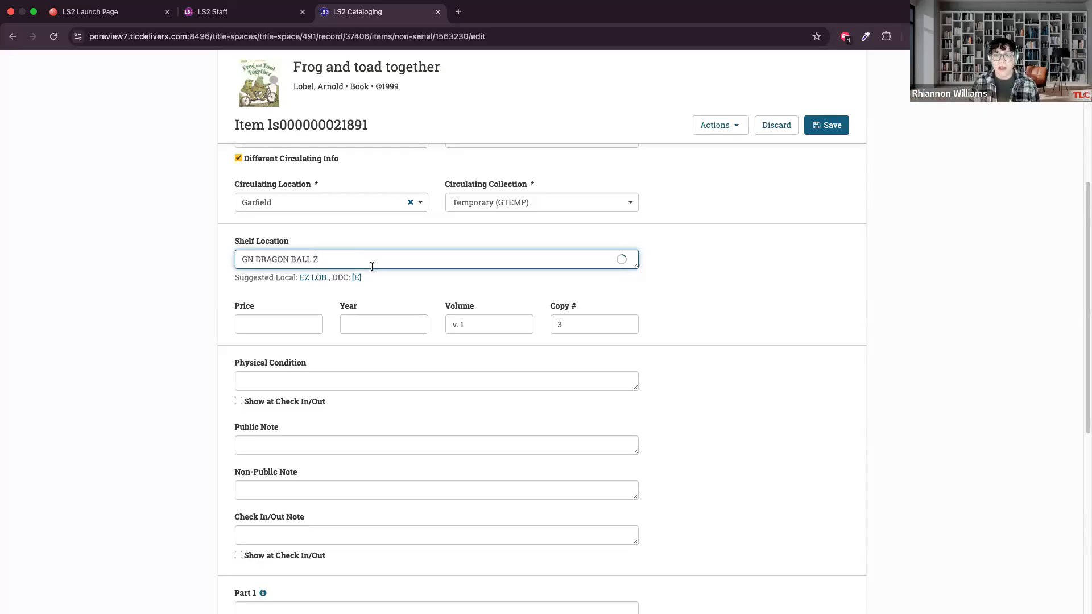
Clear the volume and copy number and apply the suggested local shelf location EZ LOB.
{"action": "left_click_drag", "start_coordinate": [505, 325], "coordinate": [438, 331]}
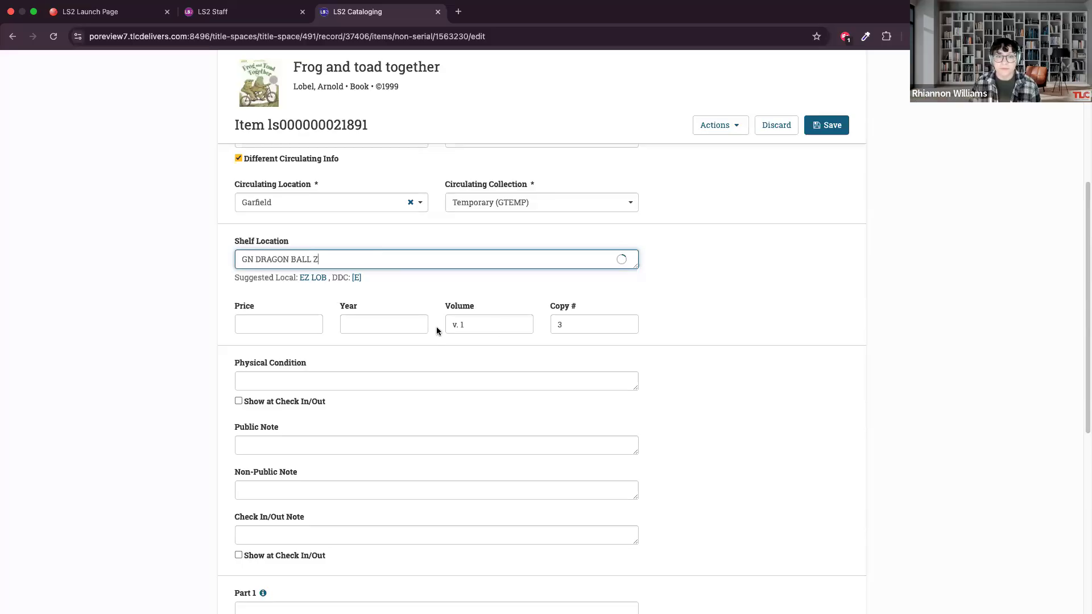
{"action": "key", "text": "BackSpace"}
{"action": "key", "text": "Tab"}
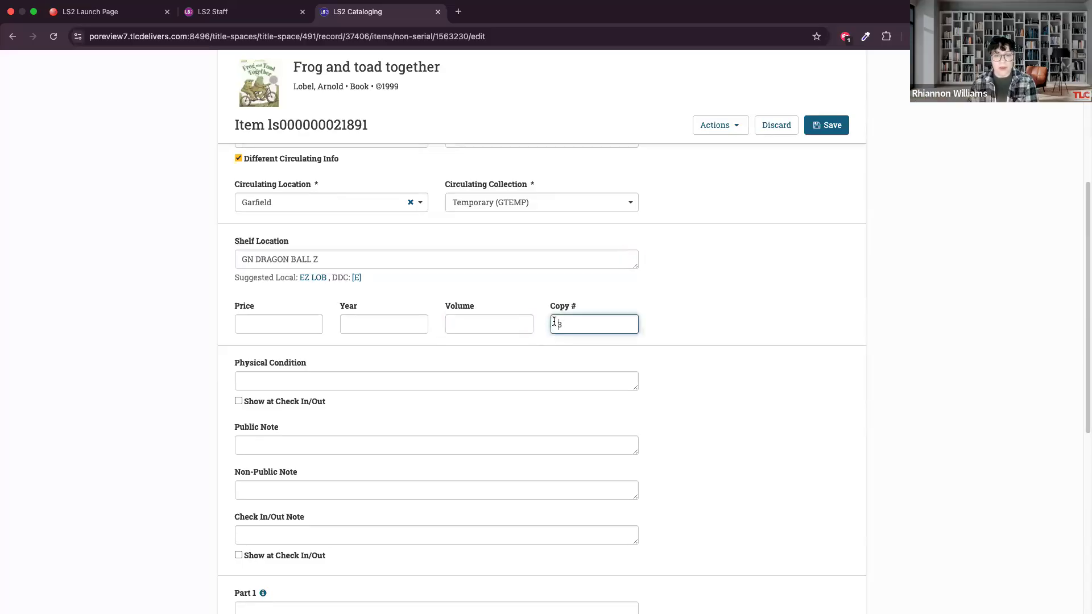
{"action": "key", "text": "BackSpace"}
{"action": "left_click", "coordinate": [314, 277]}
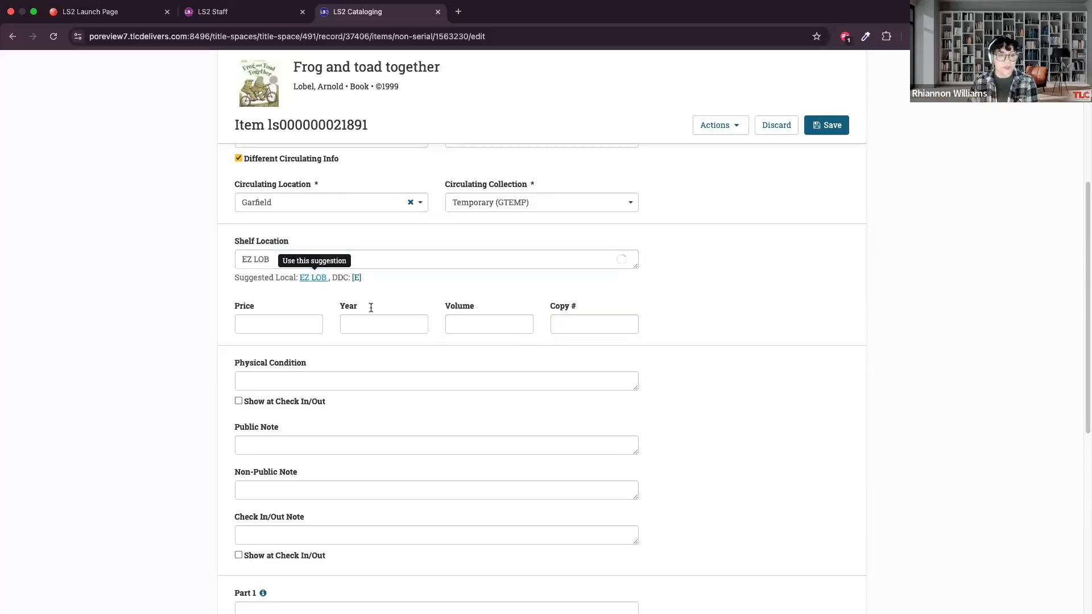
{"action": "left_click", "coordinate": [334, 257]}
{"action": "left_click", "coordinate": [308, 297]}
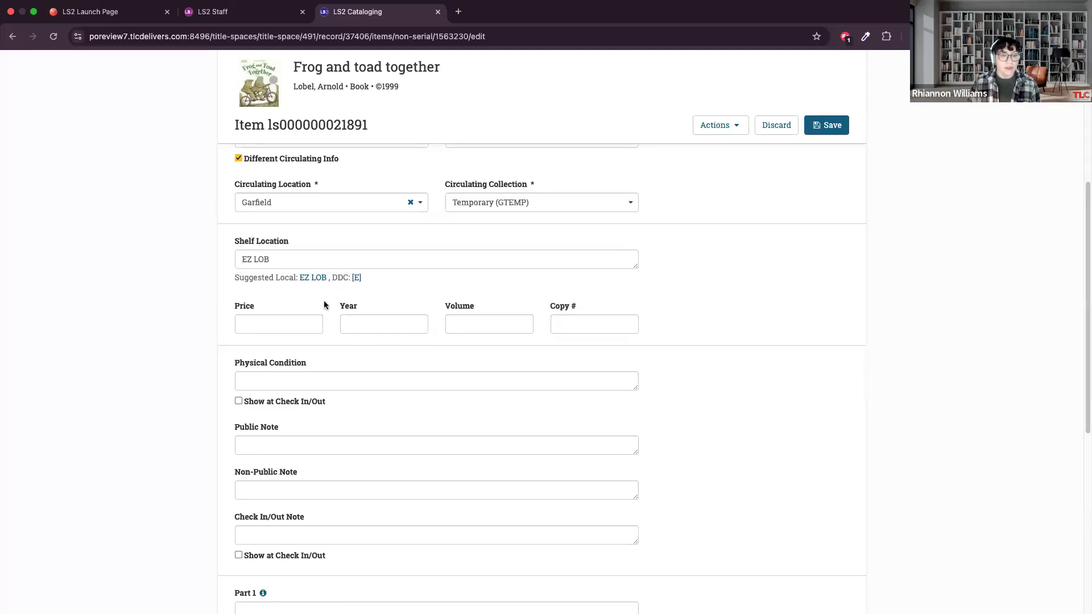
{"action": "scroll", "coordinate": [323, 301], "scroll_direction": "down", "scroll_amount": 3}
{"action": "scroll", "coordinate": [380, 243], "scroll_direction": "up", "scroll_amount": 3}
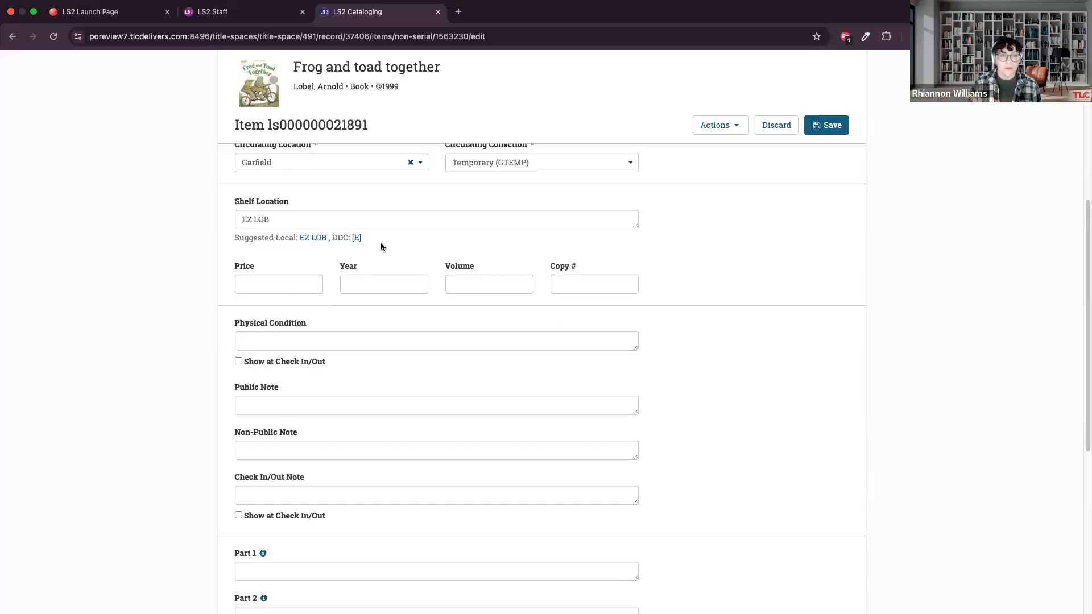
{"action": "left_click", "coordinate": [370, 328]}
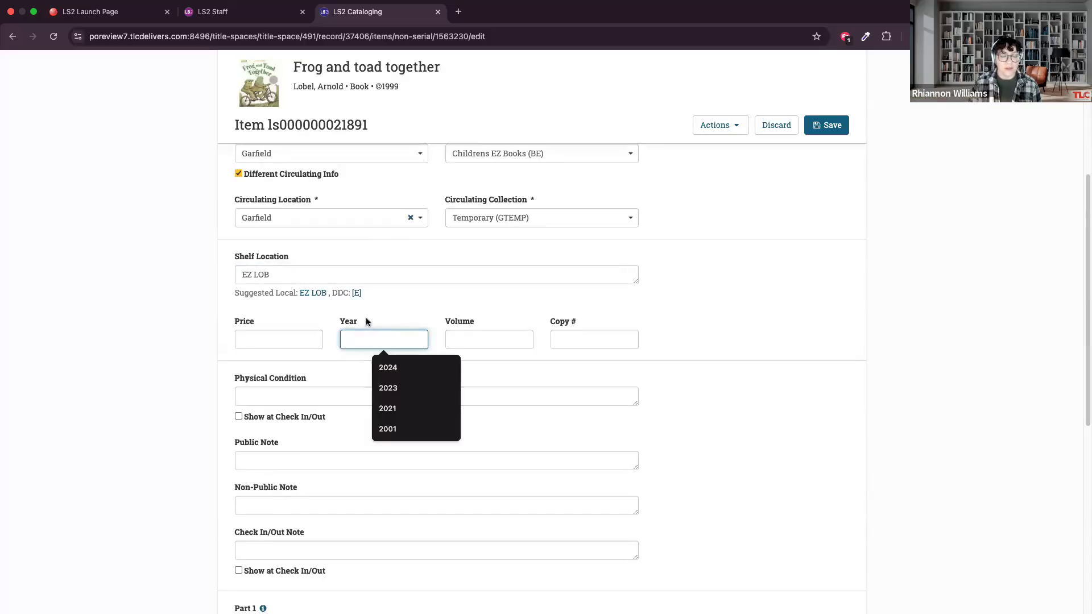
{"action": "left_click", "coordinate": [366, 320]}
{"action": "left_click", "coordinate": [407, 287]}
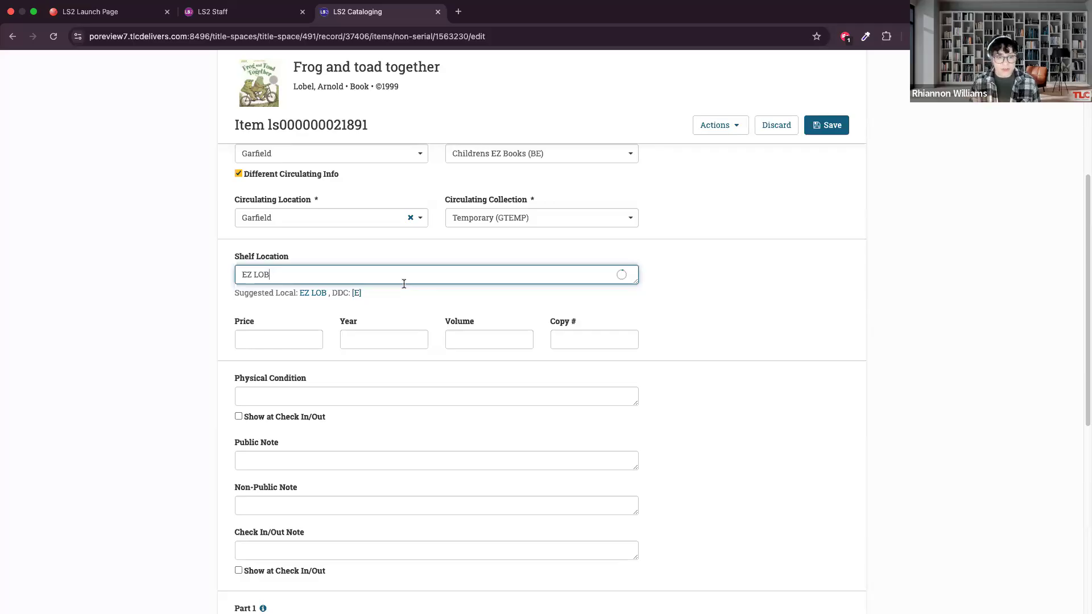
Set the item's year to 1999.
{"action": "left_click", "coordinate": [379, 334]}
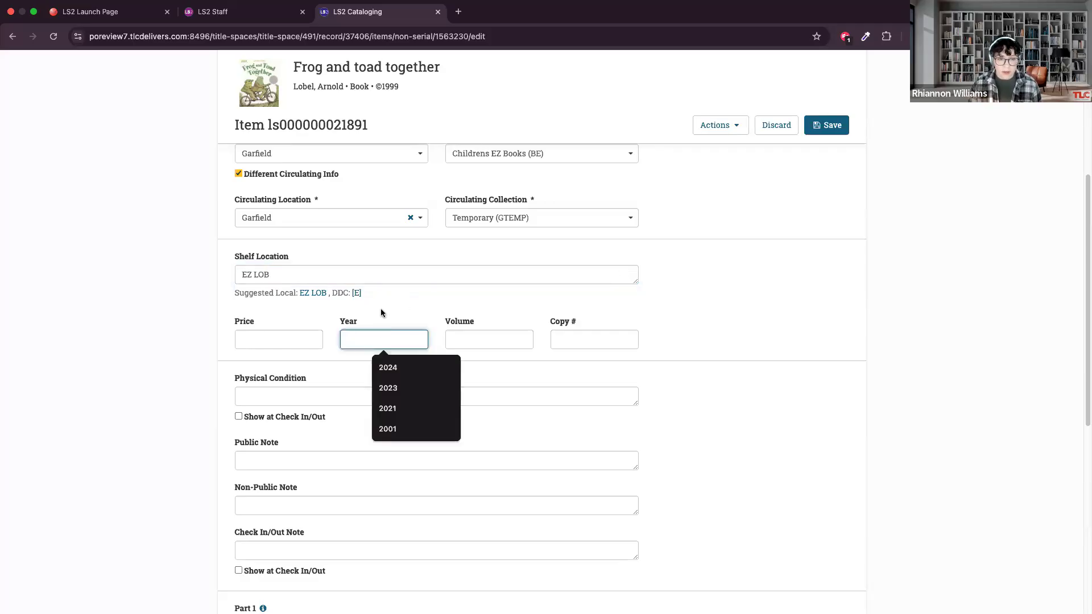
{"action": "type", "text": "1999"}
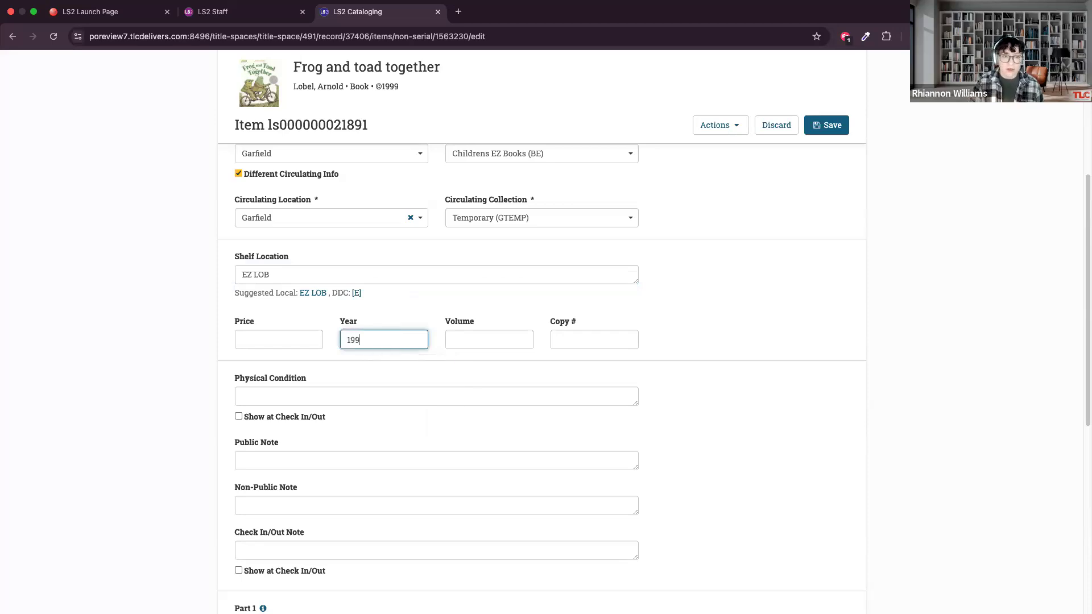
{"action": "left_click", "coordinate": [411, 310]}
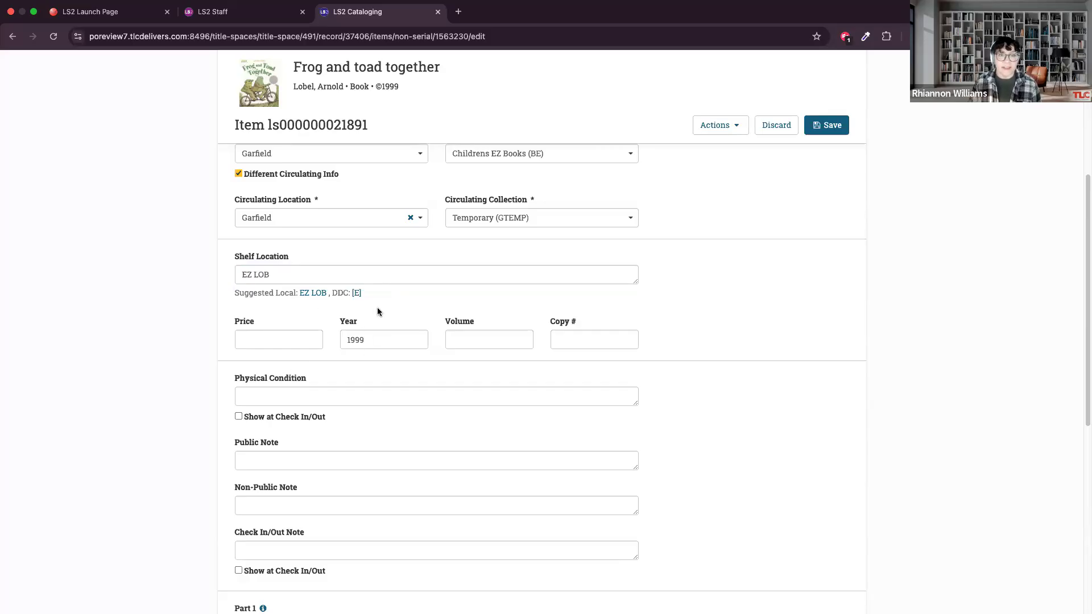
Change the item's year to 2025.
{"action": "left_click", "coordinate": [377, 275]}
{"action": "left_click", "coordinate": [290, 316]}
{"action": "left_click", "coordinate": [367, 154]}
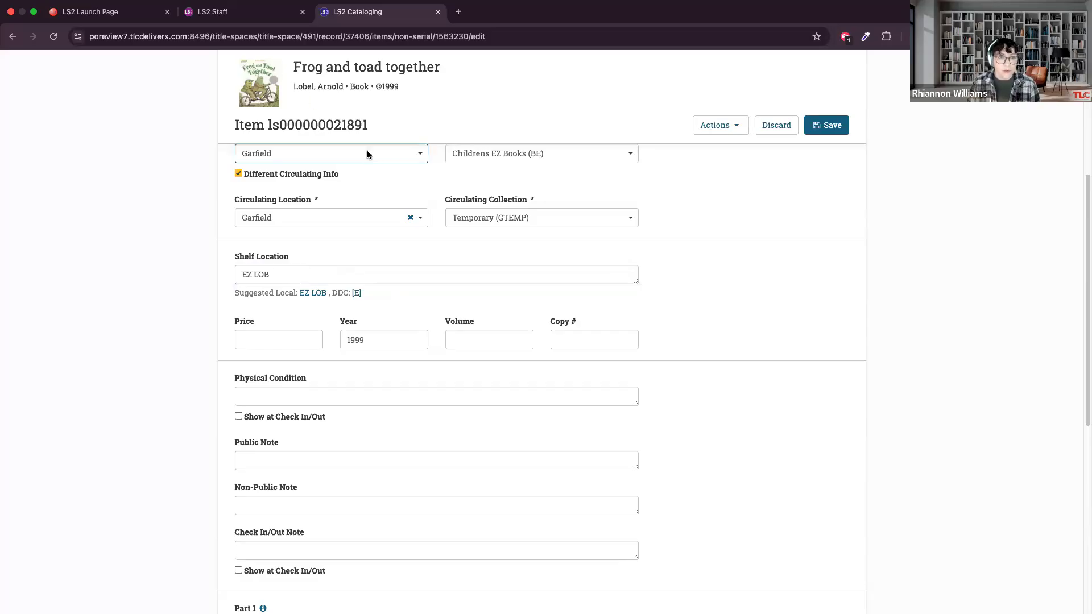
{"action": "left_click", "coordinate": [379, 276]}
{"action": "left_click", "coordinate": [358, 340]}
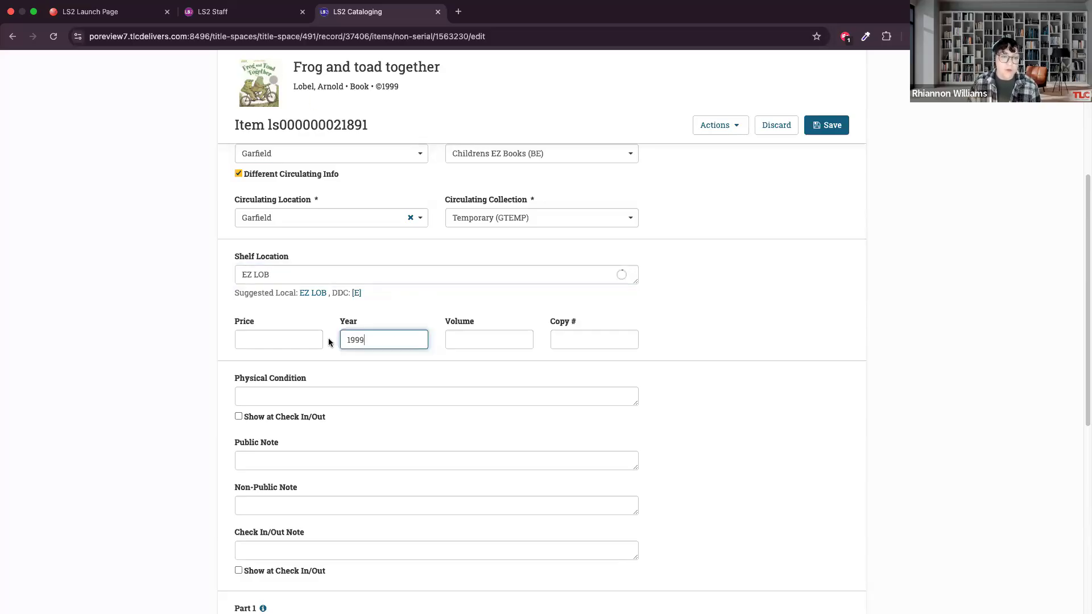
{"action": "type", "text": "2025"}
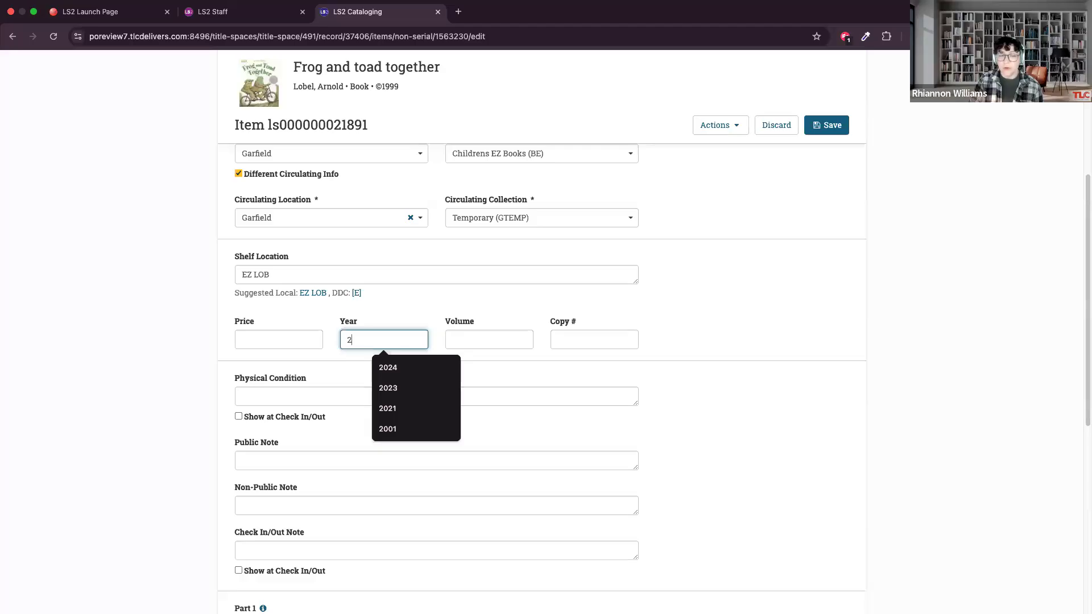
{"action": "left_click", "coordinate": [418, 294]}
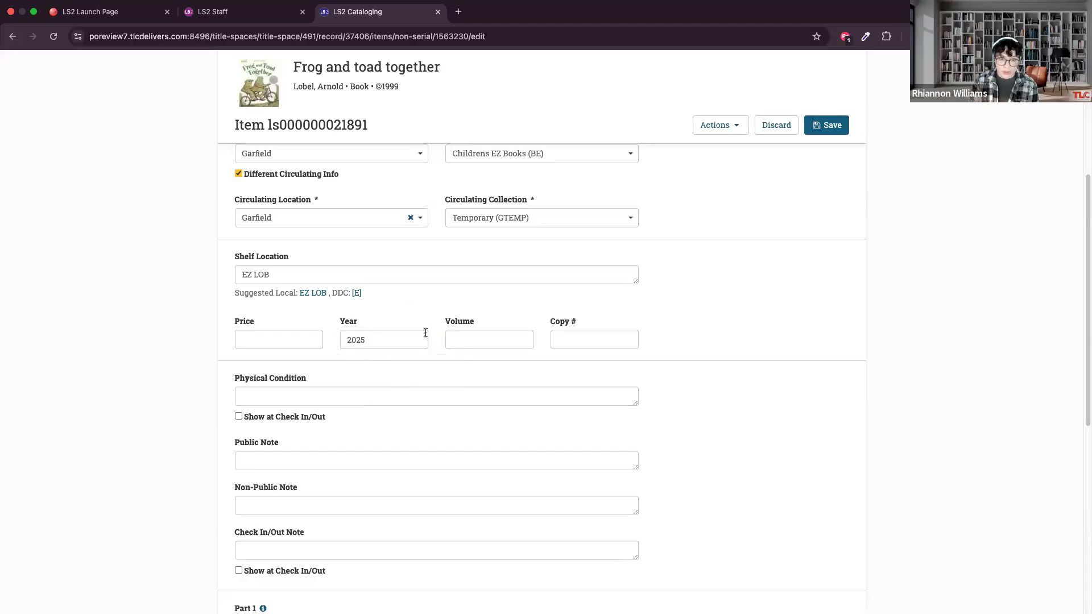
Clear the item's year.
{"action": "double_click", "coordinate": [410, 344]}
{"action": "key", "text": "BackSpace"}
{"action": "left_click", "coordinate": [439, 307]}
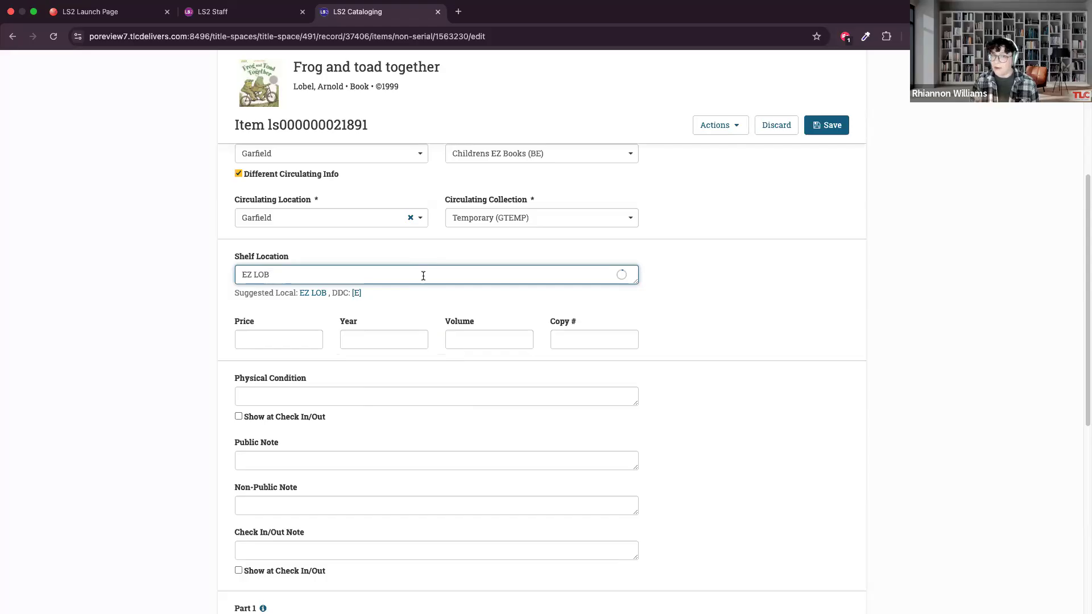
{"action": "left_click", "coordinate": [712, 327]}
Enter "Slight damage to top right corner of cover" as the item's physical condition.
{"action": "scroll", "coordinate": [710, 325], "scroll_direction": "down", "scroll_amount": 3}
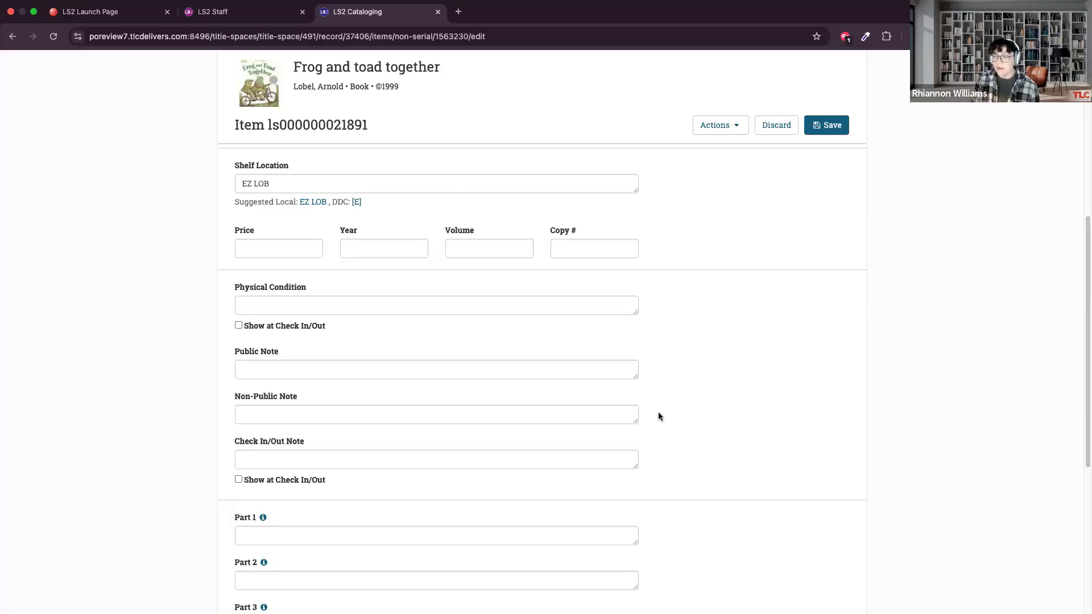
{"action": "left_click", "coordinate": [238, 326]}
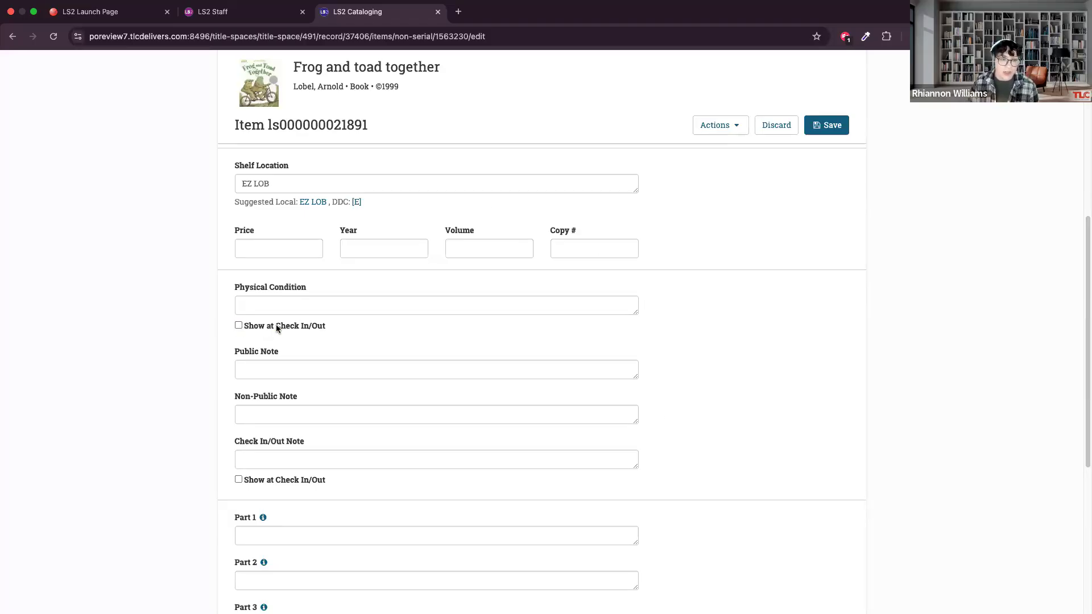
{"action": "left_click", "coordinate": [267, 304]}
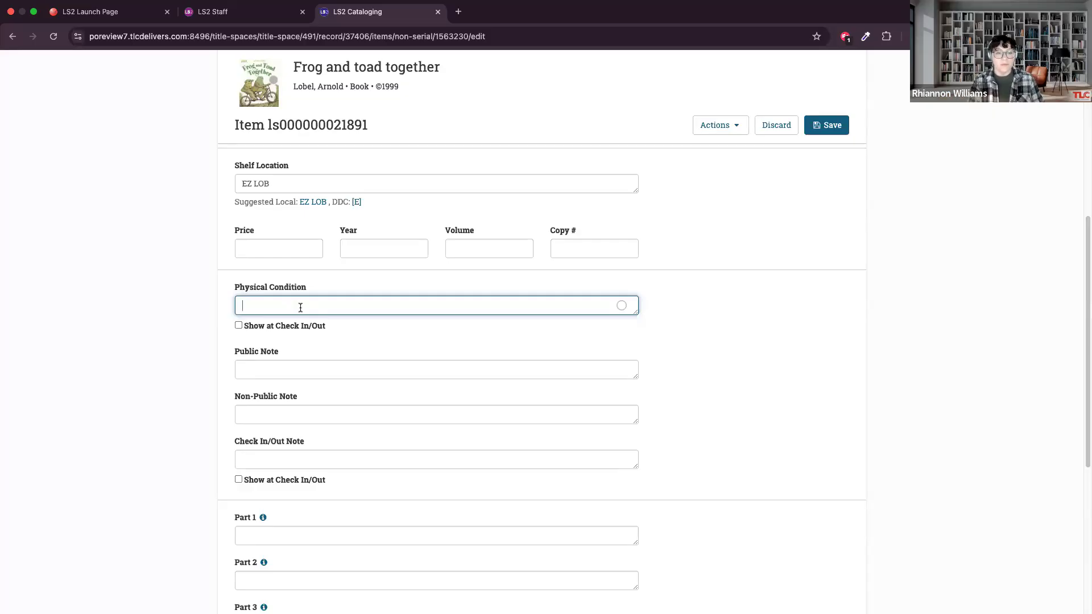
{"action": "type", "text": "Slight damage to"}
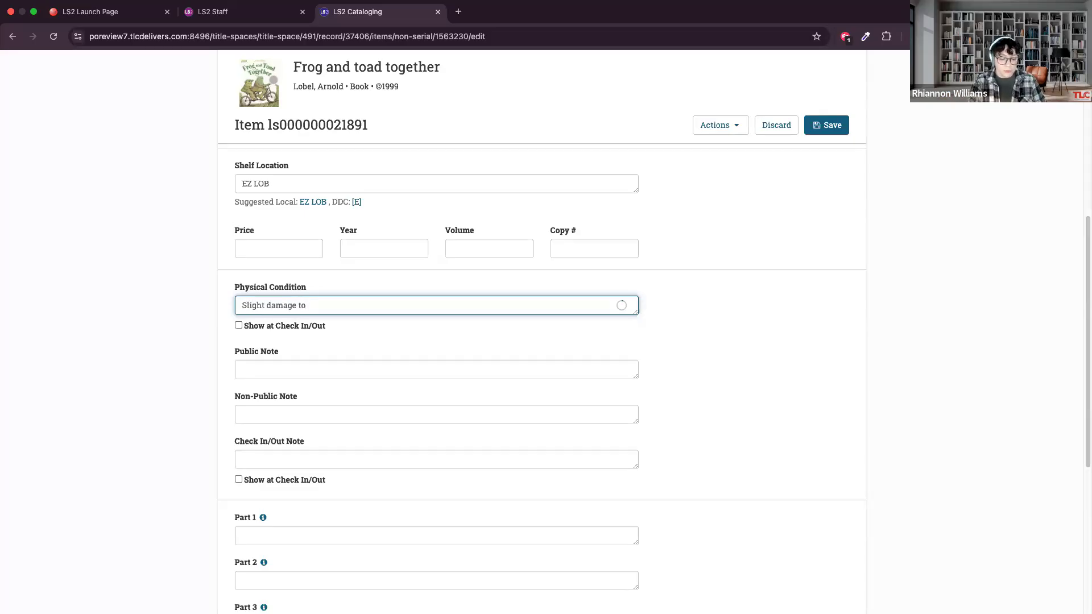
{"action": "type", "text": "right"}
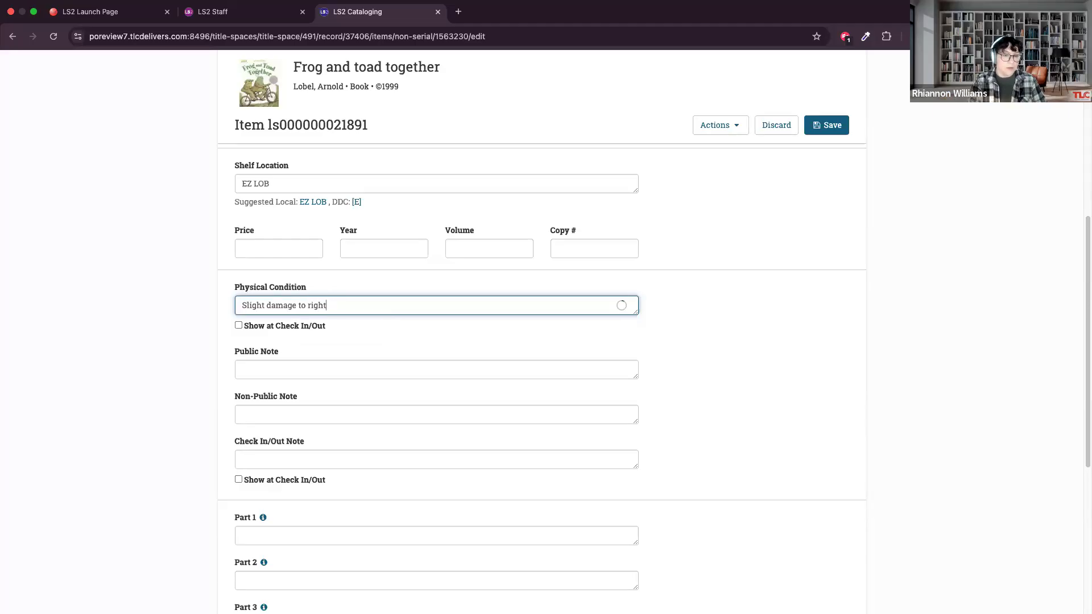
{"action": "type", "text": " corner of "}
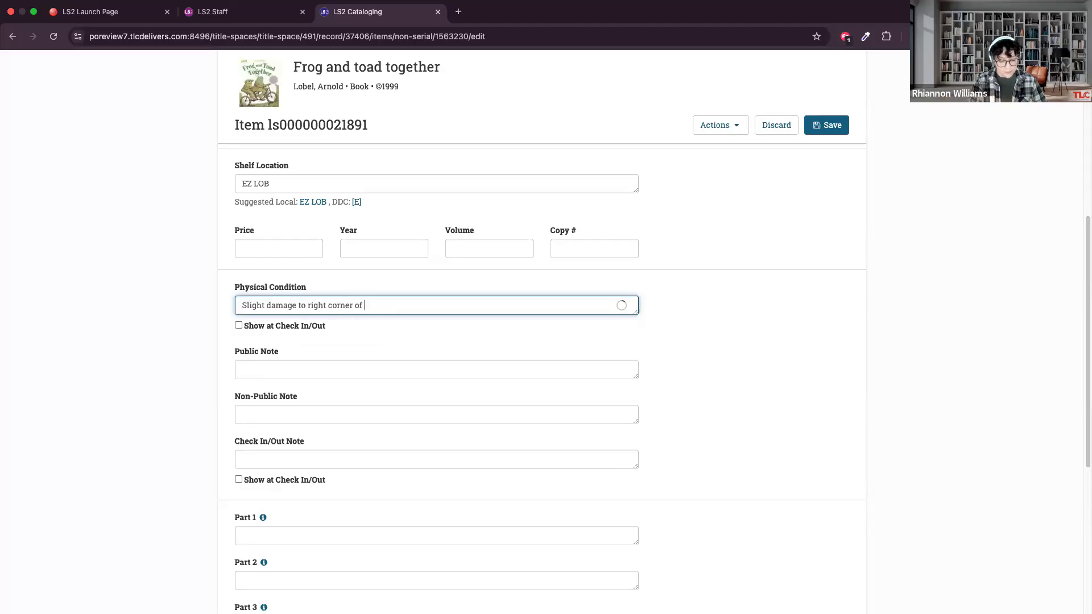
{"action": "type", "text": "cover"}
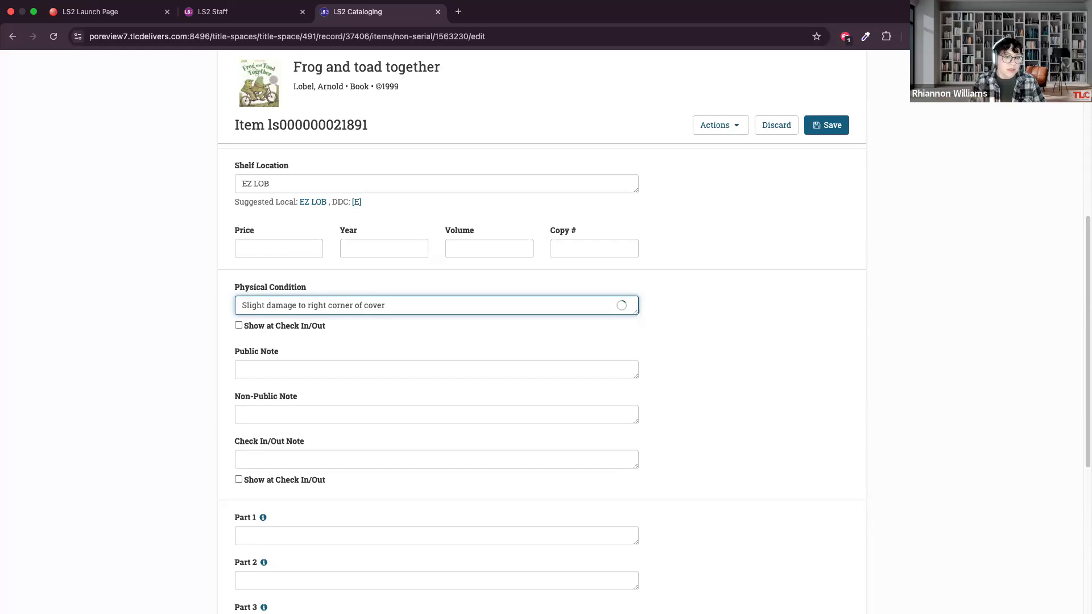
{"action": "left_click", "coordinate": [307, 305]}
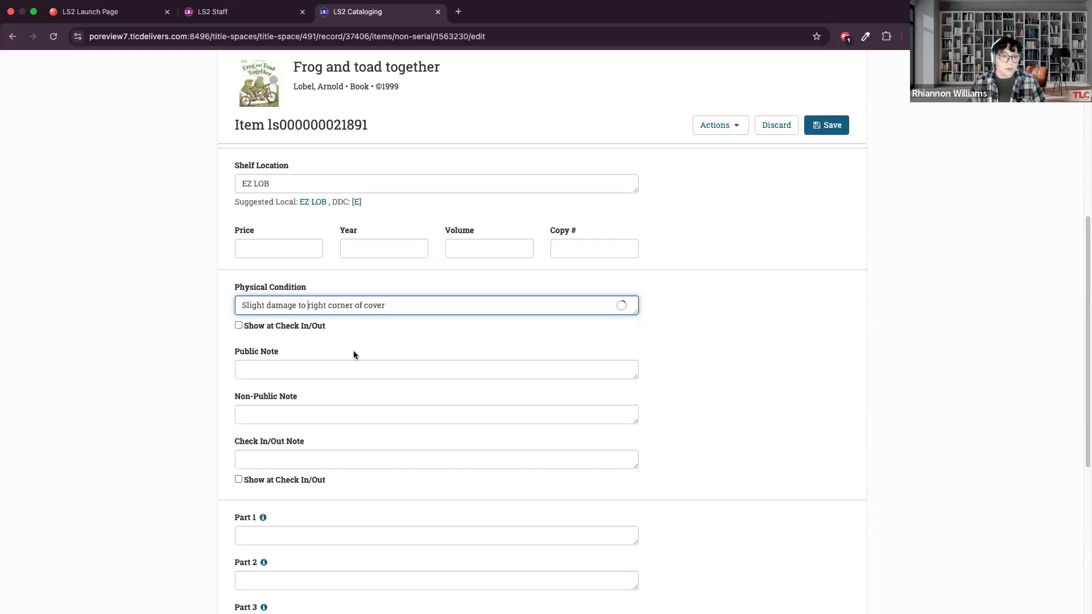
{"action": "type", "text": "top "}
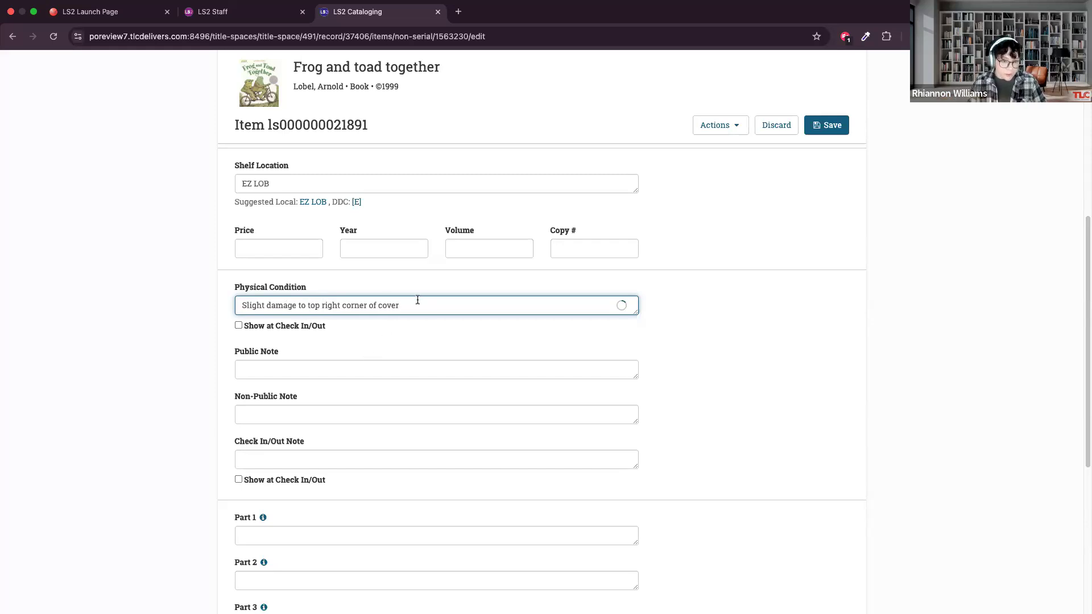
{"action": "type", "text": "rsw"}
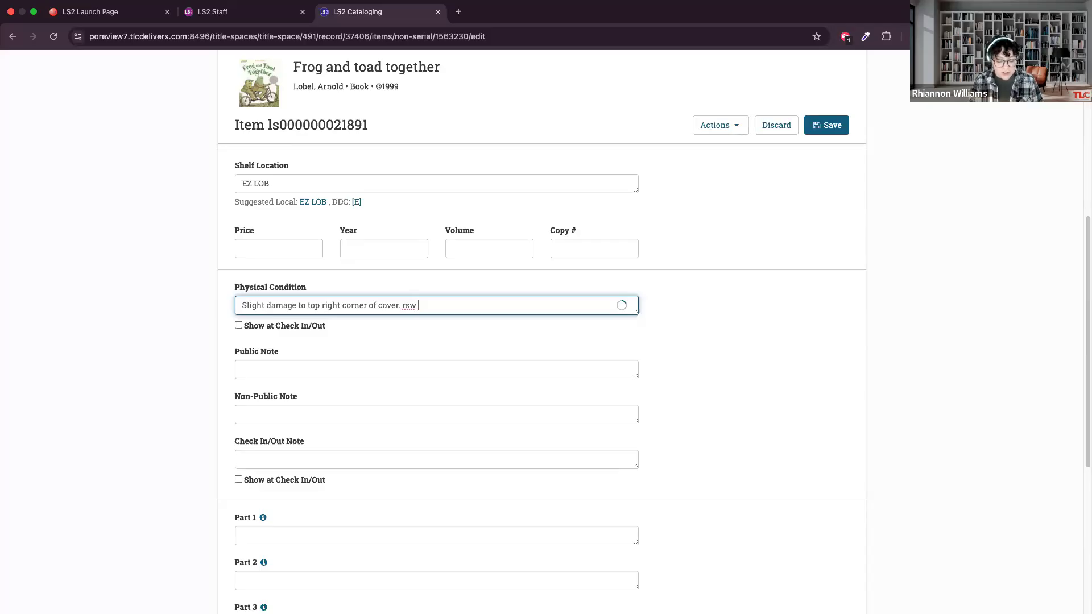
End the physical condition note with a period, the staff initials and the date 9/12/2025, and set it to show at check in/out.
{"action": "type", "text": "9/12/"}
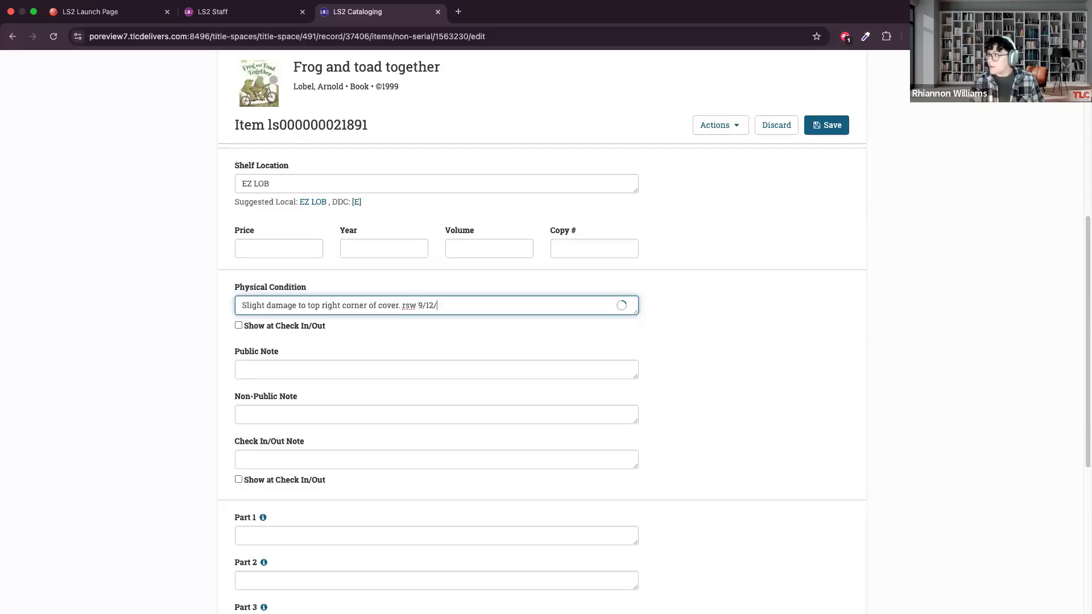
{"action": "type", "text": "2025"}
{"action": "left_click", "coordinate": [683, 246]}
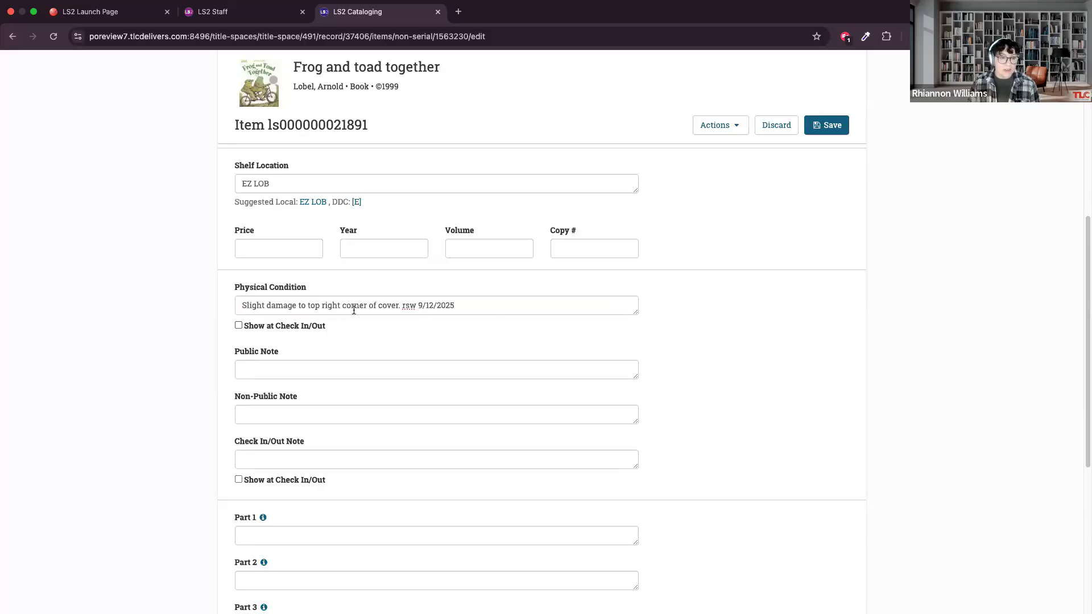
{"action": "left_click", "coordinate": [238, 325]}
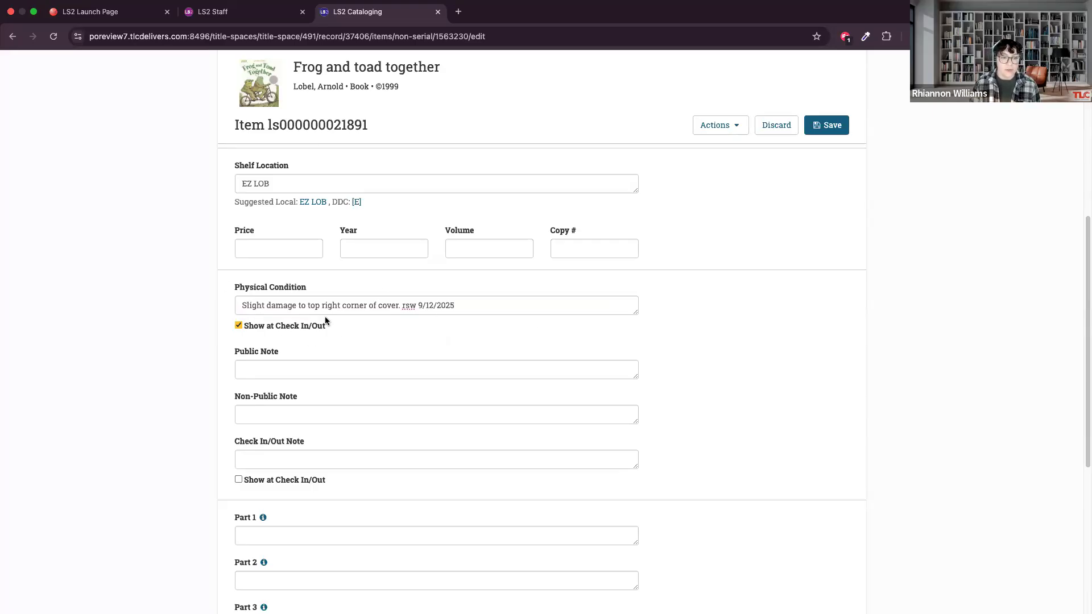
{"action": "scroll", "coordinate": [318, 320], "scroll_direction": "down", "scroll_amount": 4}
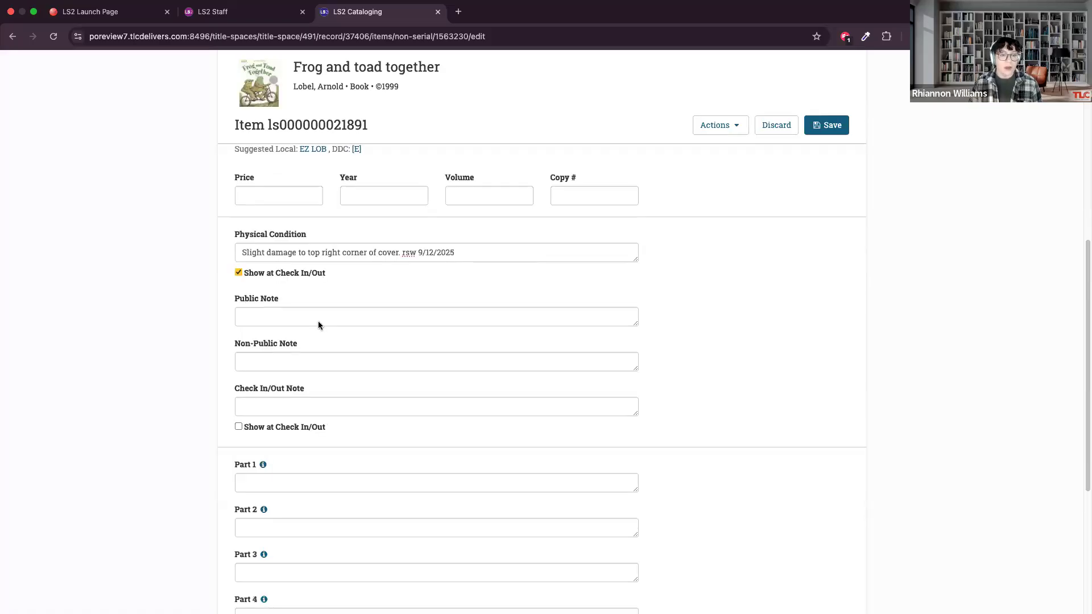
{"action": "scroll", "coordinate": [327, 318], "scroll_direction": "up", "scroll_amount": 1}
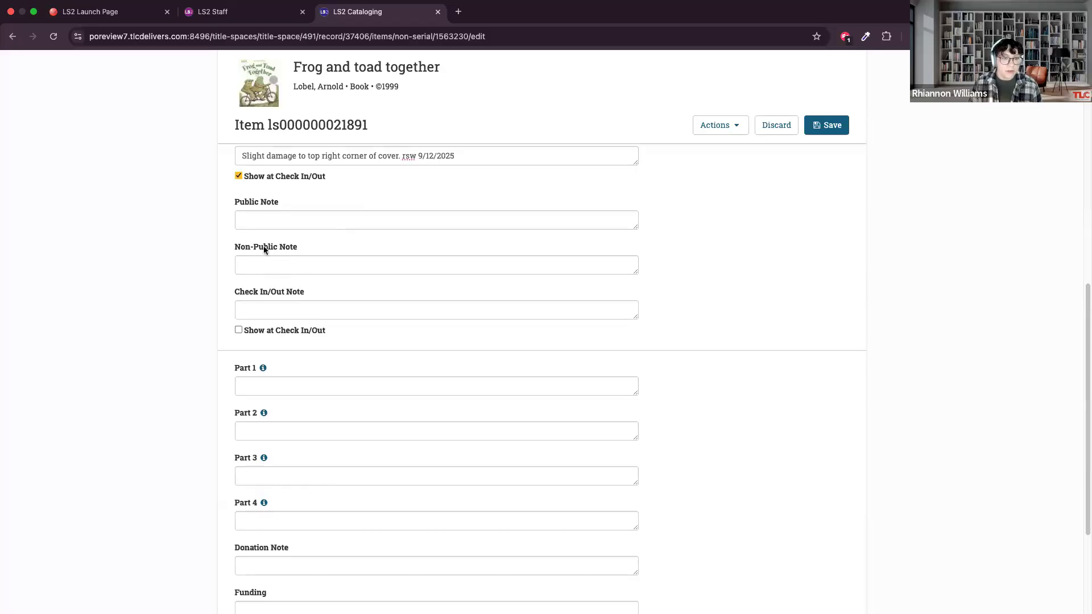
{"action": "left_click", "coordinate": [240, 221]}
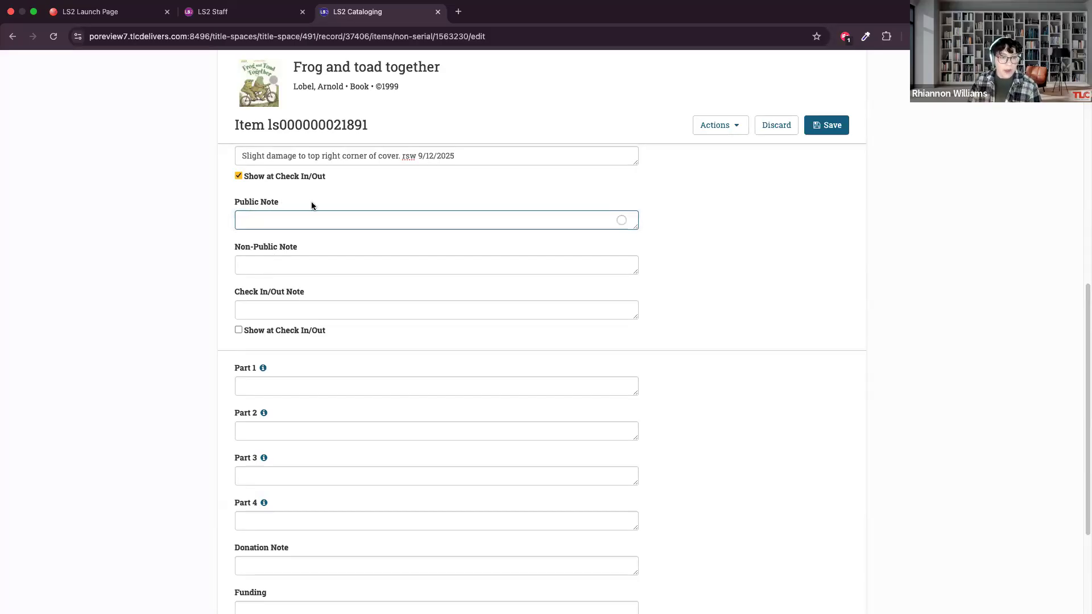
{"action": "left_click", "coordinate": [369, 190]}
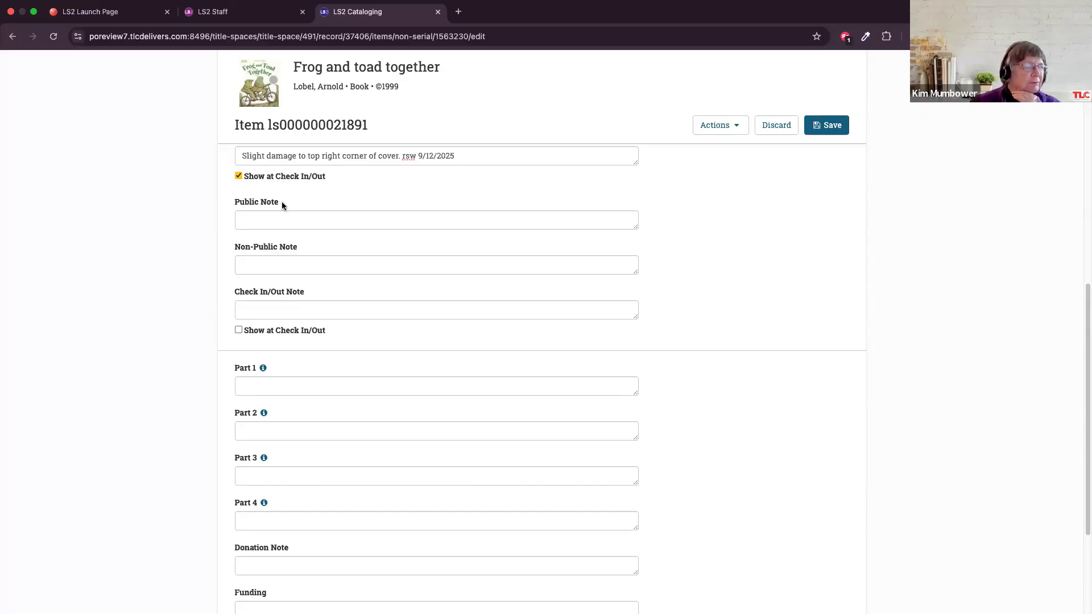
{"action": "left_click", "coordinate": [291, 247]}
{"action": "left_click", "coordinate": [332, 246]}
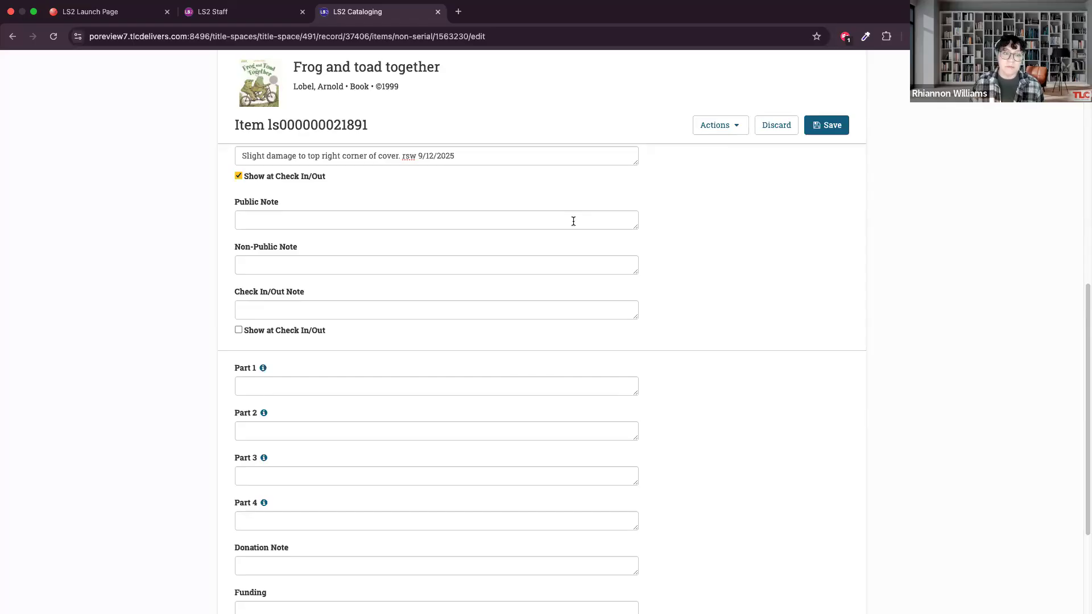
Enter "3 discs" as the check in/out note and set it to show at check in/out.
{"action": "left_click", "coordinate": [293, 315]}
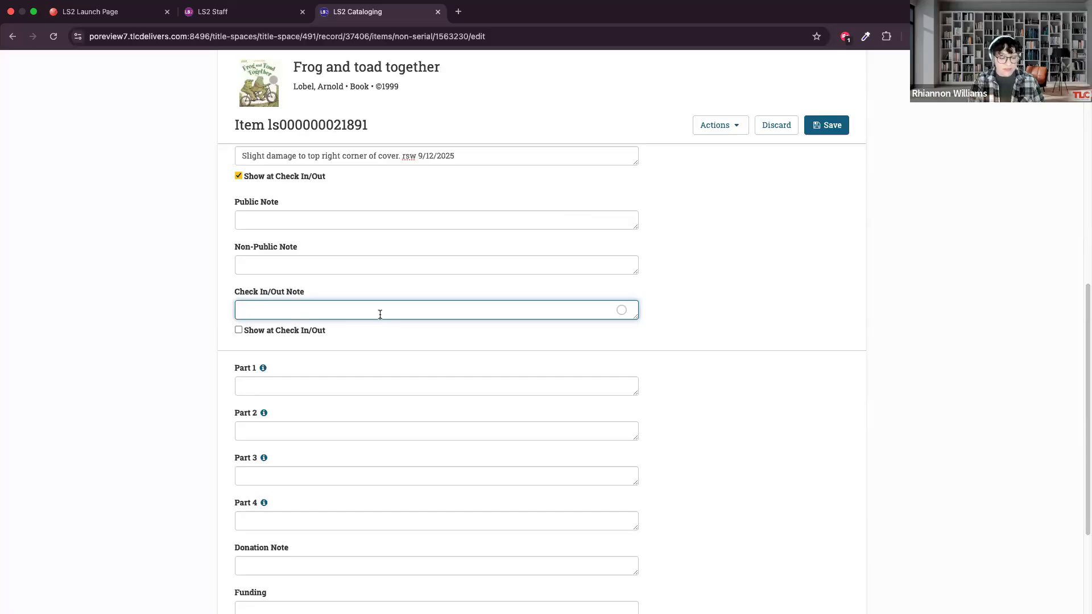
{"action": "type", "text": "3d"}
{"action": "key", "text": "BackSpace"}
{"action": "type", "text": "dic"}
{"action": "type", "text": "cs"}
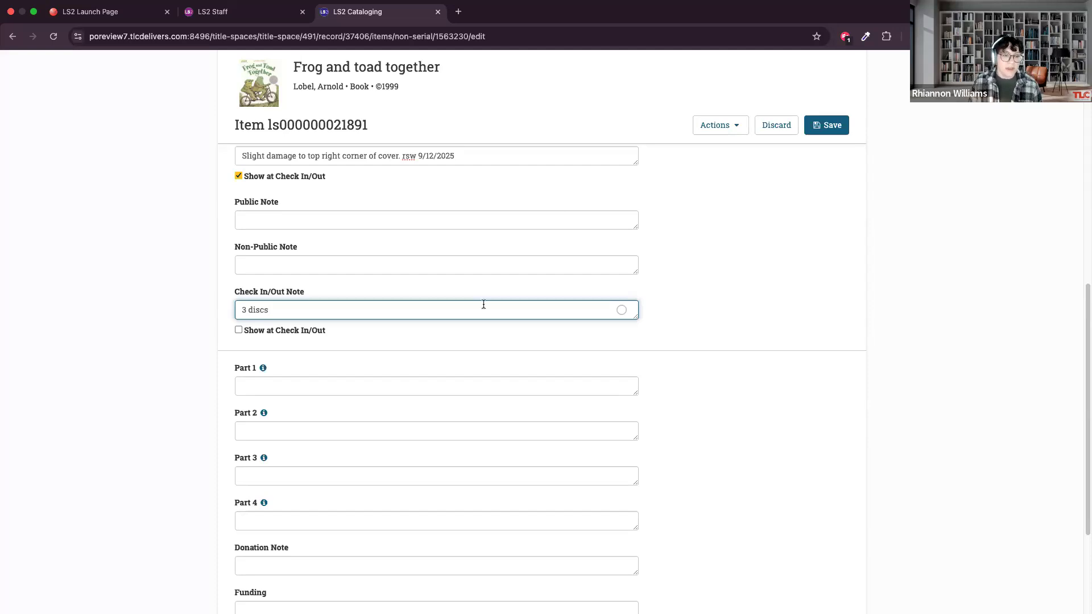
{"action": "left_click", "coordinate": [378, 339]}
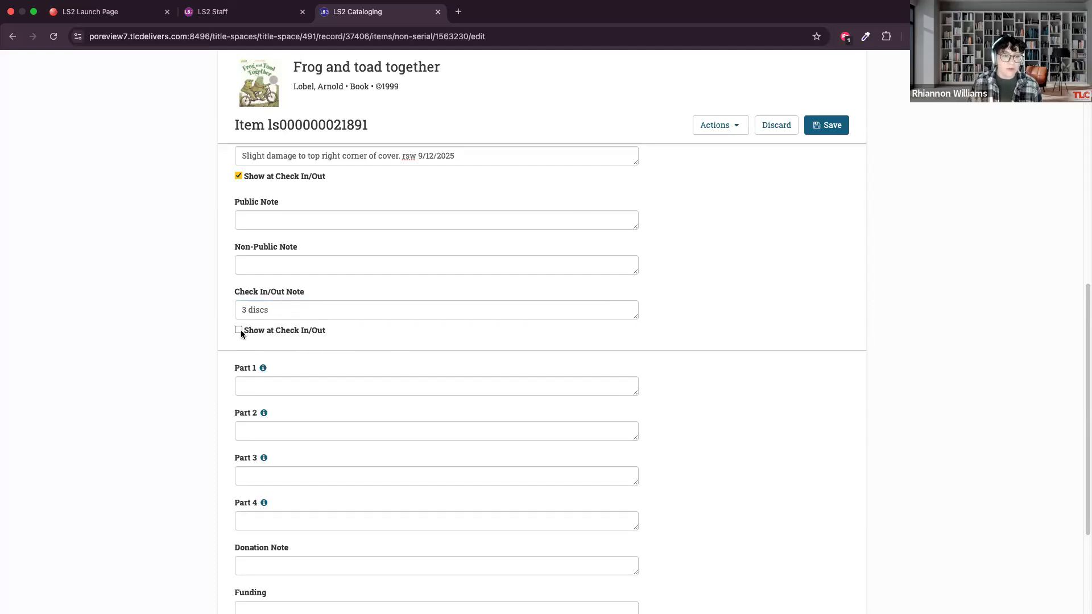
{"action": "left_click", "coordinate": [238, 331]}
{"action": "left_click", "coordinate": [307, 312]}
{"action": "left_click", "coordinate": [272, 326]}
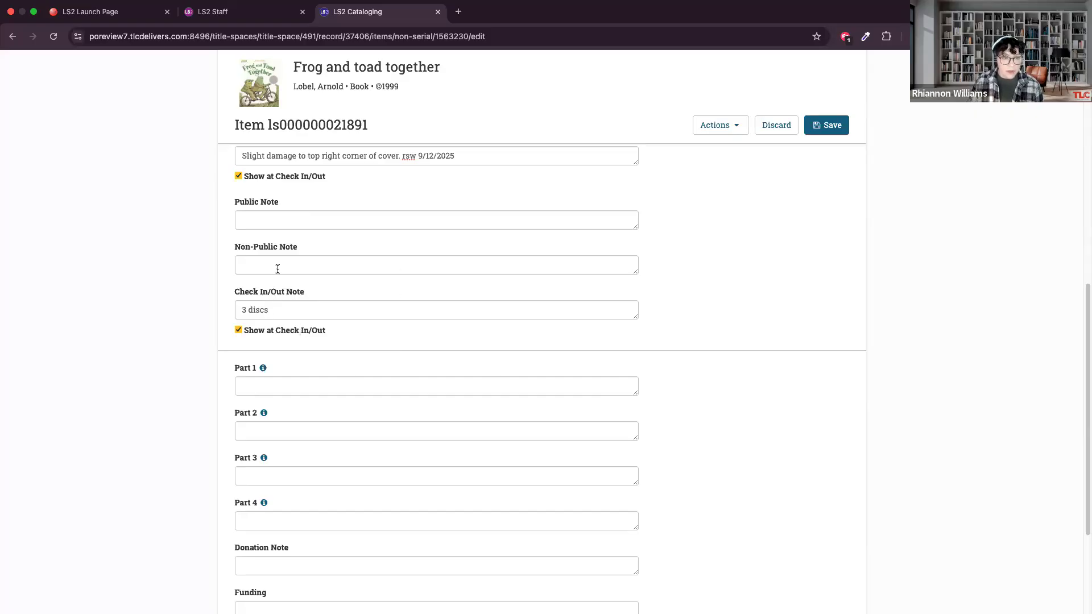
Examine the Part 1 to Part 4 fields and their subfield mappings, along with the donation, funding, source and staff note fields.
{"action": "scroll", "coordinate": [349, 364], "scroll_direction": "down", "scroll_amount": 3}
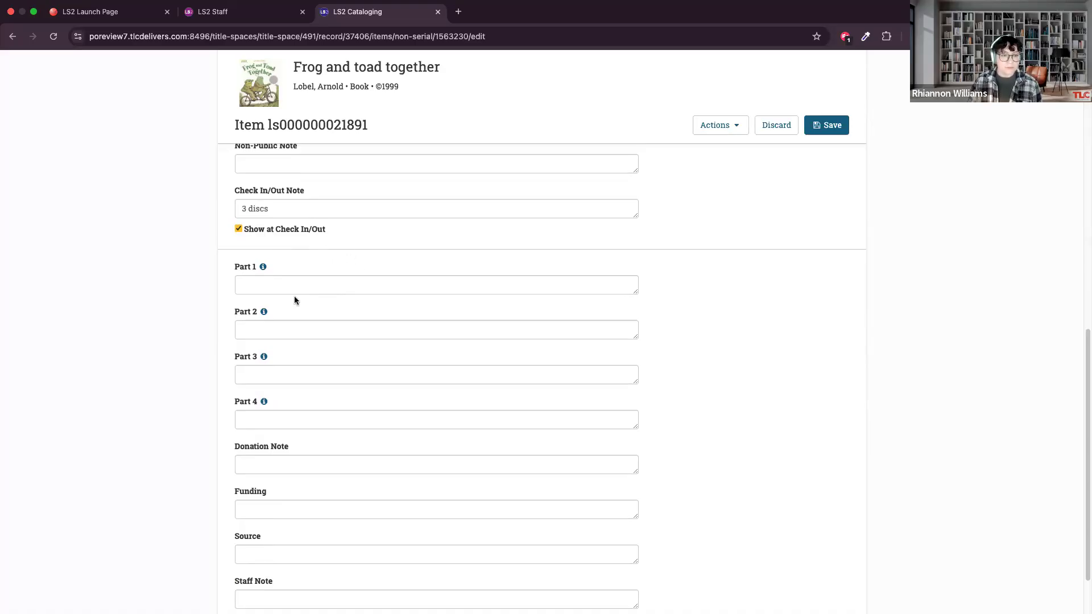
{"action": "scroll", "coordinate": [294, 299], "scroll_direction": "down", "scroll_amount": 1}
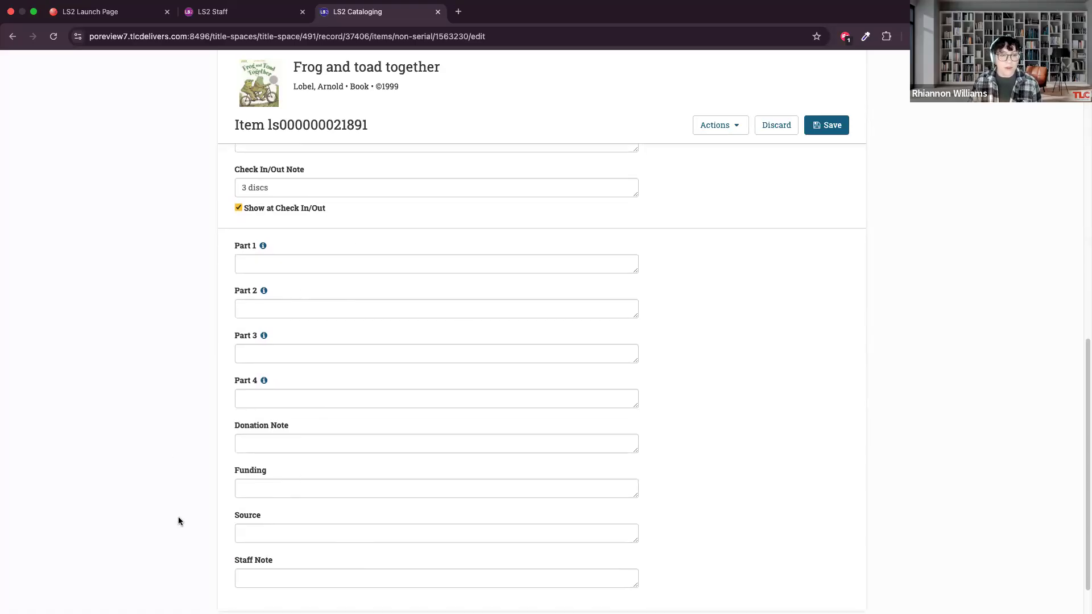
{"action": "scroll", "coordinate": [287, 279], "scroll_direction": "down", "scroll_amount": 2}
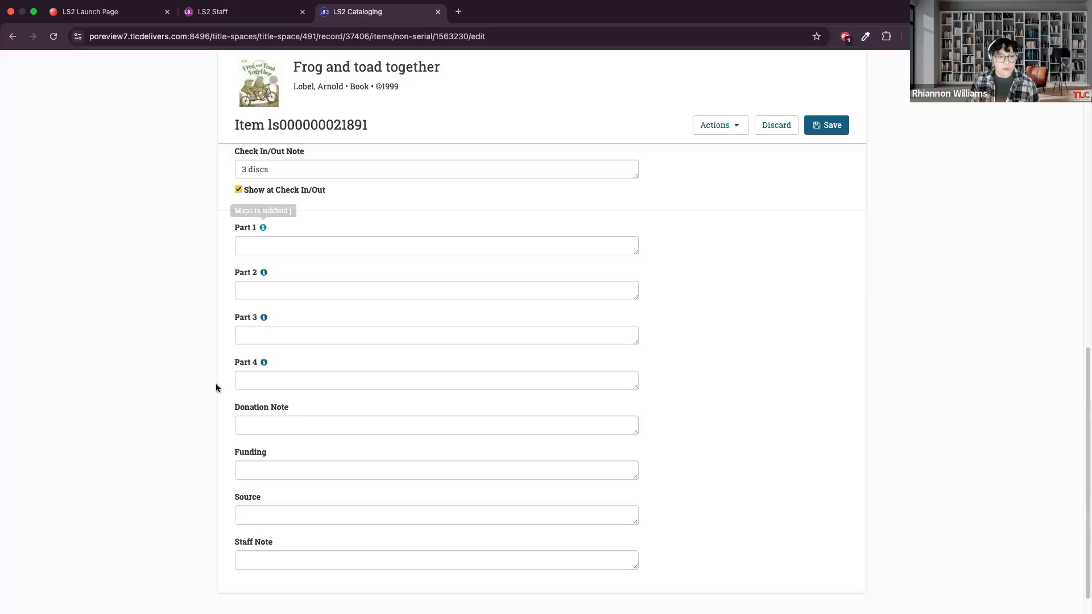
{"action": "mouse_move", "coordinate": [259, 228]}
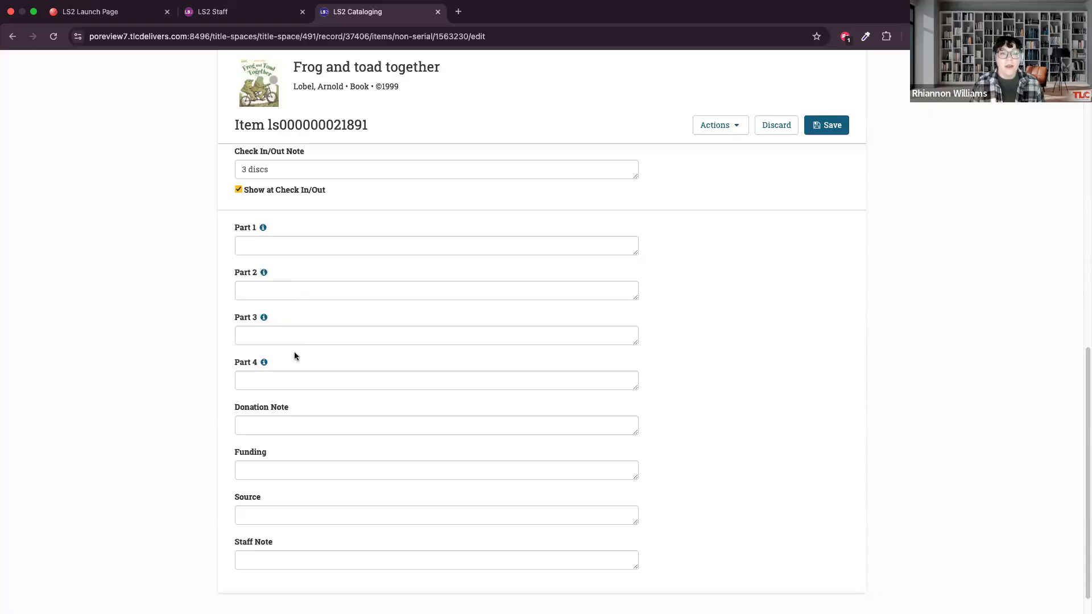
{"action": "mouse_move", "coordinate": [262, 270]}
{"action": "mouse_move", "coordinate": [261, 364]}
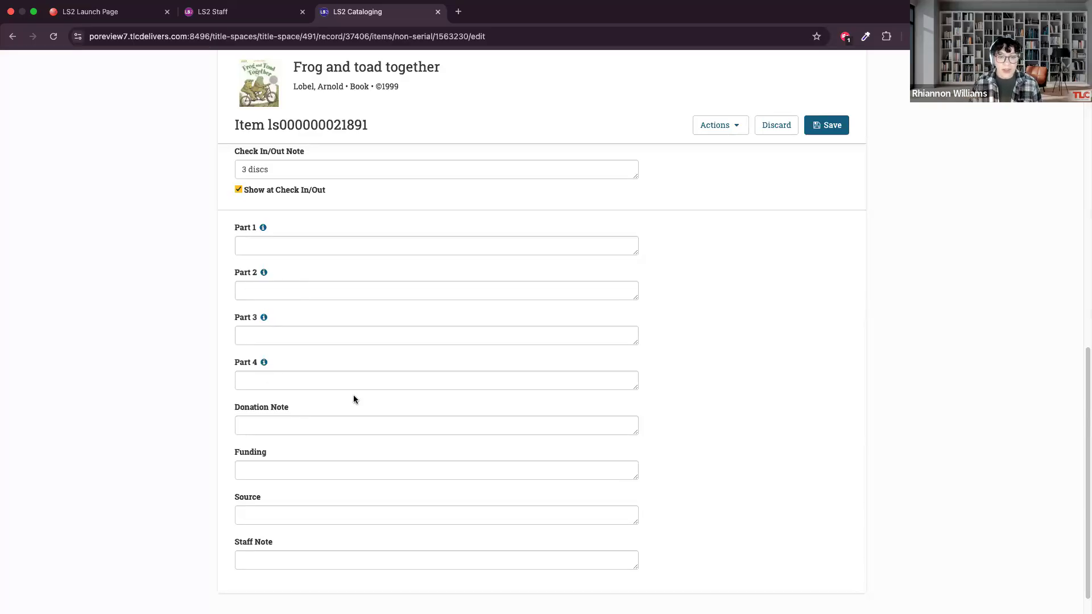
Enlarge the Donation Note box to several lines in height, keeping it as wide as the other note fields.
{"action": "scroll", "coordinate": [353, 399], "scroll_direction": "down", "scroll_amount": 1}
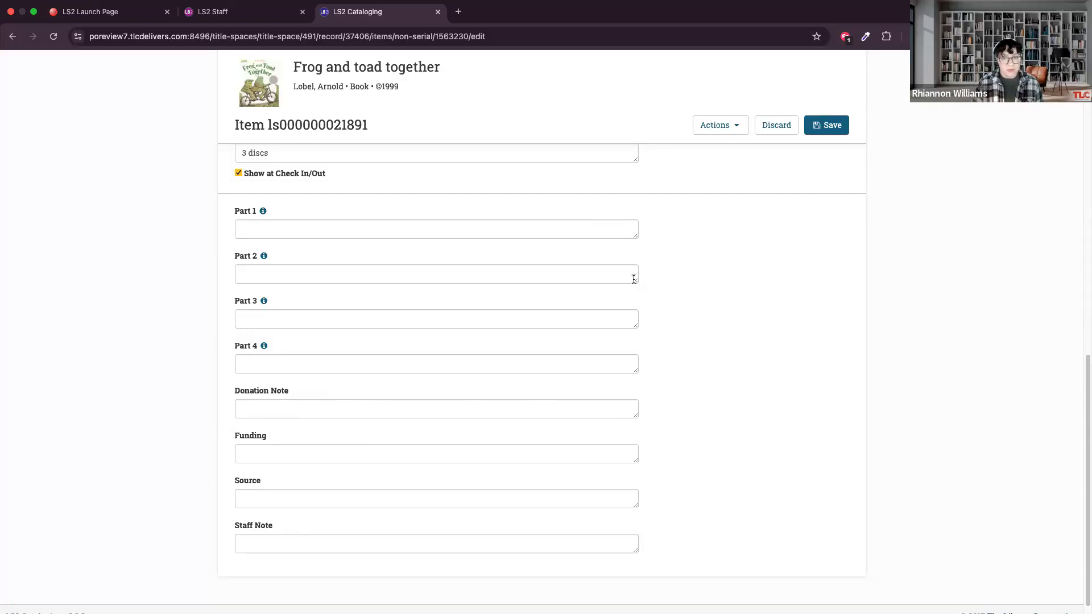
{"action": "left_click", "coordinate": [584, 405]}
{"action": "left_click_drag", "start_coordinate": [635, 416], "coordinate": [790, 501]}
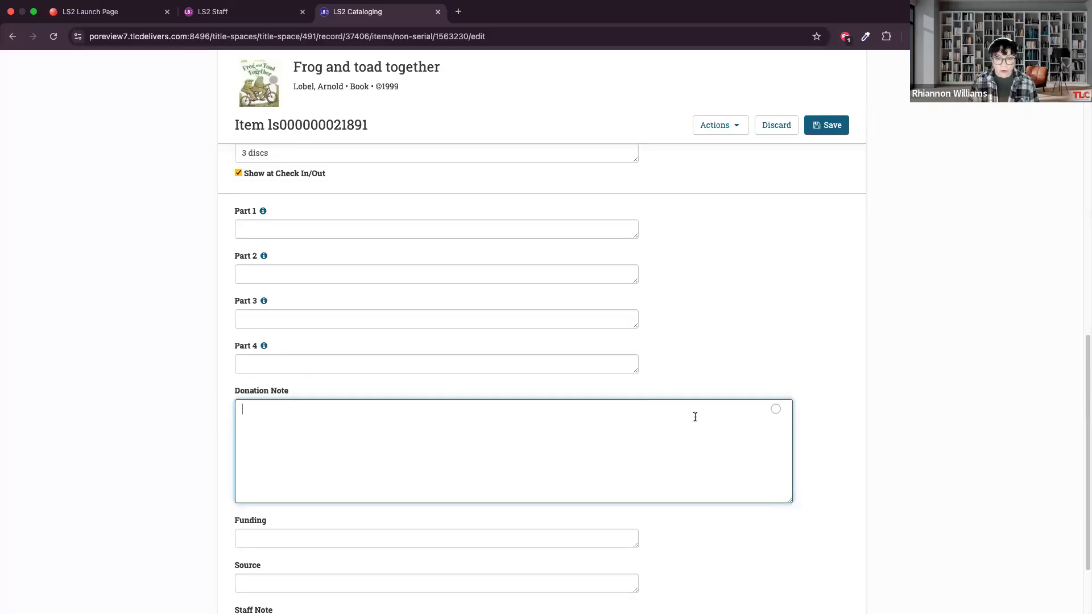
{"action": "left_click_drag", "start_coordinate": [788, 502], "coordinate": [633, 468]}
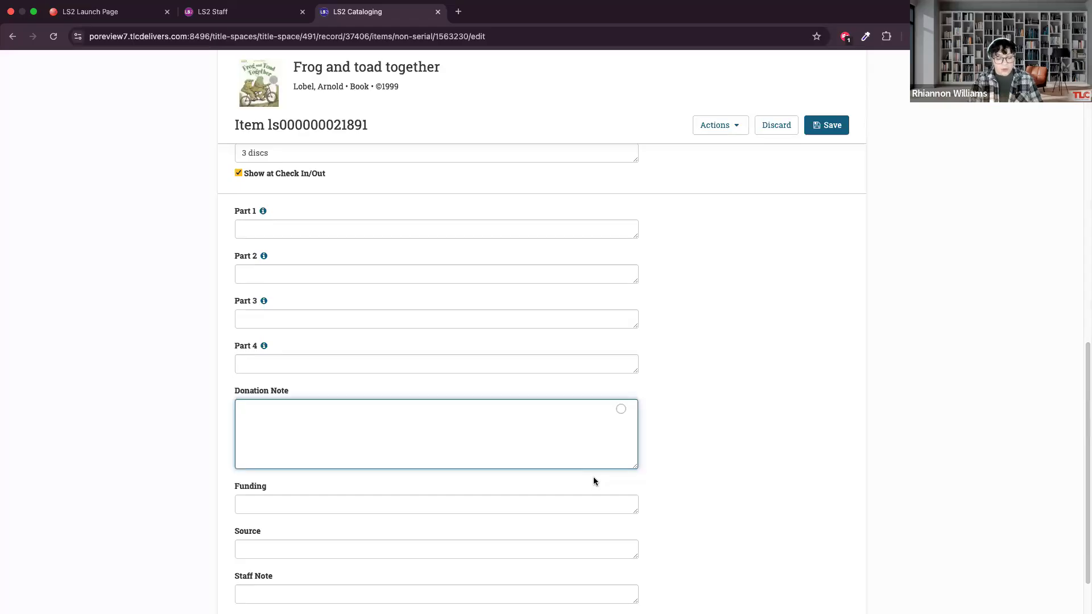
Enter "Donated by Friends 9/12/2025" as the item's donation note.
{"action": "type", "text": "Doa"}
{"action": "key", "text": "BackSpace"}
{"action": "key", "text": "BackSpace"}
{"action": "type", "text": "on"}
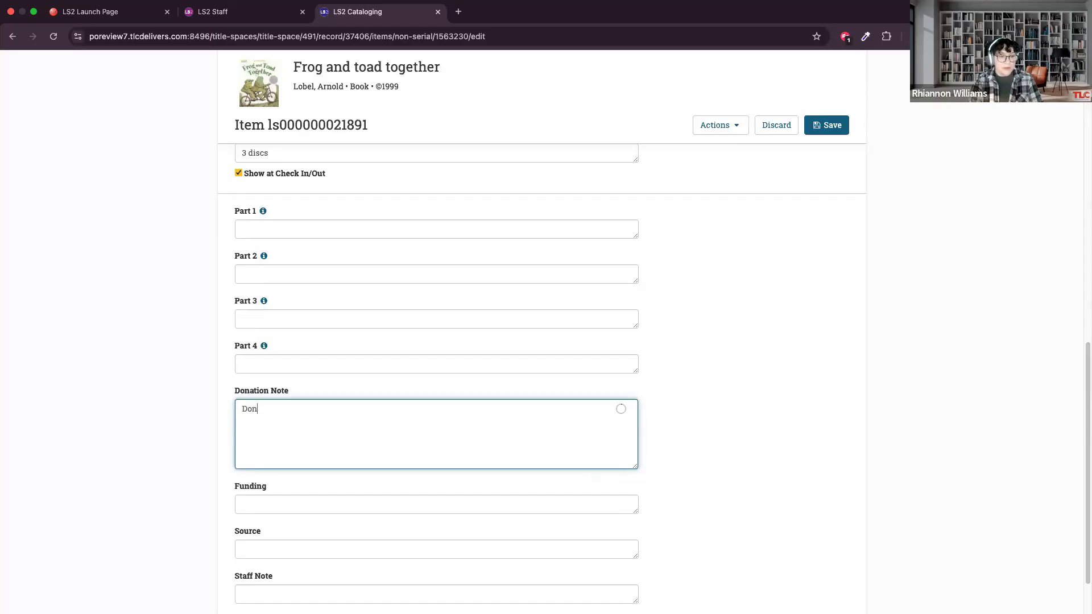
{"action": "type", "text": "ated by F"}
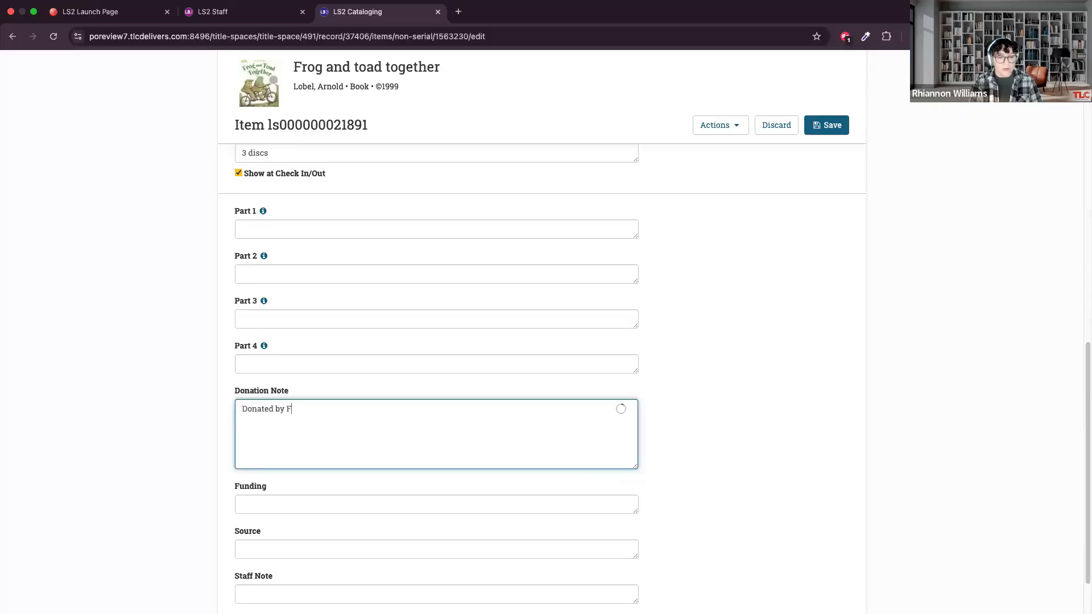
{"action": "type", "text": "riends "}
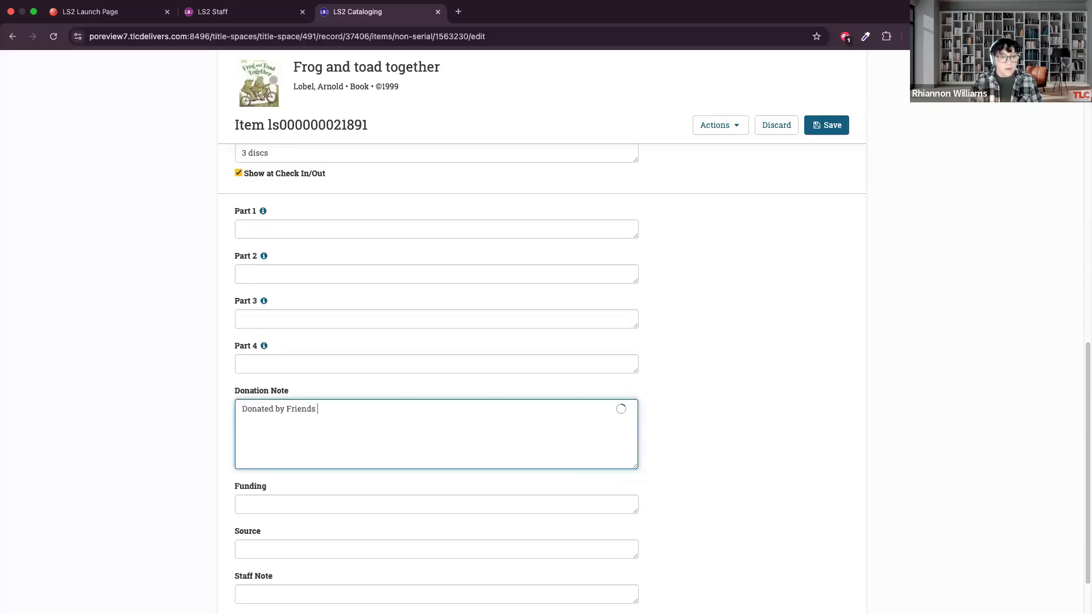
{"action": "type", "text": "9/12/2025"}
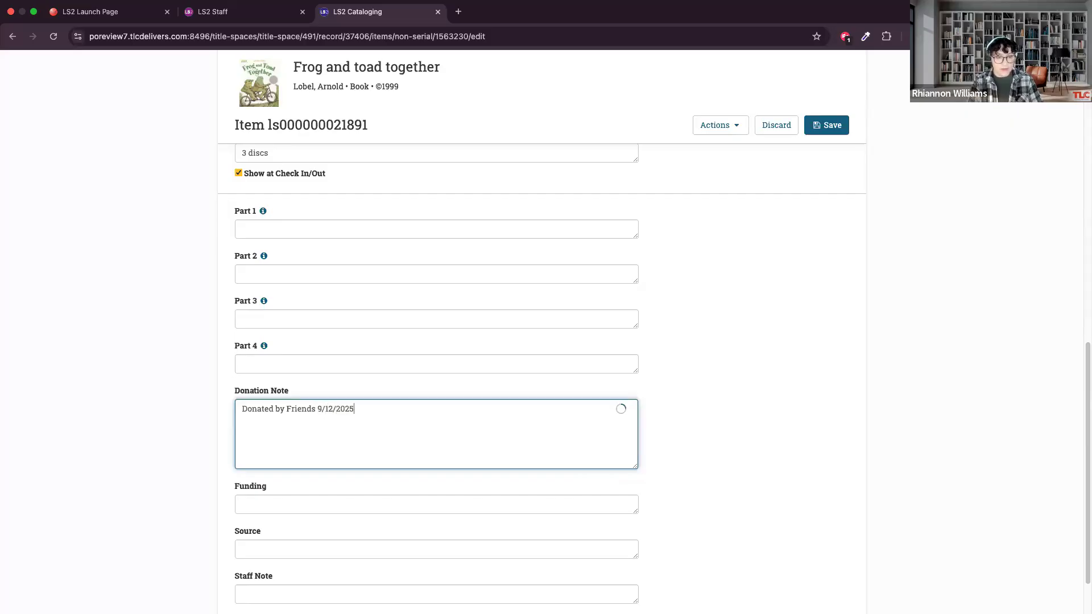
{"action": "left_click", "coordinate": [724, 437]}
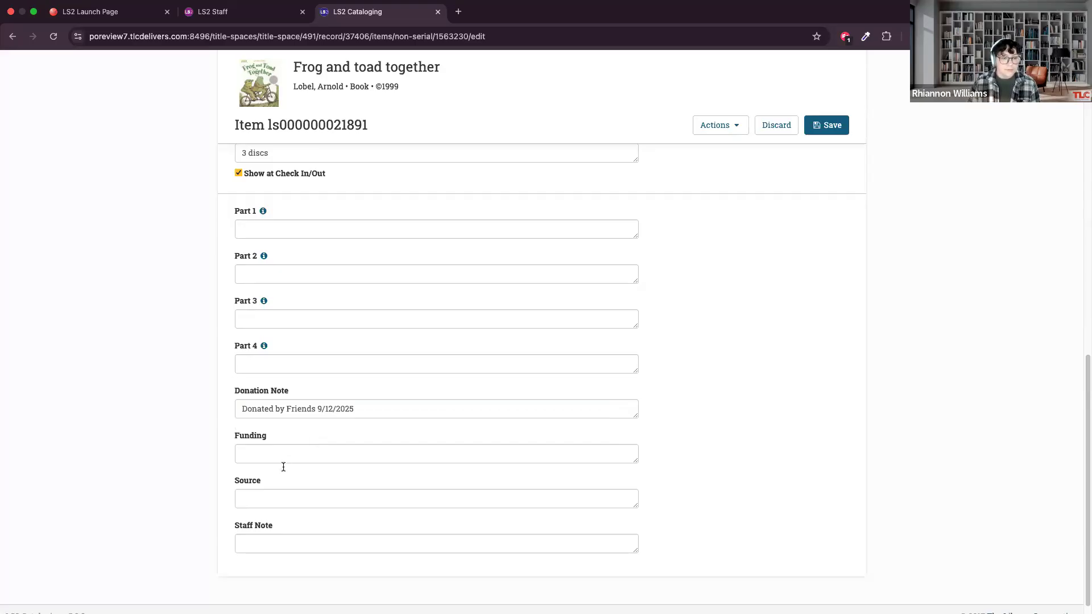
Enter "Gift." as the item's source and save the item.
{"action": "left_click", "coordinate": [286, 540]}
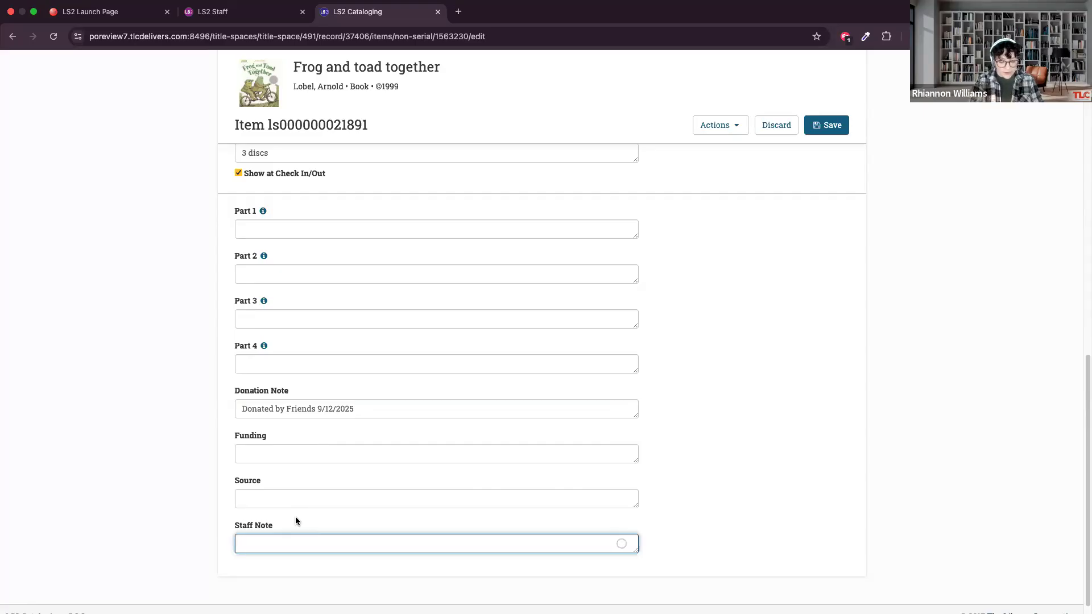
{"action": "left_click", "coordinate": [207, 527]}
{"action": "left_click", "coordinate": [248, 495]}
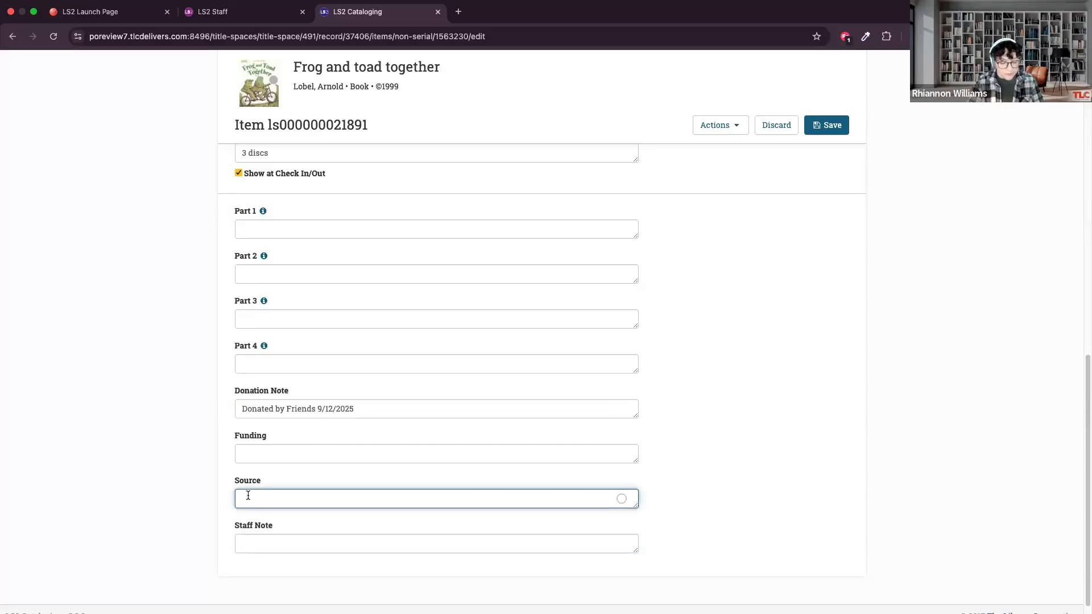
{"action": "type", "text": "Gift."}
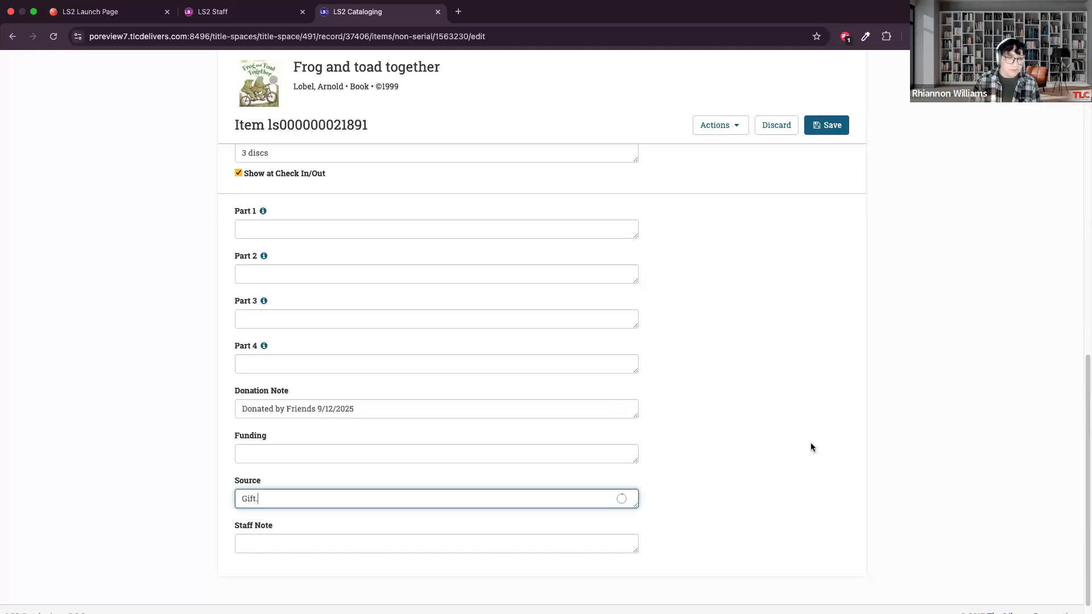
{"action": "left_click", "coordinate": [817, 449]}
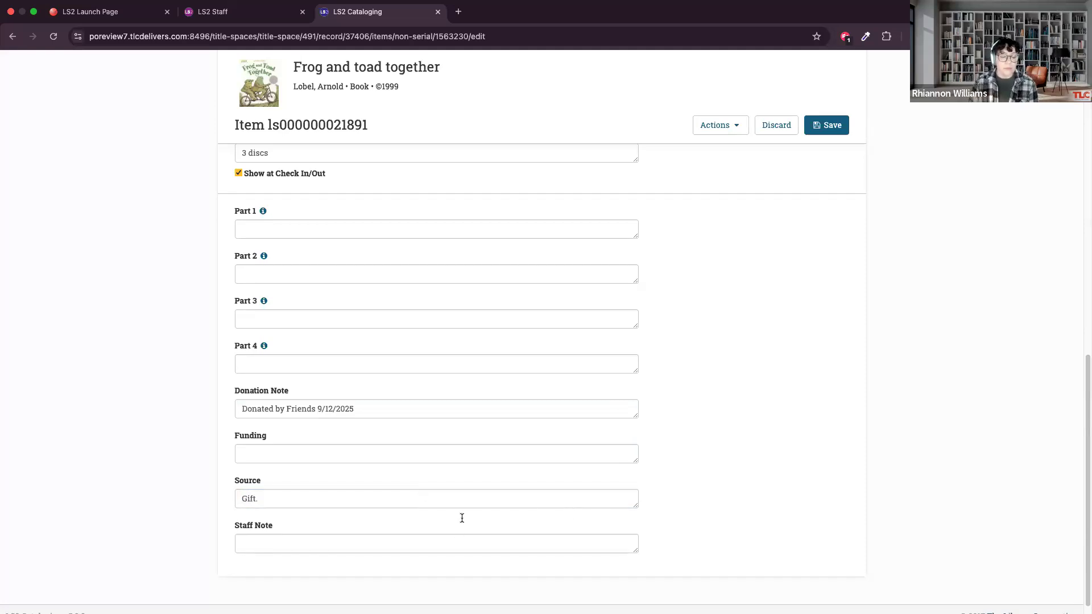
{"action": "scroll", "coordinate": [370, 521], "scroll_direction": "up", "scroll_amount": 1}
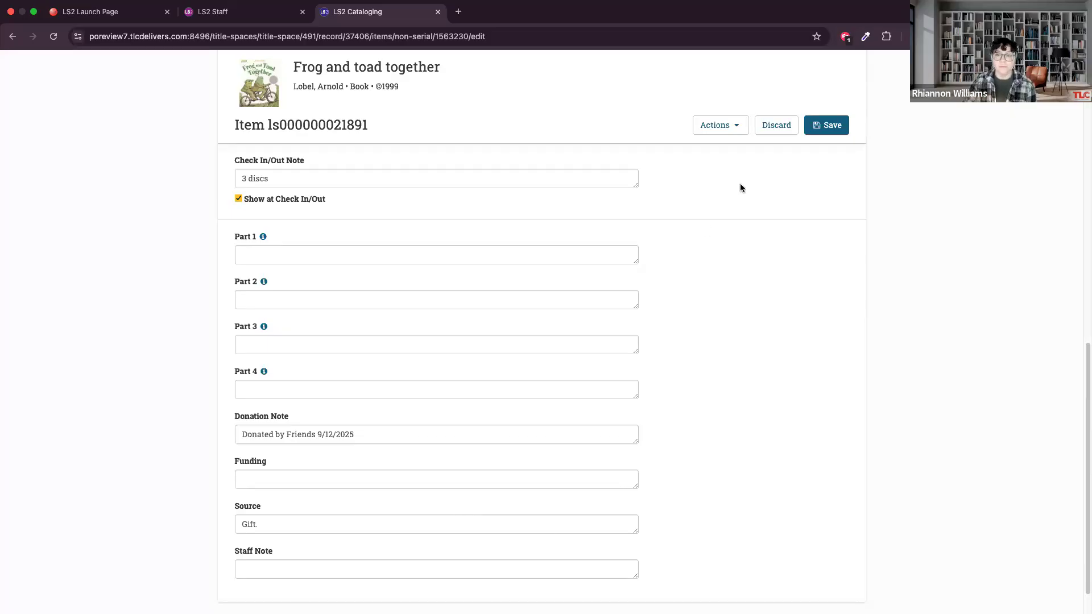
{"action": "left_click", "coordinate": [823, 126]}
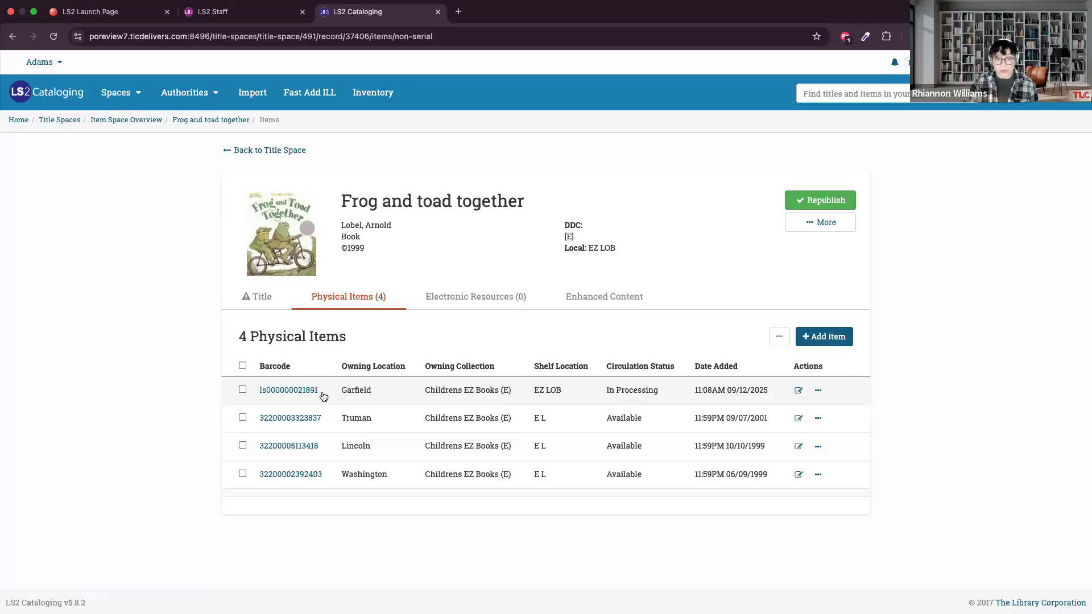
Copy the barcode of the new Garfield item from its edit page and return to the title's physical items list.
{"action": "left_click", "coordinate": [292, 390]}
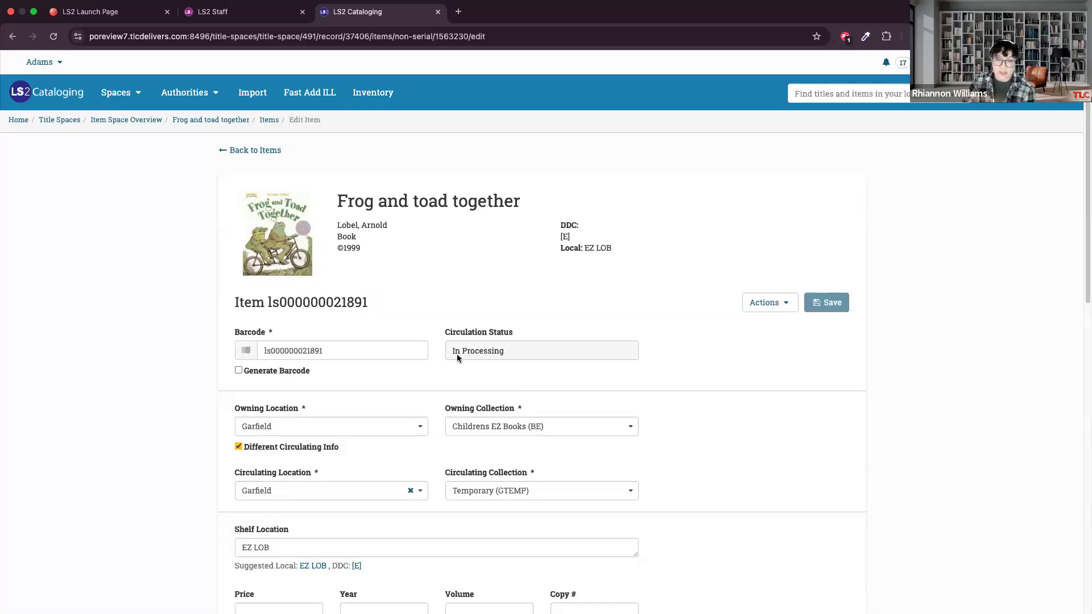
{"action": "scroll", "coordinate": [452, 389], "scroll_direction": "down", "scroll_amount": 2}
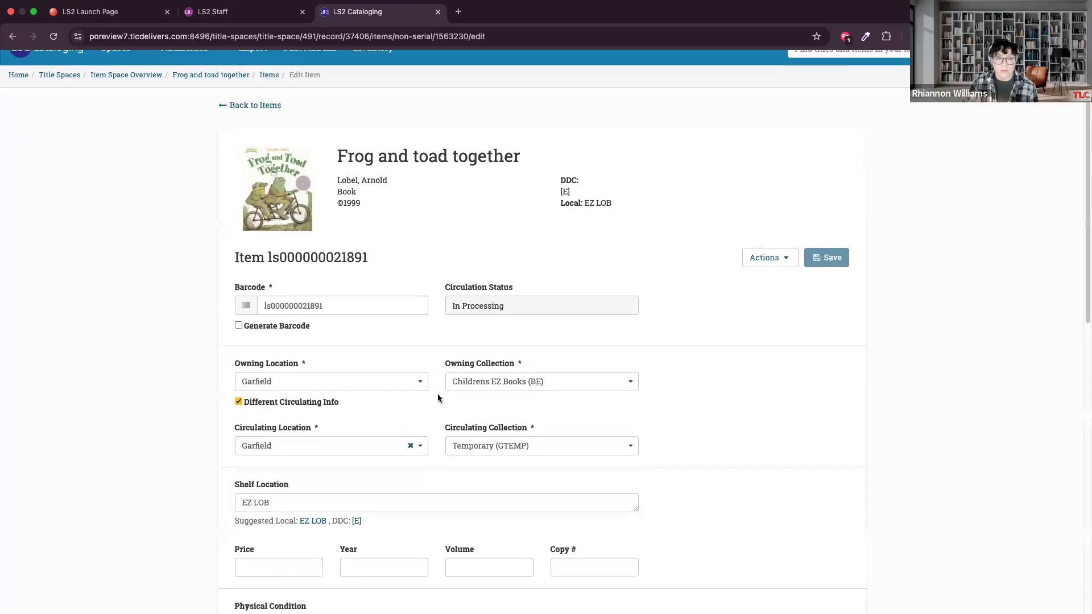
{"action": "scroll", "coordinate": [437, 394], "scroll_direction": "down", "scroll_amount": 2}
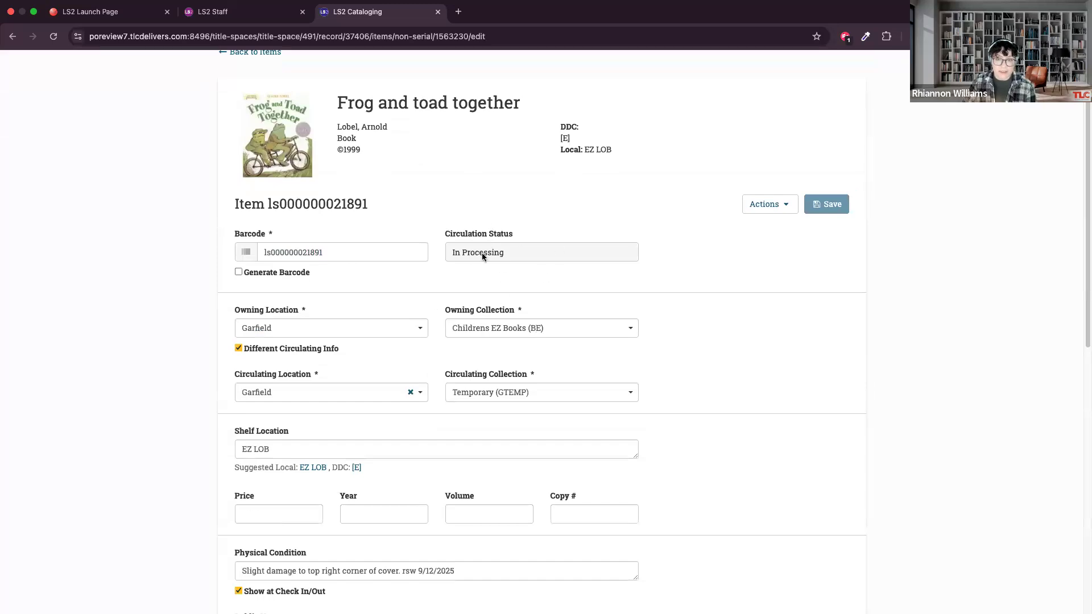
{"action": "left_click", "coordinate": [243, 251]}
{"action": "key", "text": "ctrl+c"}
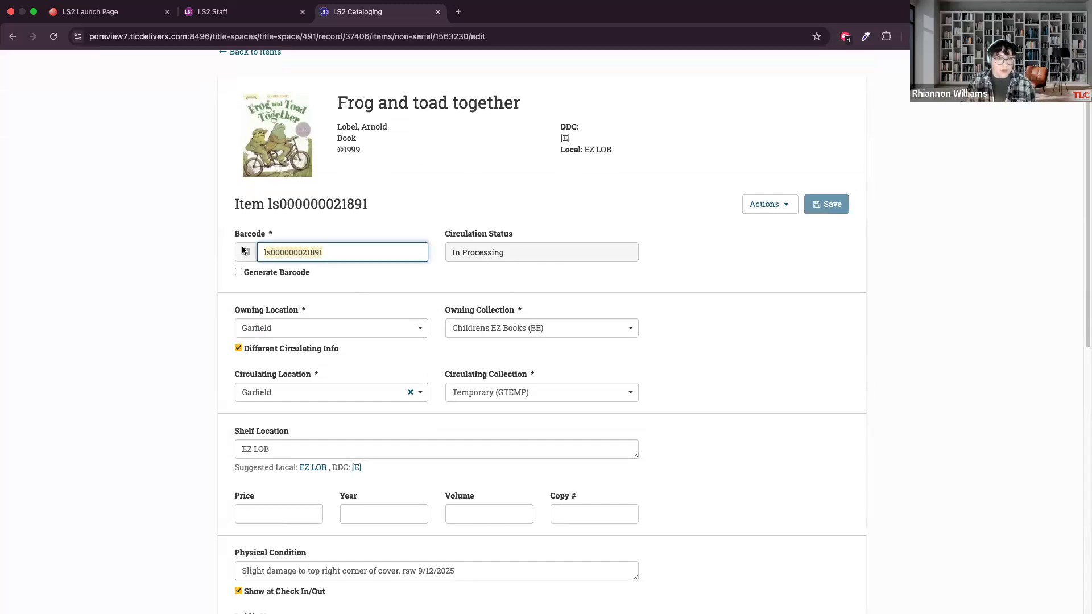
{"action": "left_click", "coordinate": [367, 236]}
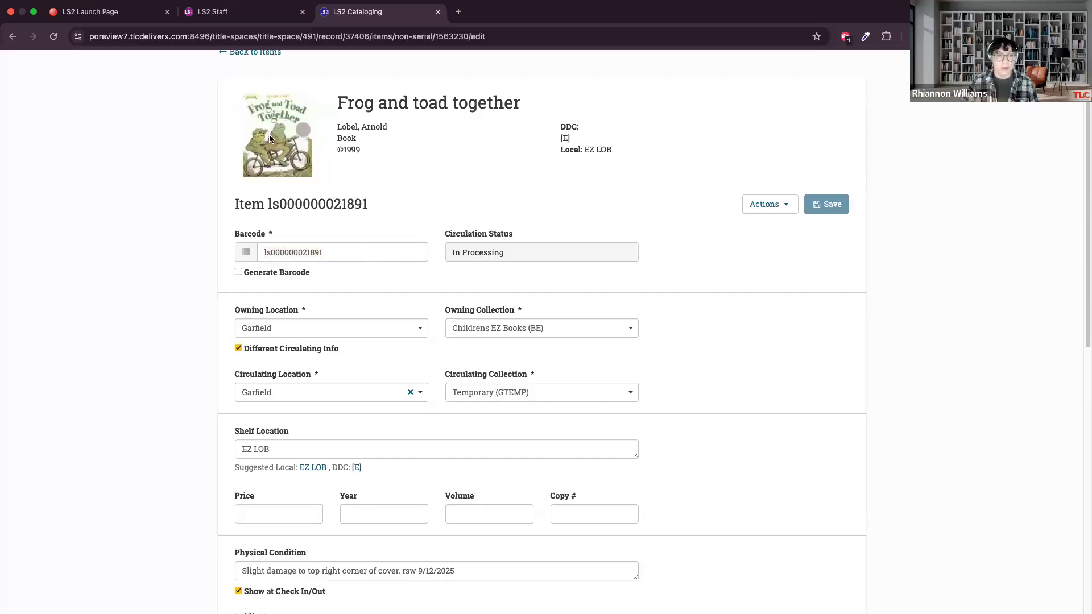
{"action": "scroll", "coordinate": [268, 135], "scroll_direction": "up", "scroll_amount": 3}
{"action": "left_click", "coordinate": [252, 150]}
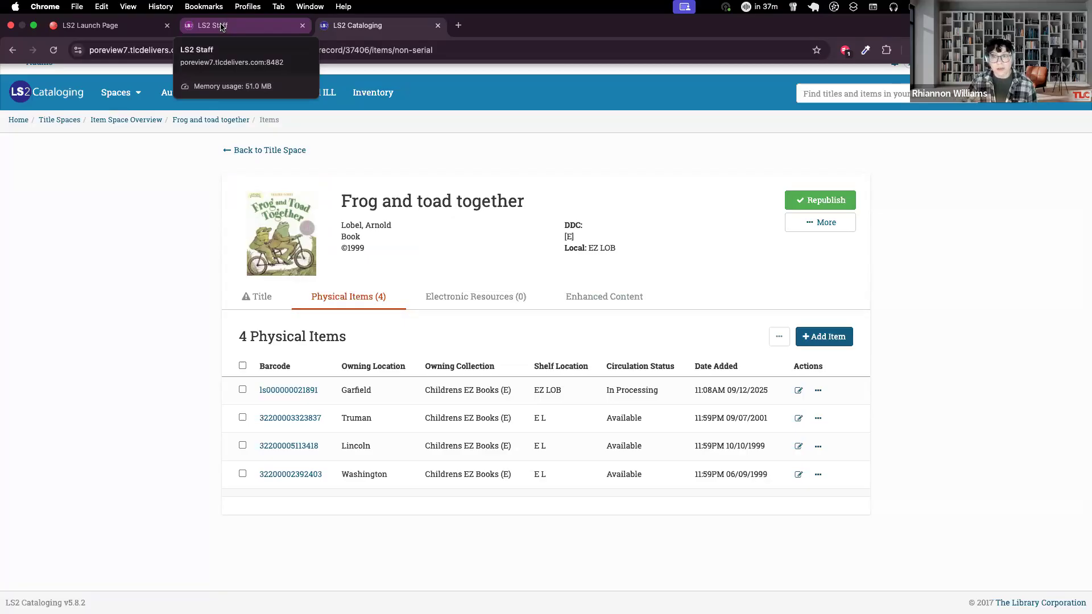
{"action": "left_click", "coordinate": [221, 26]}
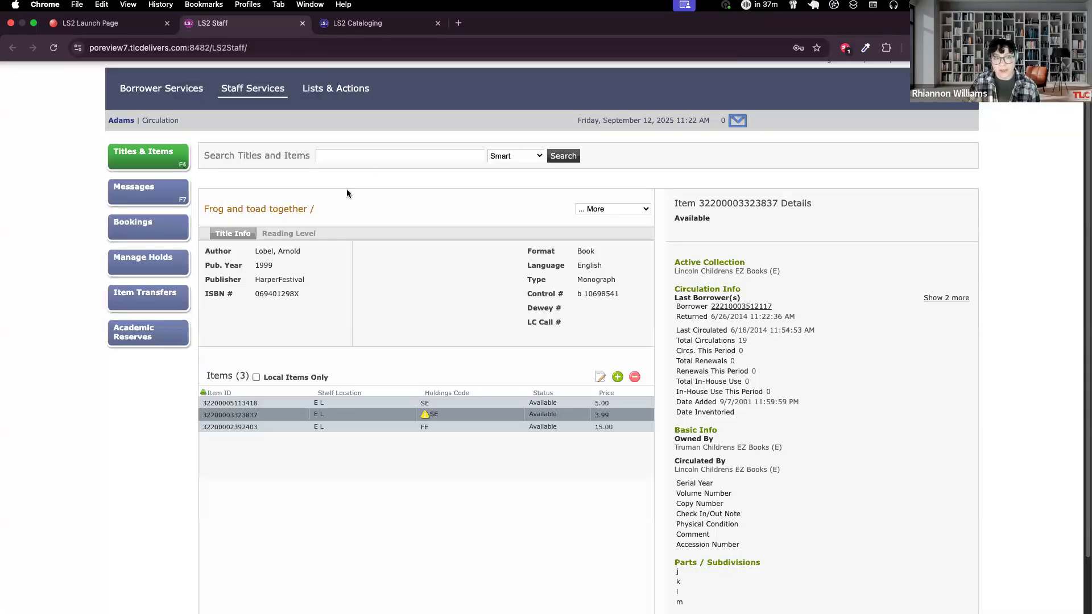
{"action": "left_click", "coordinate": [341, 157]}
{"action": "key", "text": "ctrl+v"}
{"action": "key", "text": "Return"}
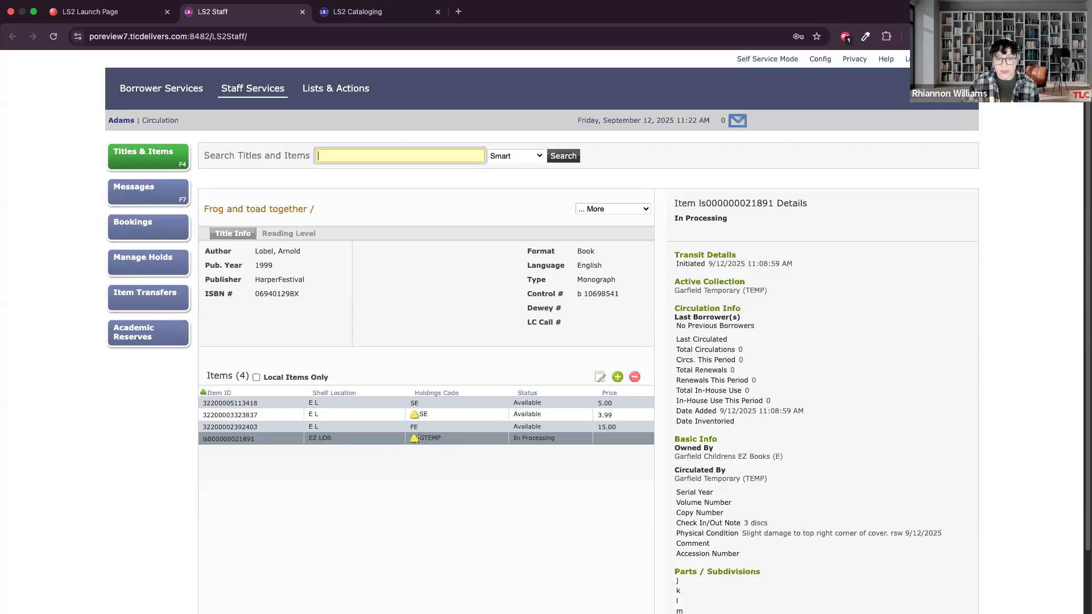
Examine the new item's details, including its circulation info, check in/out note, physical condition and user defined fields.
{"action": "scroll", "coordinate": [444, 449], "scroll_direction": "down", "scroll_amount": 1}
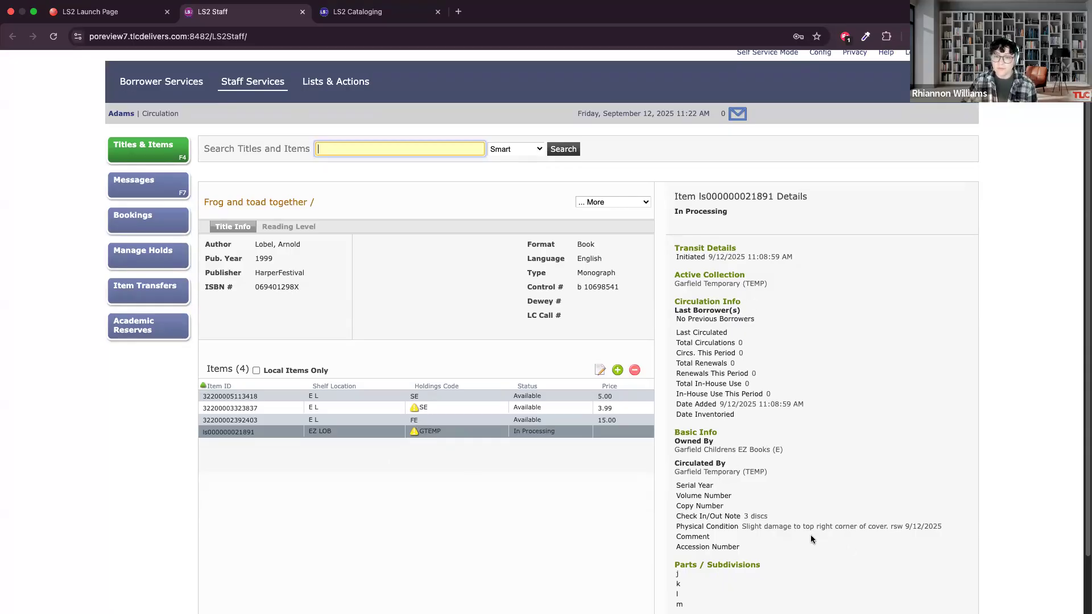
{"action": "scroll", "coordinate": [689, 443], "scroll_direction": "down", "scroll_amount": 1}
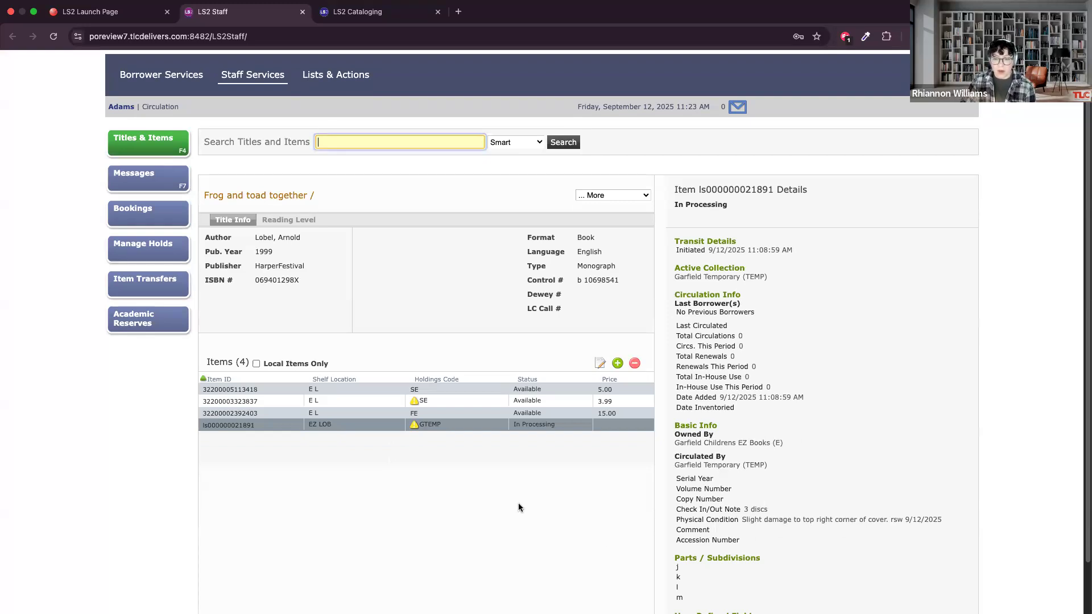
{"action": "scroll", "coordinate": [737, 511], "scroll_direction": "down", "scroll_amount": 1}
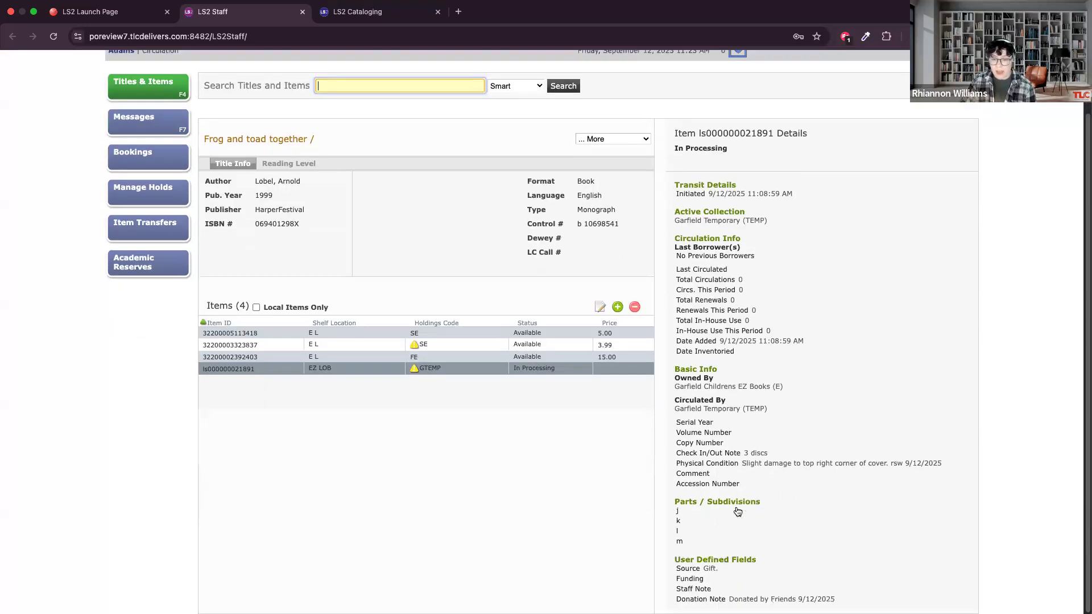
{"action": "left_click", "coordinate": [740, 456]}
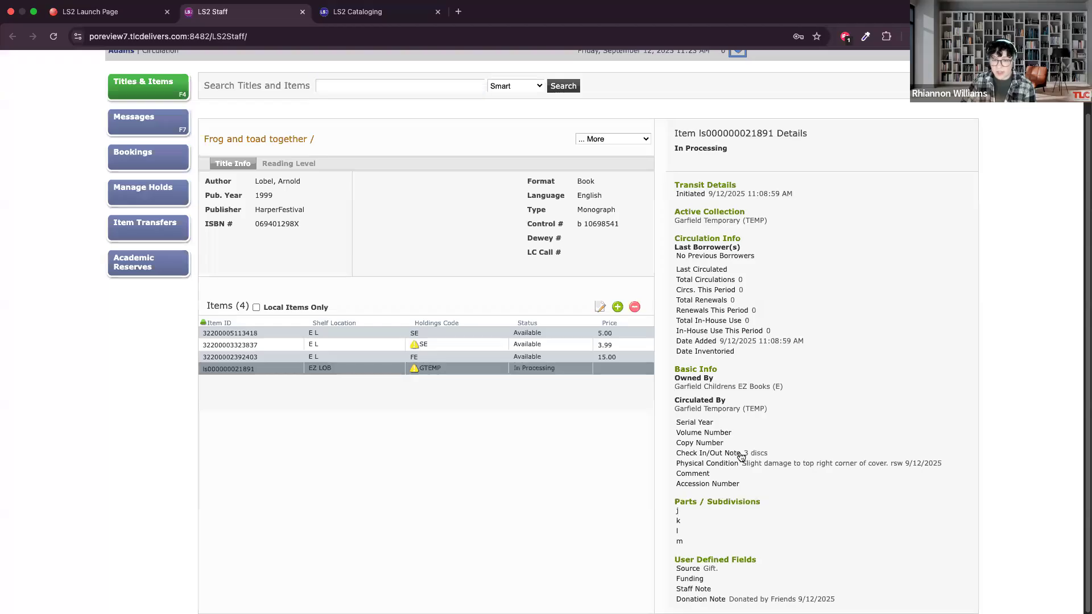
{"action": "left_click_drag", "start_coordinate": [742, 453], "coordinate": [778, 456]}
{"action": "left_click", "coordinate": [669, 453]}
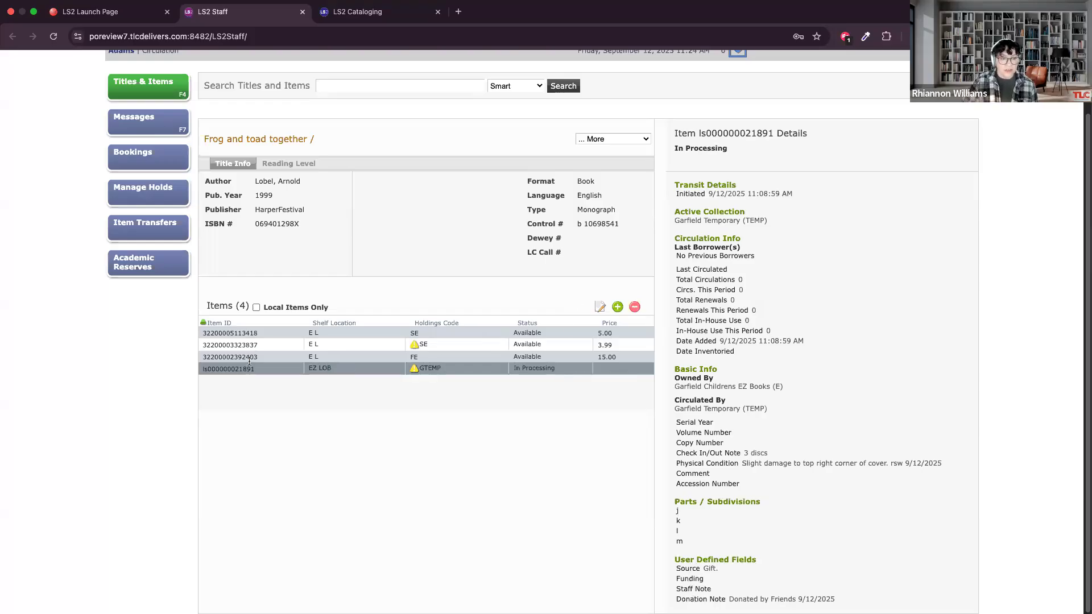
{"action": "left_click_drag", "start_coordinate": [254, 370], "coordinate": [200, 372]}
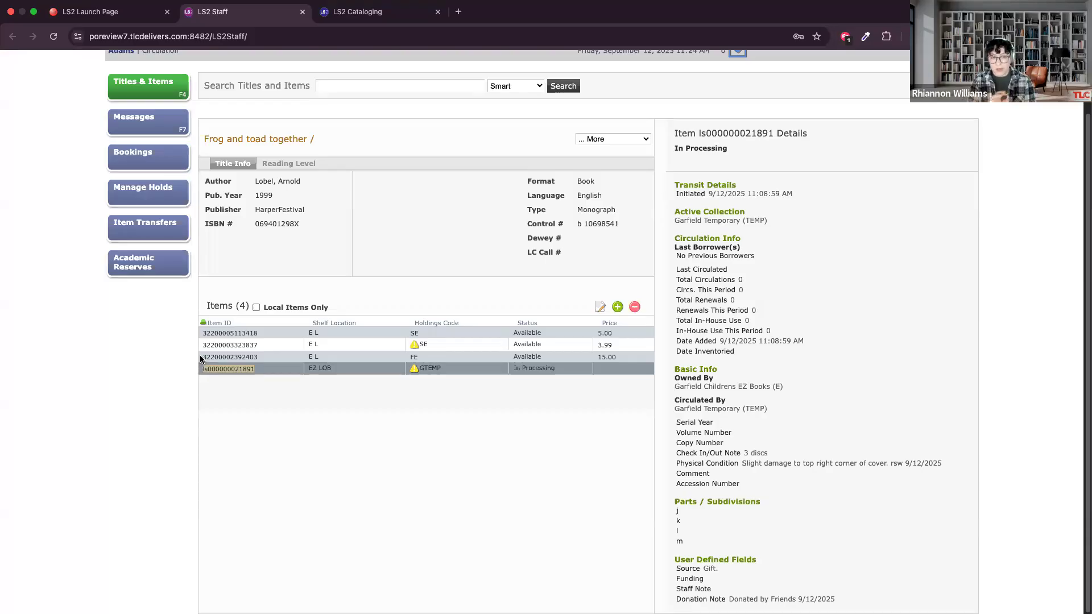
{"action": "left_click", "coordinate": [240, 413]}
{"action": "scroll", "coordinate": [226, 234], "scroll_direction": "up", "scroll_amount": 1}
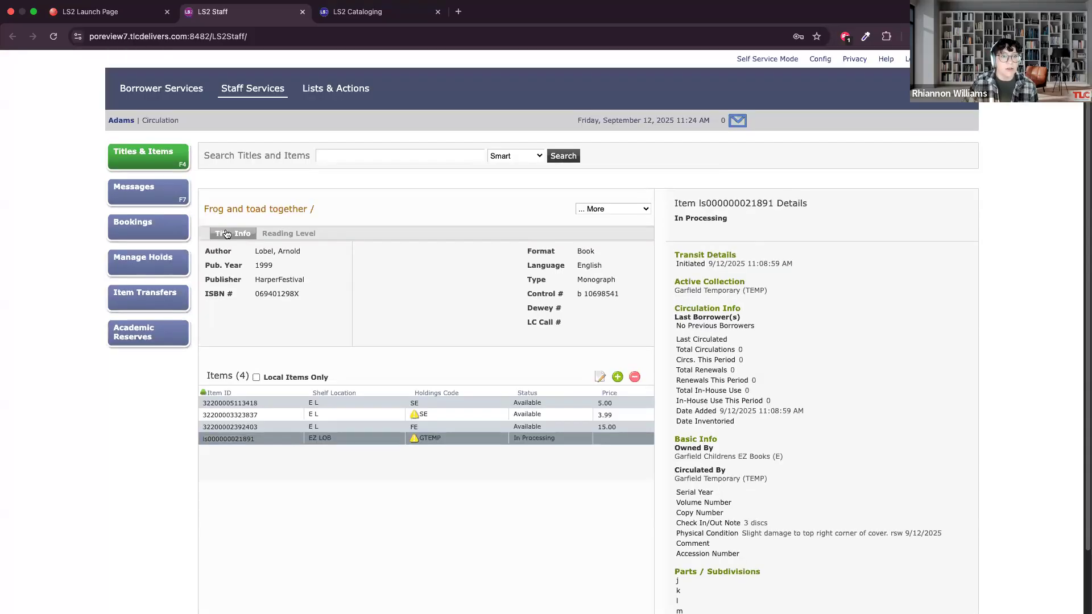
{"action": "left_click", "coordinate": [170, 94]}
{"action": "left_click", "coordinate": [170, 387]}
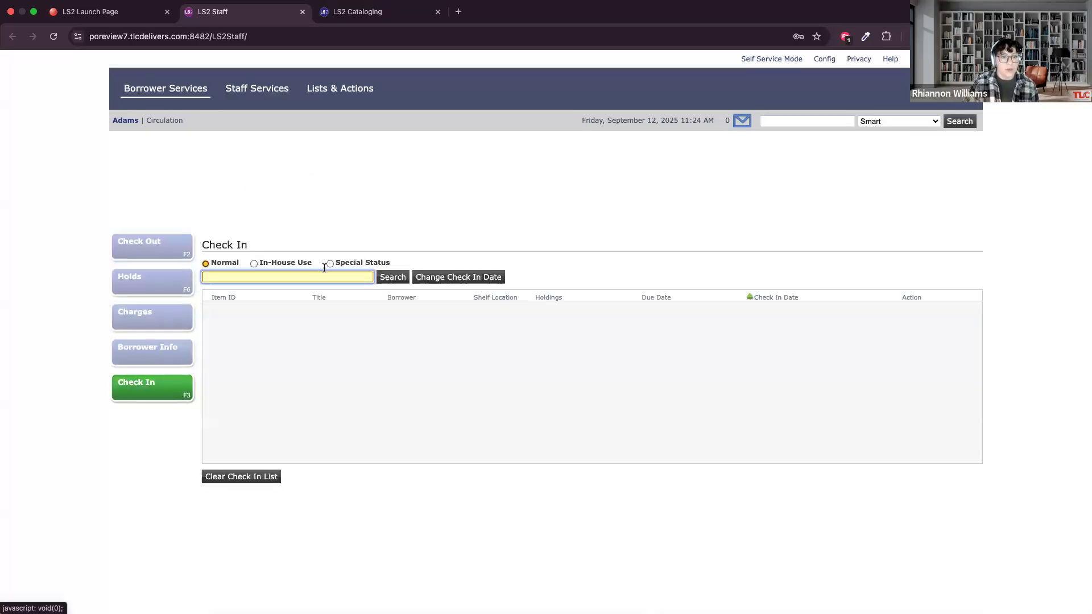
{"action": "key", "text": "ctrl+v"}
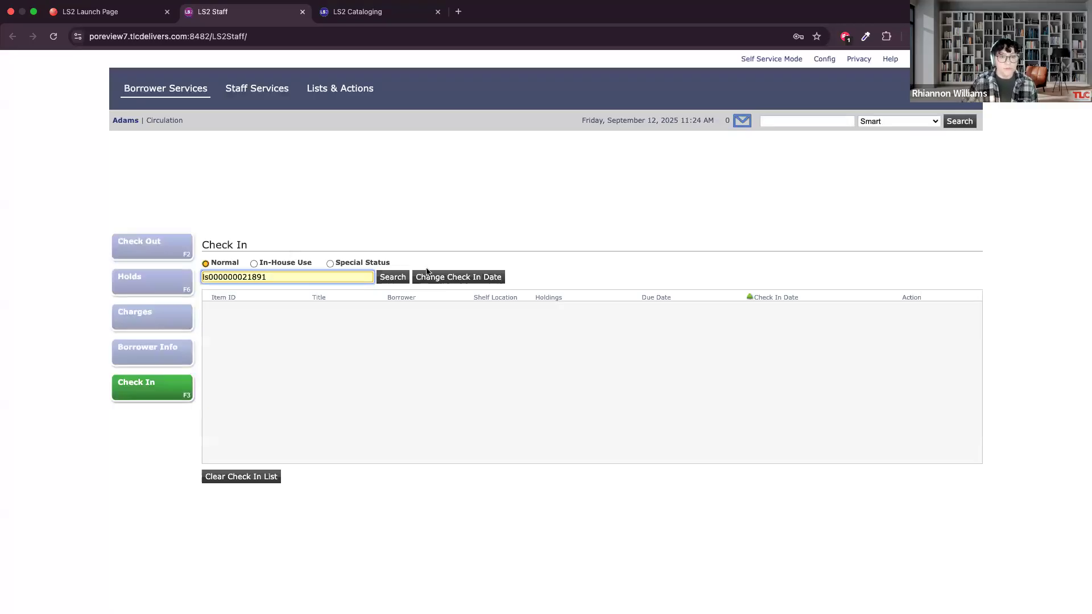
{"action": "left_click", "coordinate": [381, 281]}
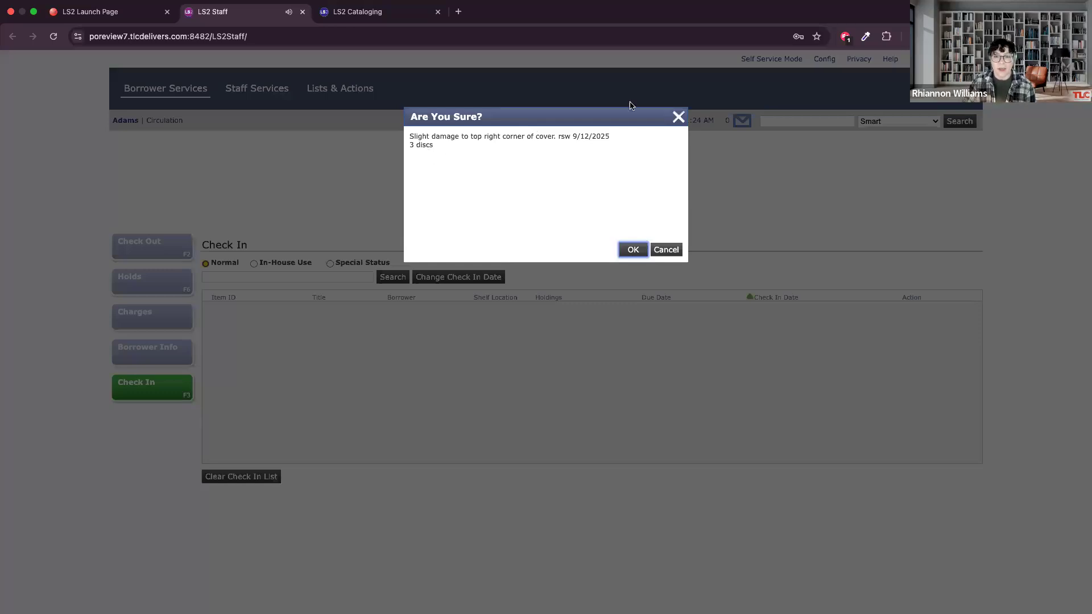
Read the item's physical condition and check in/out notes, confirm the check-in and dismiss the transit notice.
{"action": "left_click_drag", "start_coordinate": [408, 136], "coordinate": [622, 139]}
{"action": "left_click", "coordinate": [621, 135]}
{"action": "left_click_drag", "start_coordinate": [464, 154], "coordinate": [401, 150]}
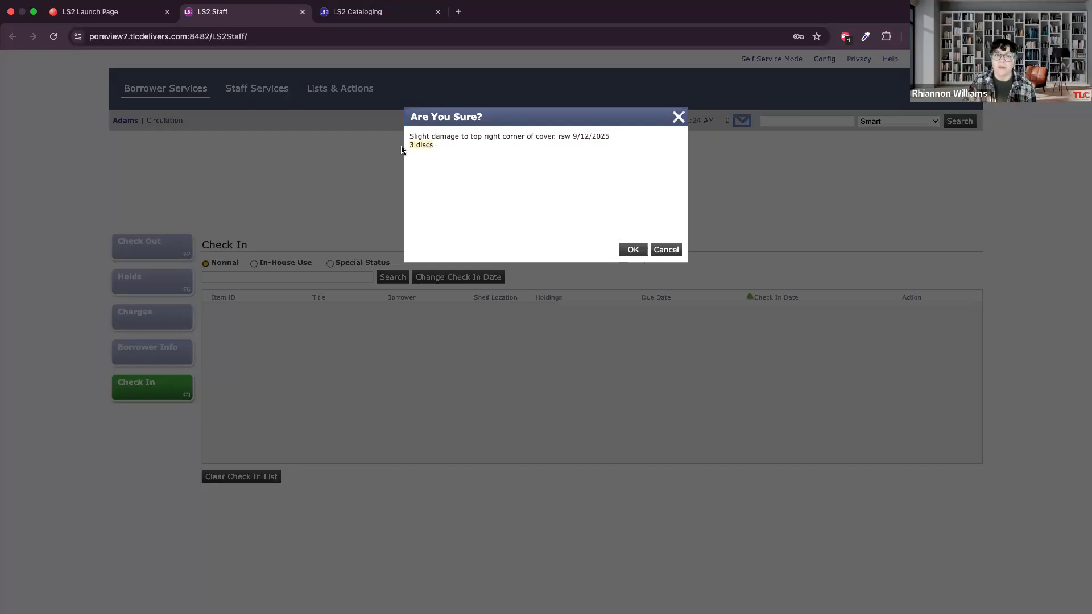
{"action": "left_click", "coordinate": [425, 147]}
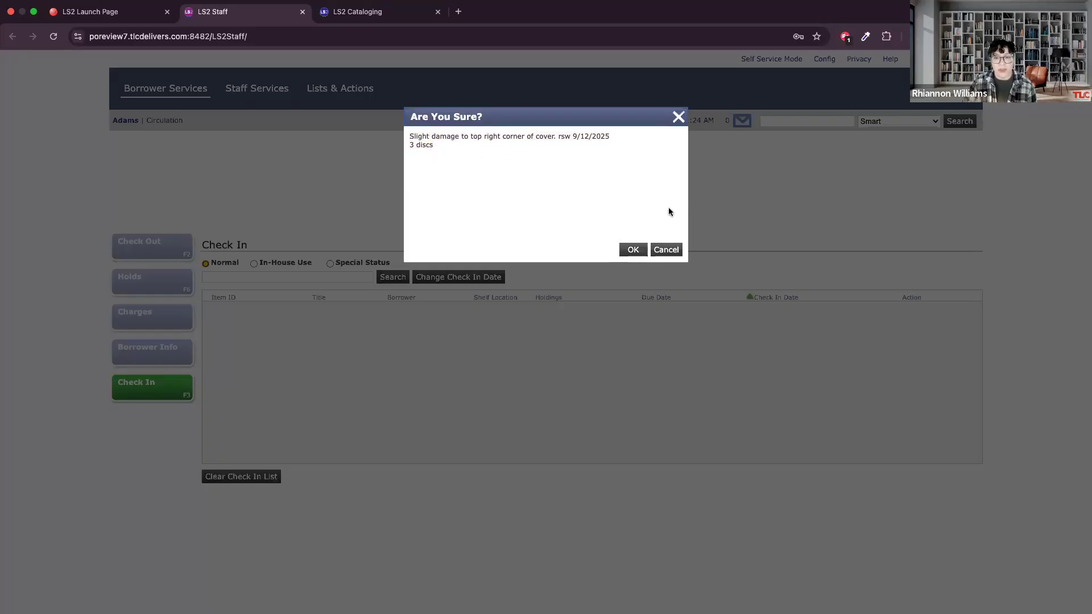
{"action": "left_click", "coordinate": [633, 250]}
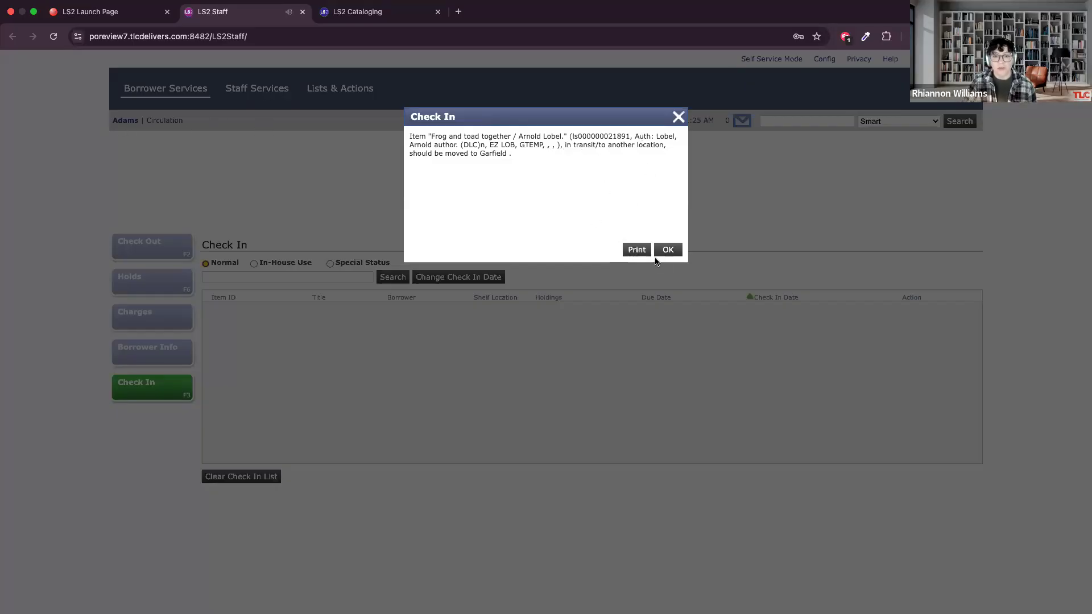
{"action": "left_click", "coordinate": [676, 251]}
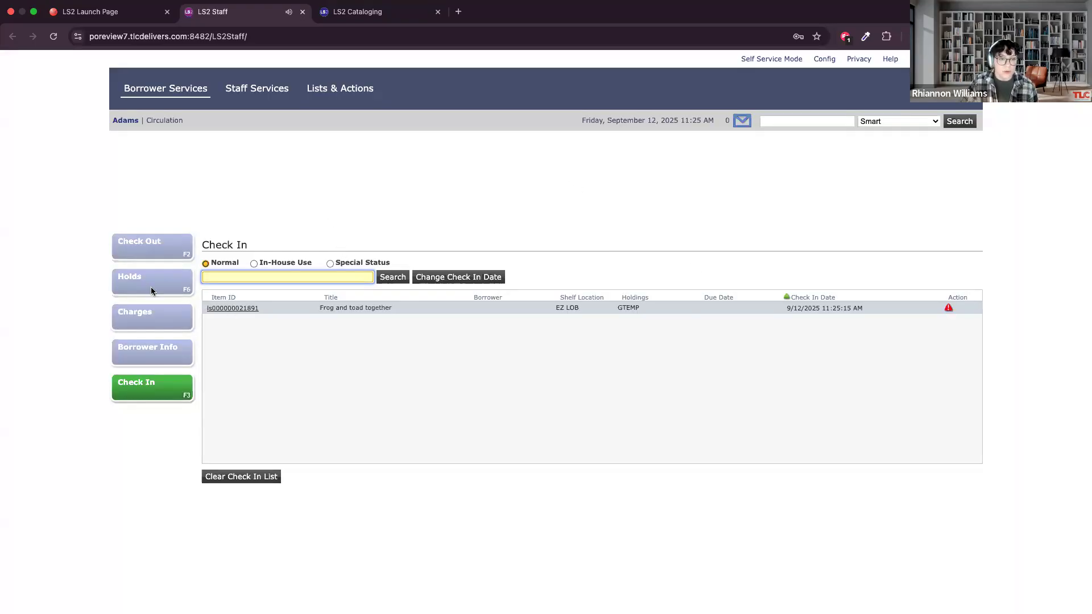
Open the checked-in item's details and start adding another item to Frog and toad together.
{"action": "left_click", "coordinate": [360, 188]}
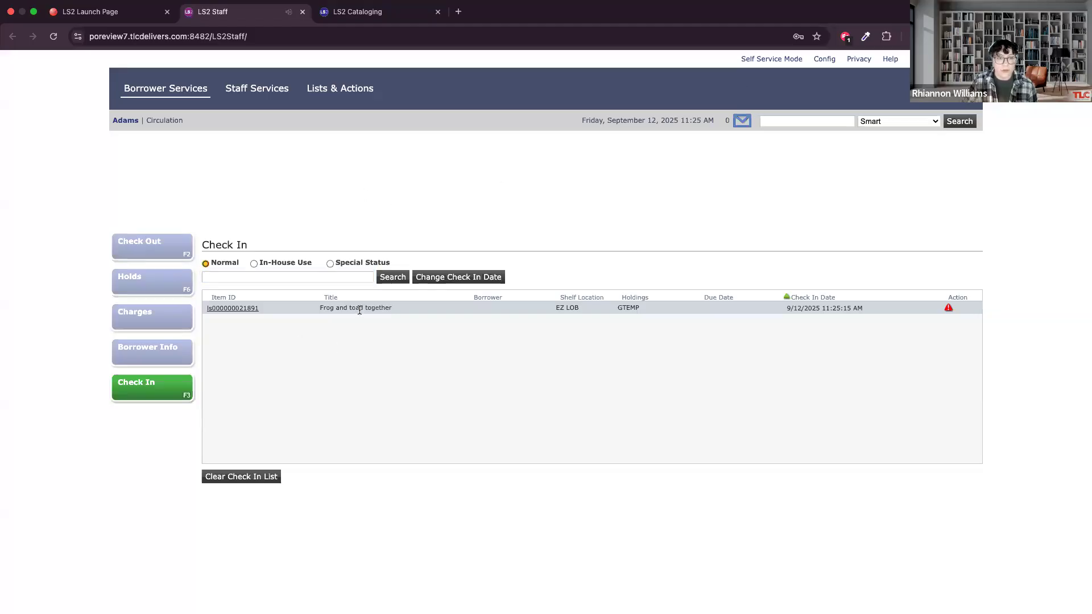
{"action": "left_click", "coordinate": [238, 308]}
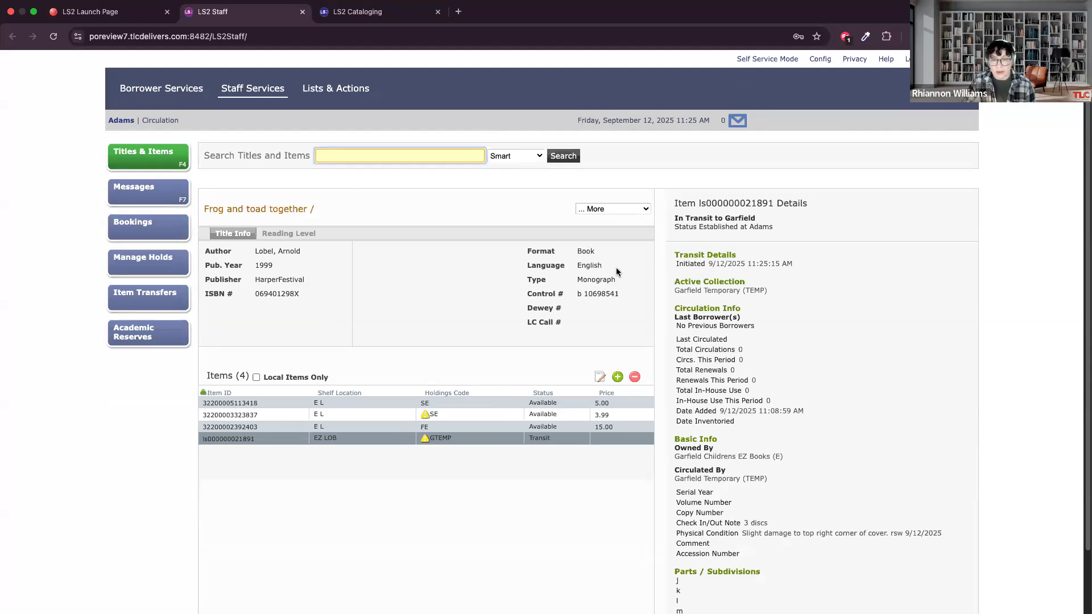
{"action": "left_click", "coordinate": [617, 378]}
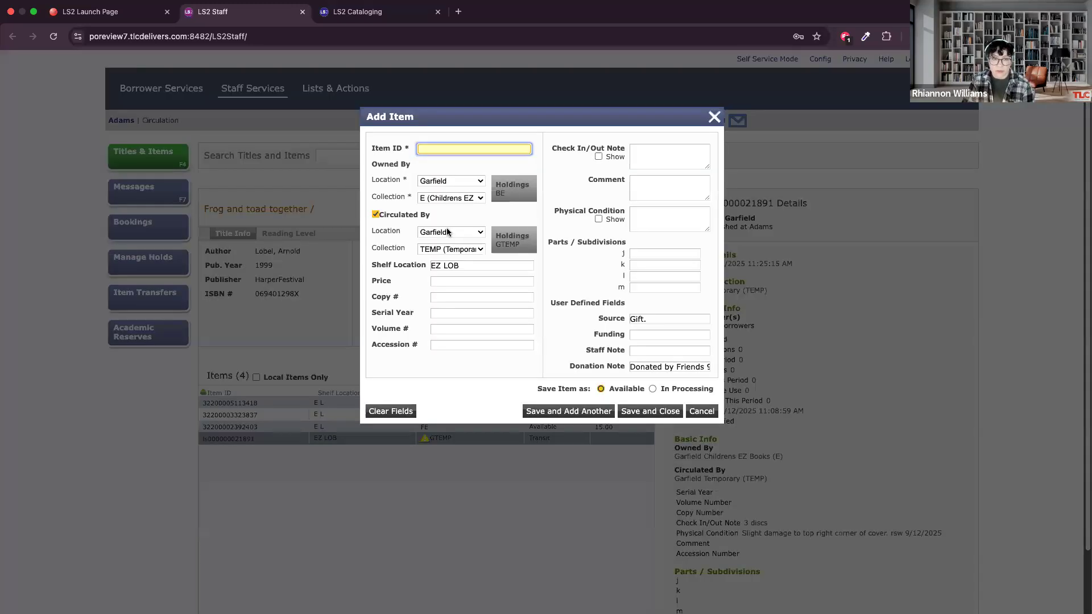
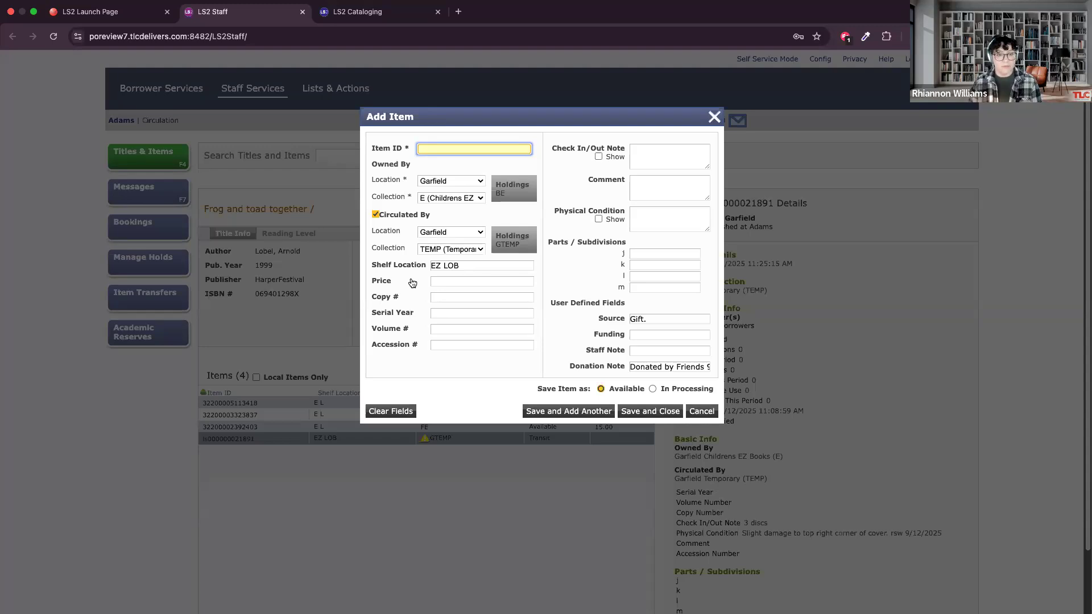
Review the prefilled shelf location and other fields of the Add Item form, and cancel the form without saving.
{"action": "left_click", "coordinate": [458, 263]}
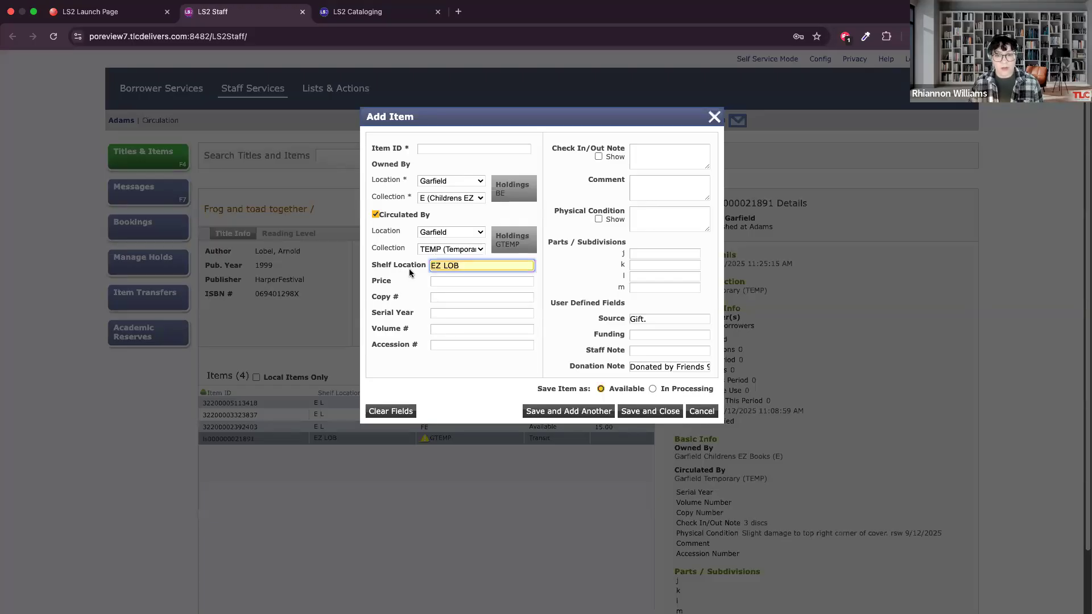
{"action": "left_click", "coordinate": [413, 276]}
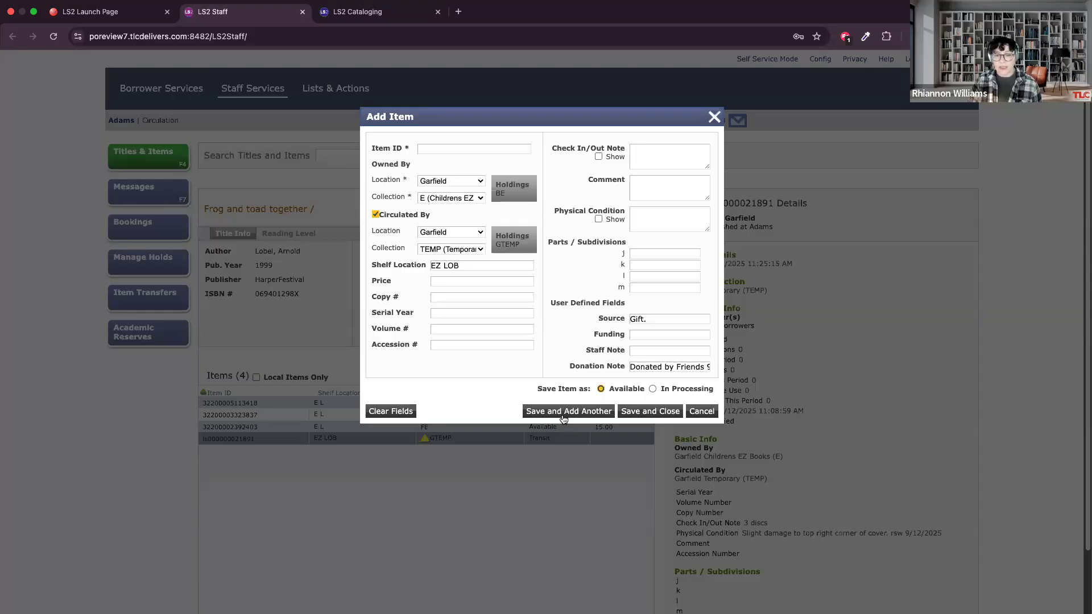
{"action": "left_click", "coordinate": [701, 412]}
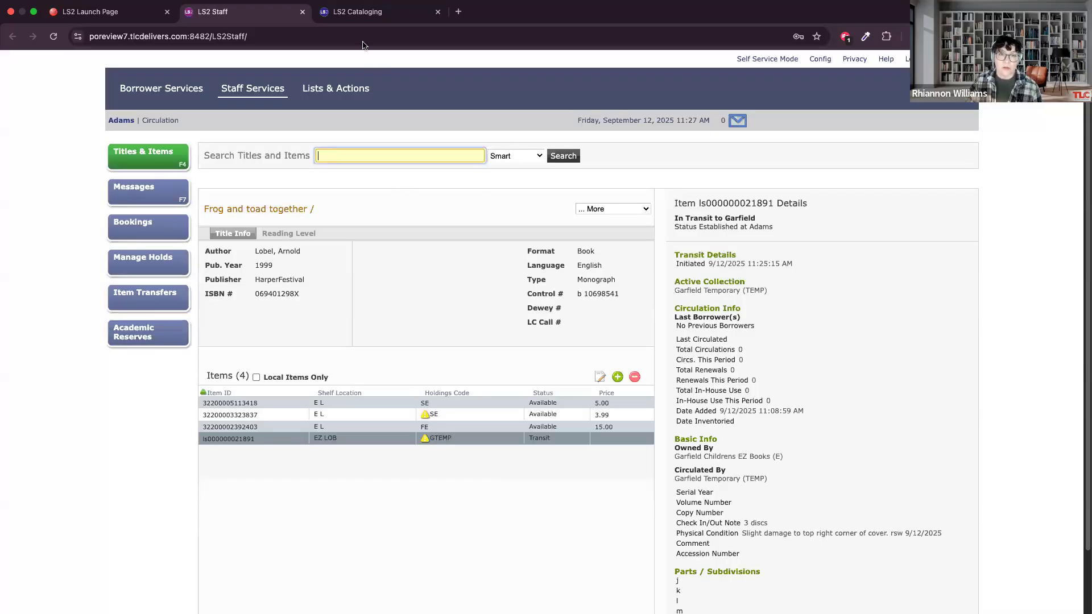
Switch to LS2 Cataloging, refresh the physical items of Frog and toad together, and start duplicating the Garfield item.
{"action": "left_click", "coordinate": [355, 17]}
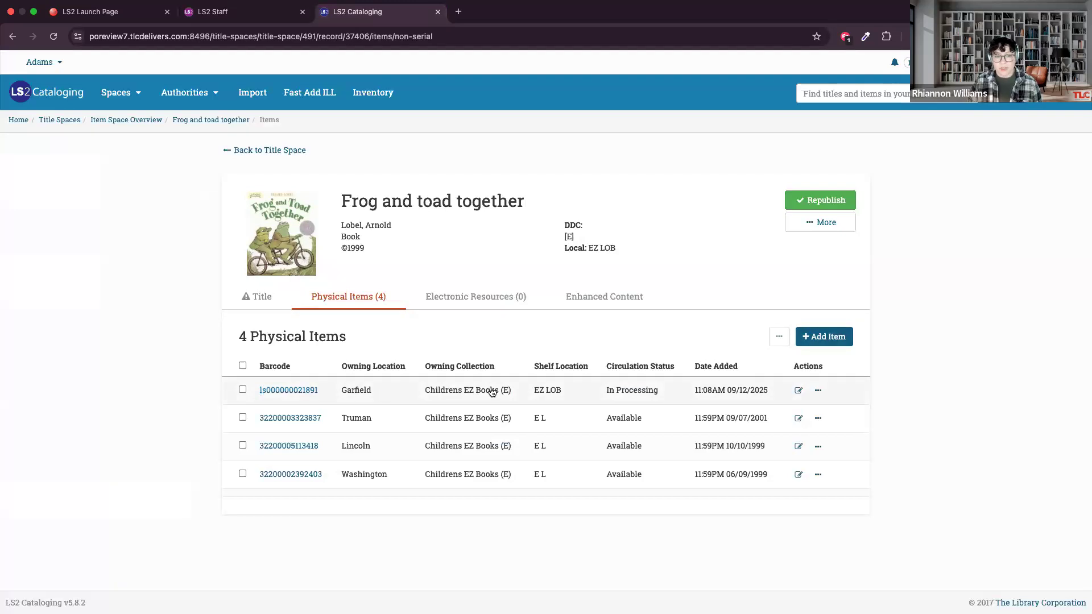
{"action": "left_click", "coordinate": [52, 41]}
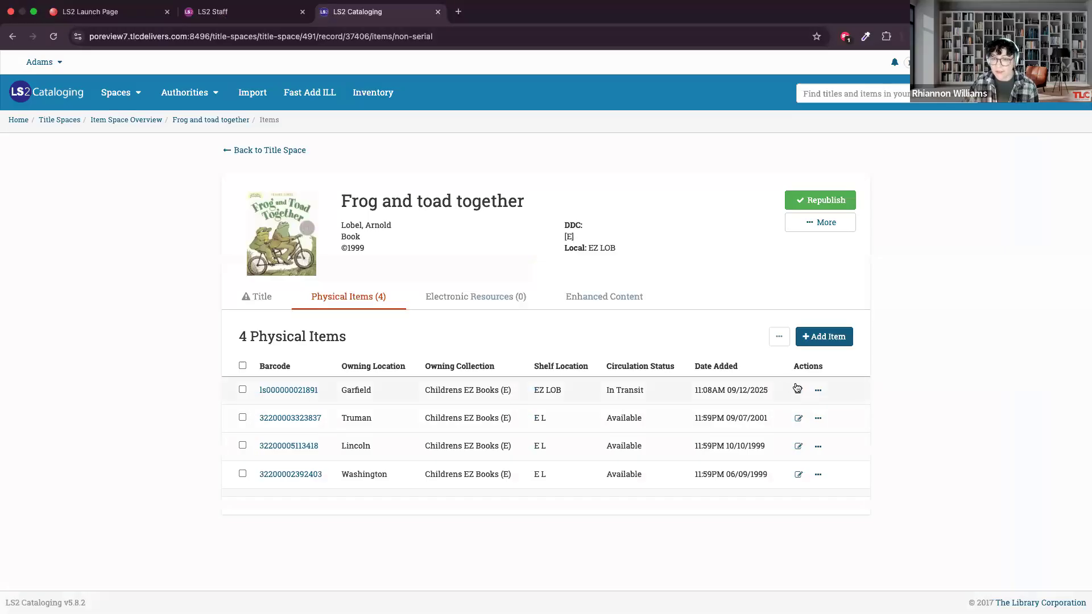
{"action": "left_click", "coordinate": [816, 392]}
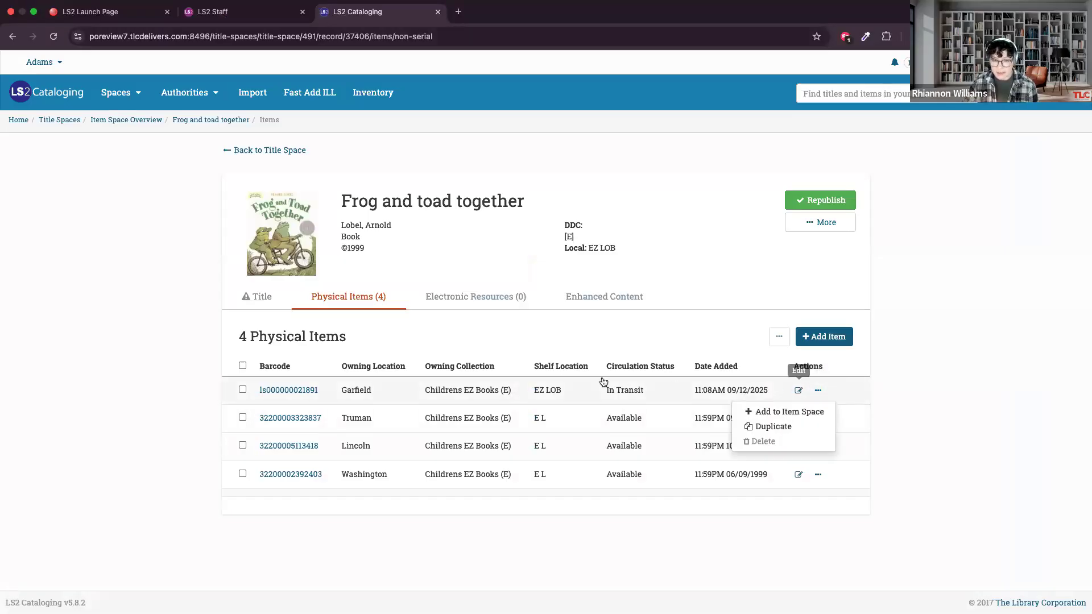
{"action": "left_click", "coordinate": [774, 428]}
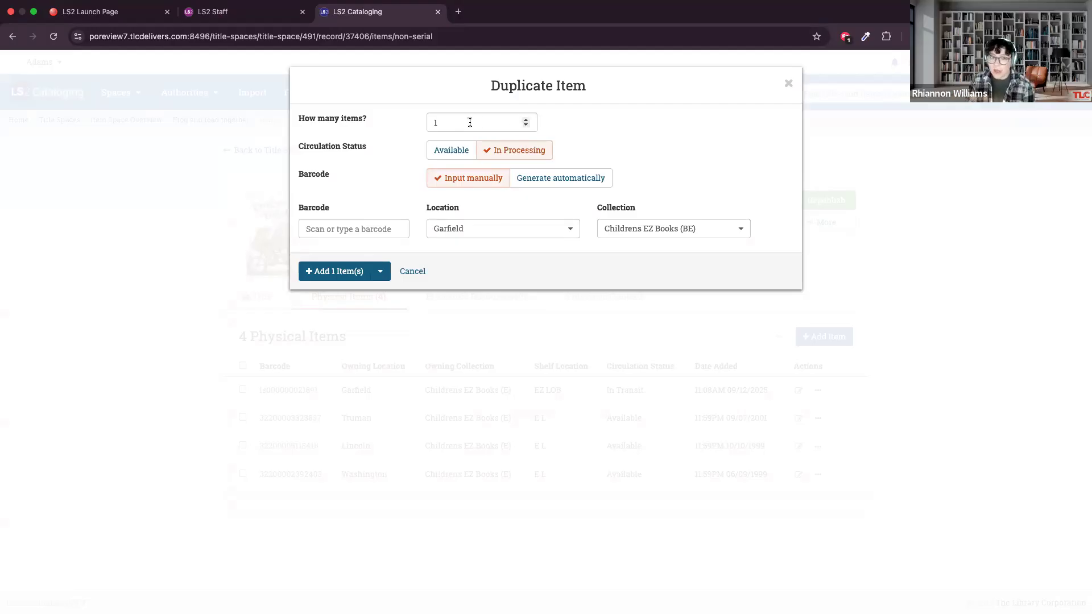
Set the duplication to 4 items with circulation status Available and automatically generated barcodes.
{"action": "left_click", "coordinate": [526, 121]}
{"action": "left_click", "coordinate": [526, 120]}
{"action": "left_click", "coordinate": [526, 120]}
{"action": "left_click", "coordinate": [619, 124]}
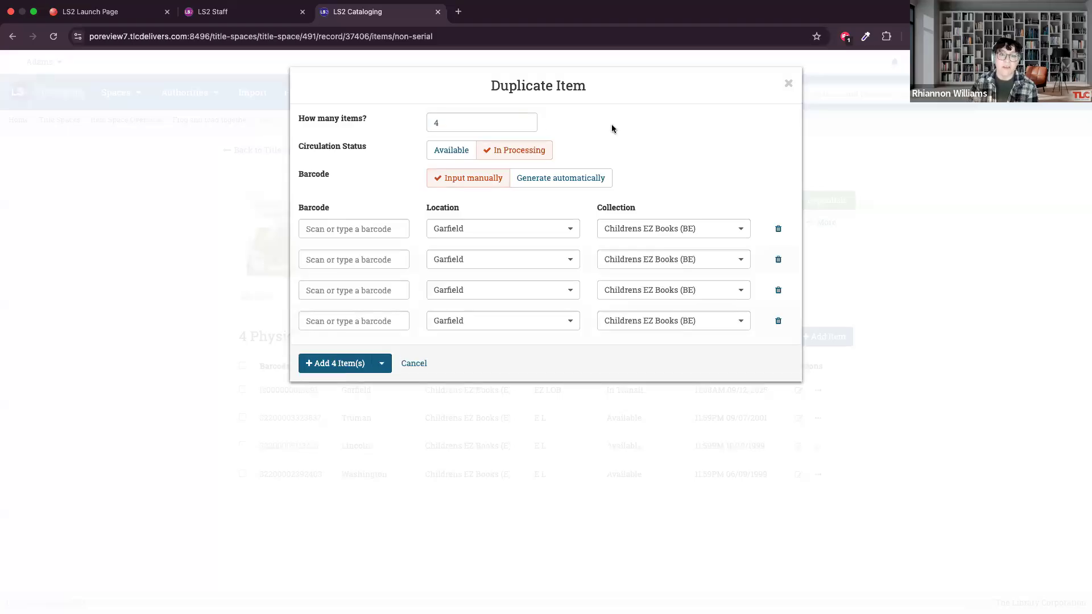
{"action": "left_click", "coordinate": [464, 156]}
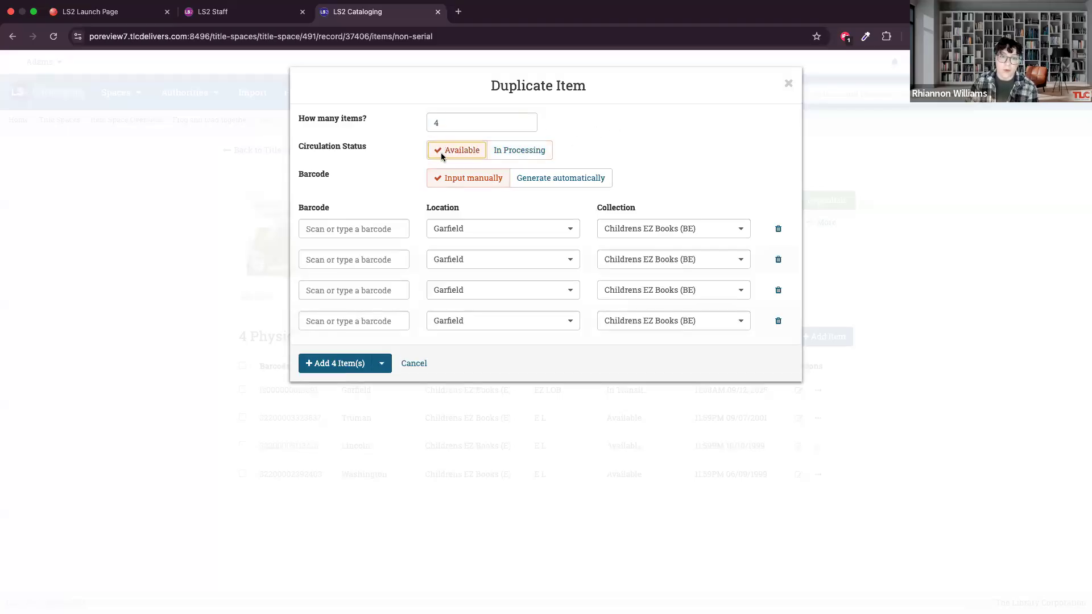
{"action": "left_click", "coordinate": [559, 176]}
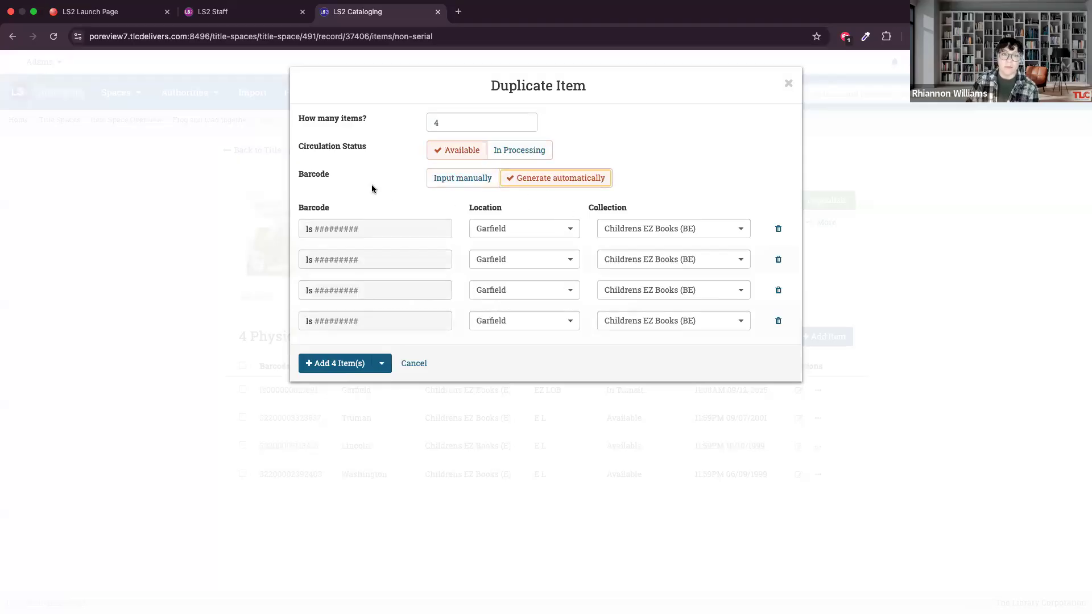
{"action": "left_click", "coordinate": [458, 185]}
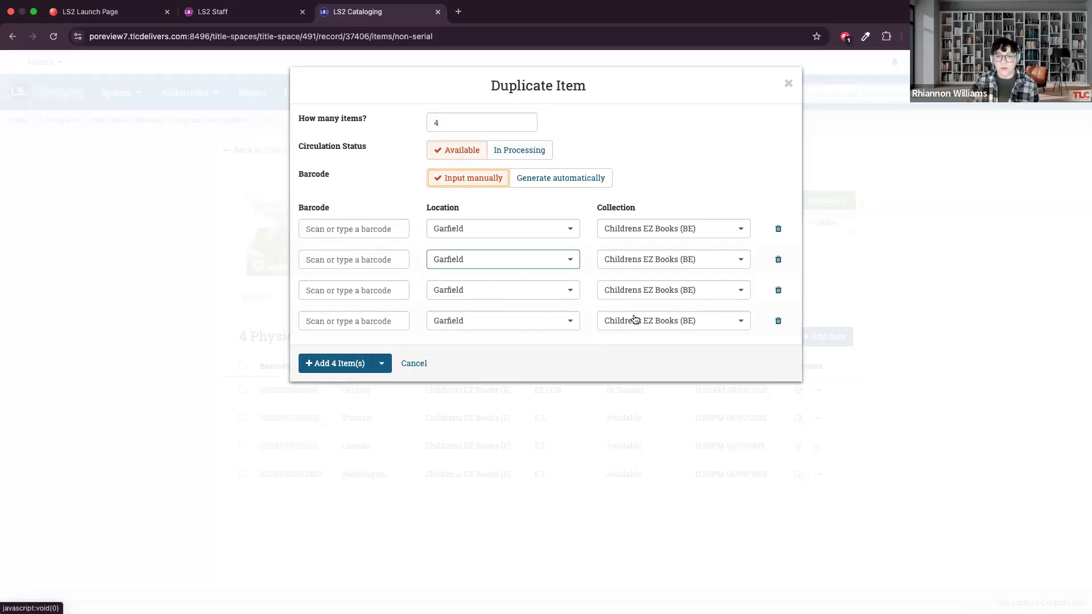
{"action": "left_click", "coordinate": [546, 182]}
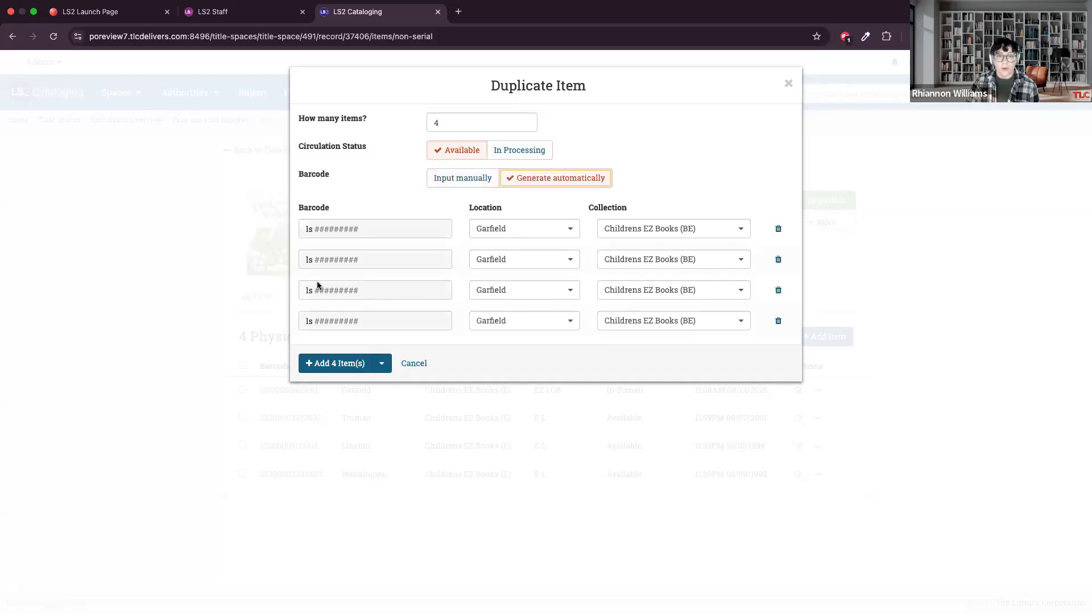
{"action": "left_click", "coordinate": [525, 230]}
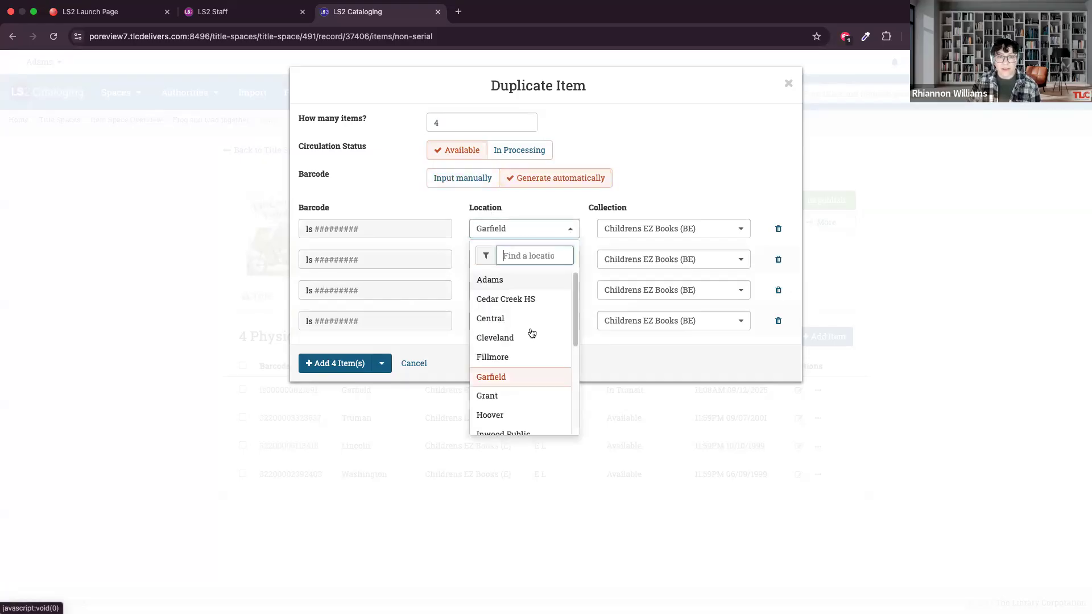
{"action": "left_click", "coordinate": [507, 278]}
{"action": "left_click", "coordinate": [648, 229]}
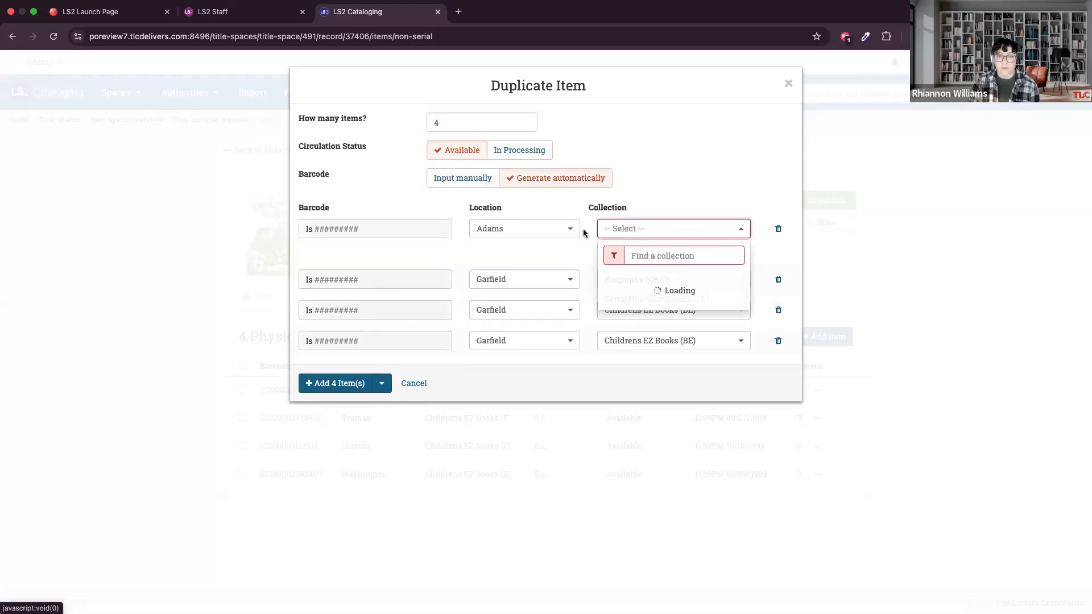
Assign the first duplicate to the Cedar Creek HS location and the Everybody (PE) collection.
{"action": "left_click", "coordinate": [526, 229]}
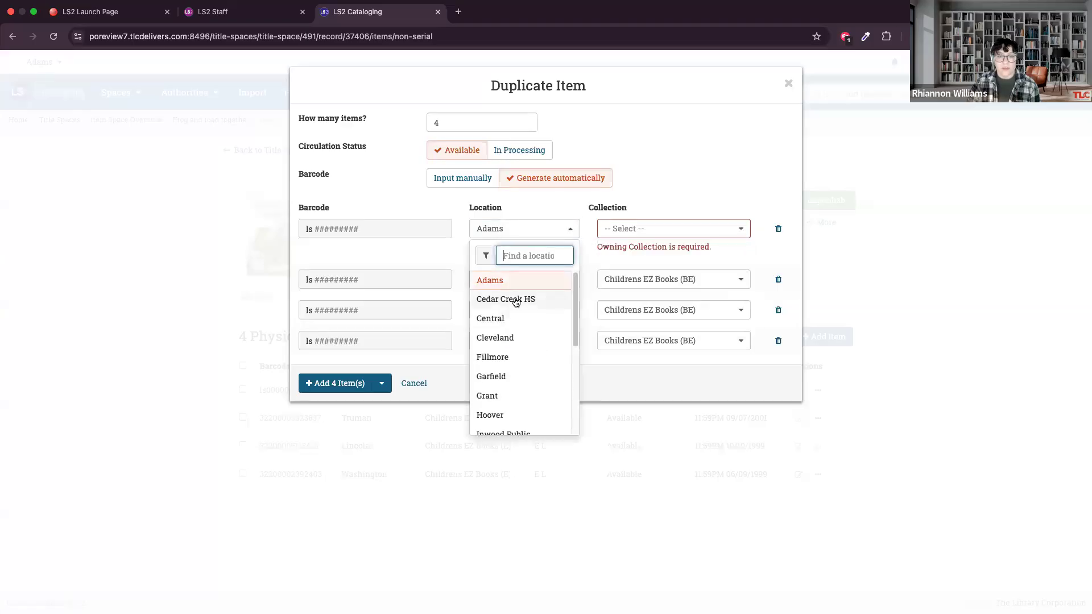
{"action": "left_click", "coordinate": [526, 297]}
{"action": "left_click", "coordinate": [635, 230]}
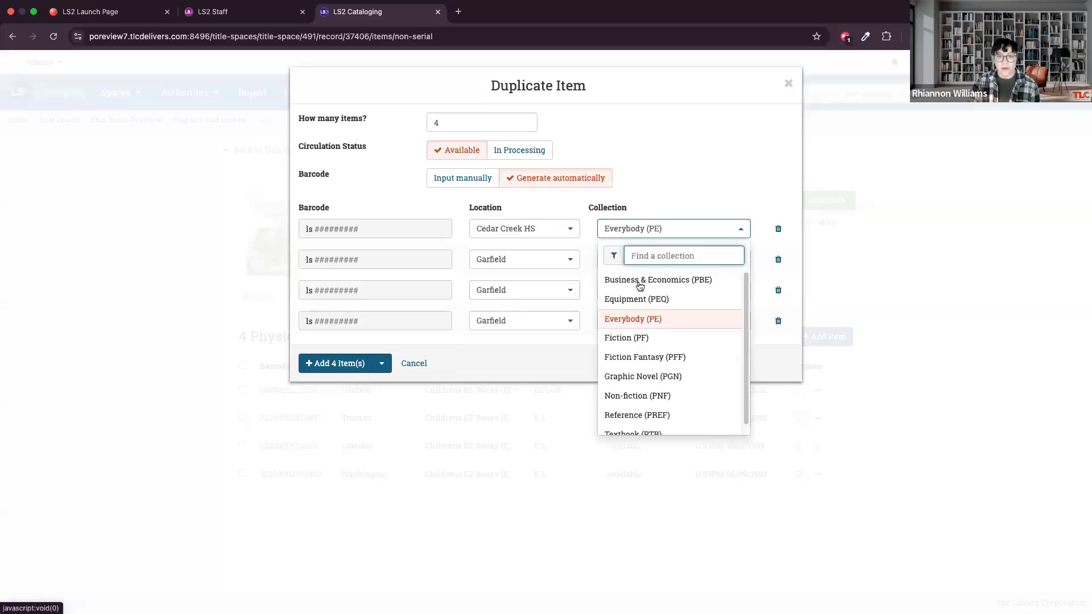
{"action": "left_click", "coordinate": [647, 316]}
Assign the second duplicate to the Central location and the Children's Fiction (CFIC) collection.
{"action": "left_click", "coordinate": [524, 259]}
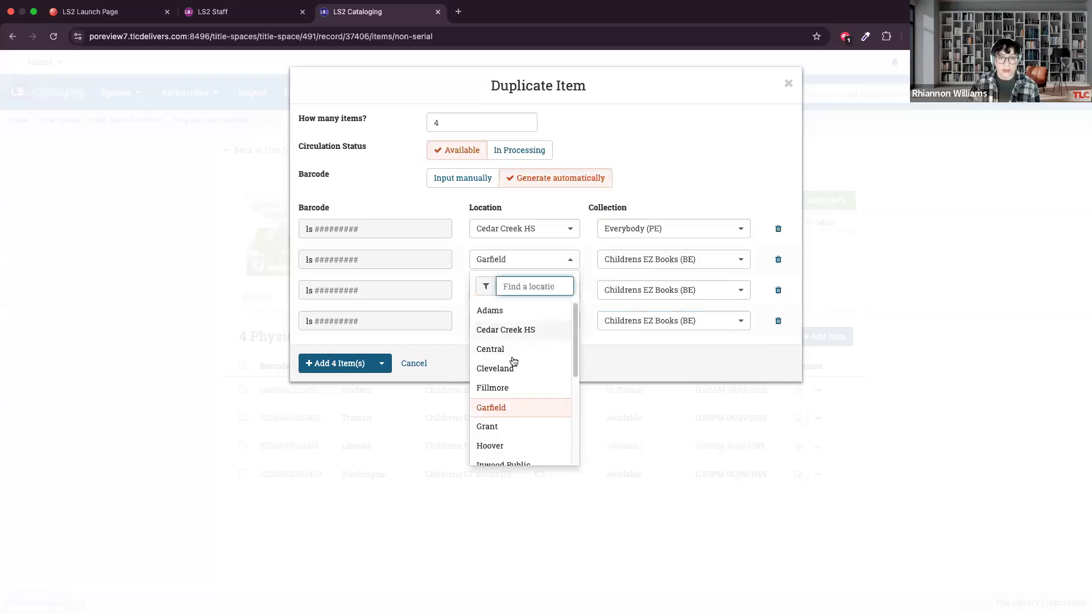
{"action": "left_click", "coordinate": [517, 349]}
{"action": "left_click", "coordinate": [629, 266]}
{"action": "scroll", "coordinate": [671, 364], "scroll_direction": "down", "scroll_amount": 1}
{"action": "left_click", "coordinate": [664, 351]}
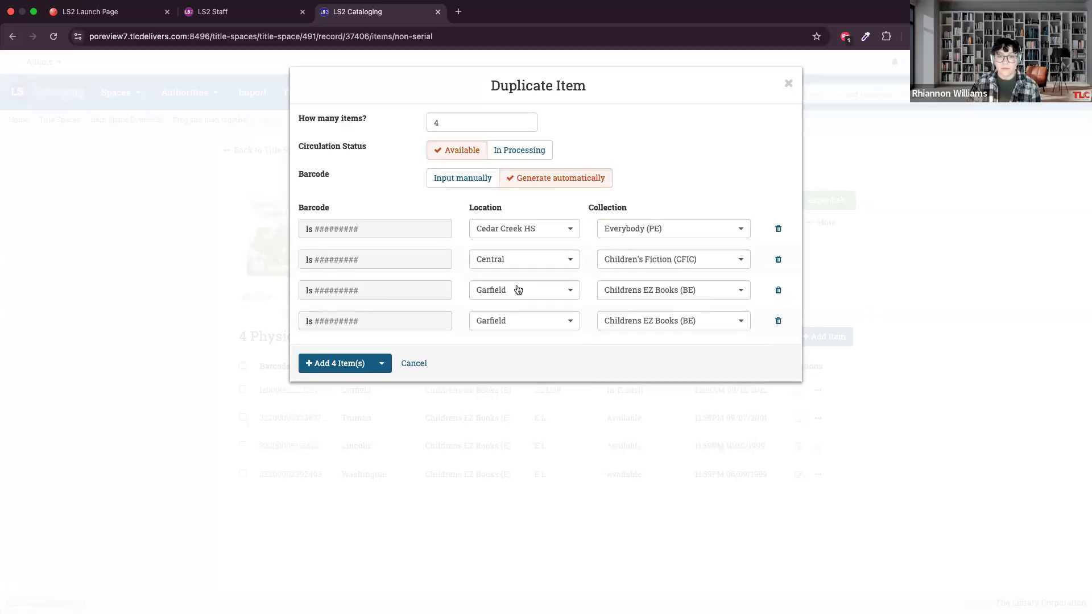
{"action": "left_click", "coordinate": [515, 289]}
{"action": "scroll", "coordinate": [520, 381], "scroll_direction": "down", "scroll_amount": 2}
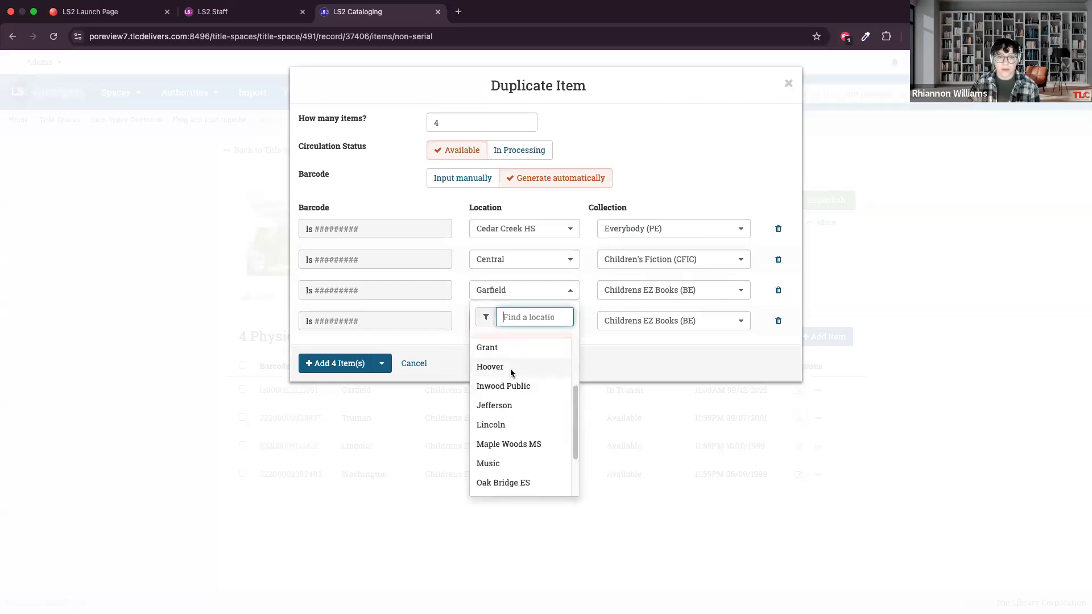
{"action": "left_click", "coordinate": [512, 370]}
{"action": "left_click", "coordinate": [677, 291]}
{"action": "scroll", "coordinate": [682, 375], "scroll_direction": "down", "scroll_amount": 3}
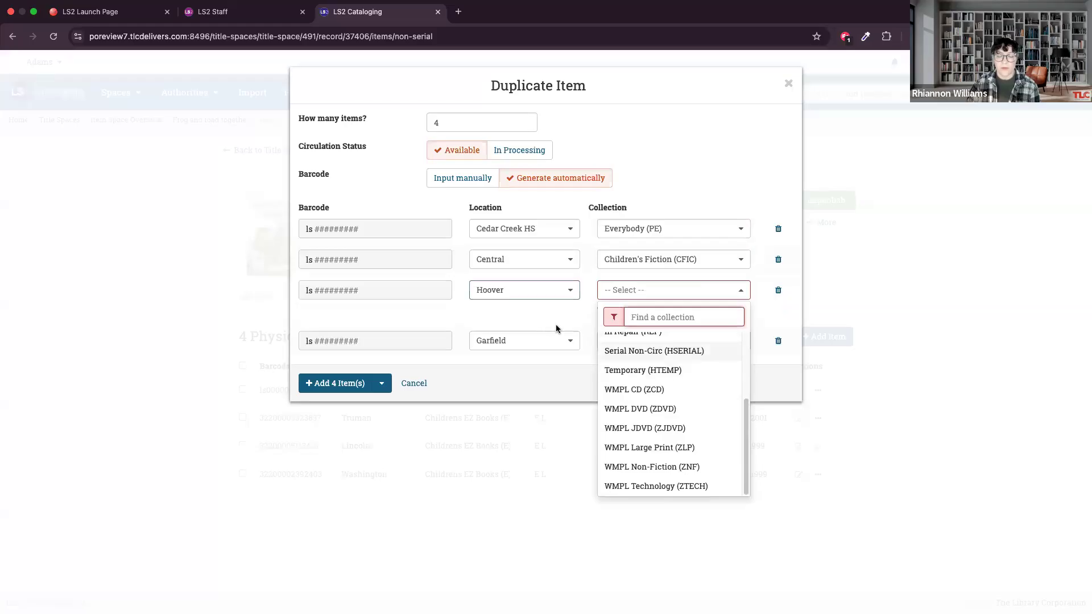
Assign the third duplicate to the Inwood Public location and the Juvenile Fiction (IJF) collection.
{"action": "left_click", "coordinate": [511, 293]}
{"action": "scroll", "coordinate": [523, 398], "scroll_direction": "down", "scroll_amount": 3}
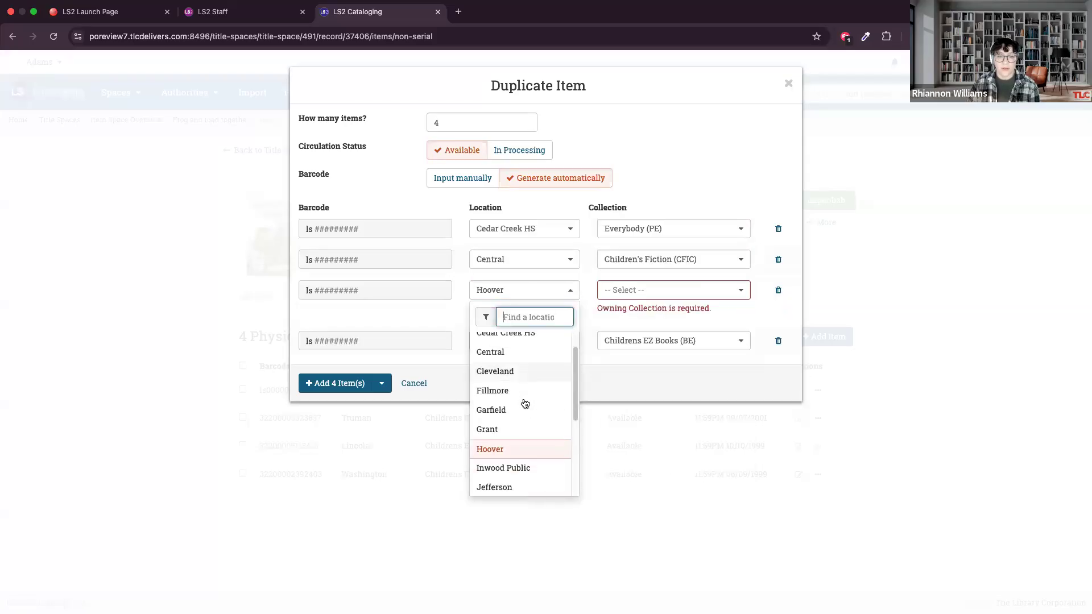
{"action": "left_click", "coordinate": [519, 393]}
{"action": "left_click", "coordinate": [655, 293]}
{"action": "scroll", "coordinate": [665, 387], "scroll_direction": "down", "scroll_amount": 2}
{"action": "scroll", "coordinate": [671, 381], "scroll_direction": "down", "scroll_amount": 2}
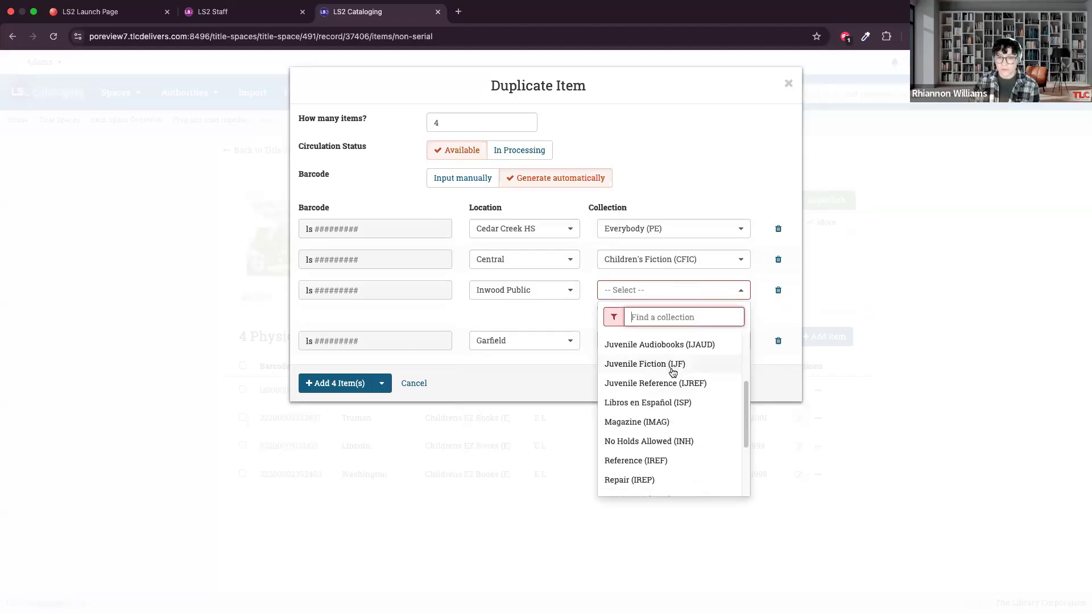
{"action": "scroll", "coordinate": [672, 372], "scroll_direction": "down", "scroll_amount": 3}
{"action": "scroll", "coordinate": [672, 375], "scroll_direction": "up", "scroll_amount": 5}
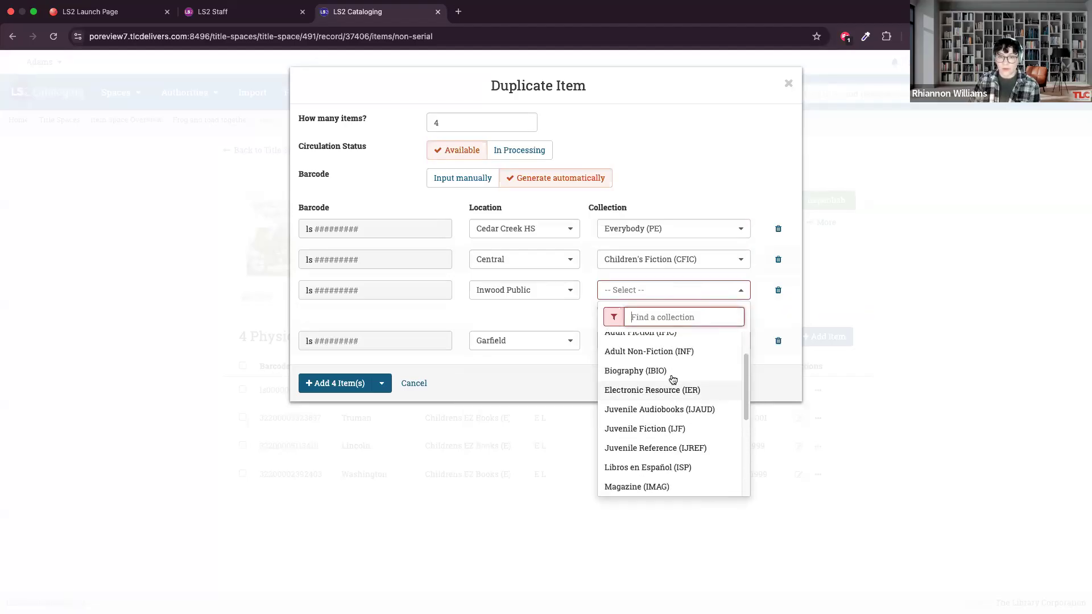
{"action": "scroll", "coordinate": [672, 381], "scroll_direction": "down", "scroll_amount": 2}
{"action": "left_click", "coordinate": [672, 370]}
Assign the fourth duplicate to the Roosevelt location, keeping the Childrens EZ Books (WE) collection.
{"action": "left_click", "coordinate": [519, 331]}
{"action": "scroll", "coordinate": [538, 471], "scroll_direction": "down", "scroll_amount": 5}
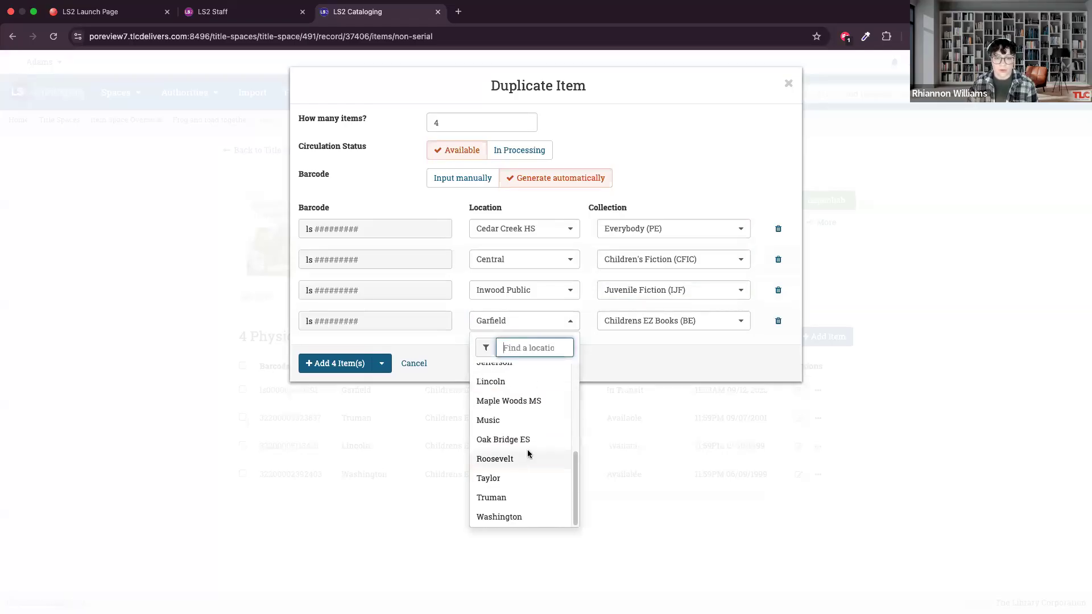
{"action": "left_click", "coordinate": [527, 457]}
{"action": "left_click", "coordinate": [624, 321]}
{"action": "left_click", "coordinate": [615, 319]}
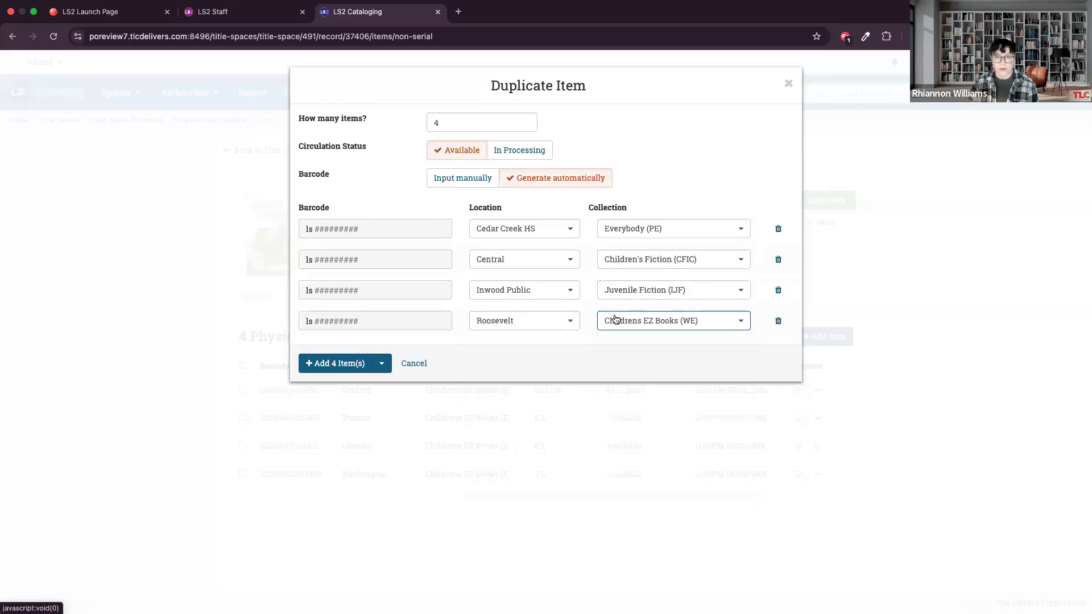
{"action": "left_click", "coordinate": [586, 315]}
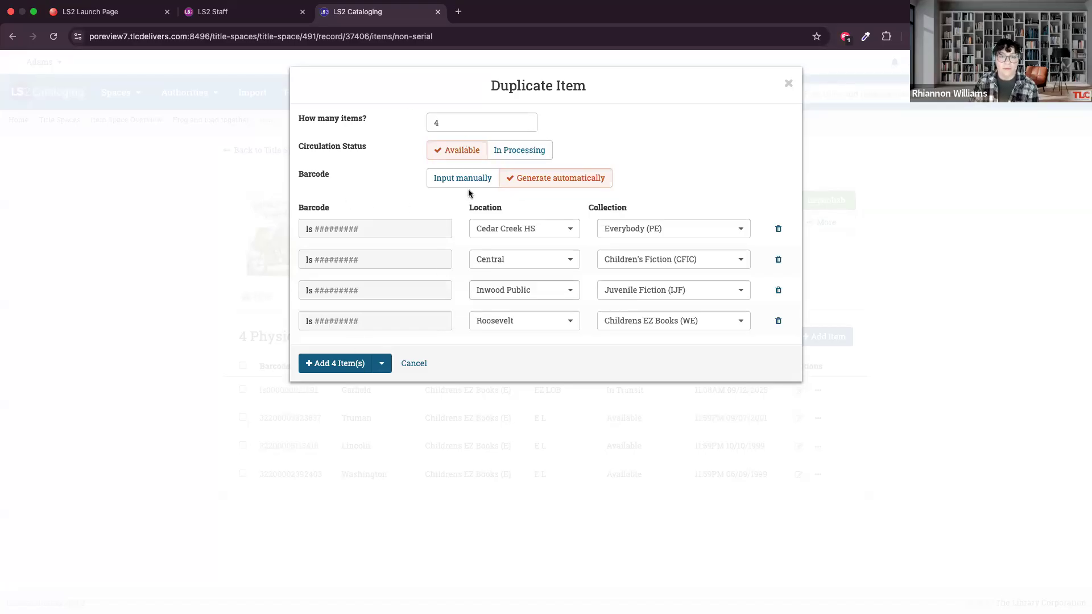
Set the duplicates' circulation status to In Processing and add the 4 items with the option to print.
{"action": "left_click", "coordinate": [506, 150]}
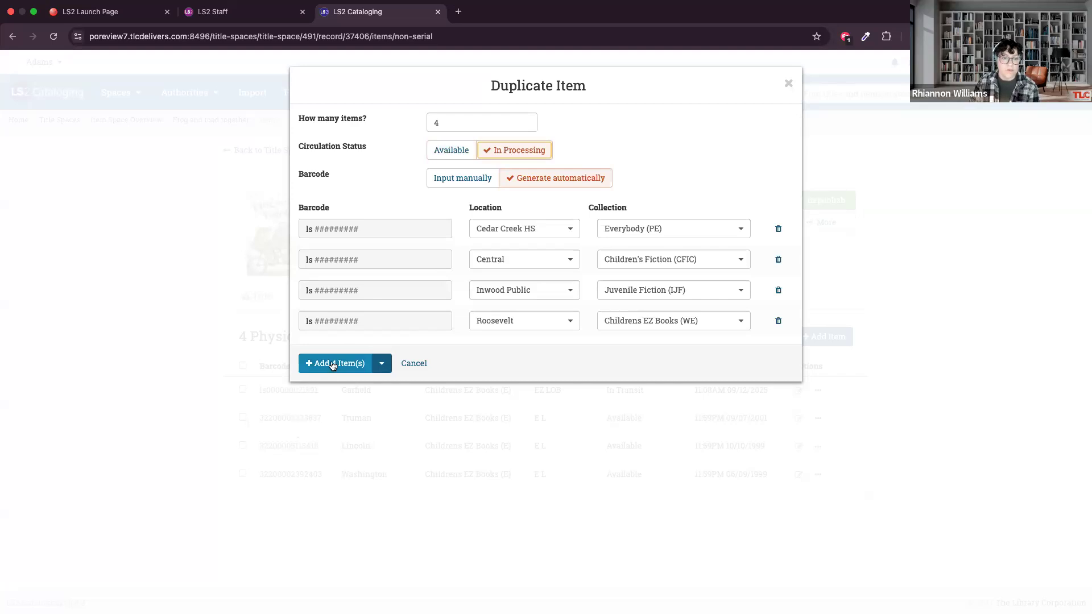
{"action": "left_click", "coordinate": [380, 365]}
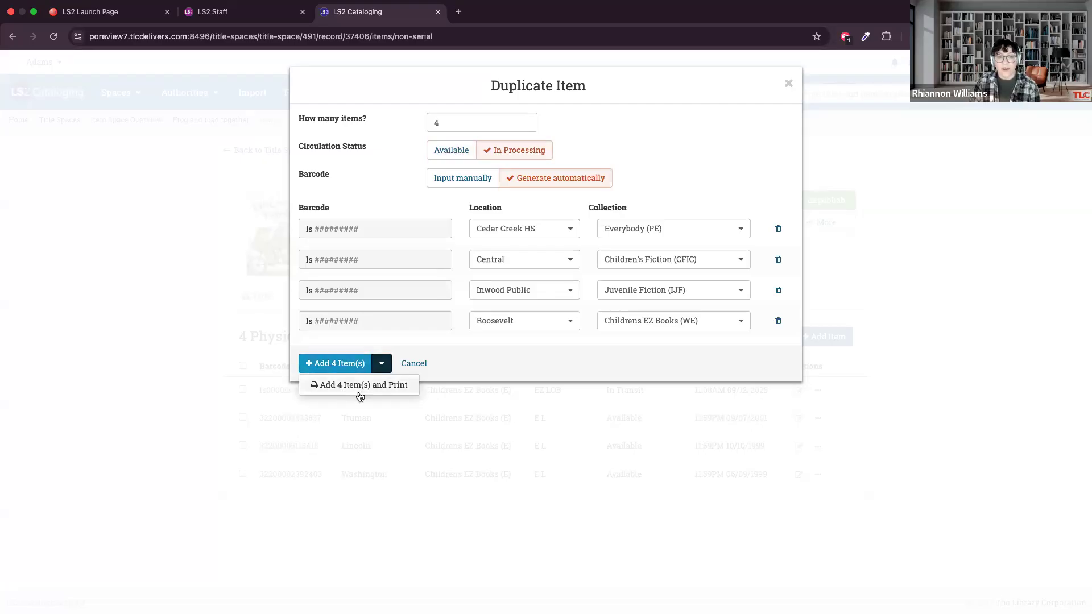
{"action": "left_click", "coordinate": [323, 387]}
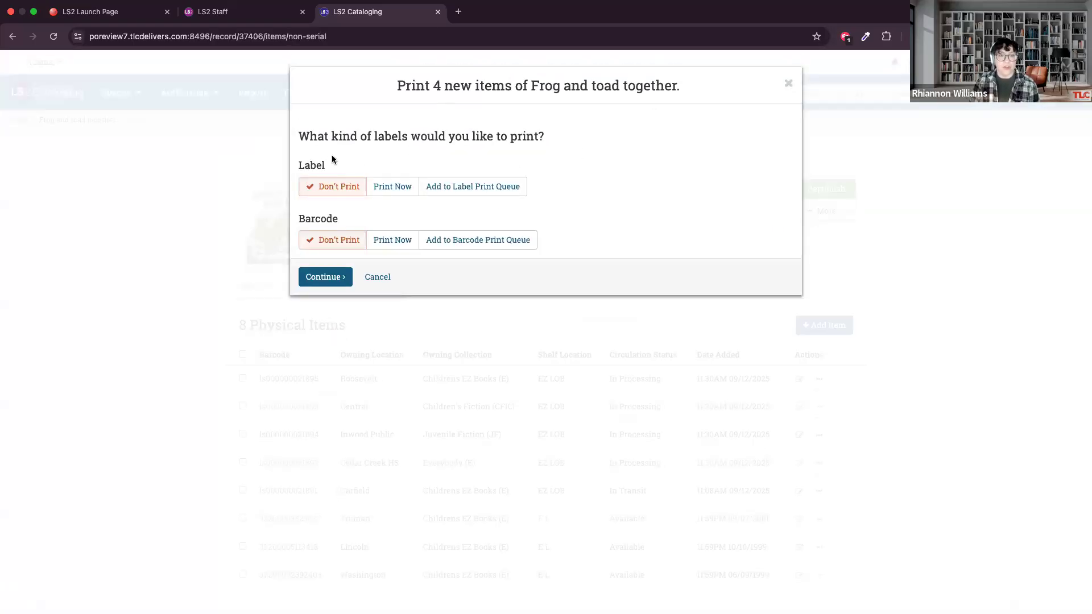
Send the four new items' labels to the label print queue and their barcodes to the barcode print queue.
{"action": "left_click", "coordinate": [456, 193]}
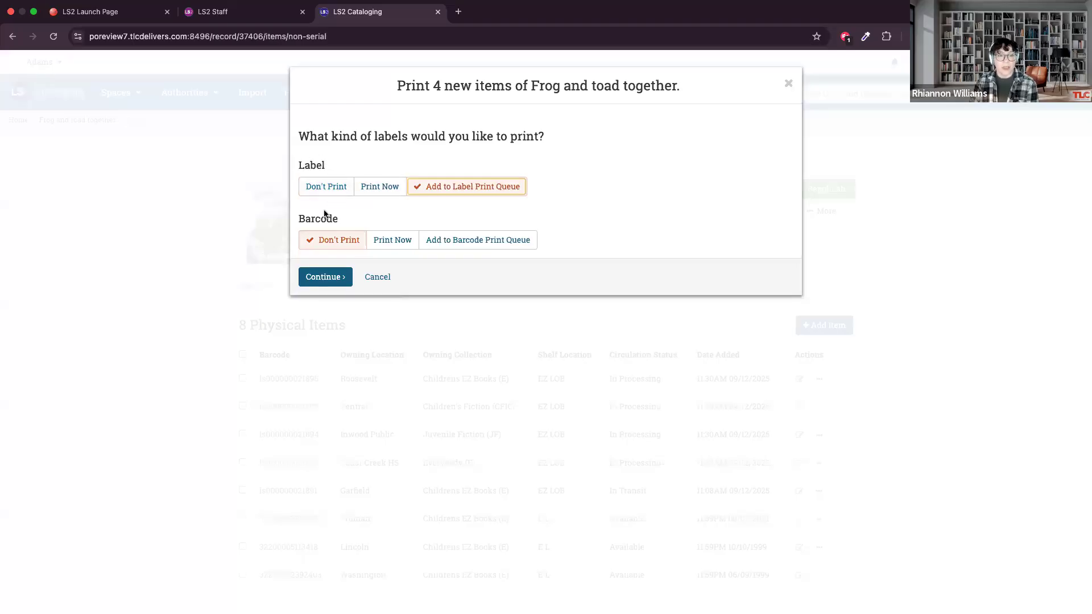
{"action": "left_click", "coordinate": [393, 241]}
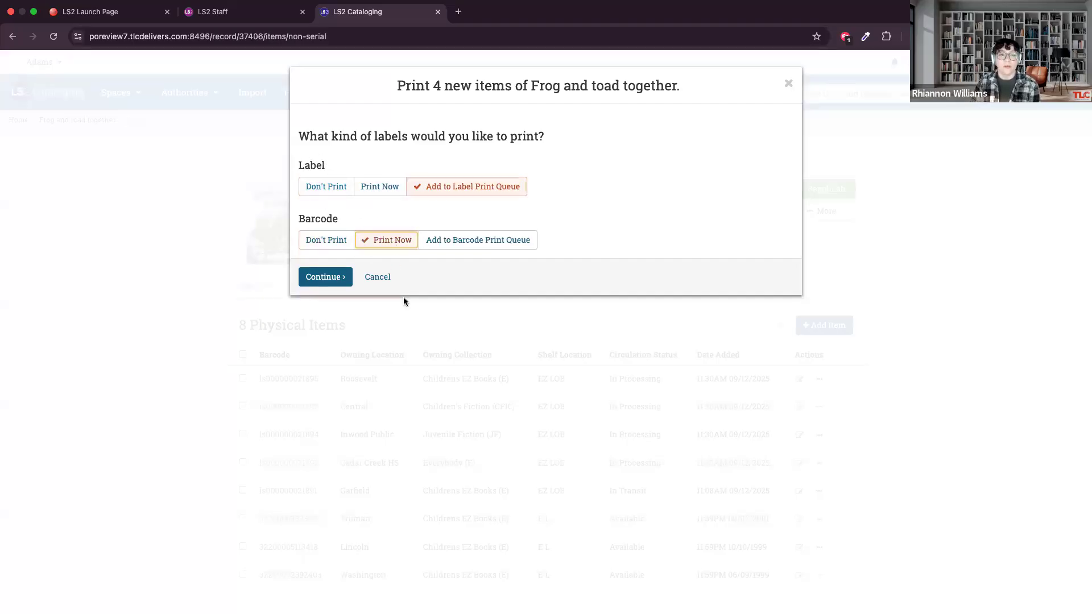
{"action": "left_click", "coordinate": [439, 244]}
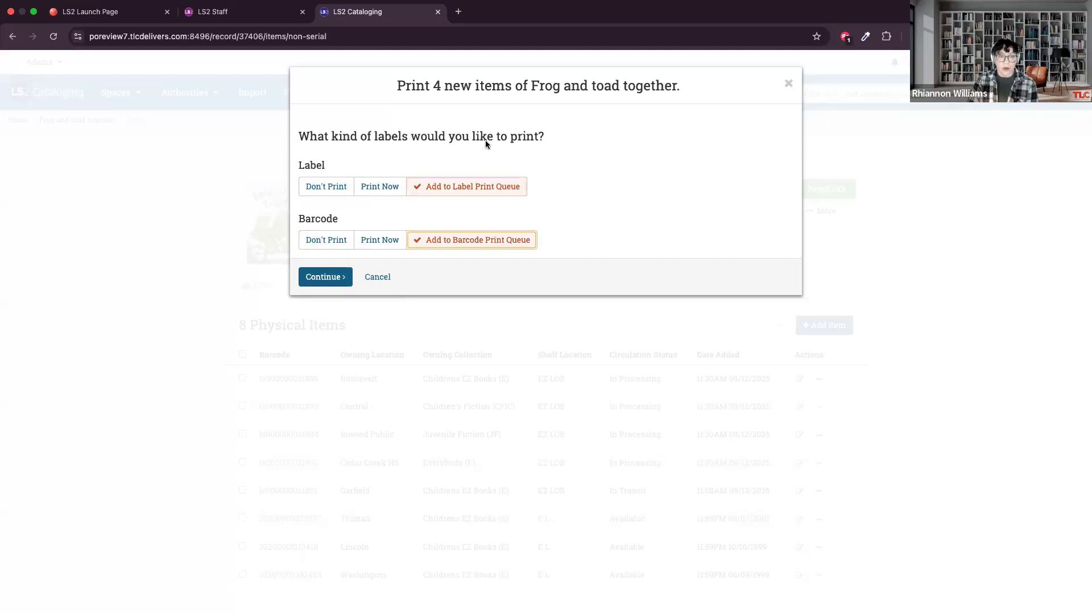
{"action": "left_click", "coordinate": [332, 290]}
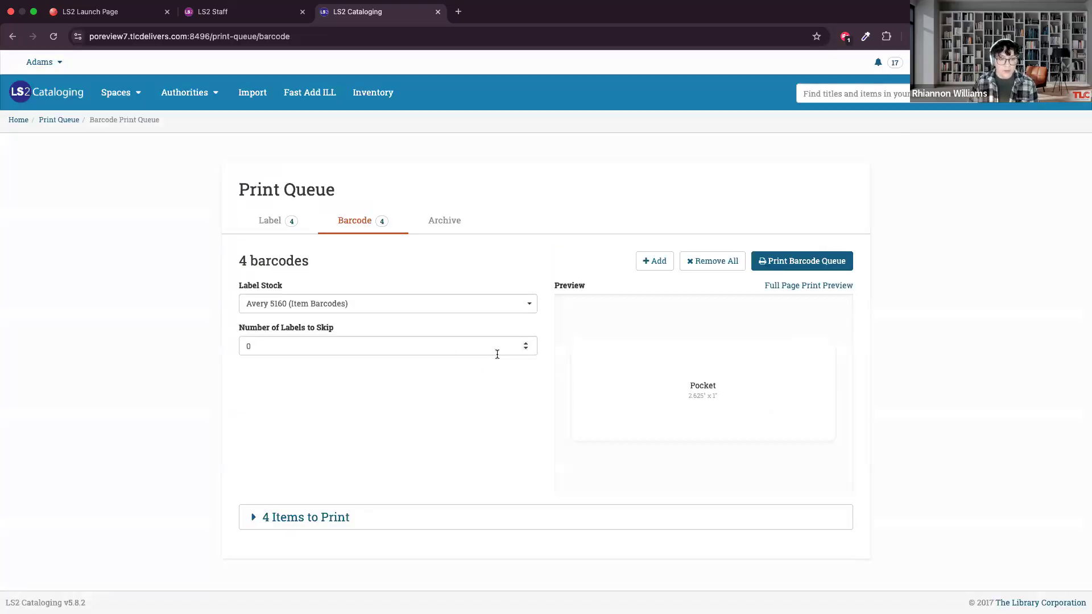
Expand the items to print in the barcode queue and review their barcodes, titles and locations.
{"action": "left_click", "coordinate": [256, 517]}
{"action": "scroll", "coordinate": [429, 492], "scroll_direction": "down", "scroll_amount": 1}
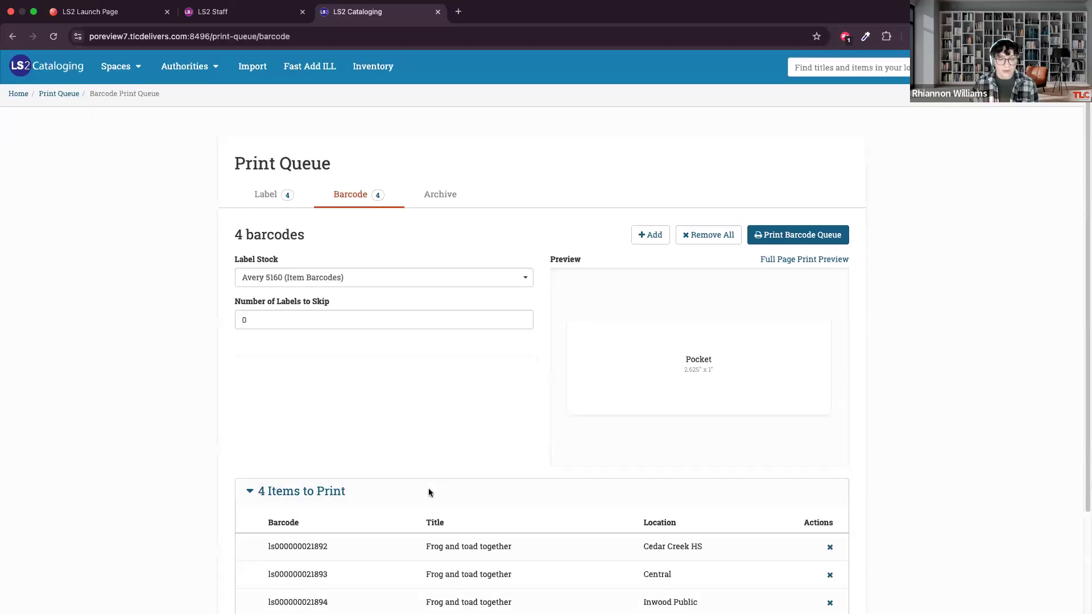
{"action": "scroll", "coordinate": [429, 493], "scroll_direction": "down", "scroll_amount": 3}
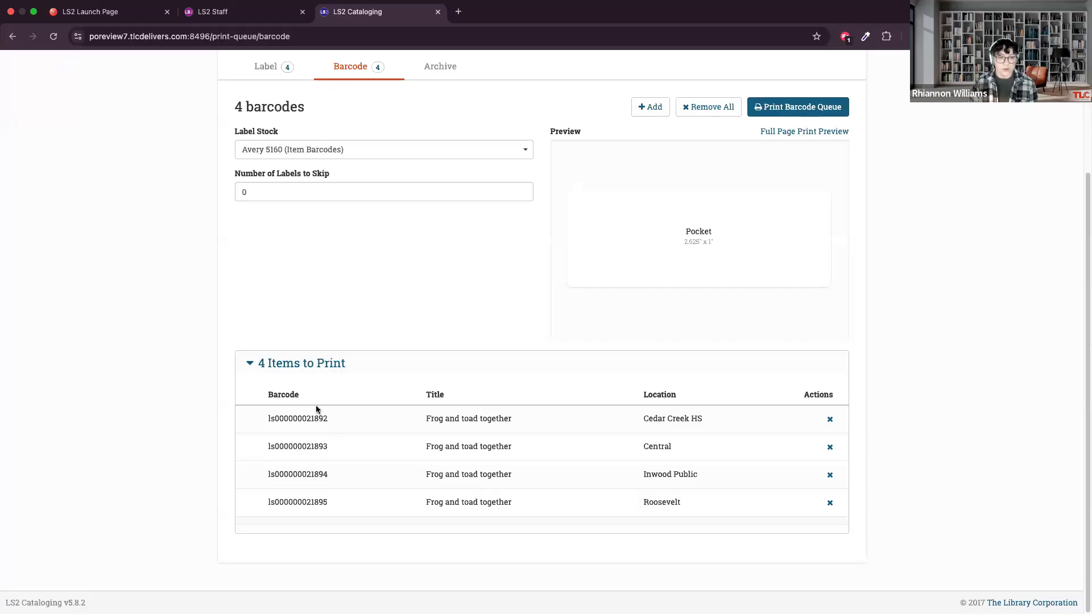
Set the label print queue's stock to Demco 14218020 D (Spine) and check the full page print preview.
{"action": "scroll", "coordinate": [313, 444], "scroll_direction": "up", "scroll_amount": 4}
{"action": "left_click", "coordinate": [268, 220]}
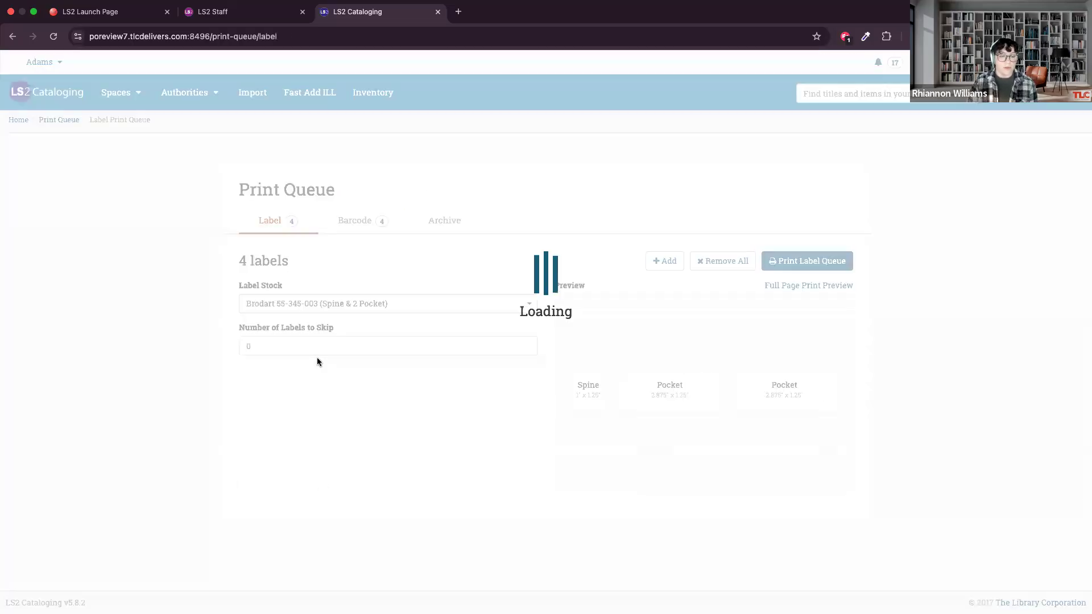
{"action": "left_click", "coordinate": [360, 309]}
{"action": "left_click", "coordinate": [360, 401]}
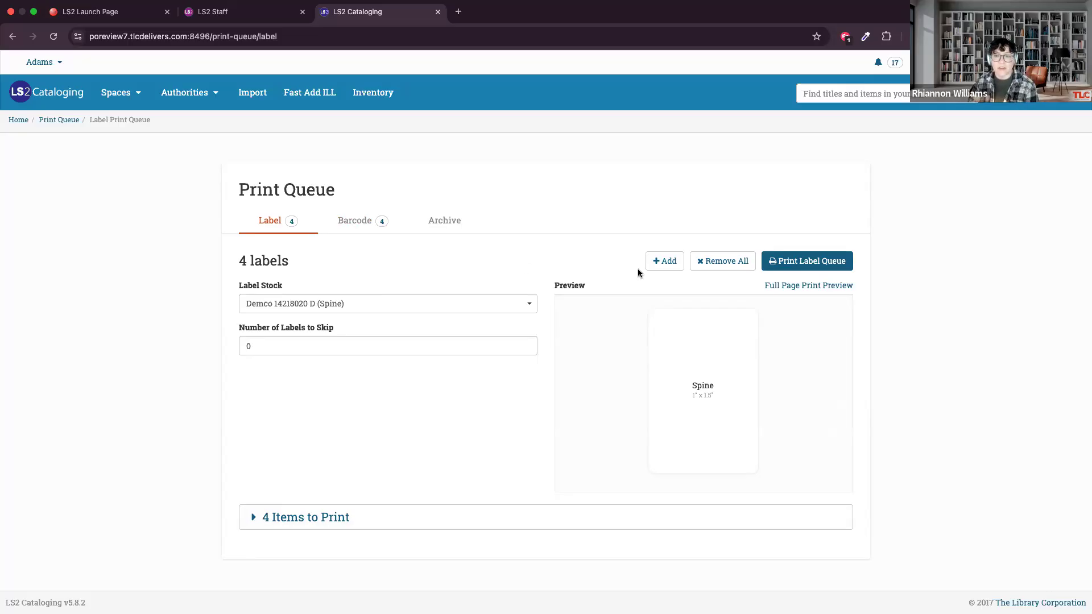
{"action": "left_click", "coordinate": [784, 285]}
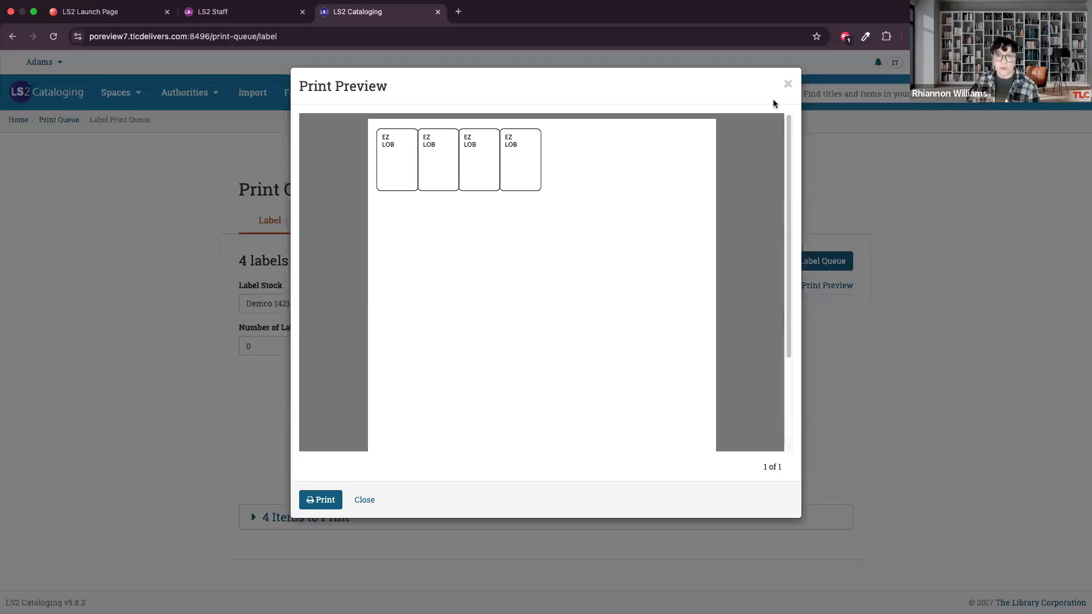
{"action": "left_click", "coordinate": [788, 84]}
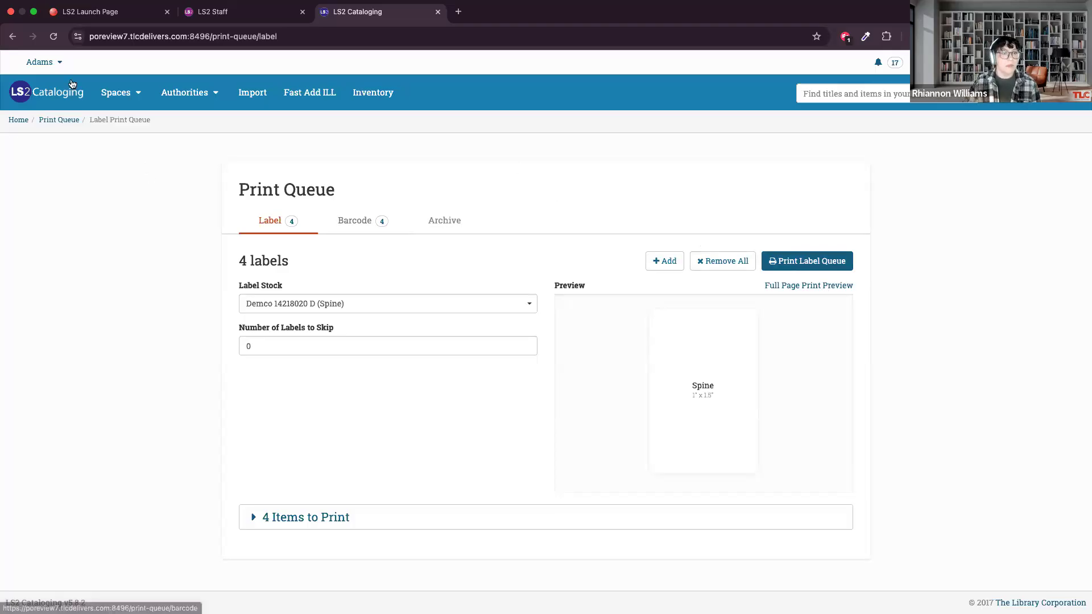
Search the catalog for "Vogue" and look through the matching titles.
{"action": "left_click", "coordinate": [115, 94]}
{"action": "left_click", "coordinate": [321, 141]}
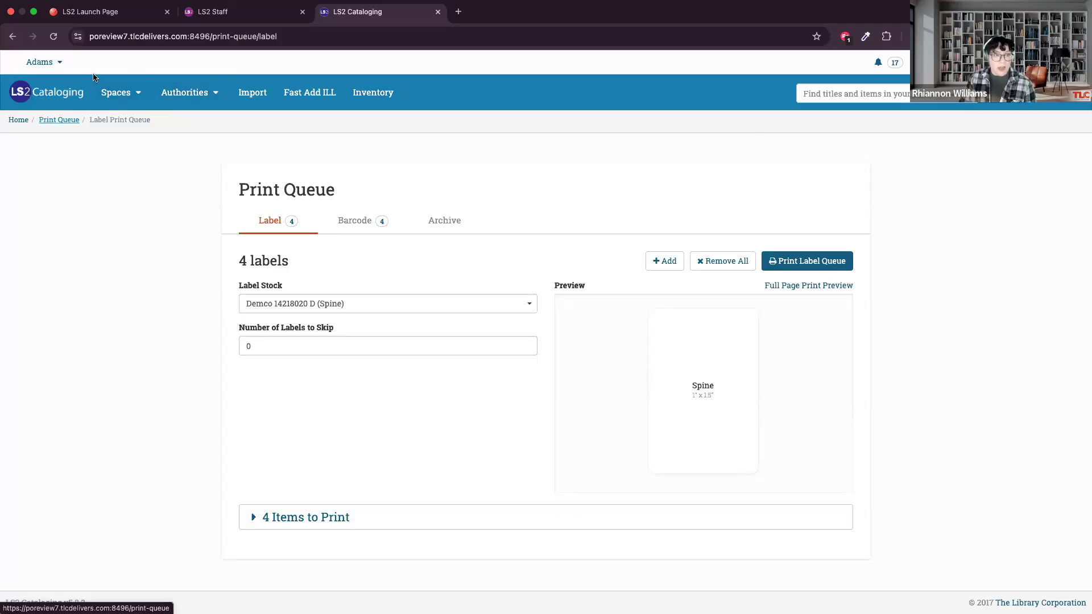
{"action": "mouse_move", "coordinate": [116, 92]}
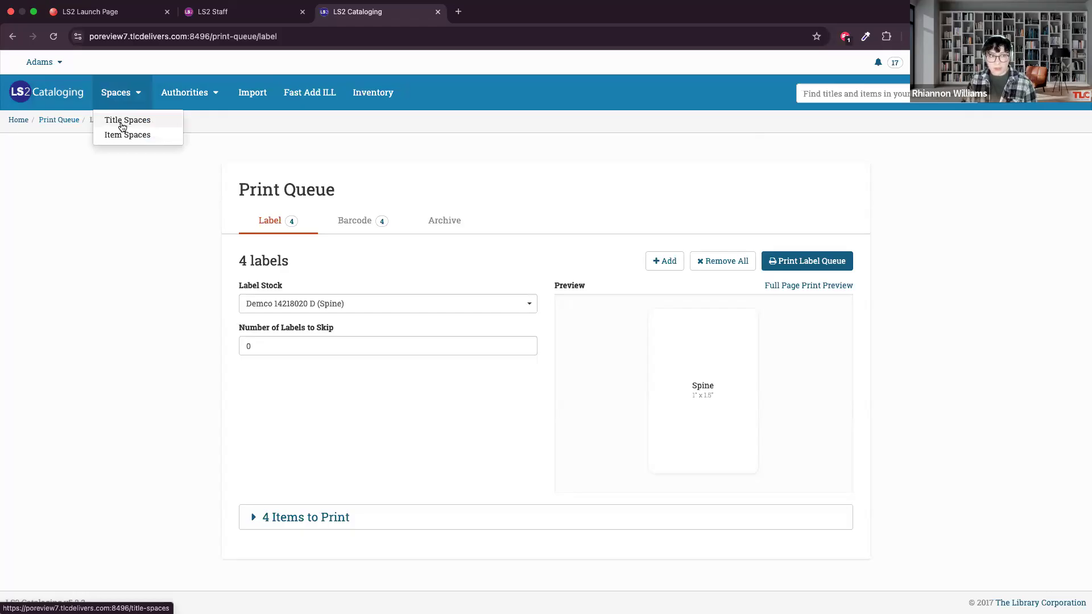
{"action": "left_click", "coordinate": [1057, 94]}
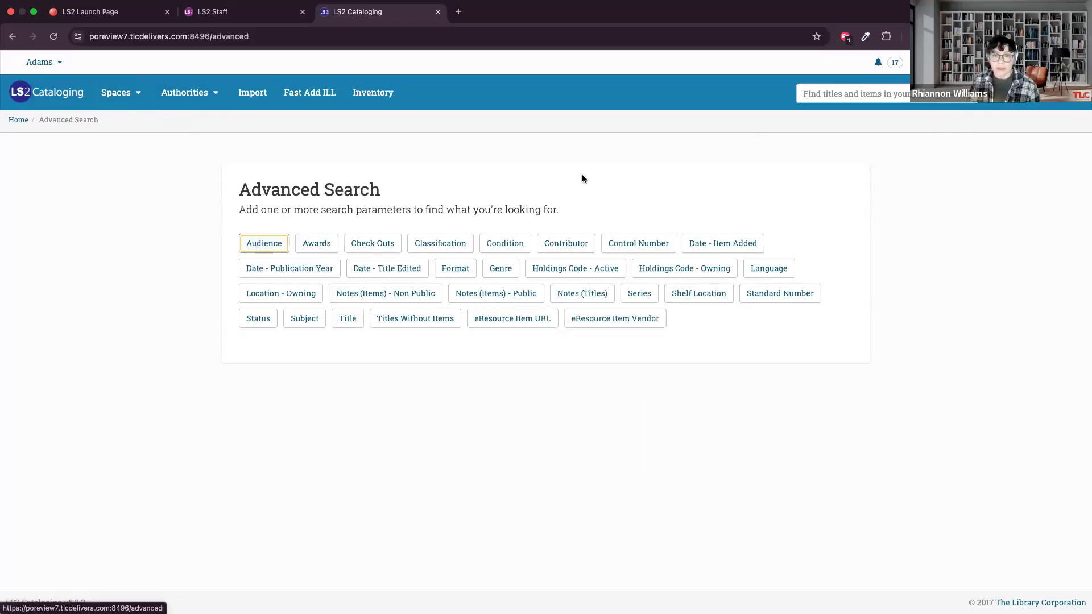
{"action": "left_click", "coordinate": [897, 98]}
{"action": "type", "text": "Vogue"}
{"action": "key", "text": "Return"}
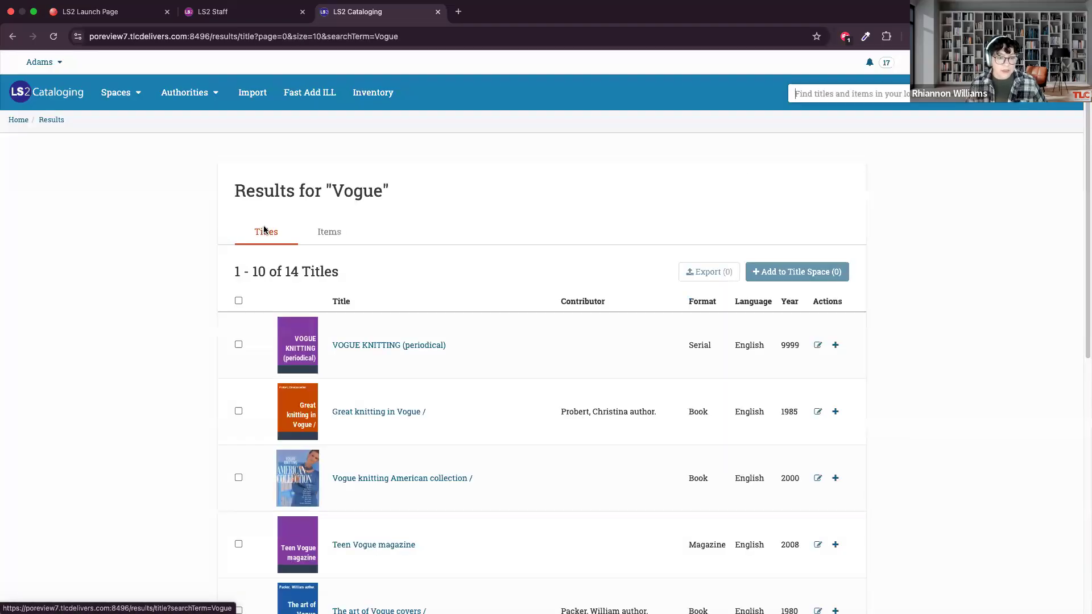
{"action": "scroll", "coordinate": [261, 230], "scroll_direction": "down", "scroll_amount": 2}
{"action": "scroll", "coordinate": [341, 262], "scroll_direction": "down", "scroll_amount": 5}
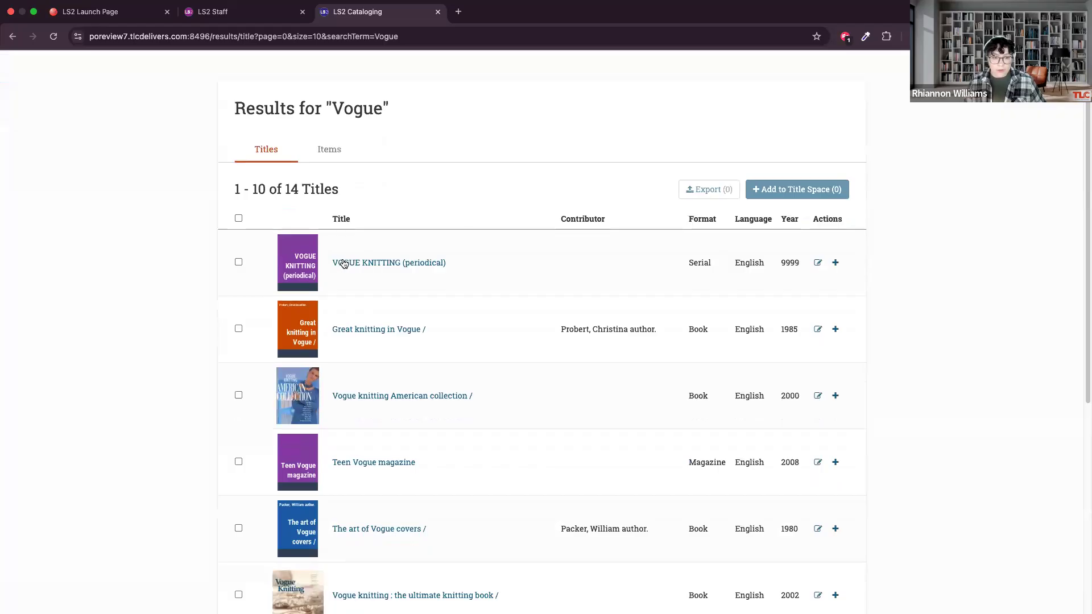
Inspect the physical item listed under Teen Vogue magazine and return to the search results.
{"action": "left_click", "coordinate": [375, 373]}
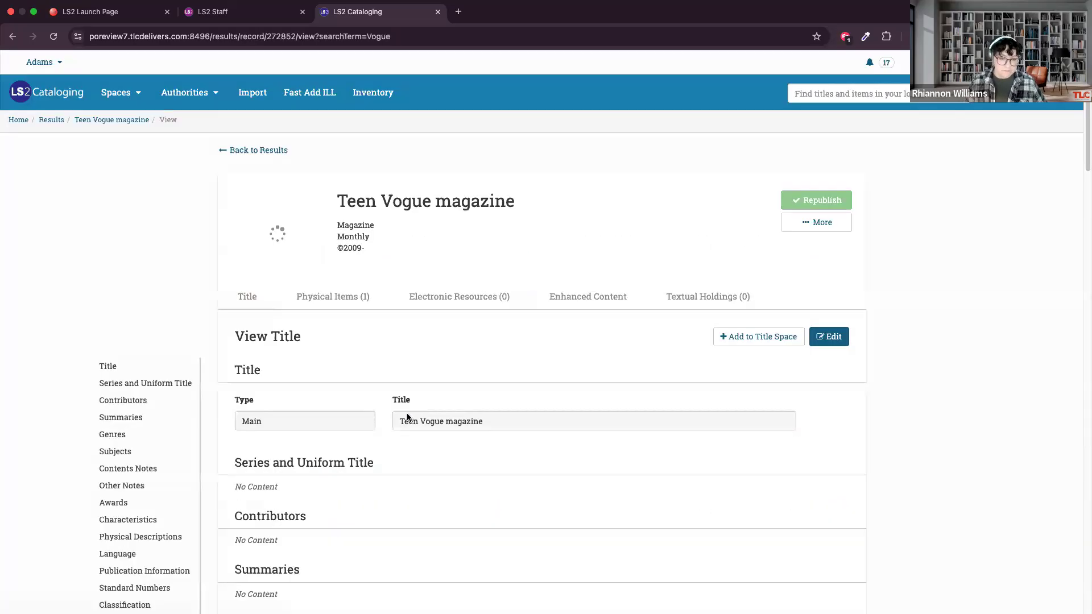
{"action": "left_click", "coordinate": [339, 294]}
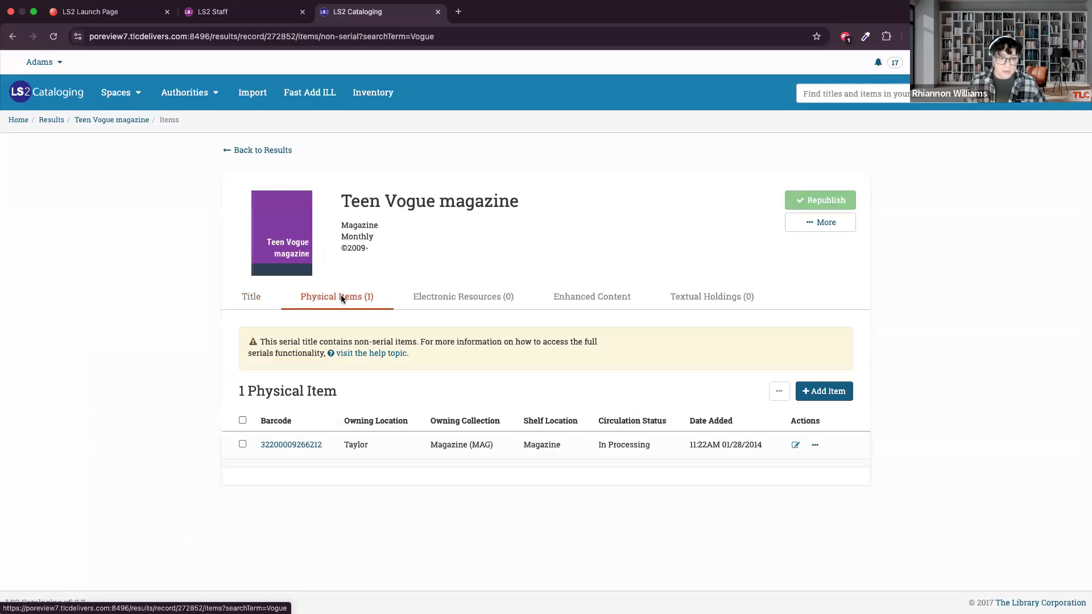
{"action": "left_click", "coordinate": [815, 444]}
{"action": "left_click", "coordinate": [661, 443]}
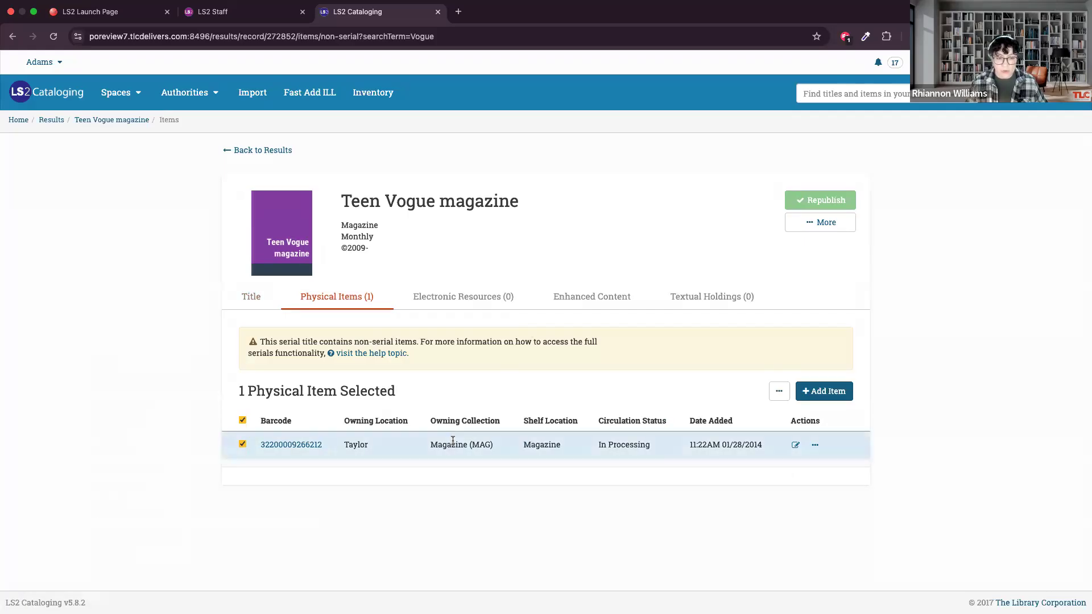
{"action": "left_click", "coordinate": [243, 150]}
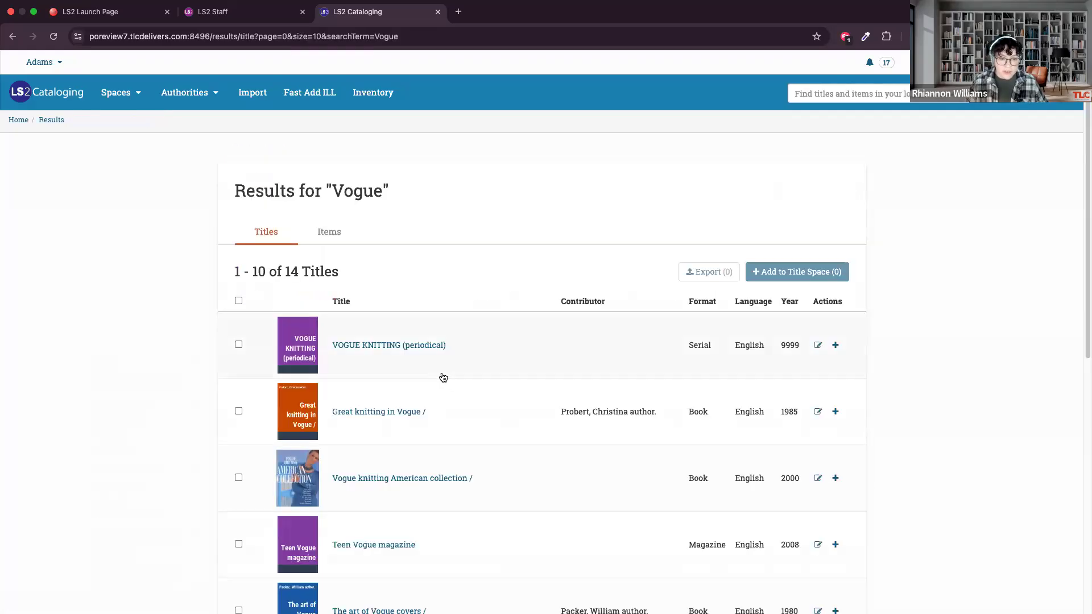
Run an advanced search for titles with the Magazine format.
{"action": "scroll", "coordinate": [443, 352], "scroll_direction": "down", "scroll_amount": 5}
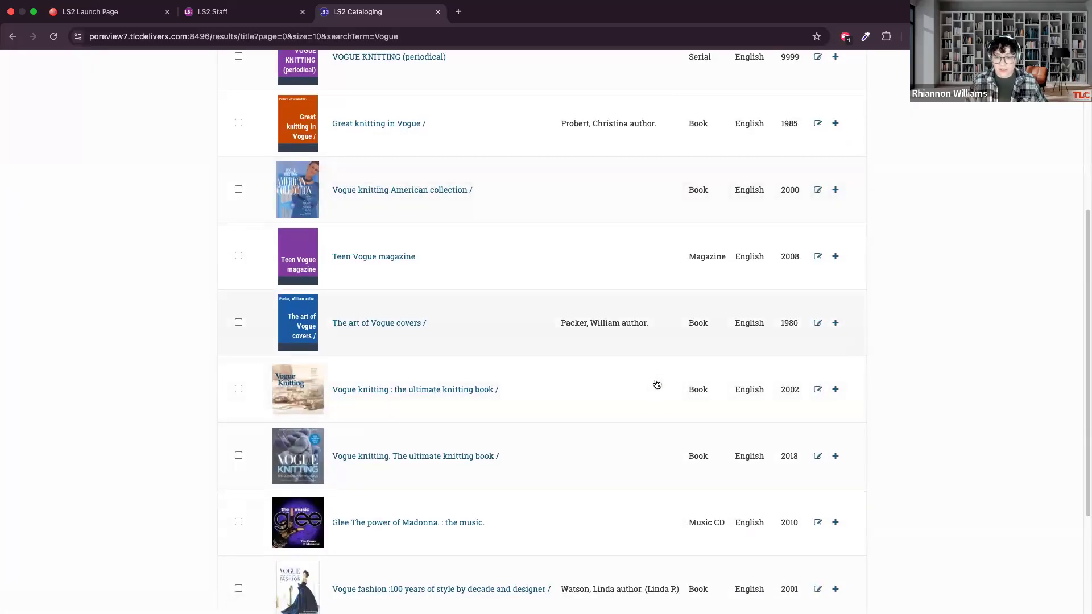
{"action": "scroll", "coordinate": [653, 383], "scroll_direction": "down", "scroll_amount": 5}
{"action": "scroll", "coordinate": [772, 262], "scroll_direction": "up", "scroll_amount": 10}
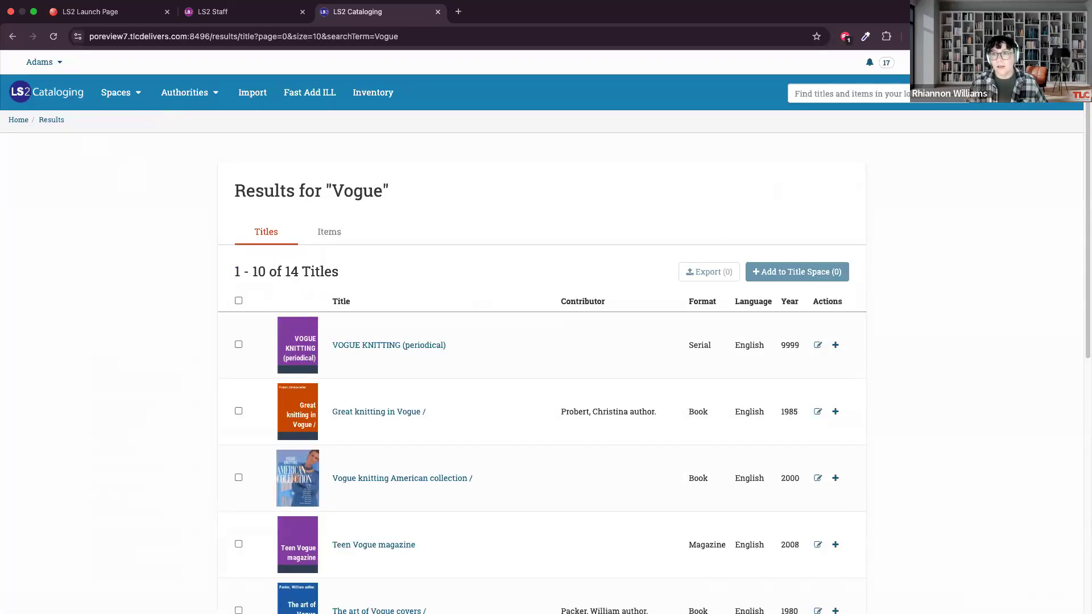
{"action": "left_click", "coordinate": [458, 268]}
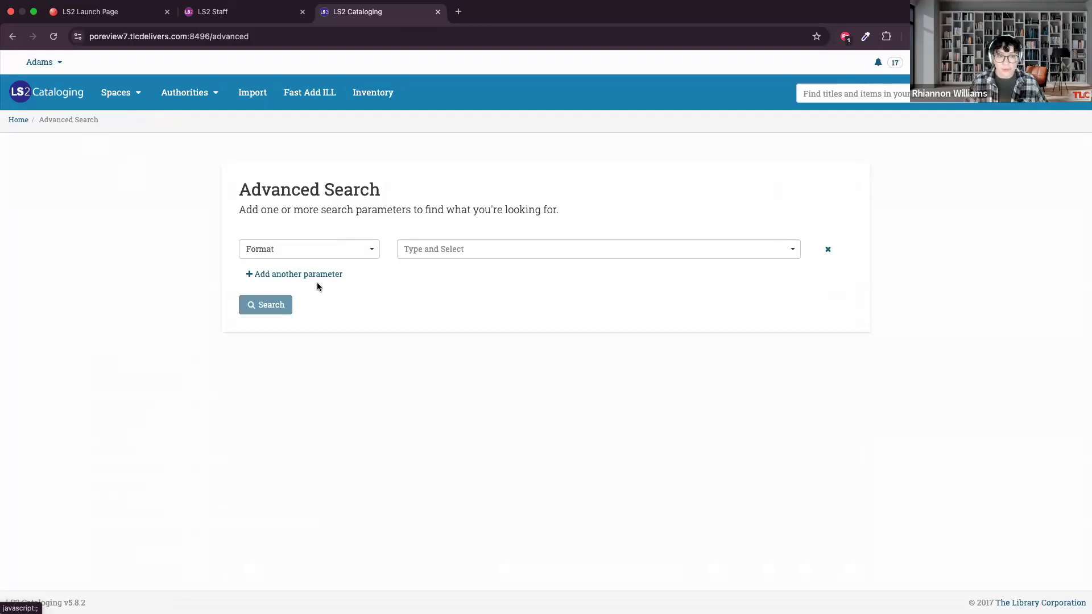
{"action": "left_click", "coordinate": [460, 251]}
{"action": "type", "text": "maga"}
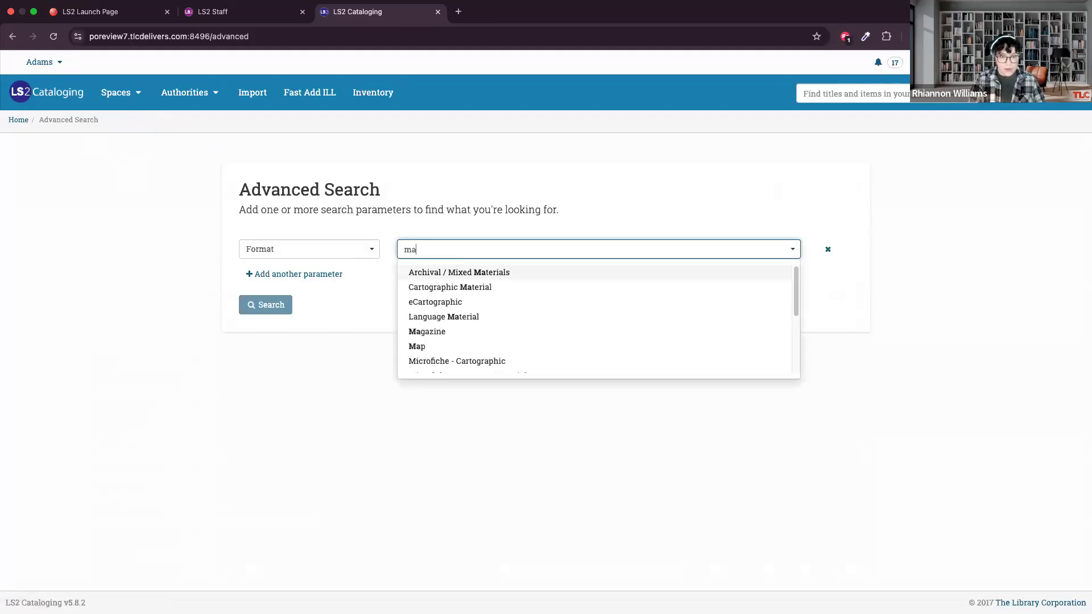
{"action": "left_click", "coordinate": [267, 305]}
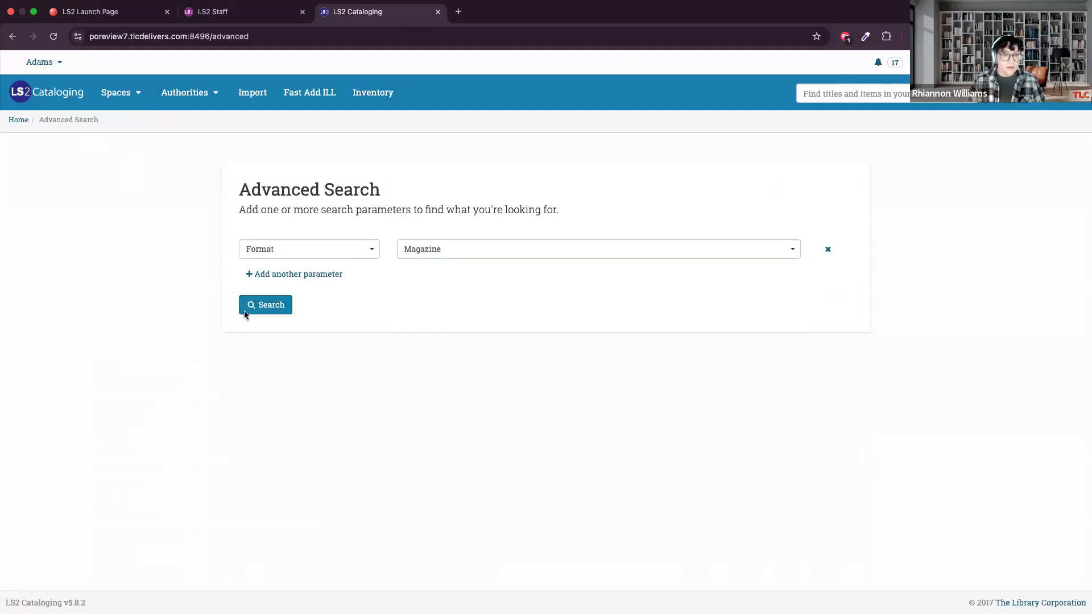
{"action": "scroll", "coordinate": [395, 295], "scroll_direction": "down", "scroll_amount": 1}
{"action": "scroll", "coordinate": [395, 295], "scroll_direction": "down", "scroll_amount": 1}
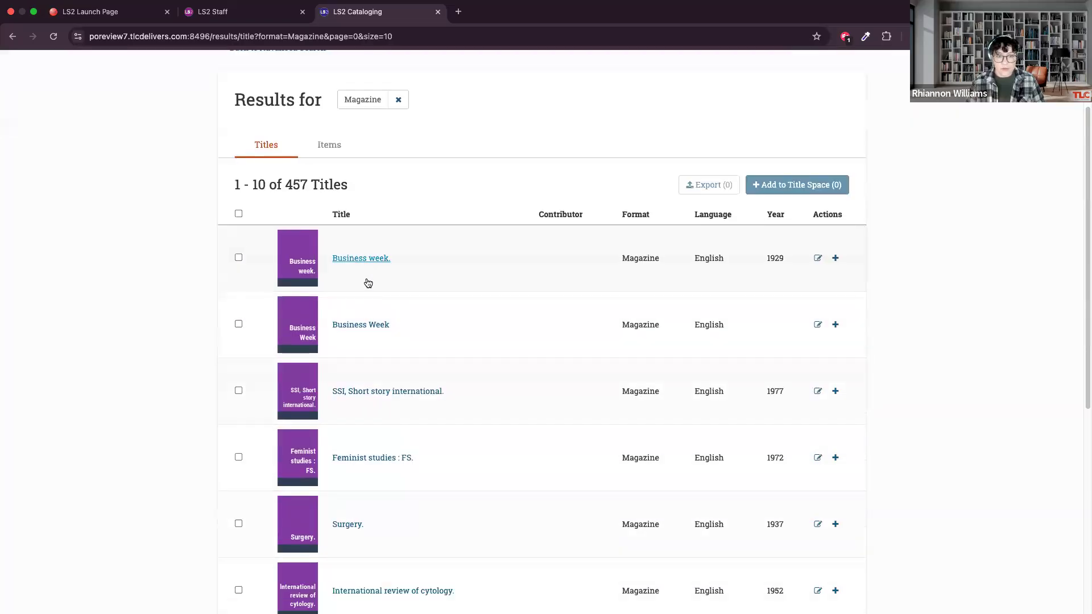
Open the physical items of the 1929 Business week title and save its subscription pattern as Weekly with Irregular / Unknown numbering.
{"action": "left_click", "coordinate": [358, 258]}
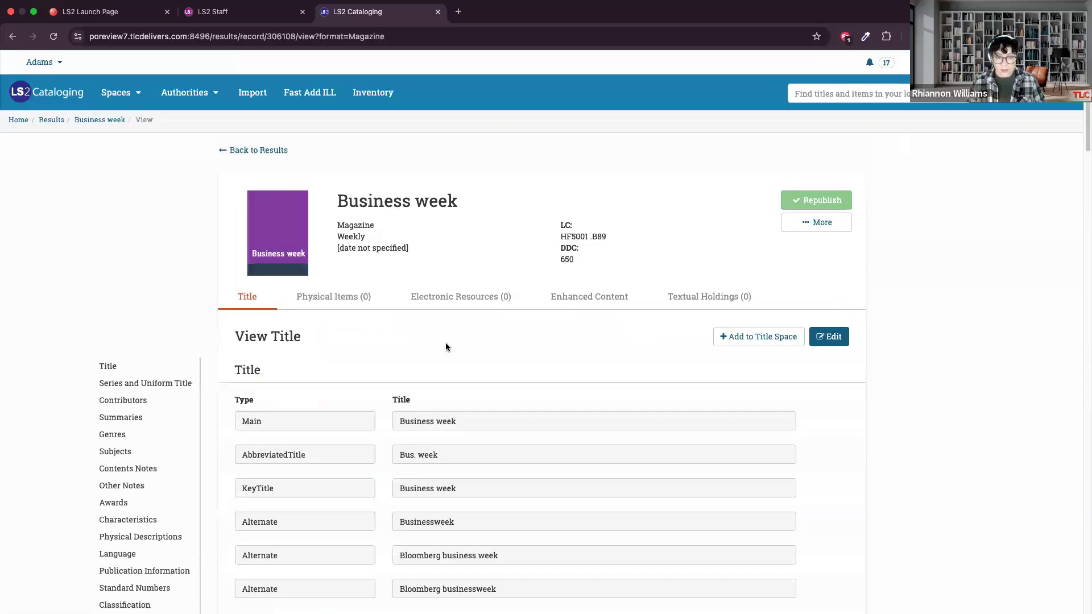
{"action": "left_click", "coordinate": [318, 298]}
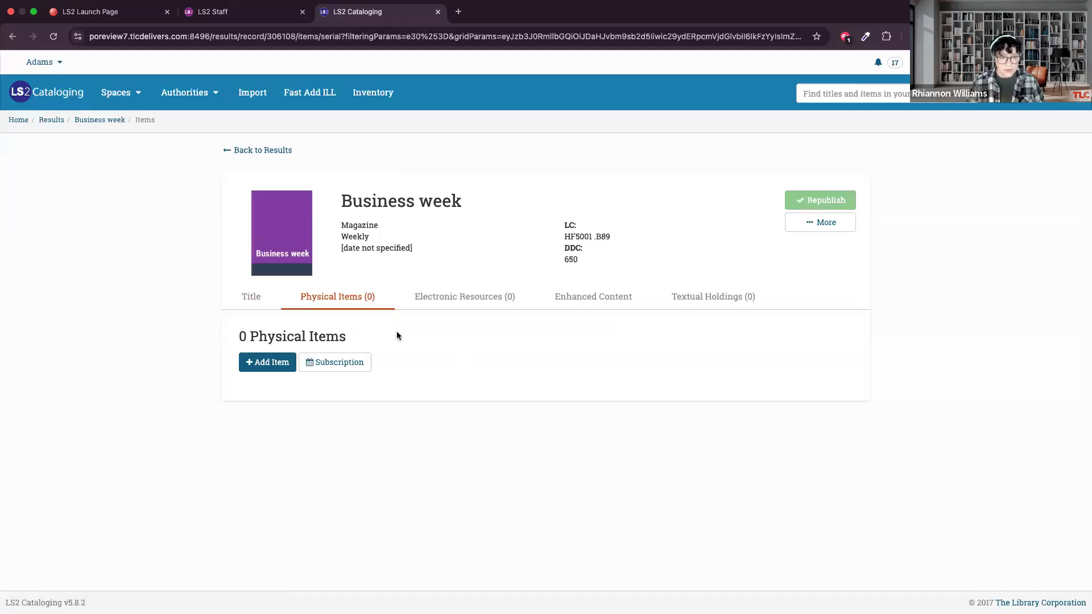
{"action": "left_click", "coordinate": [330, 362]}
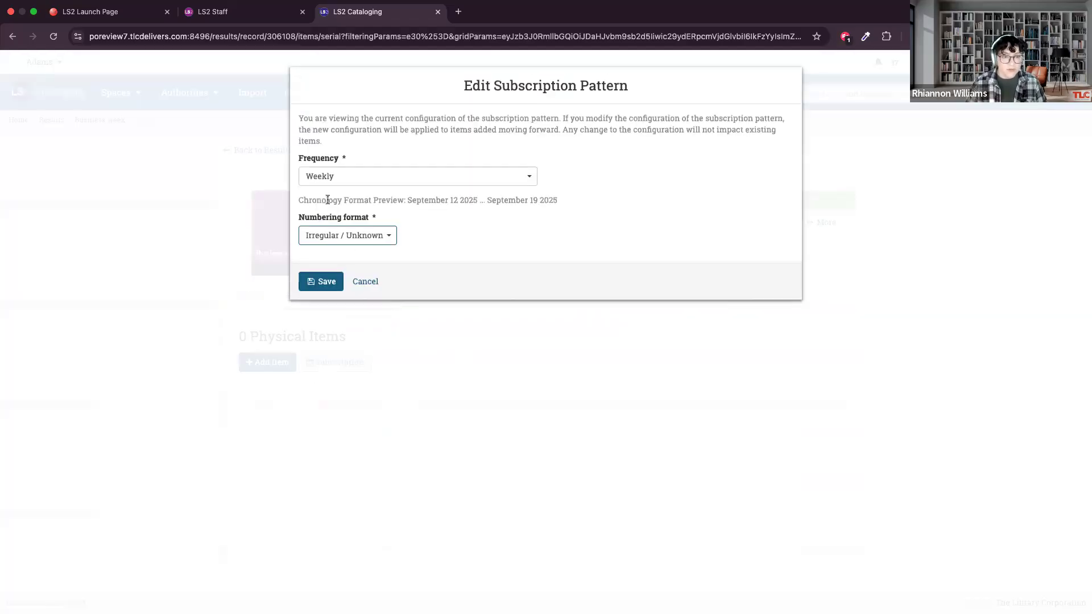
{"action": "left_click", "coordinate": [317, 289]}
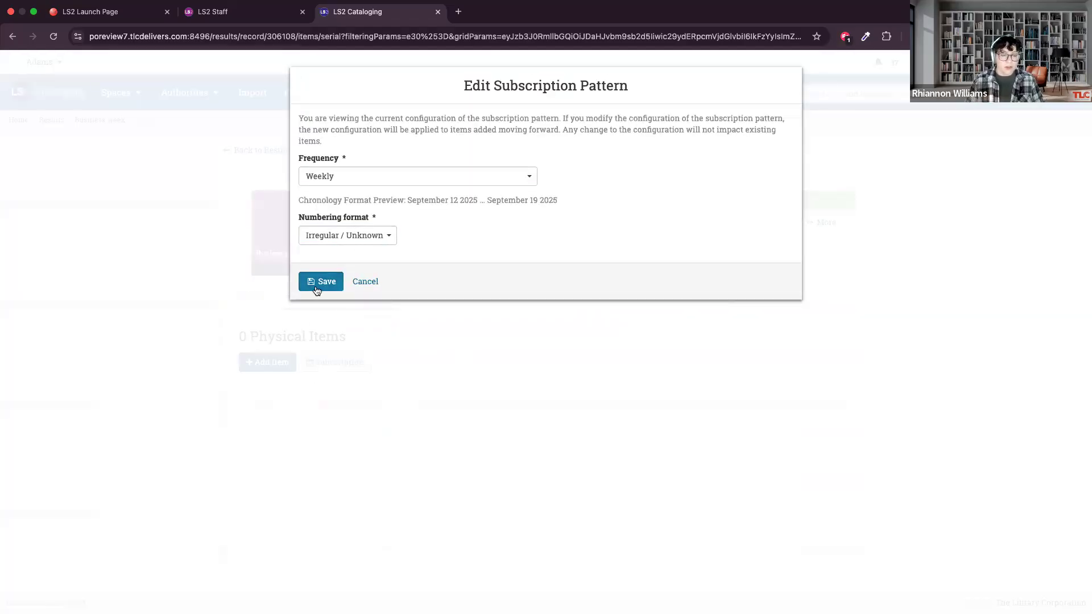
Start adding a Business week item, compare the Index and Supplement types, keep Basic, and enable barcode generation.
{"action": "left_click", "coordinate": [251, 362]}
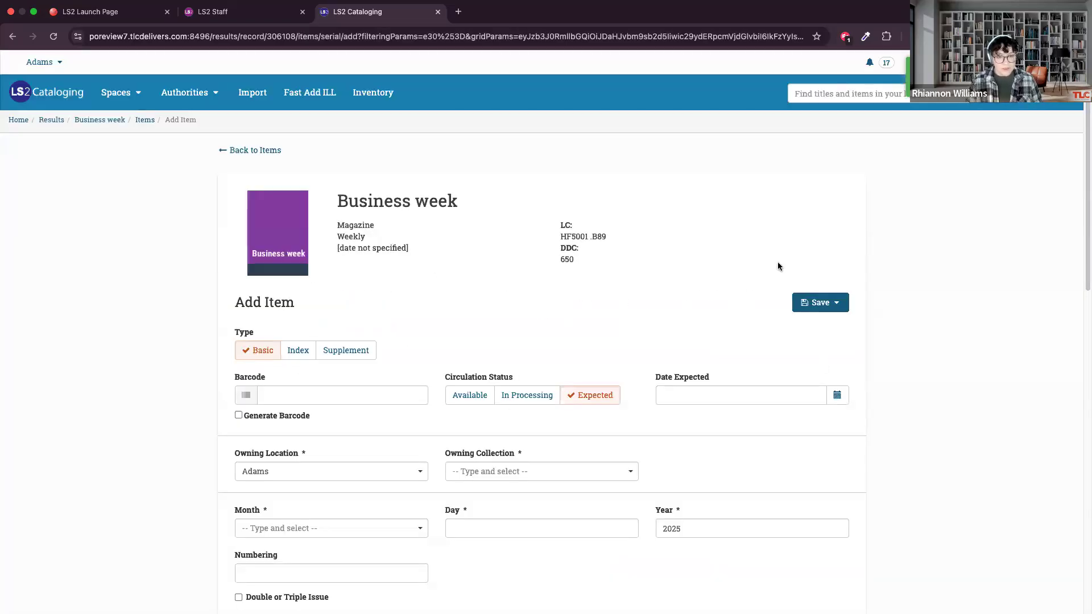
{"action": "scroll", "coordinate": [514, 269], "scroll_direction": "down", "scroll_amount": 3}
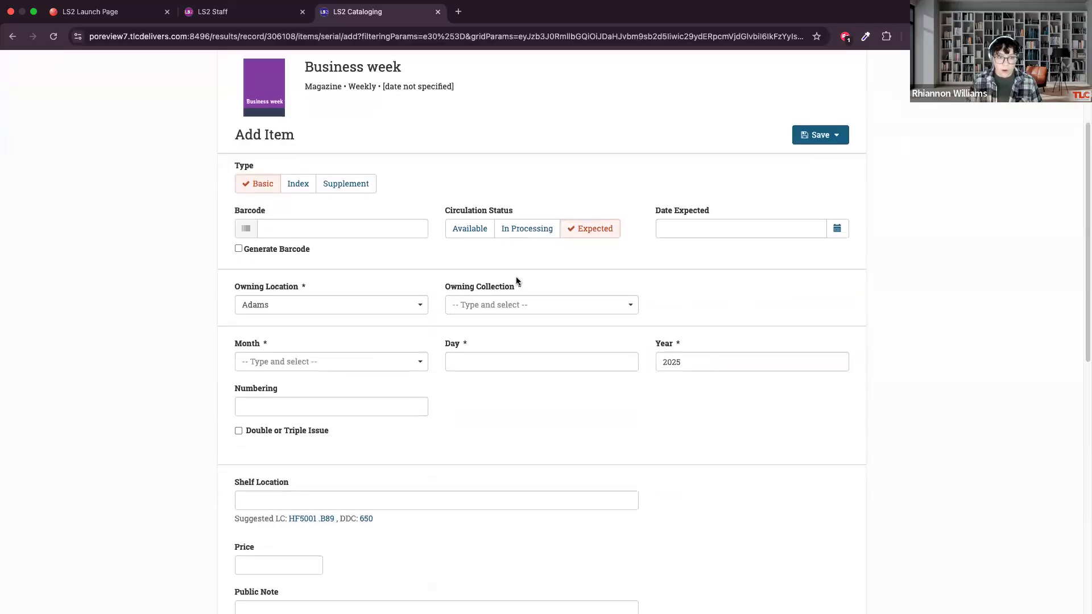
{"action": "scroll", "coordinate": [622, 244], "scroll_direction": "up", "scroll_amount": 1}
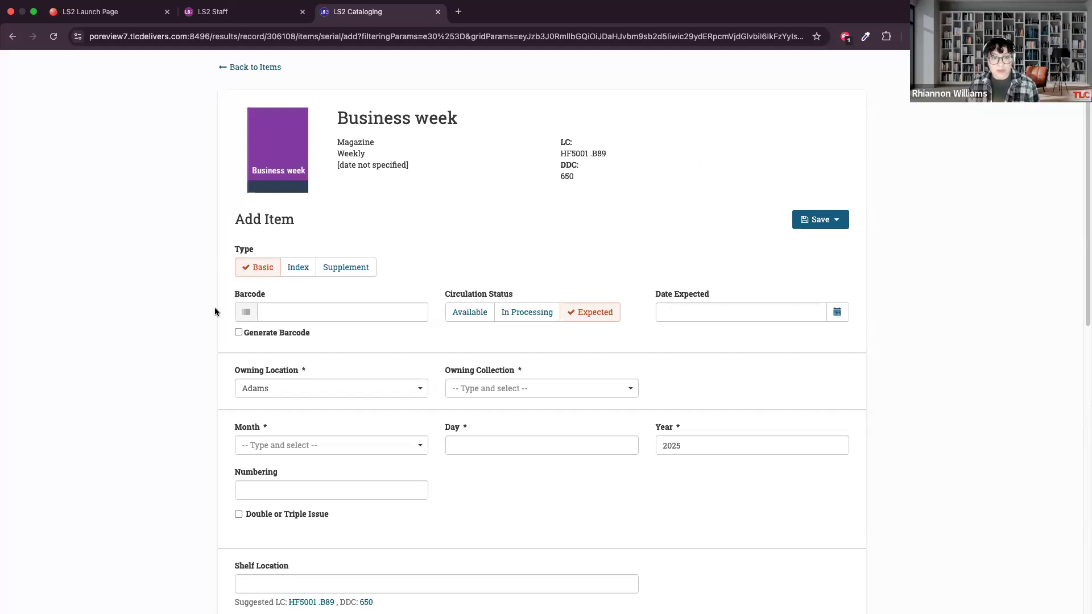
{"action": "left_click", "coordinate": [297, 267]}
{"action": "left_click", "coordinate": [347, 267]}
{"action": "left_click", "coordinate": [249, 268]}
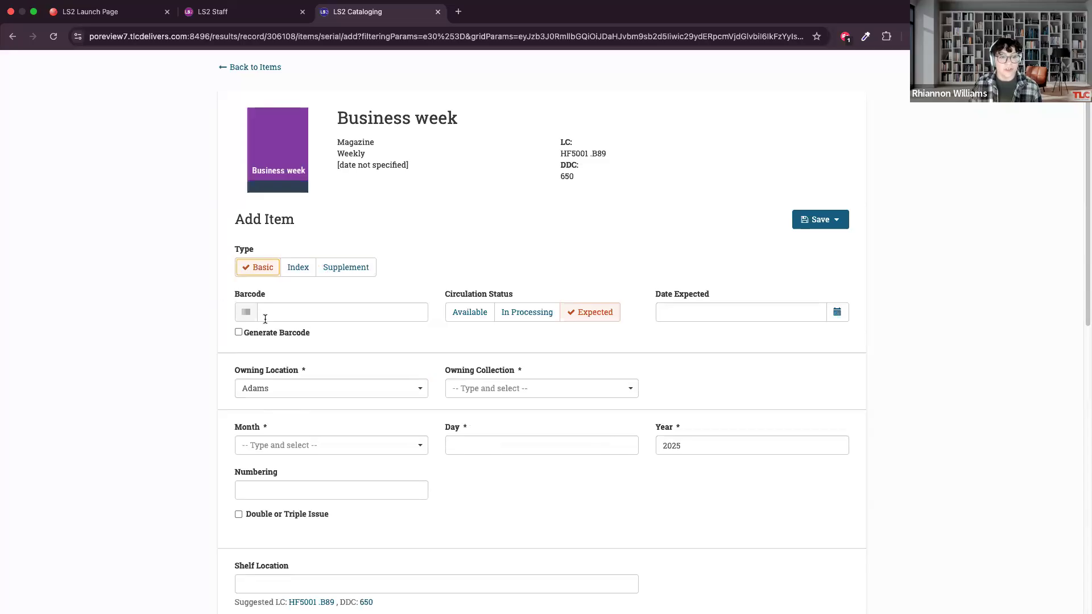
{"action": "left_click", "coordinate": [245, 332]}
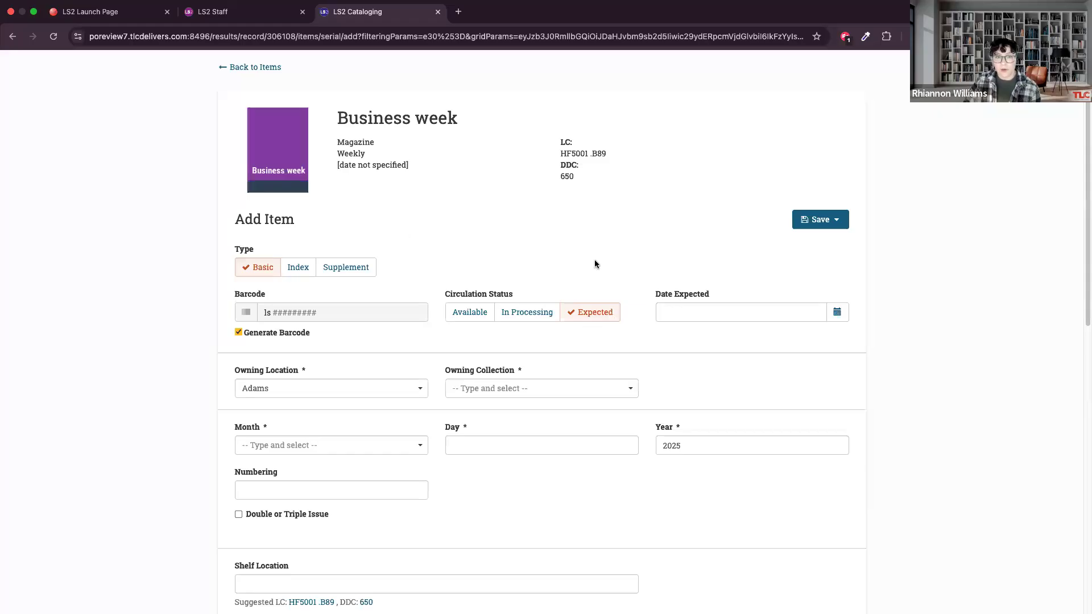
Set the new item's expected date to 10/03/2025.
{"action": "left_click", "coordinate": [836, 320]}
{"action": "left_click", "coordinate": [807, 334]}
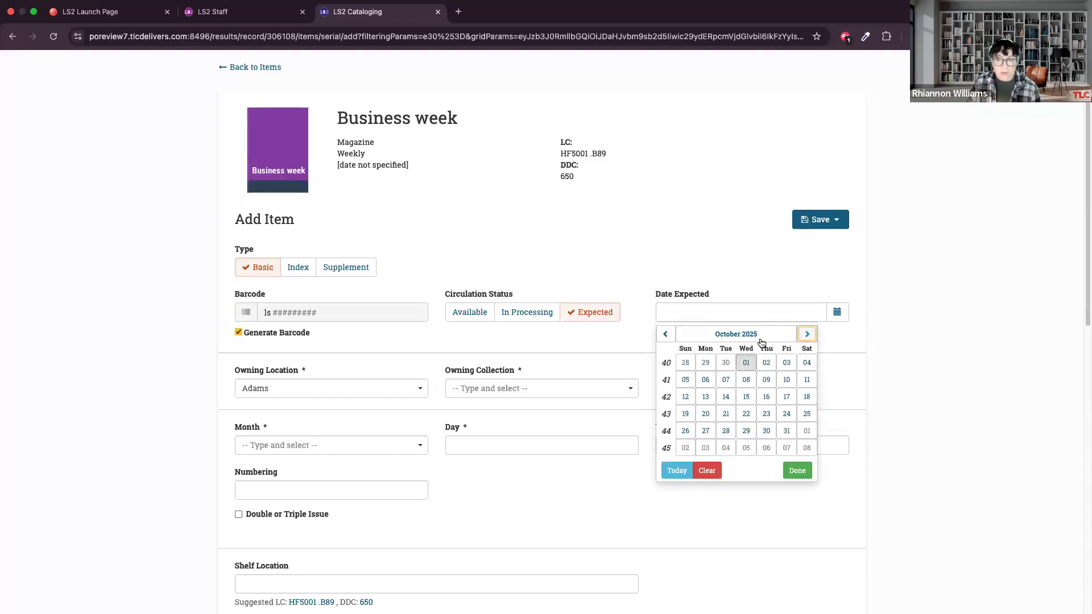
{"action": "left_click", "coordinate": [787, 362]}
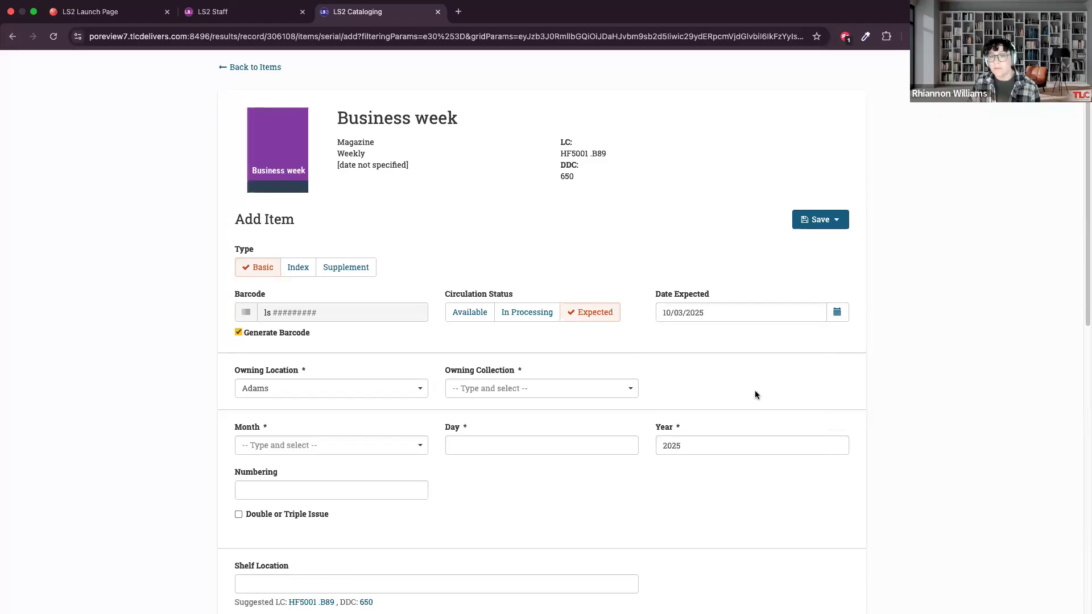
Change the new item's expected date to 09/30/2025.
{"action": "left_click", "coordinate": [836, 312]}
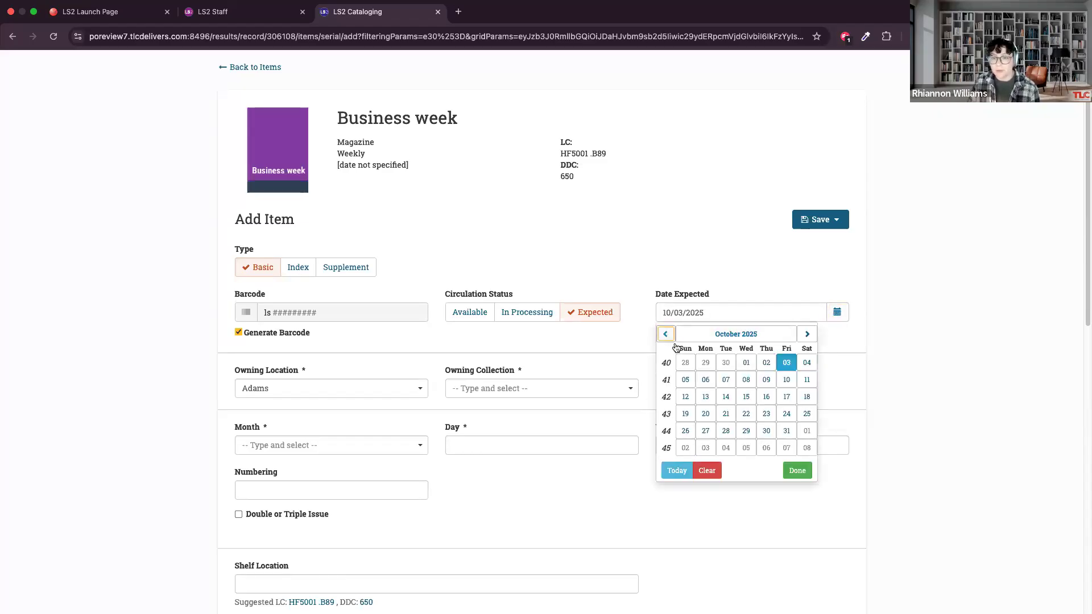
{"action": "left_click", "coordinate": [669, 337]}
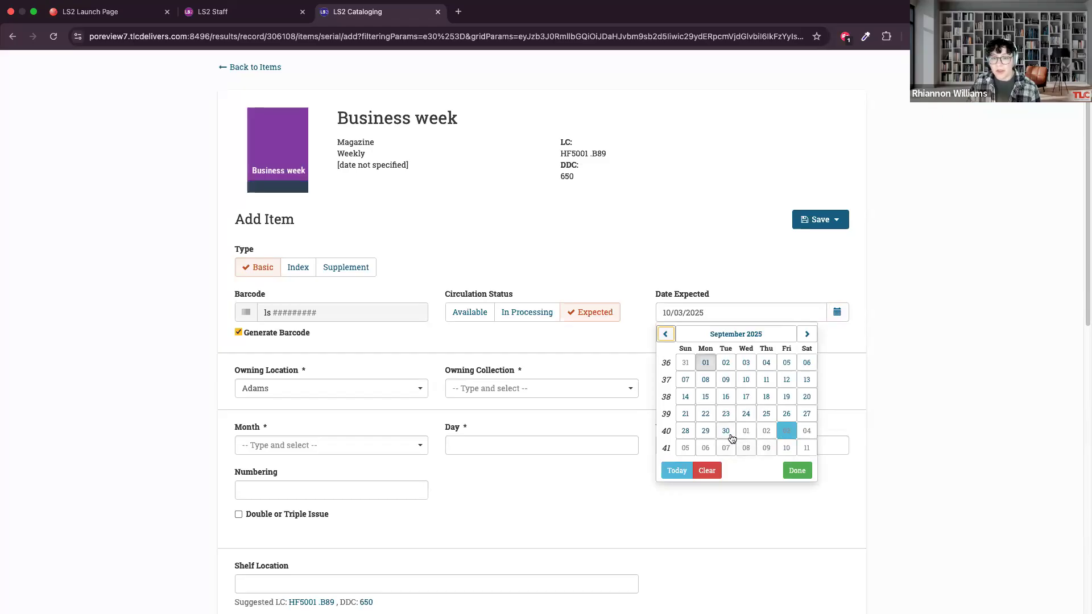
{"action": "left_click", "coordinate": [729, 435]}
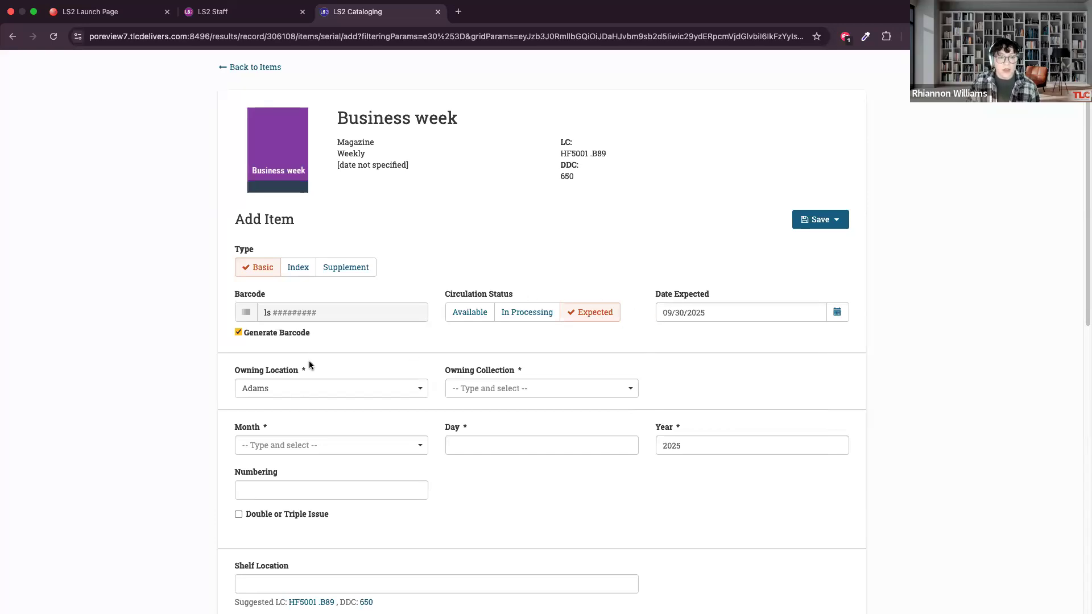
Set the new Business week item's owning location to Inwood Public.
{"action": "scroll", "coordinate": [308, 364], "scroll_direction": "down", "scroll_amount": 1}
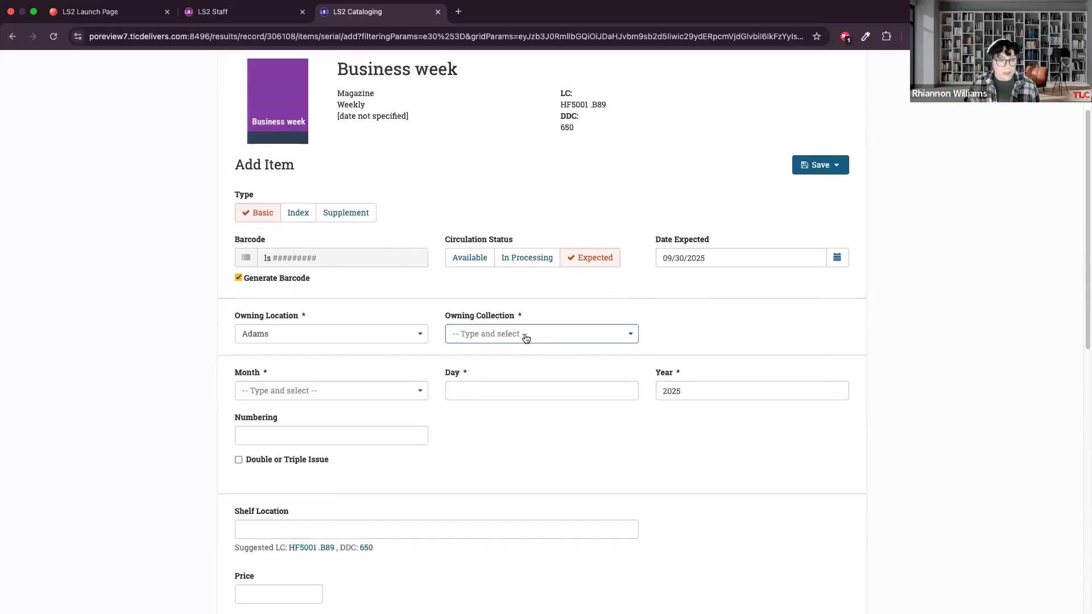
{"action": "left_click", "coordinate": [332, 340]}
{"action": "left_click", "coordinate": [317, 359]}
{"action": "left_click", "coordinate": [519, 334]}
{"action": "left_click", "coordinate": [390, 334]}
{"action": "scroll", "coordinate": [327, 398], "scroll_direction": "down", "scroll_amount": 1}
{"action": "scroll", "coordinate": [327, 398], "scroll_direction": "down", "scroll_amount": 2}
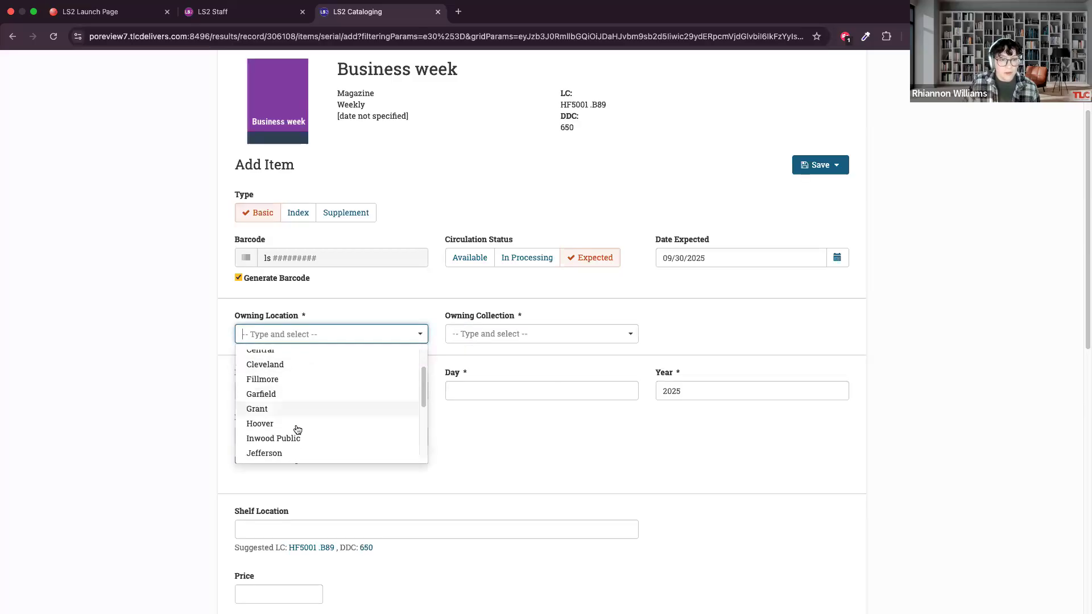
{"action": "left_click", "coordinate": [297, 437]}
Set the item's owning collection to Magazine (IMAG).
{"action": "left_click", "coordinate": [496, 328]}
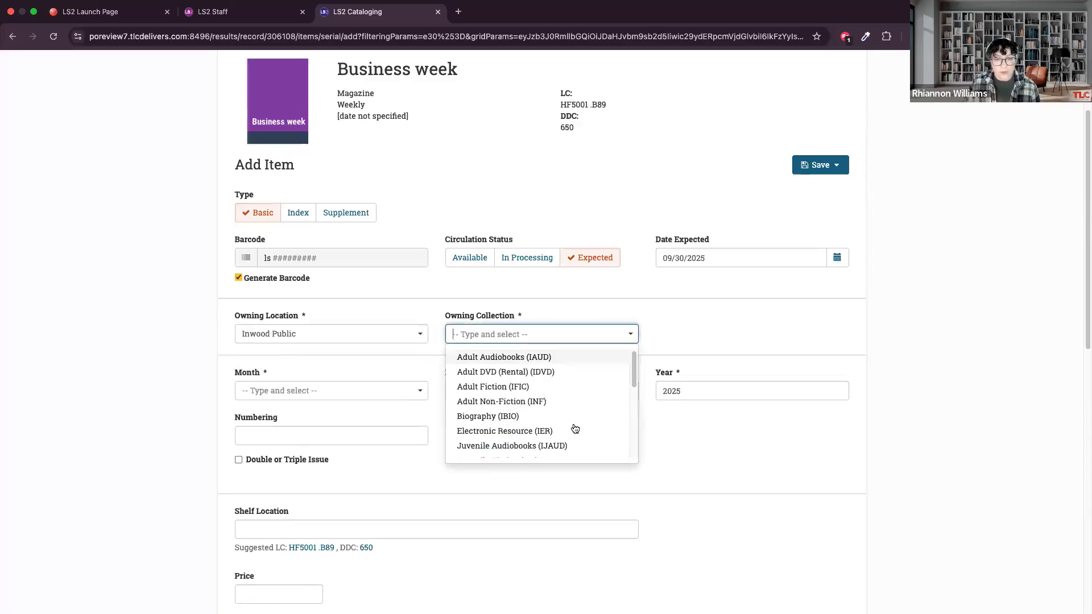
{"action": "scroll", "coordinate": [546, 417], "scroll_direction": "down", "scroll_amount": 3}
{"action": "scroll", "coordinate": [529, 418], "scroll_direction": "down", "scroll_amount": 3}
{"action": "scroll", "coordinate": [519, 365], "scroll_direction": "up", "scroll_amount": 1}
{"action": "left_click", "coordinate": [546, 369]}
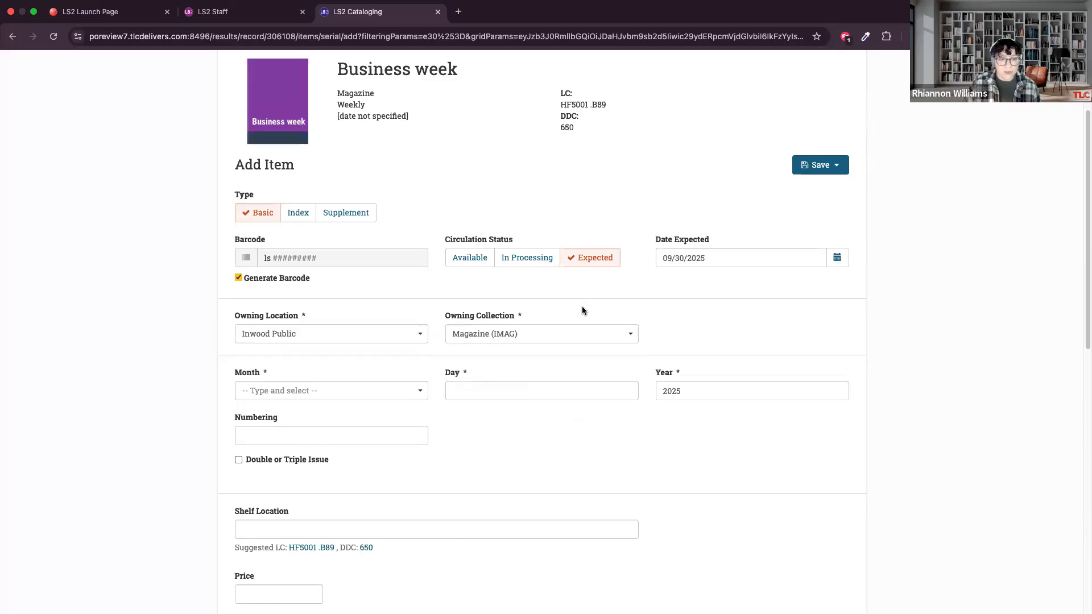
Set the issue date's month to October and day to 1, keeping the year 2025.
{"action": "scroll", "coordinate": [582, 306], "scroll_direction": "down", "scroll_amount": 3}
{"action": "scroll", "coordinate": [581, 311], "scroll_direction": "up", "scroll_amount": 3}
{"action": "scroll", "coordinate": [582, 323], "scroll_direction": "up", "scroll_amount": 2}
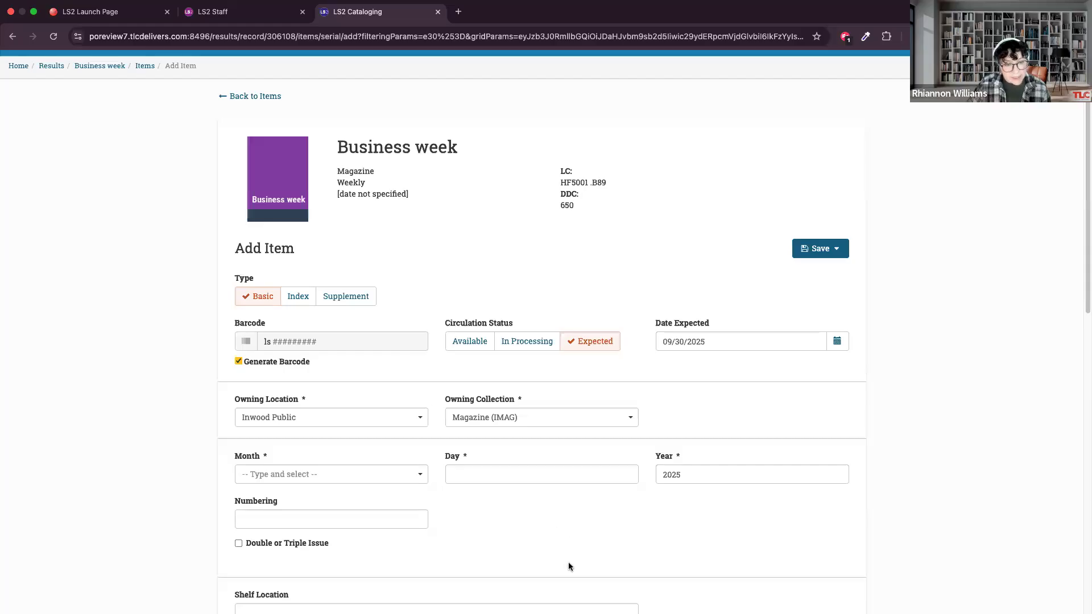
{"action": "left_click", "coordinate": [309, 472]}
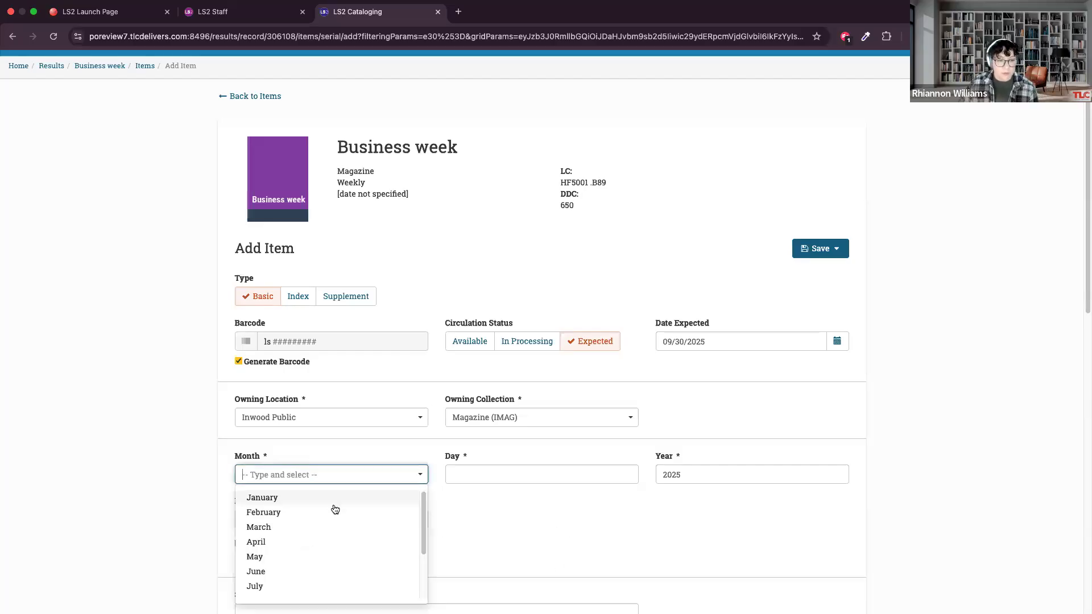
{"action": "scroll", "coordinate": [336, 508], "scroll_direction": "down", "scroll_amount": 3}
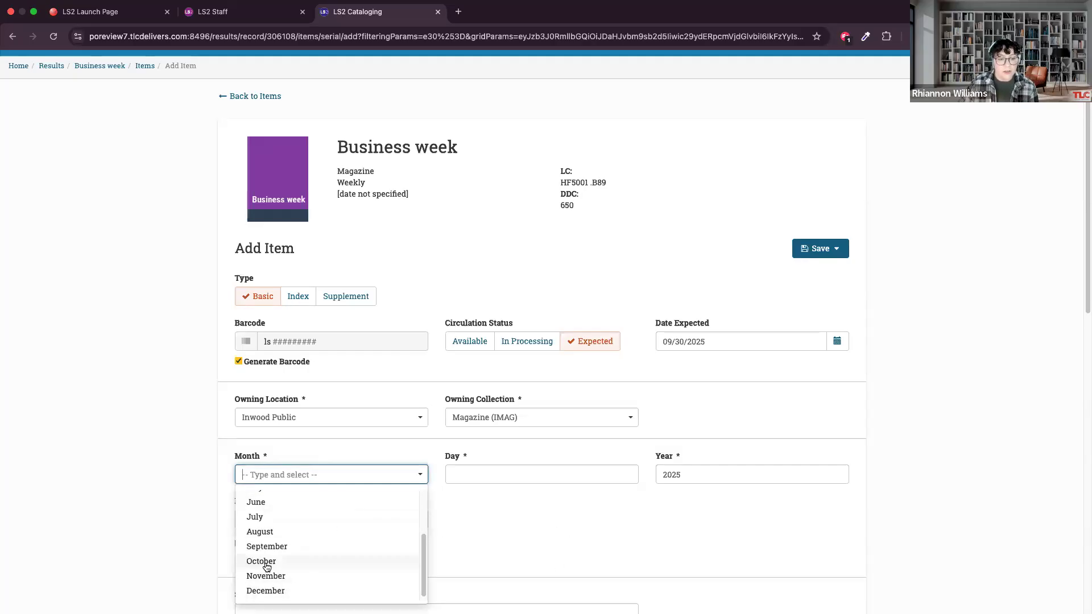
{"action": "left_click", "coordinate": [265, 560]}
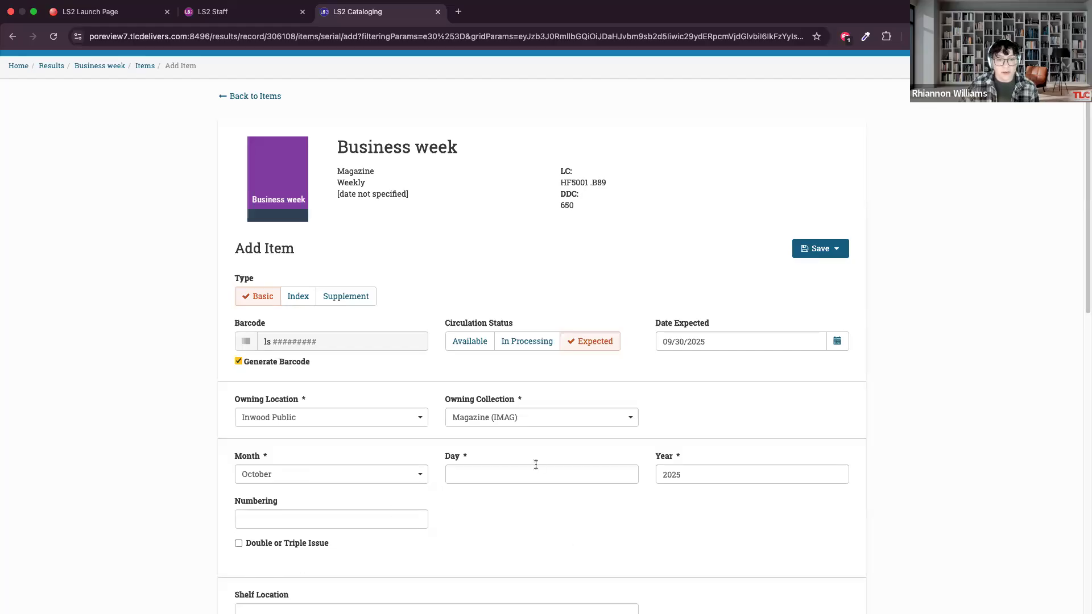
{"action": "left_click", "coordinate": [626, 472]}
{"action": "left_click", "coordinate": [626, 472]}
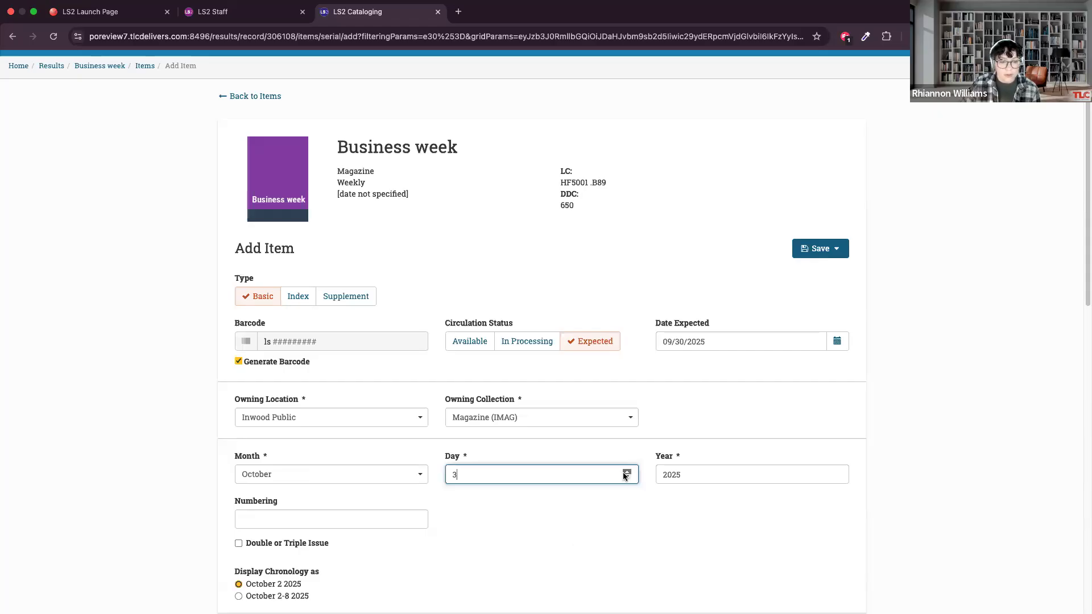
{"action": "left_click", "coordinate": [626, 472]}
{"action": "left_click", "coordinate": [626, 477]}
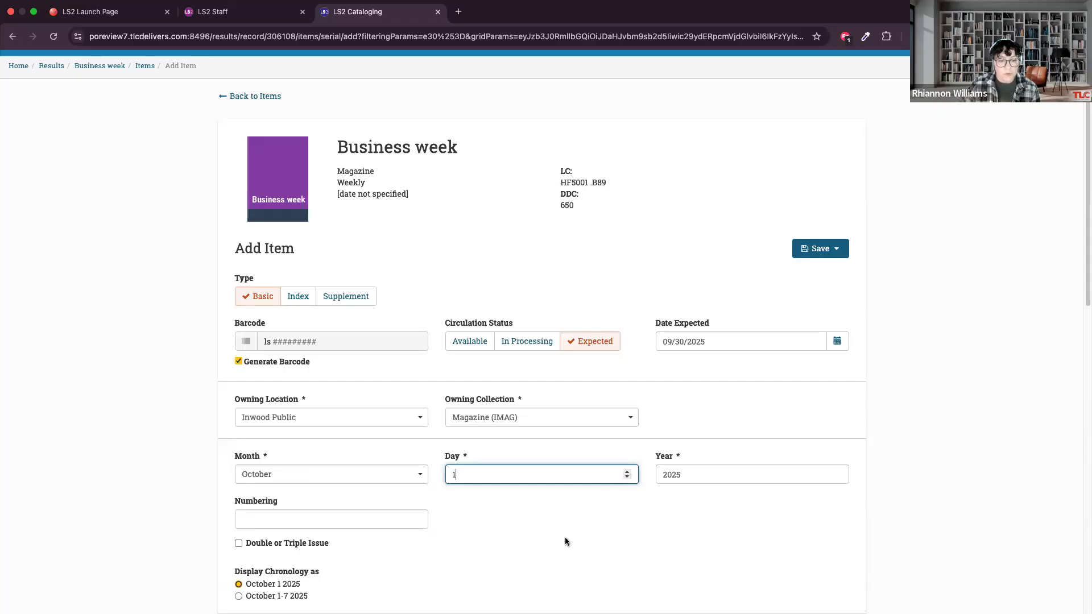
Display the issue's chronology as October 1-7 2025 and leave the numbering blank.
{"action": "scroll", "coordinate": [566, 537], "scroll_direction": "down", "scroll_amount": 3}
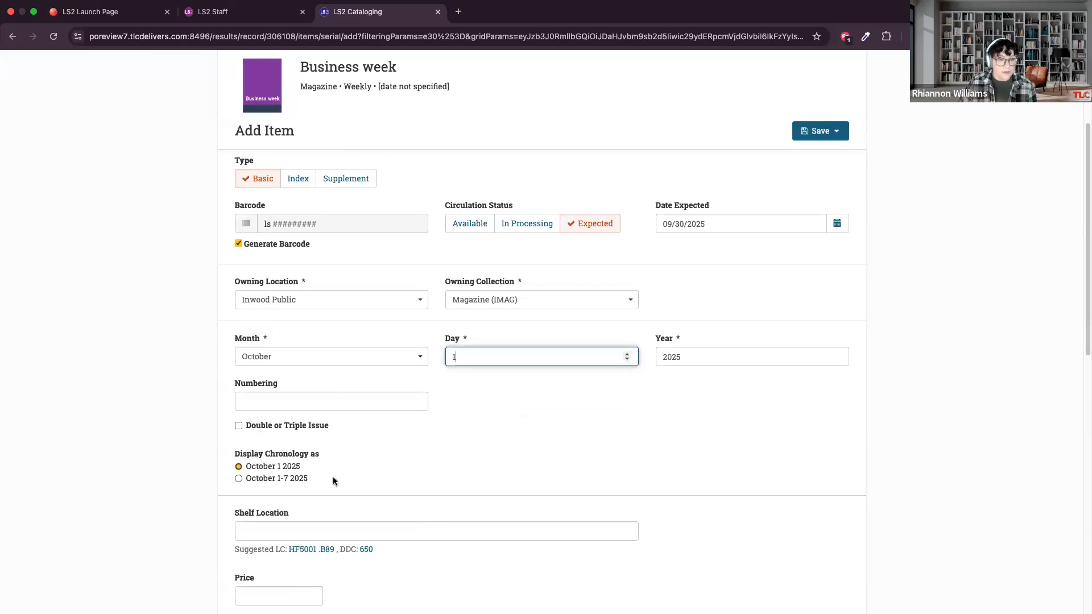
{"action": "left_click", "coordinate": [259, 482]}
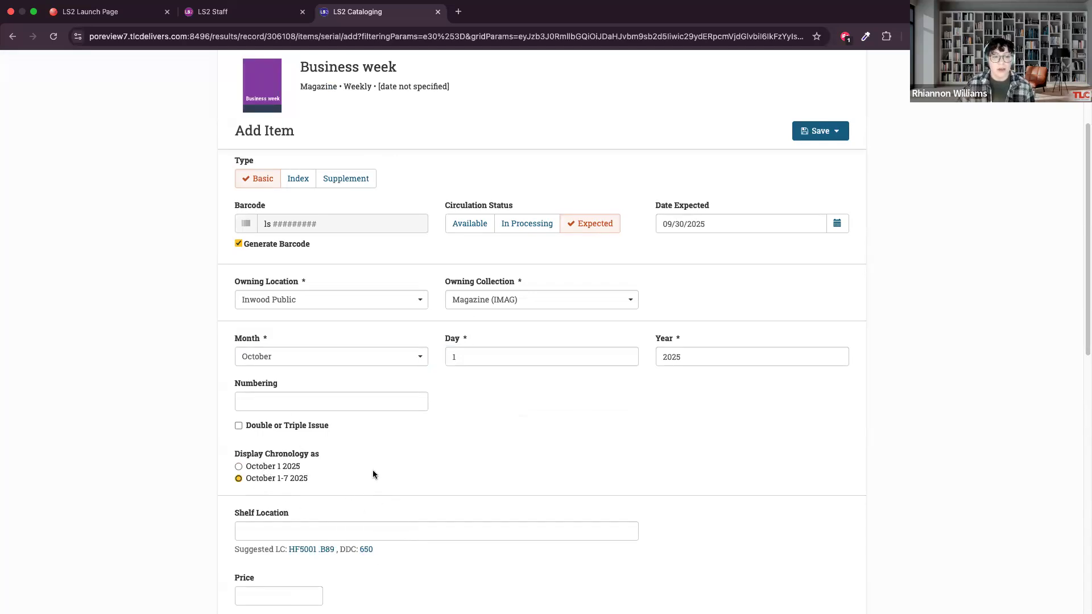
{"action": "left_click", "coordinate": [260, 403]}
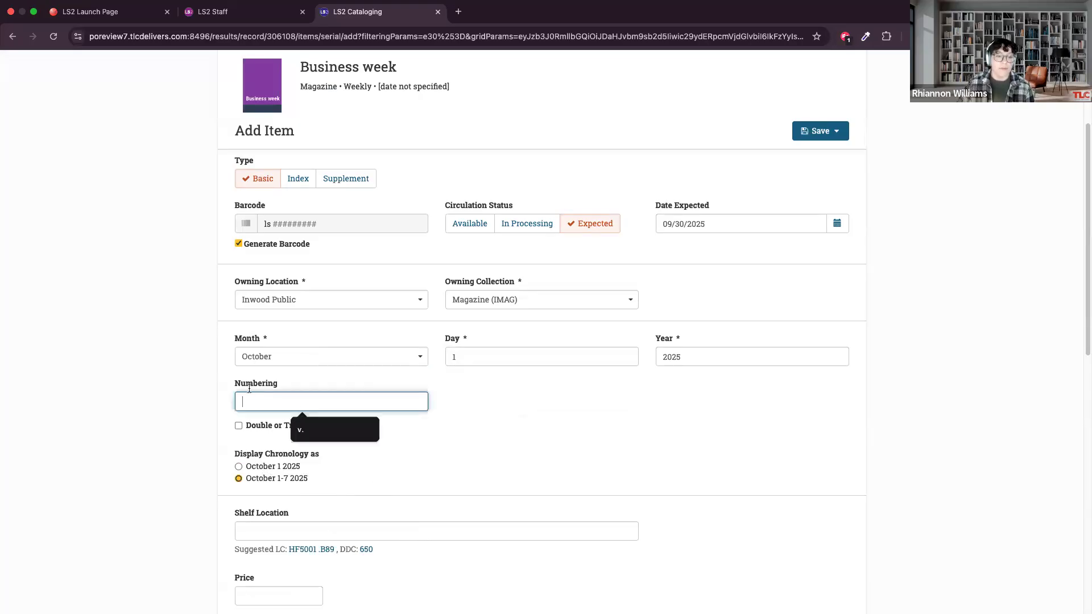
{"action": "left_click", "coordinate": [245, 386]}
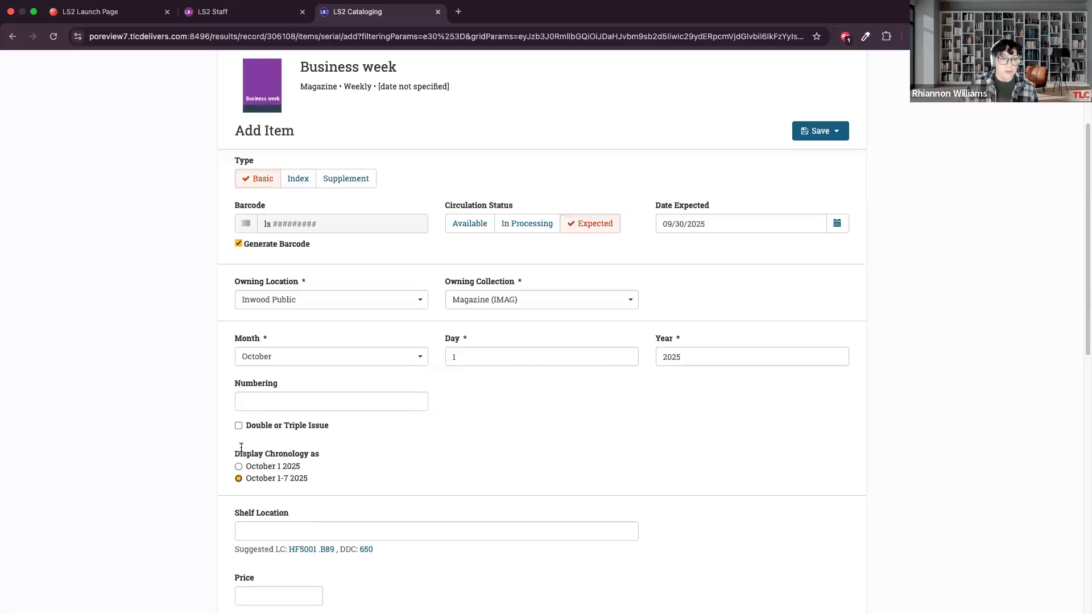
Enable Double or Triple Issue, compare the chronology choices for double and triple issues, and disable the option again.
{"action": "left_click", "coordinate": [239, 426]}
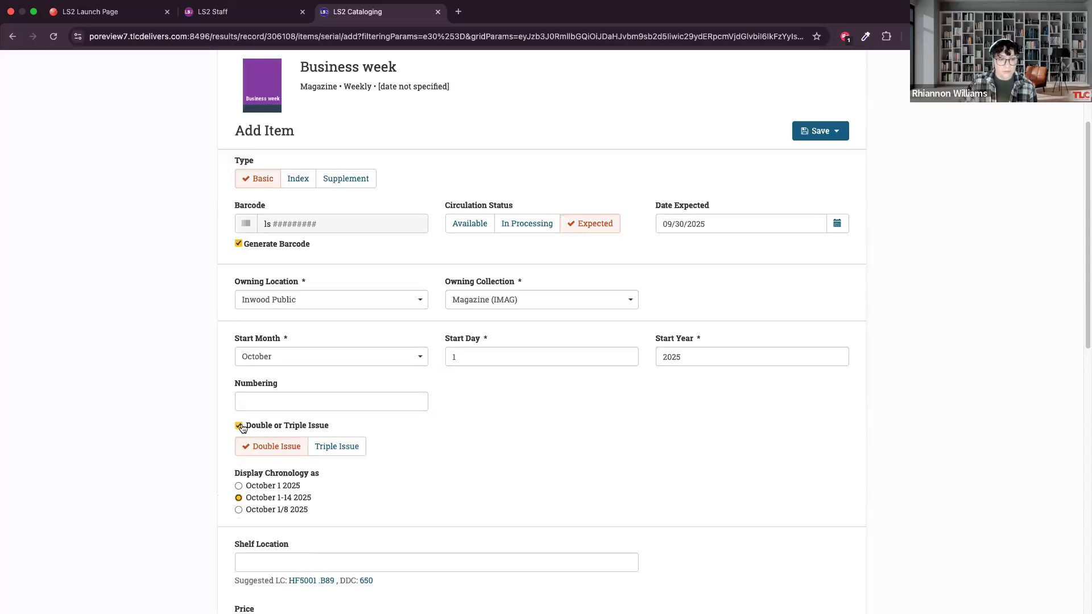
{"action": "left_click", "coordinate": [347, 451]}
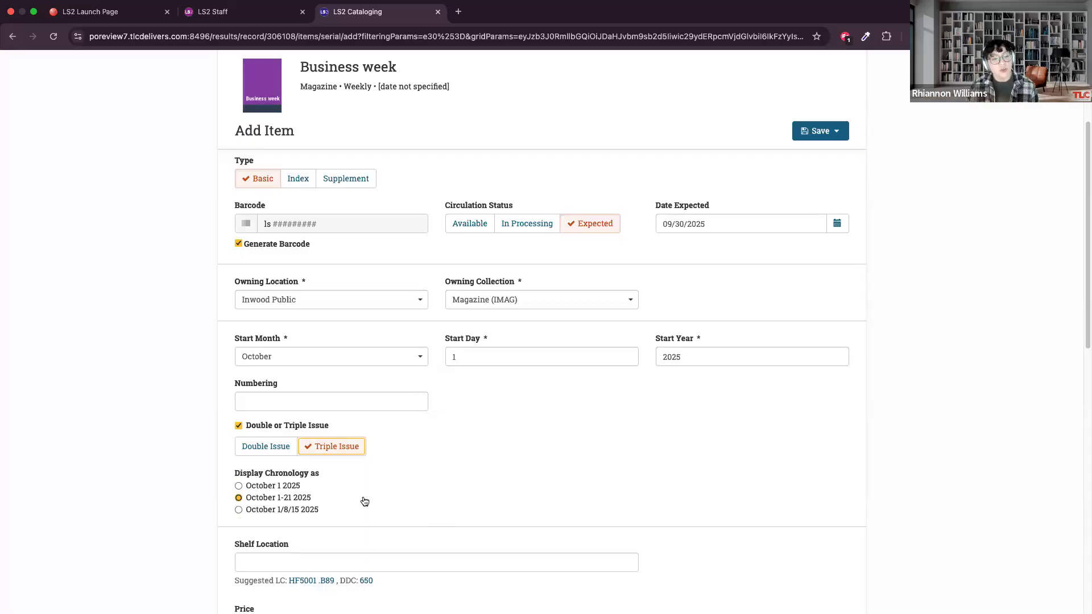
{"action": "left_click", "coordinate": [277, 444]}
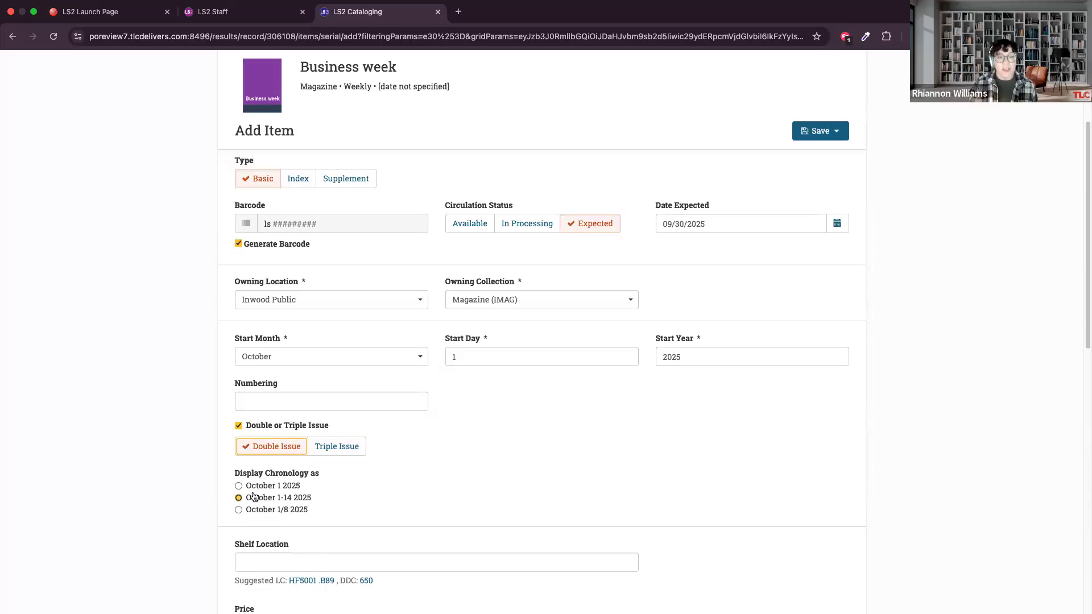
{"action": "left_click", "coordinate": [335, 450]}
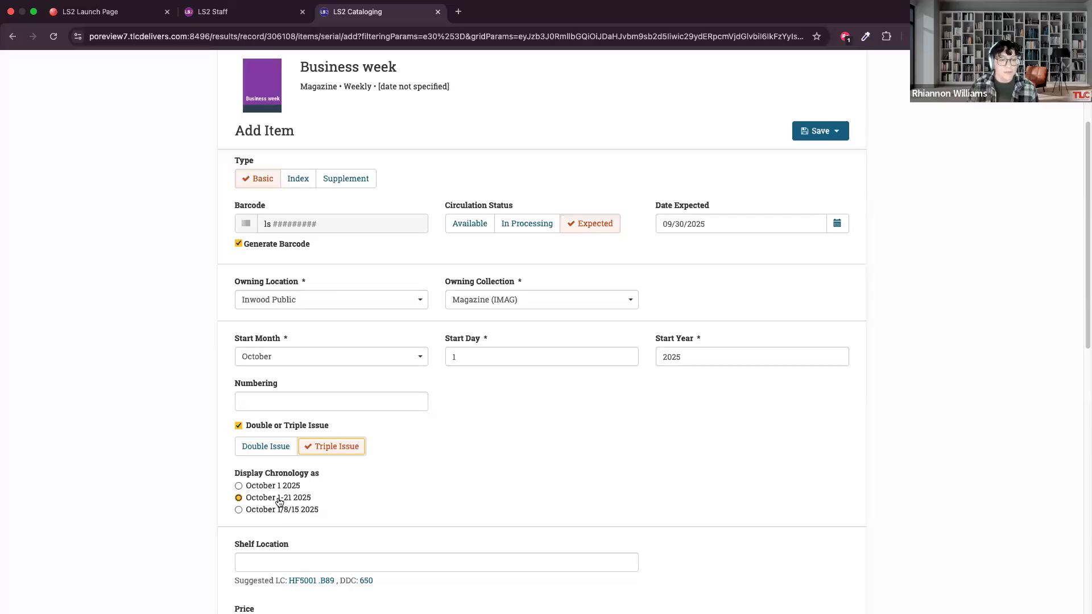
{"action": "left_click", "coordinate": [273, 447]}
{"action": "left_click", "coordinate": [238, 424]}
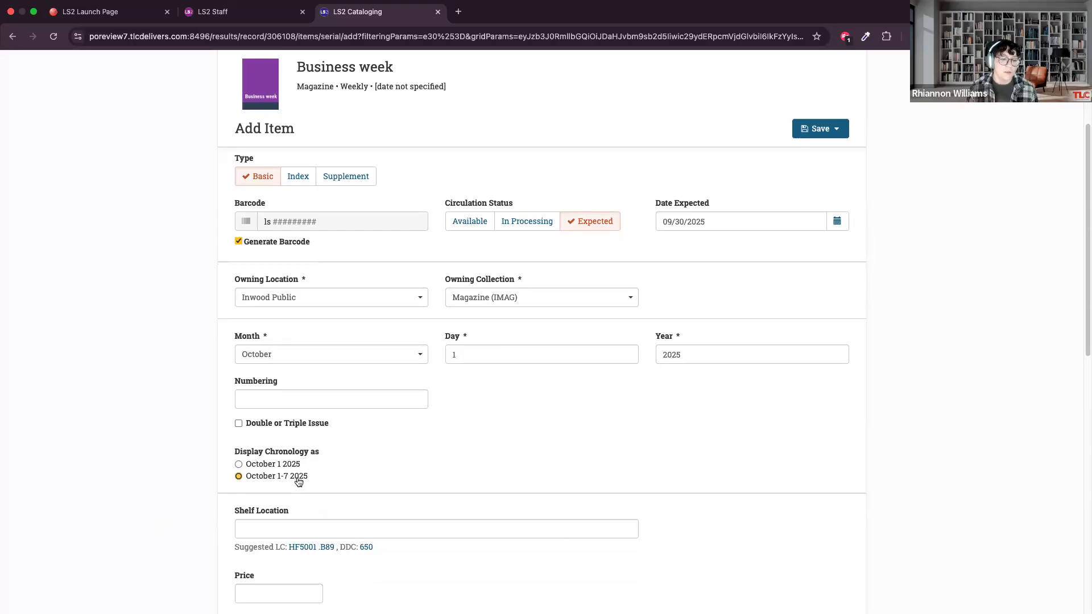
Try the suggested DDC number 650 and LC number HF5001 .B89 as the item's shelf location.
{"action": "scroll", "coordinate": [412, 477], "scroll_direction": "down", "scroll_amount": 5}
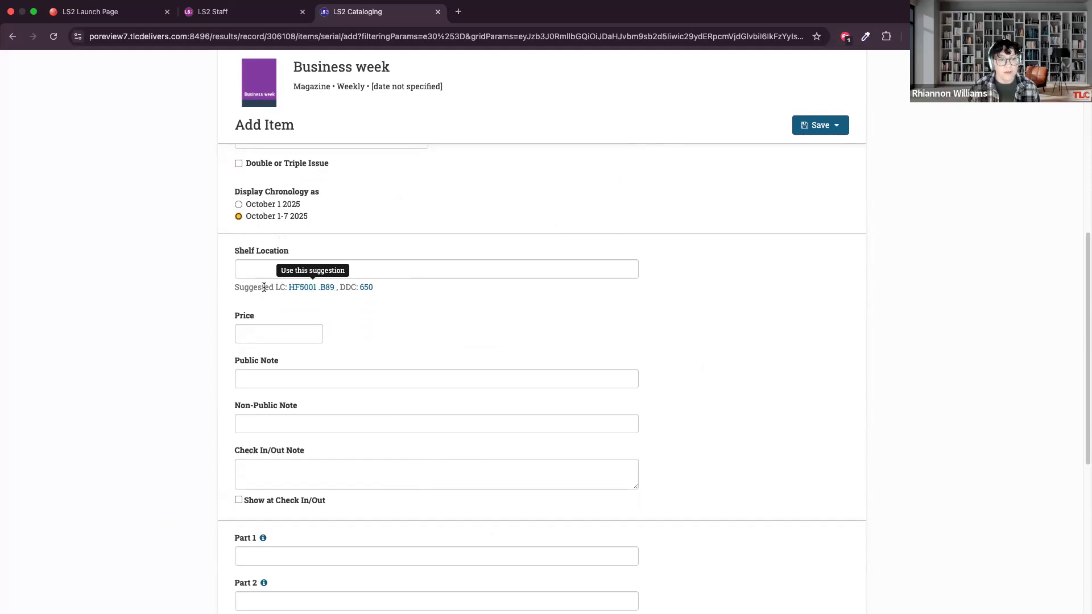
{"action": "left_click", "coordinate": [311, 290]}
{"action": "left_click", "coordinate": [366, 288]}
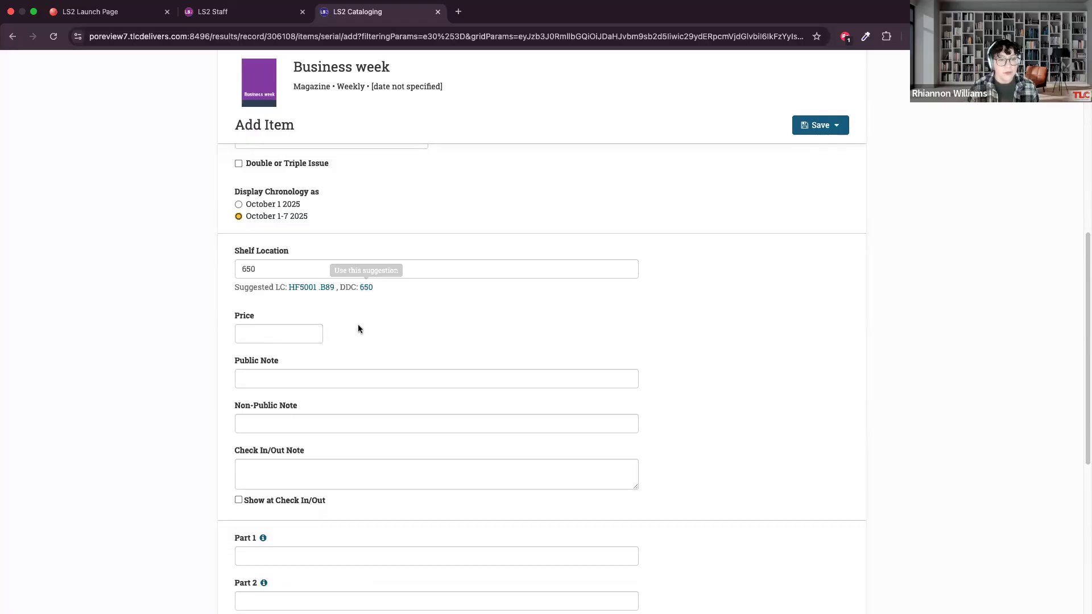
{"action": "left_click", "coordinate": [307, 288]}
{"action": "left_click", "coordinate": [366, 287]}
{"action": "left_click", "coordinate": [307, 288]}
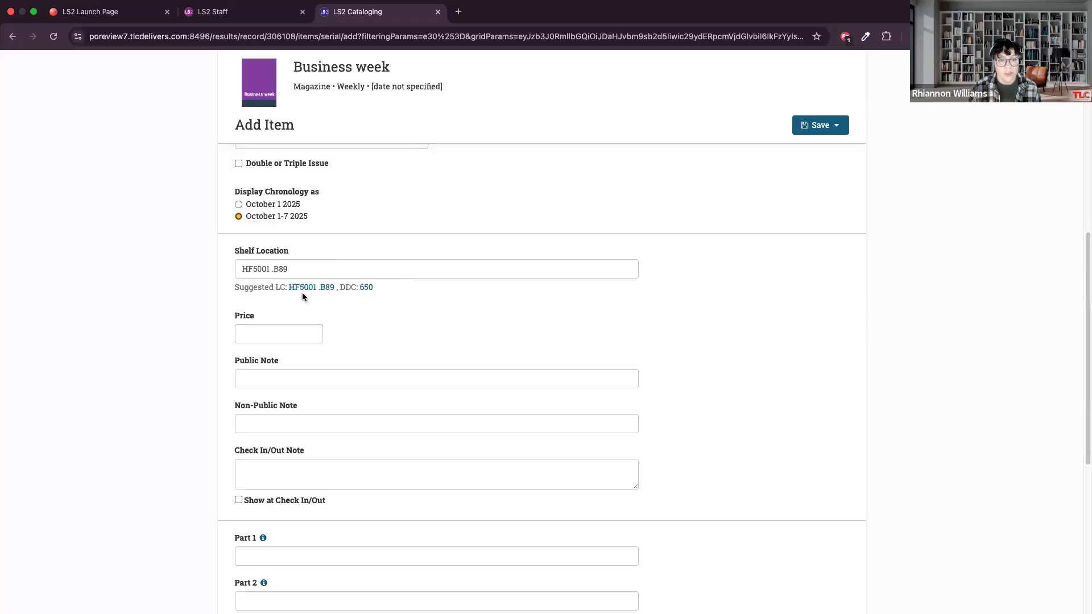
Replace the shelf location with MAG BUSINESS WEEK.
{"action": "triple_click", "coordinate": [304, 268]}
{"action": "key", "text": "BackSpace"}
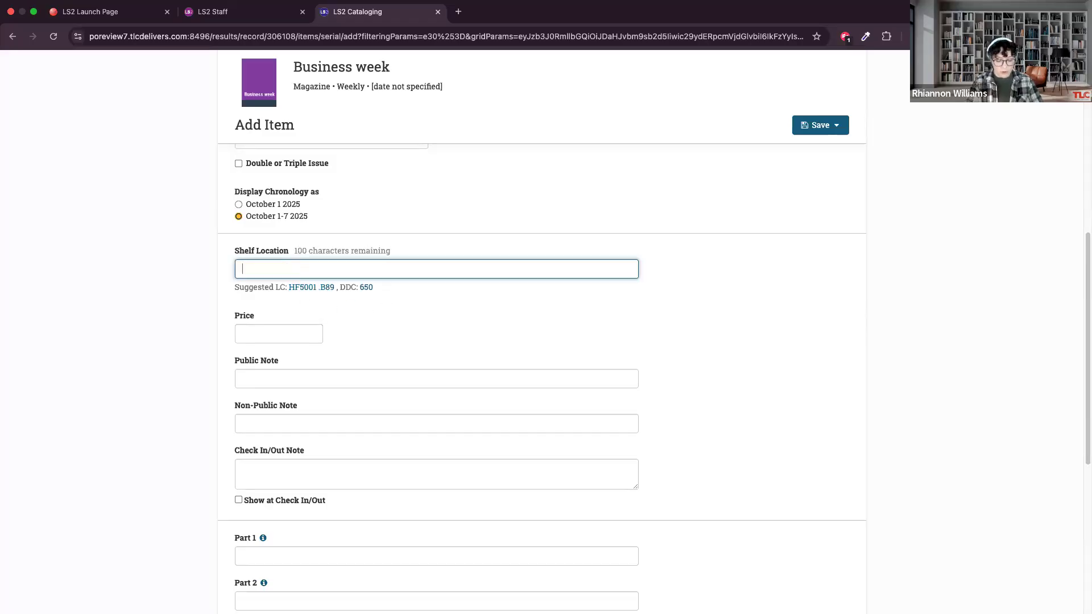
{"action": "type", "text": "MAG"}
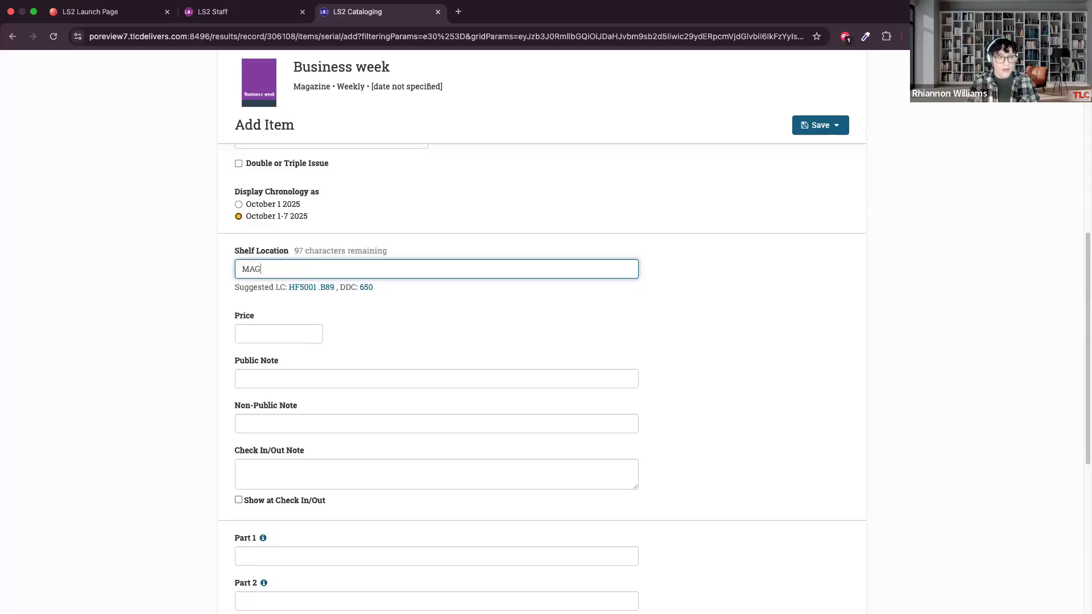
{"action": "type", "text": " BUSINESS WEEK"}
{"action": "left_click", "coordinate": [392, 286]}
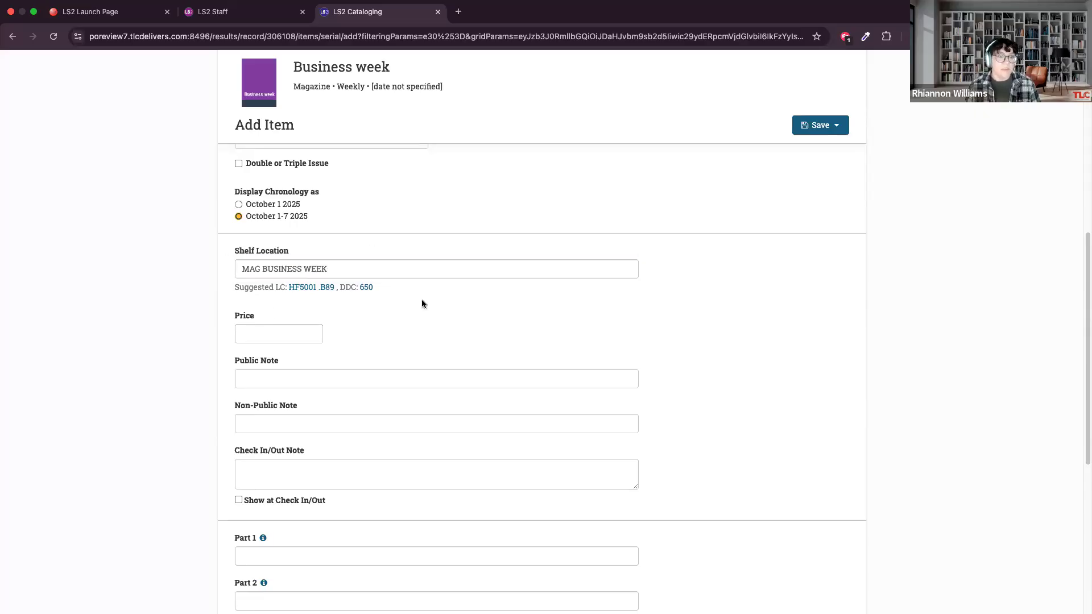
Change the item's shelf location to MAGAZINE.
{"action": "triple_click", "coordinate": [346, 273]}
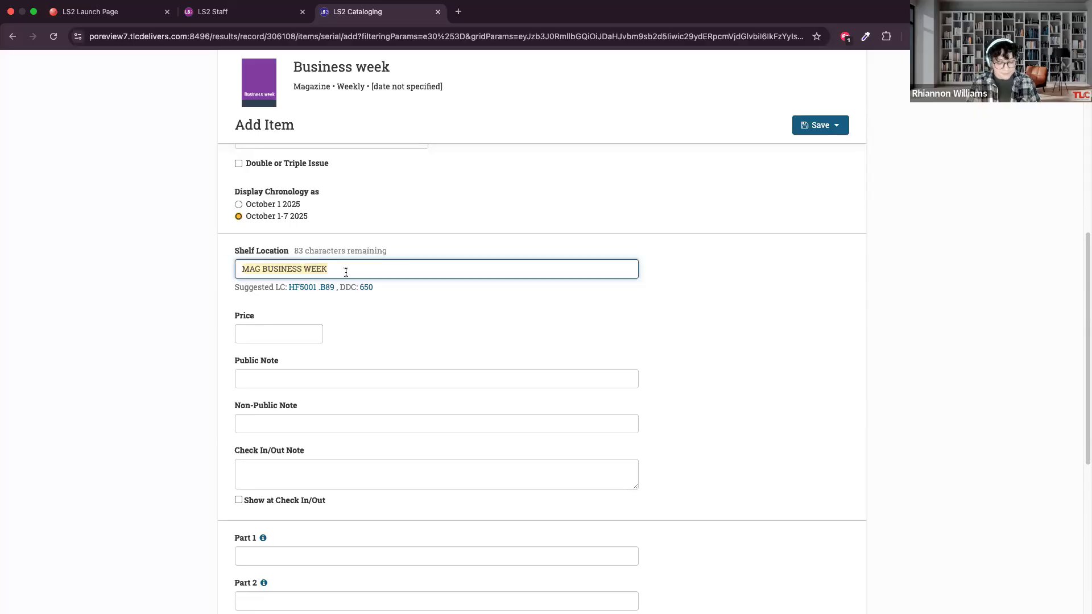
{"action": "key", "text": "BackSpace"}
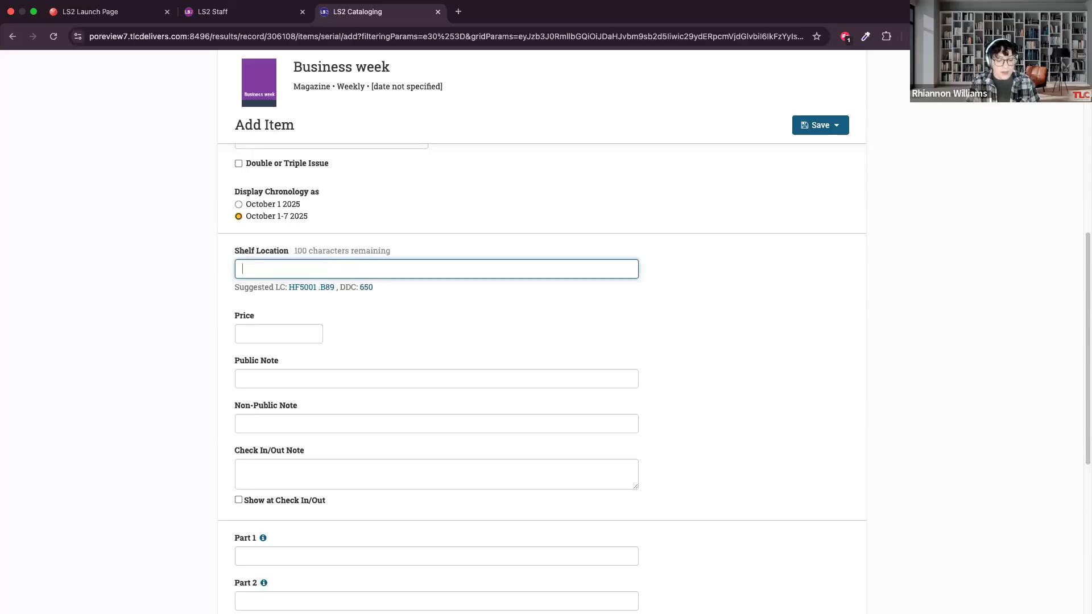
{"action": "type", "text": "MAGAZINE"}
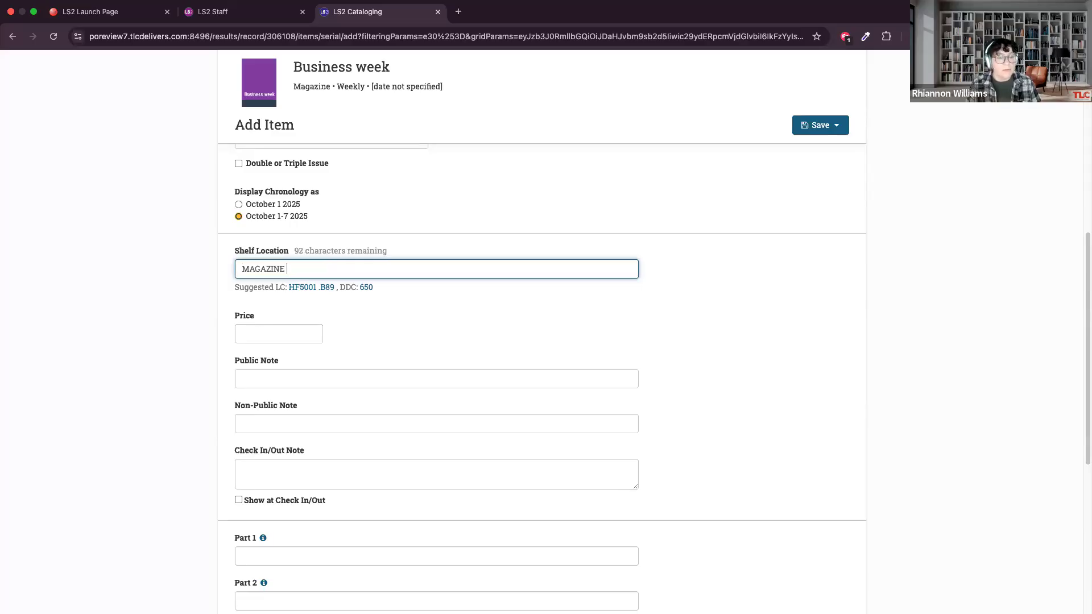
{"action": "left_click", "coordinate": [438, 314]}
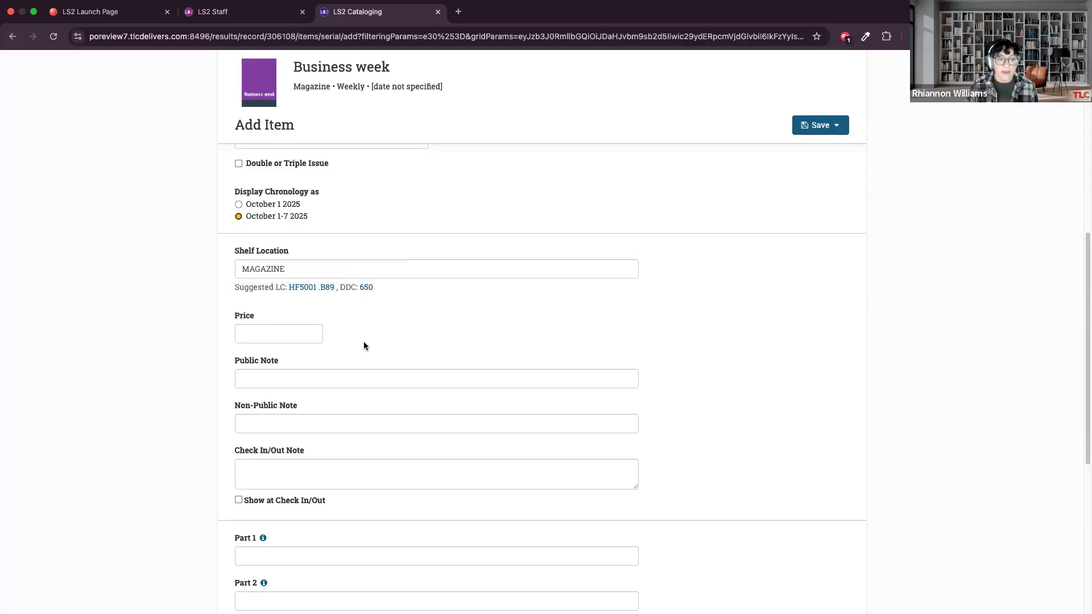
Review the remaining item fields, including price, notes, parts, donation, funding and source, and return to the start of the form.
{"action": "scroll", "coordinate": [347, 343], "scroll_direction": "down", "scroll_amount": 1}
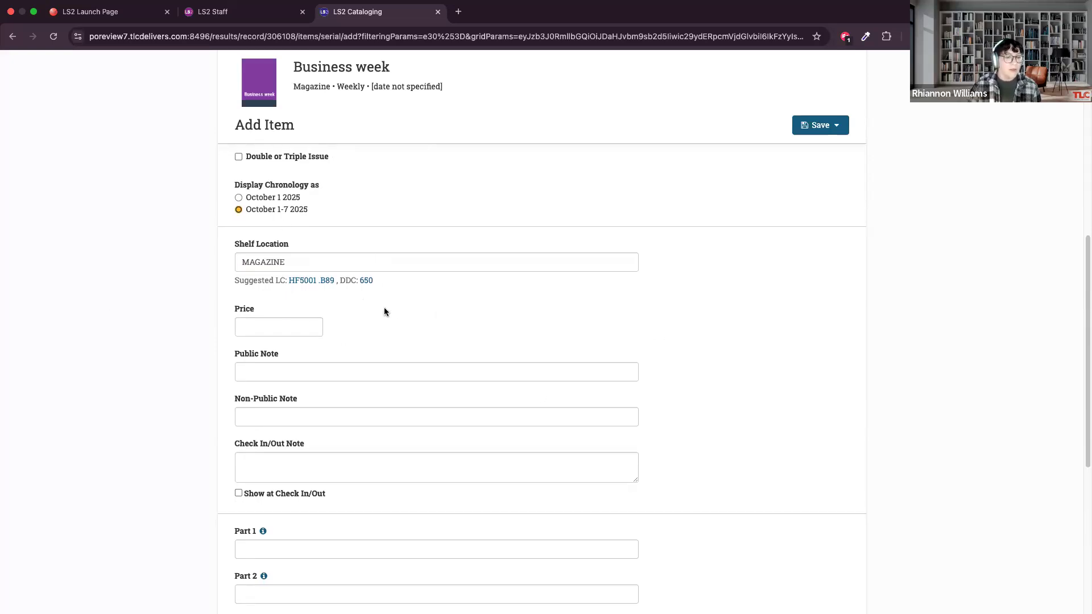
{"action": "scroll", "coordinate": [384, 301], "scroll_direction": "down", "scroll_amount": 3}
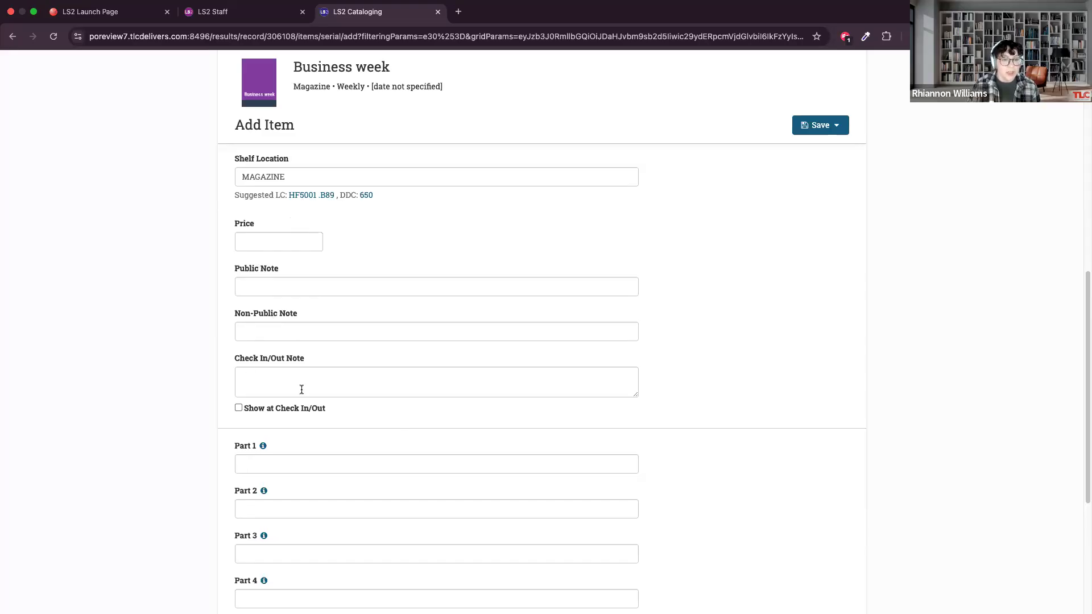
{"action": "scroll", "coordinate": [307, 386], "scroll_direction": "up", "scroll_amount": 3}
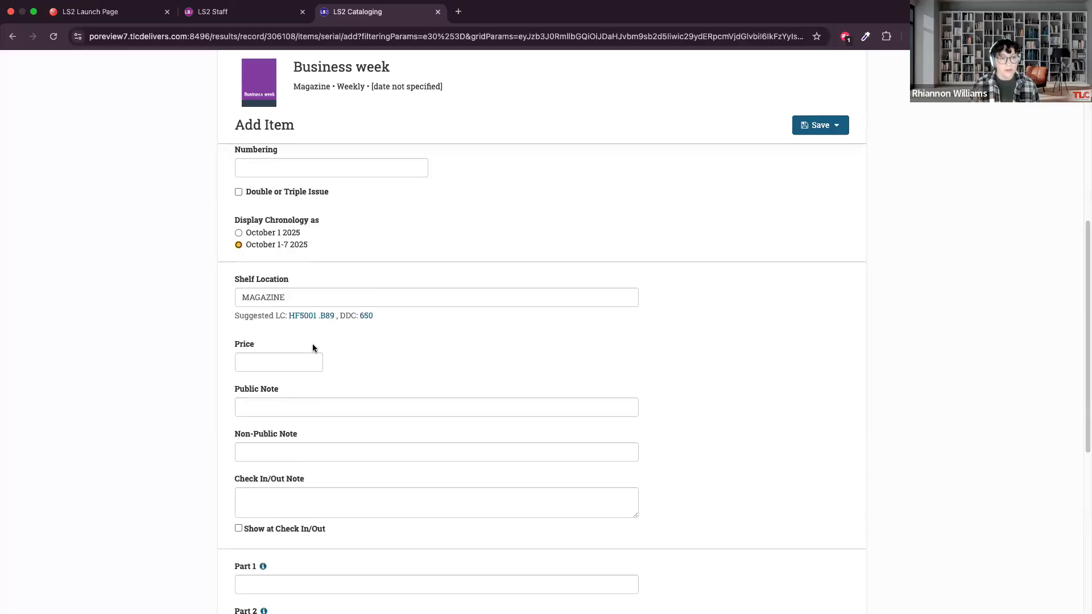
{"action": "scroll", "coordinate": [411, 383], "scroll_direction": "down", "scroll_amount": 3}
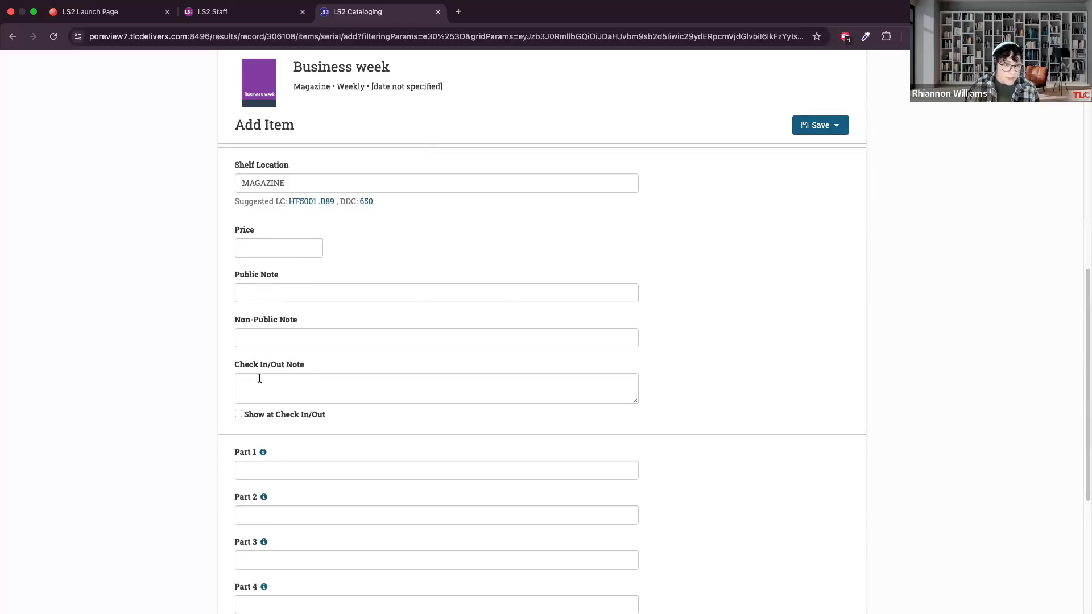
{"action": "scroll", "coordinate": [306, 423], "scroll_direction": "down", "scroll_amount": 5}
{"action": "scroll", "coordinate": [303, 425], "scroll_direction": "down", "scroll_amount": 2}
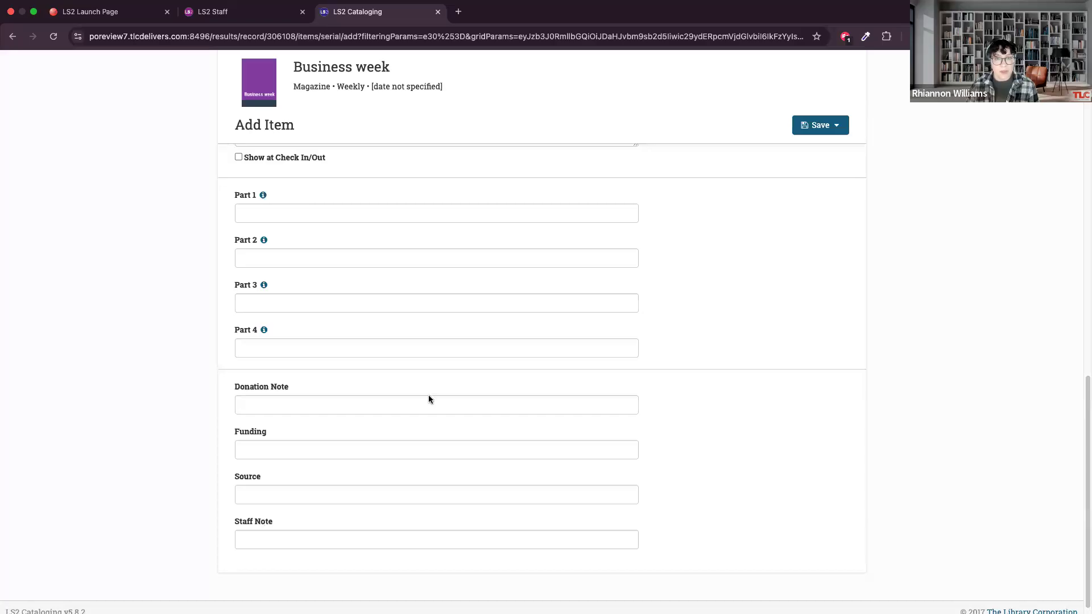
{"action": "scroll", "coordinate": [442, 393], "scroll_direction": "up", "scroll_amount": 10}
{"action": "scroll", "coordinate": [438, 391], "scroll_direction": "up", "scroll_amount": 4}
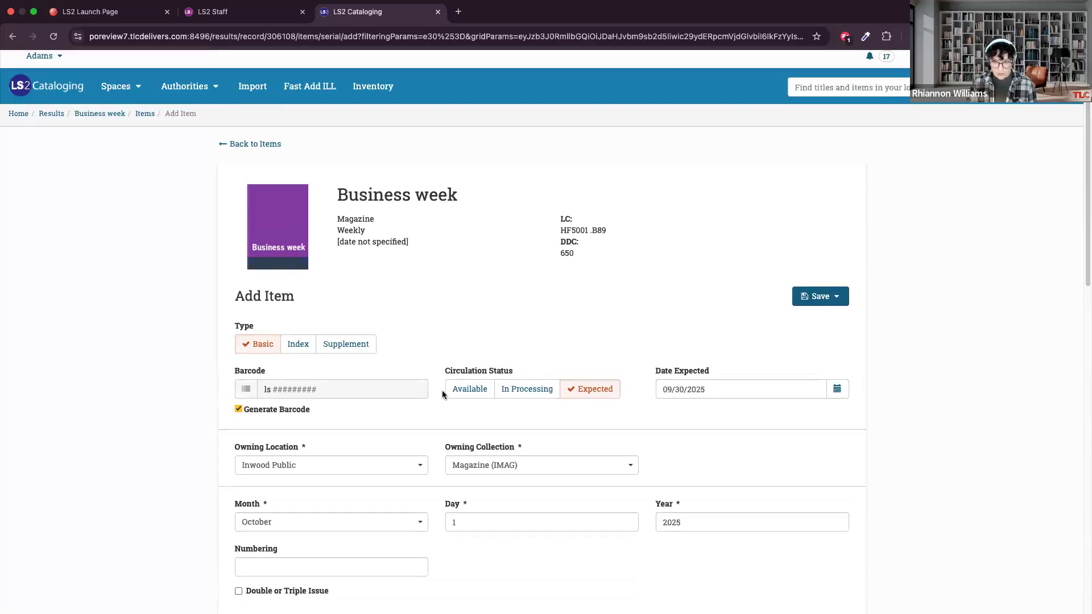
Save the new Business week item and continue to adding subscription items for the title.
{"action": "left_click", "coordinate": [836, 297]}
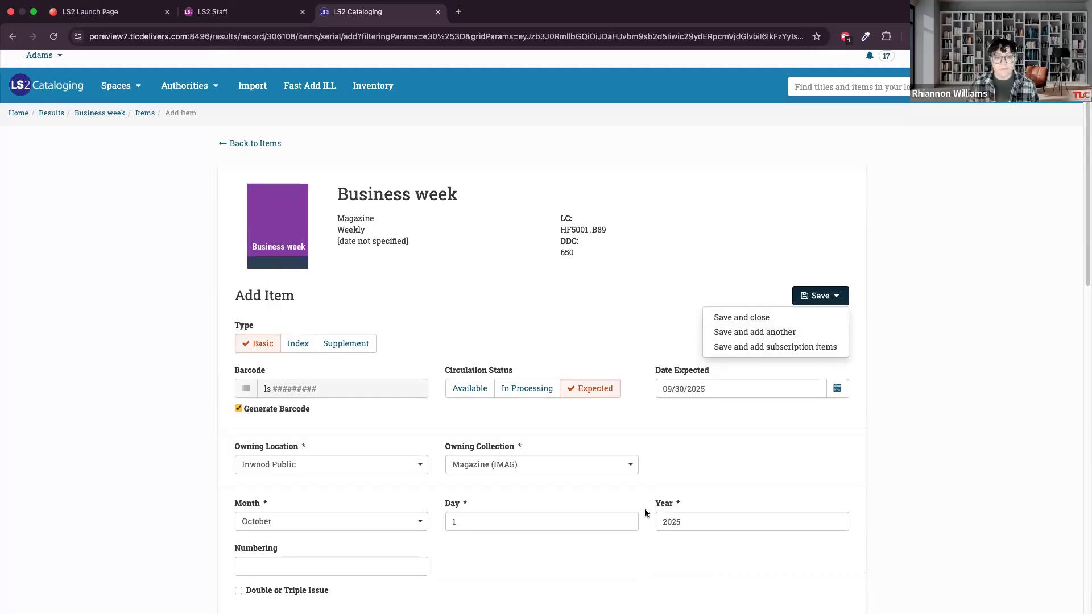
{"action": "scroll", "coordinate": [643, 508], "scroll_direction": "down", "scroll_amount": 6}
{"action": "scroll", "coordinate": [397, 364], "scroll_direction": "up", "scroll_amount": 3}
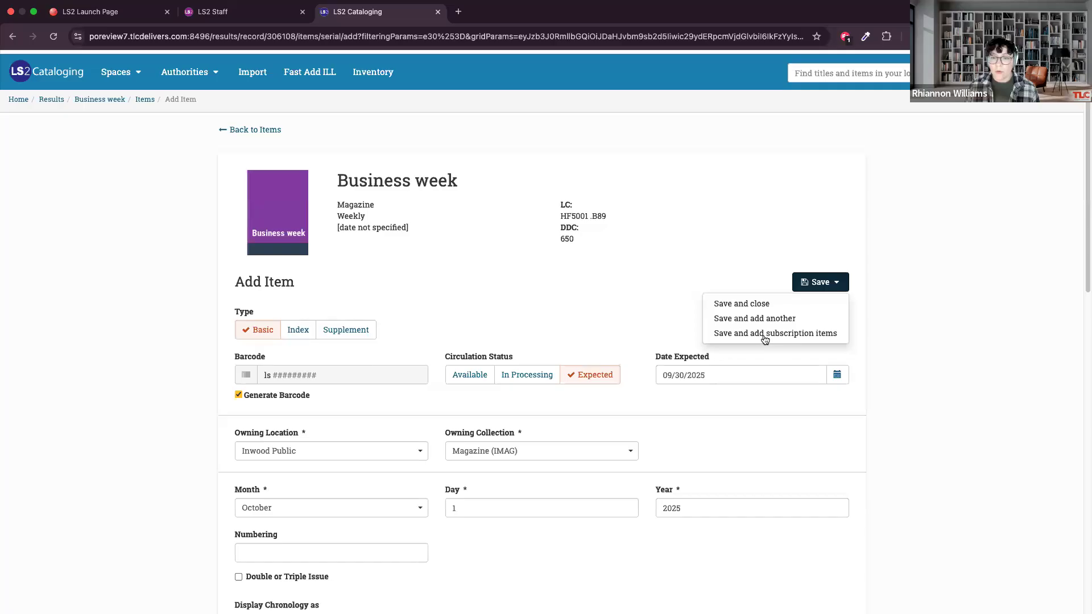
{"action": "left_click", "coordinate": [762, 232]}
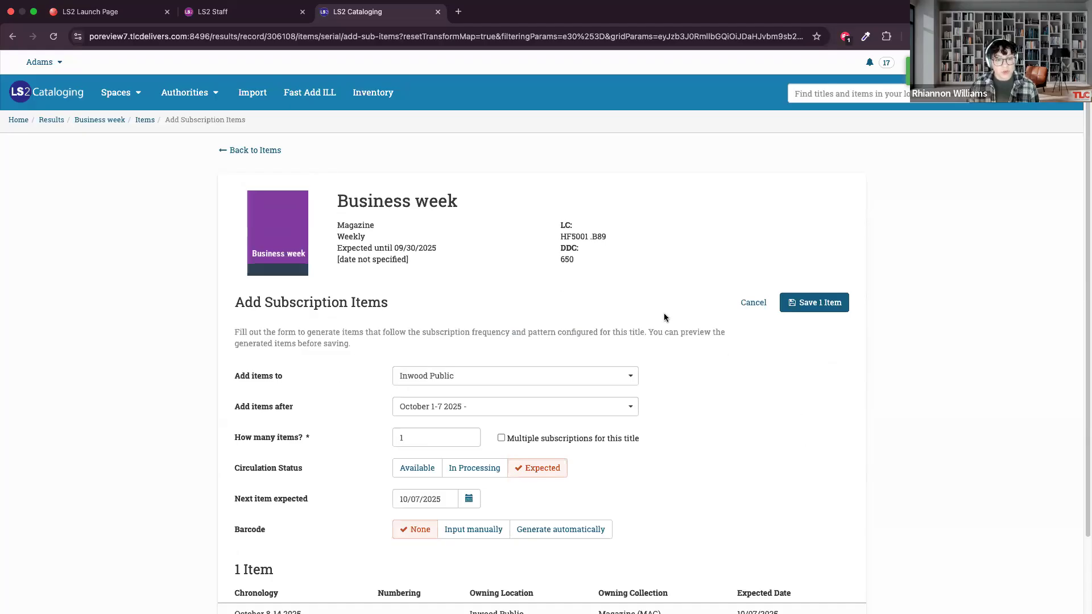
Choose Inwood Public as the location for the subscription items and add them after the October 1-7 2025 issue.
{"action": "scroll", "coordinate": [698, 487], "scroll_direction": "down", "scroll_amount": 1}
{"action": "scroll", "coordinate": [700, 490], "scroll_direction": "down", "scroll_amount": 3}
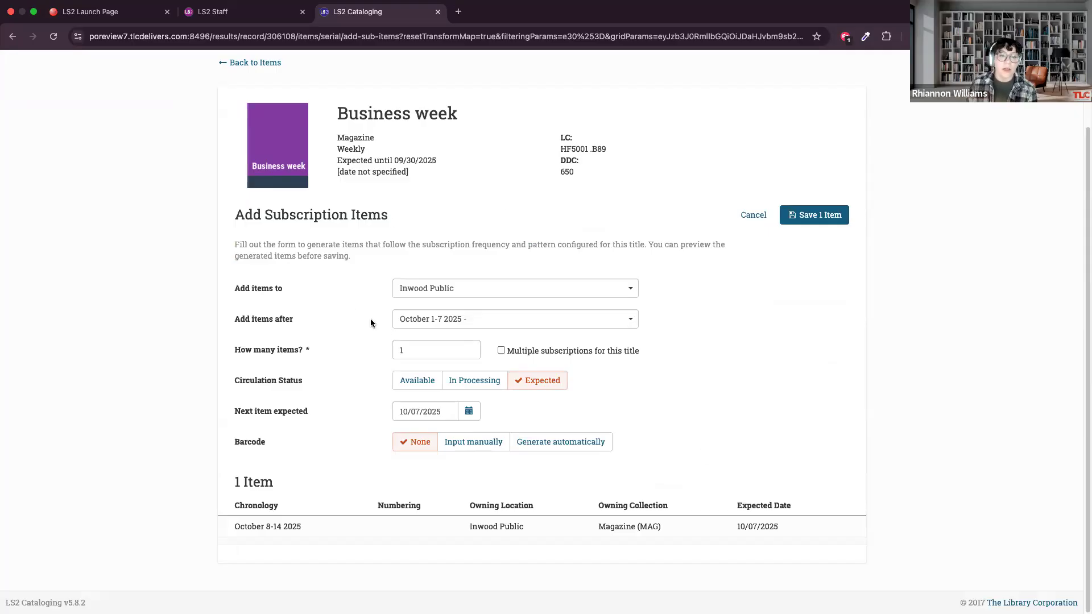
{"action": "left_click", "coordinate": [438, 288]}
{"action": "left_click", "coordinate": [403, 312]}
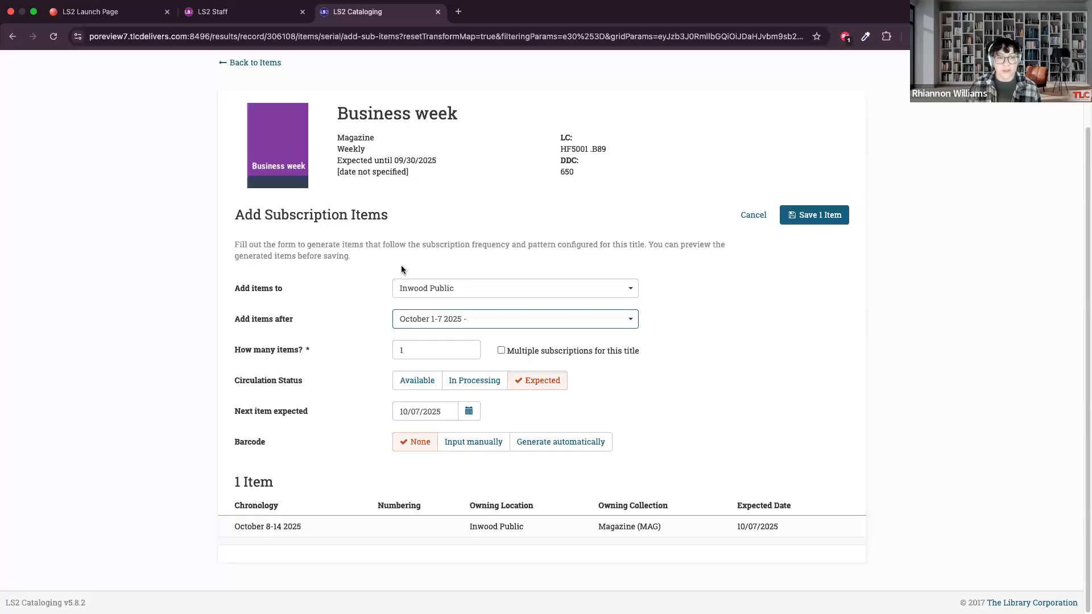
{"action": "left_click", "coordinate": [444, 329]}
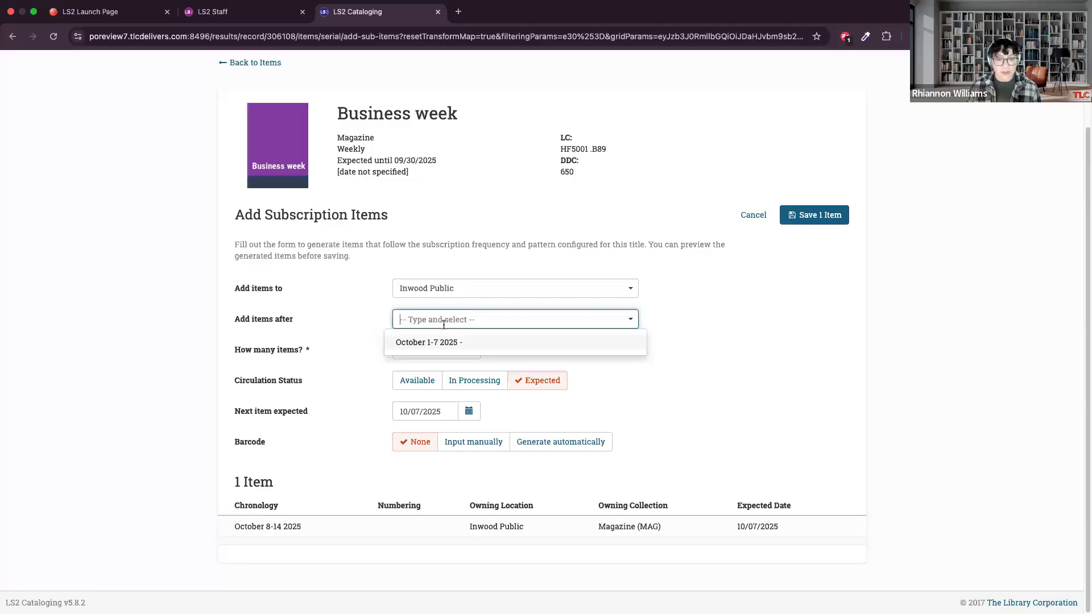
{"action": "left_click", "coordinate": [418, 343]}
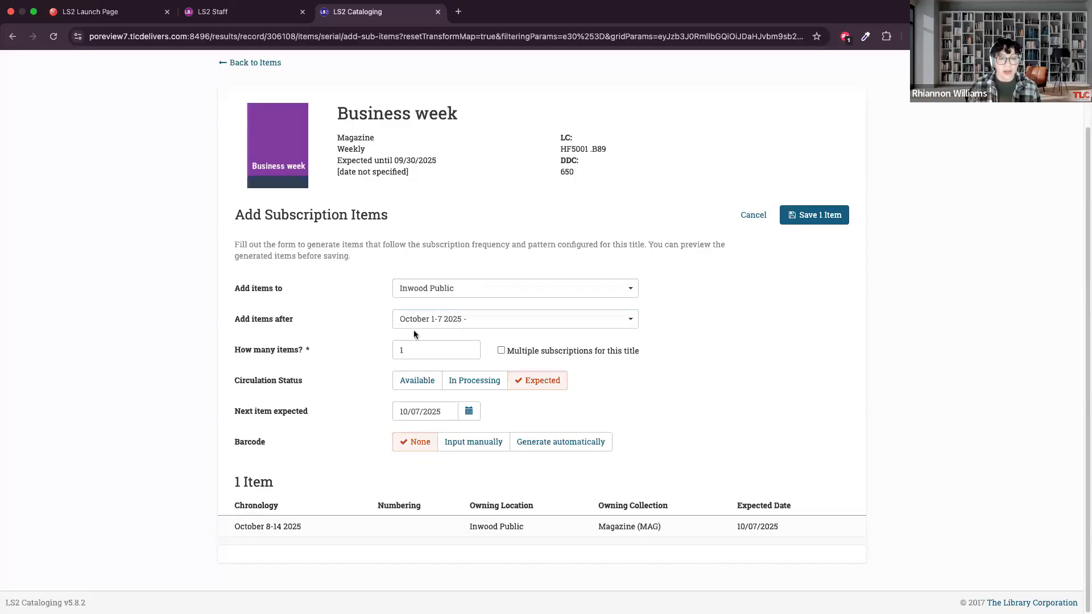
Set the number of items to 4 and enable multiple subscriptions for this title, with 2 subscriptions.
{"action": "left_click", "coordinate": [277, 352]}
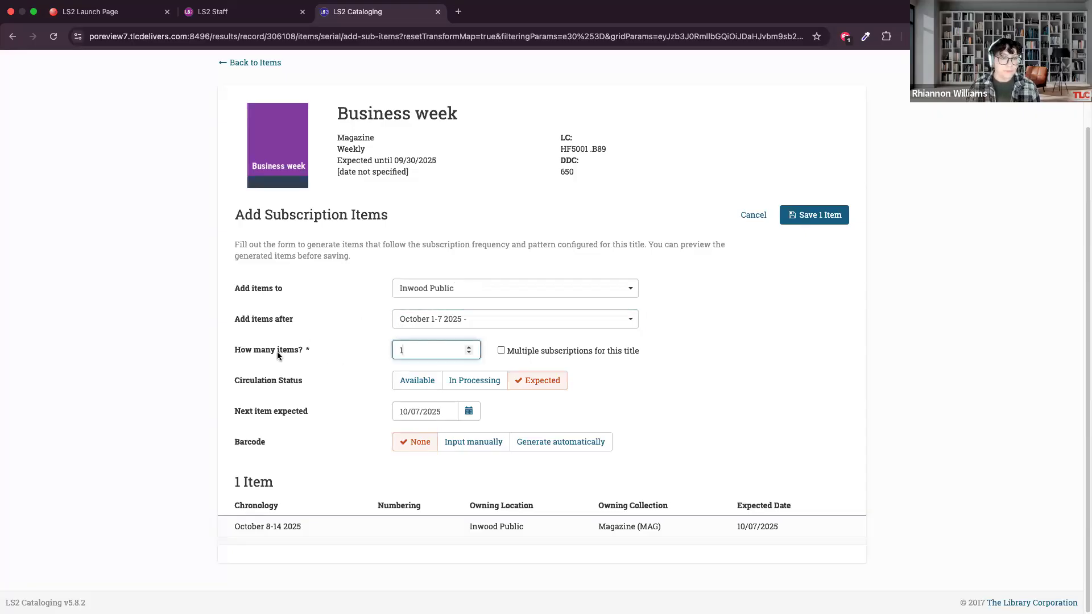
{"action": "left_click", "coordinate": [468, 346]}
{"action": "left_click", "coordinate": [467, 347]}
{"action": "left_click", "coordinate": [468, 348]}
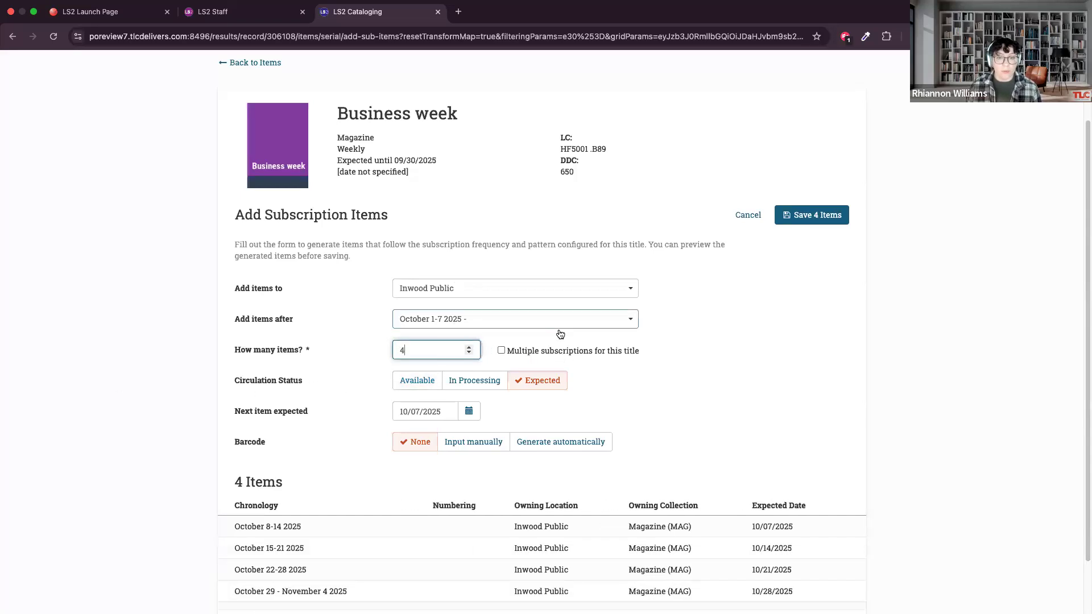
{"action": "left_click", "coordinate": [500, 350]}
{"action": "scroll", "coordinate": [541, 378], "scroll_direction": "down", "scroll_amount": 5}
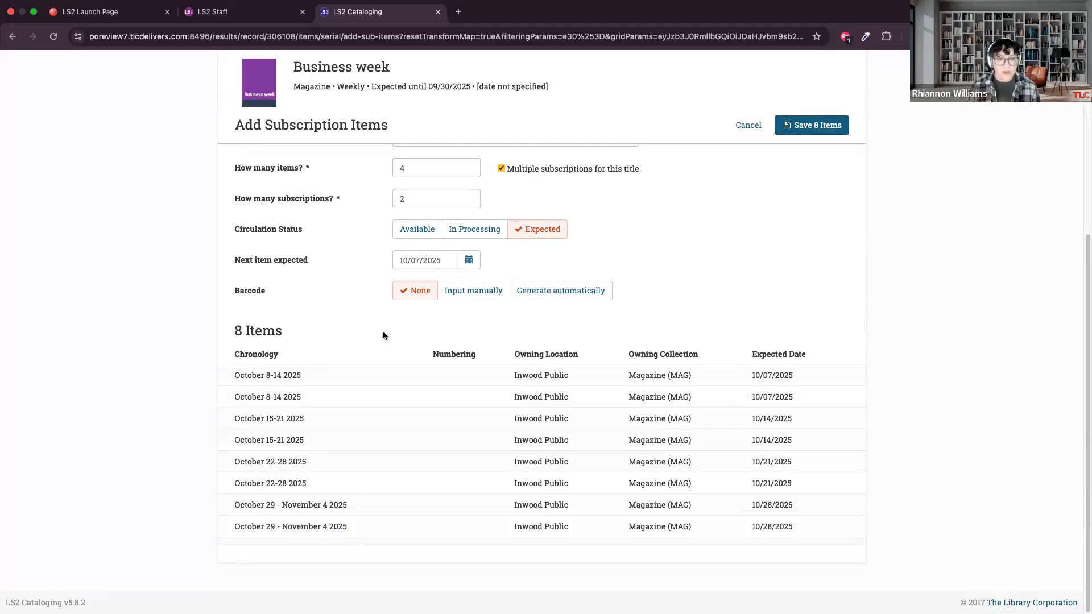
{"action": "scroll", "coordinate": [356, 336], "scroll_direction": "up", "scroll_amount": 3}
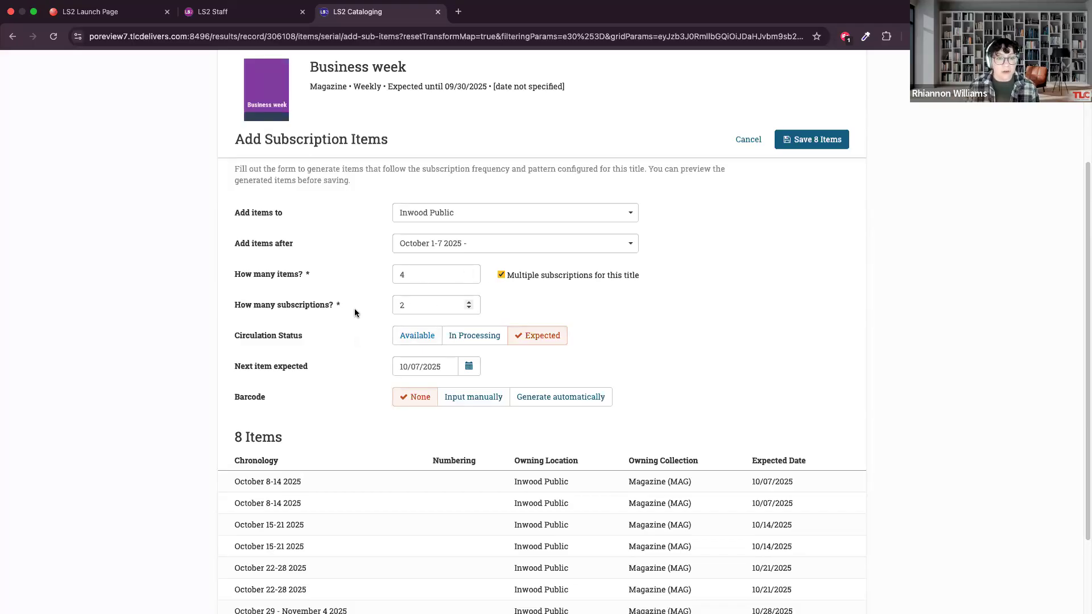
{"action": "scroll", "coordinate": [358, 330], "scroll_direction": "down", "scroll_amount": 2}
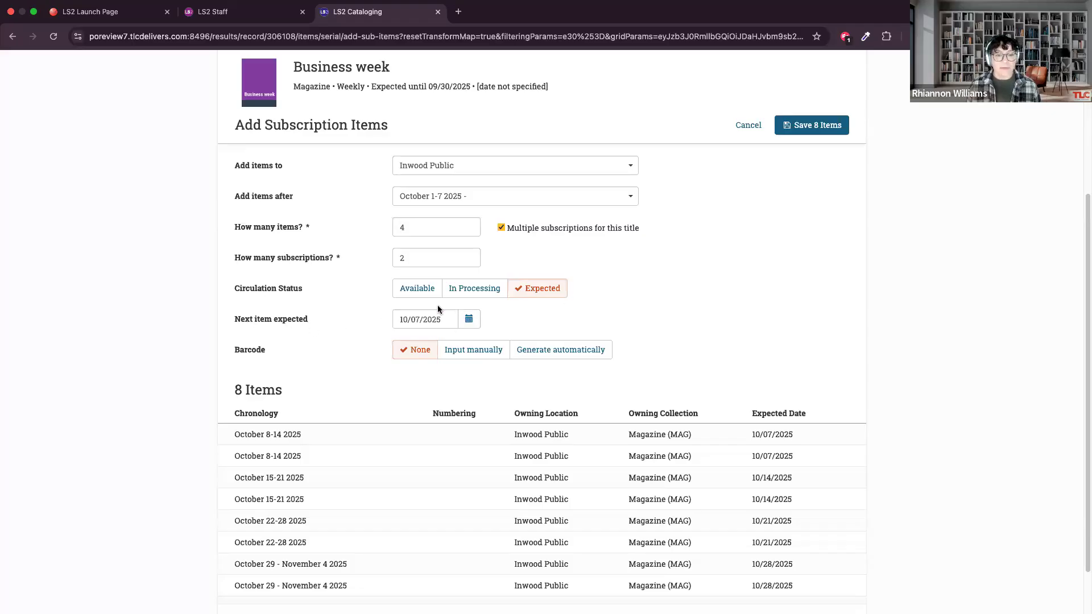
Pick 10/07/2025 as the date the next item is expected.
{"action": "left_click", "coordinate": [468, 319]}
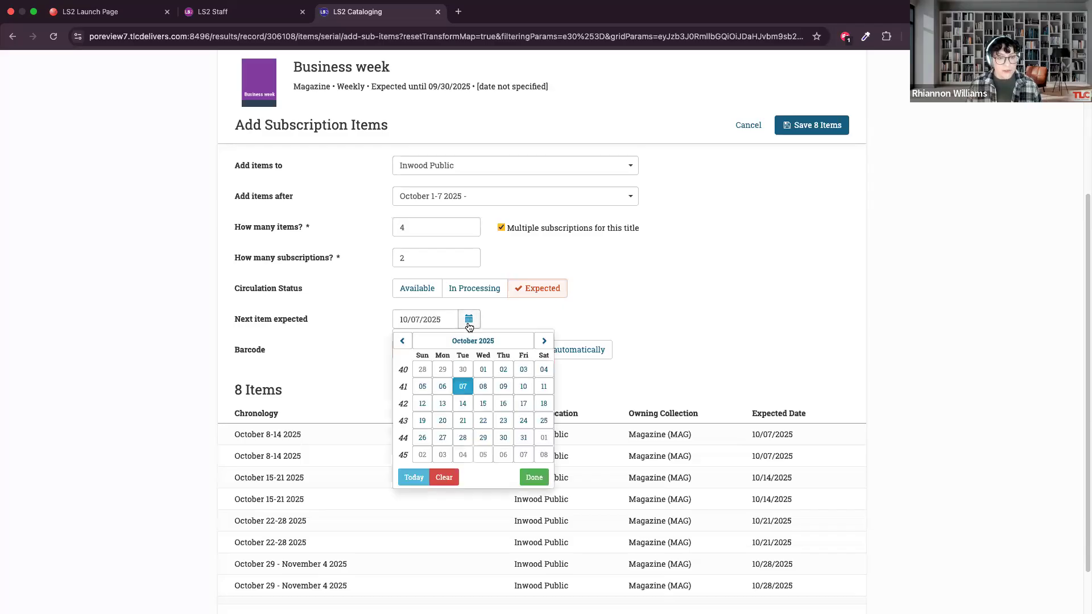
{"action": "left_click", "coordinate": [464, 388]}
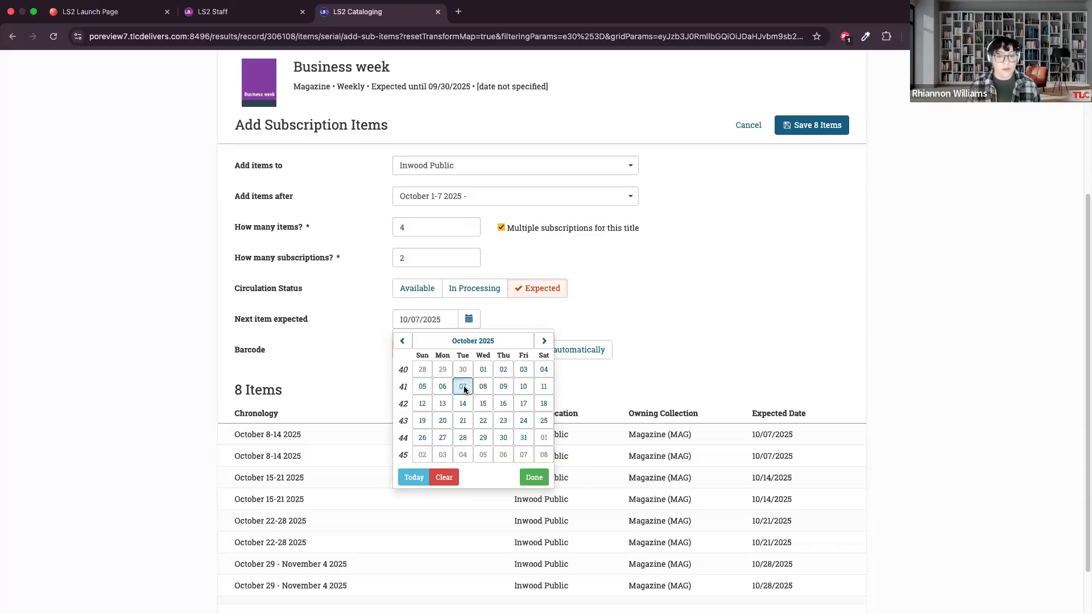
{"action": "left_click", "coordinate": [463, 386]}
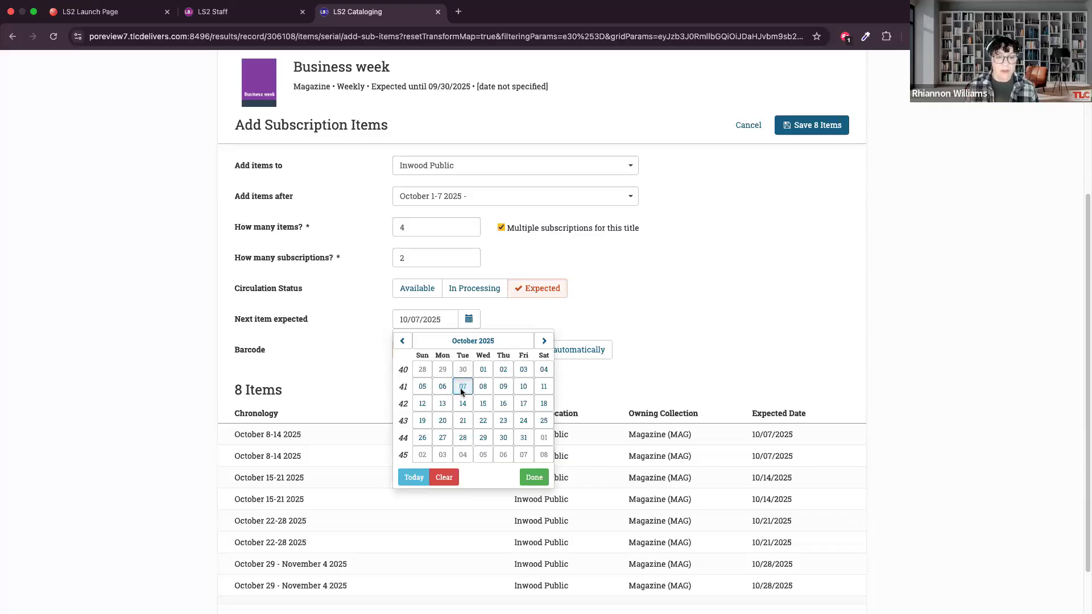
{"action": "left_click", "coordinate": [462, 390]}
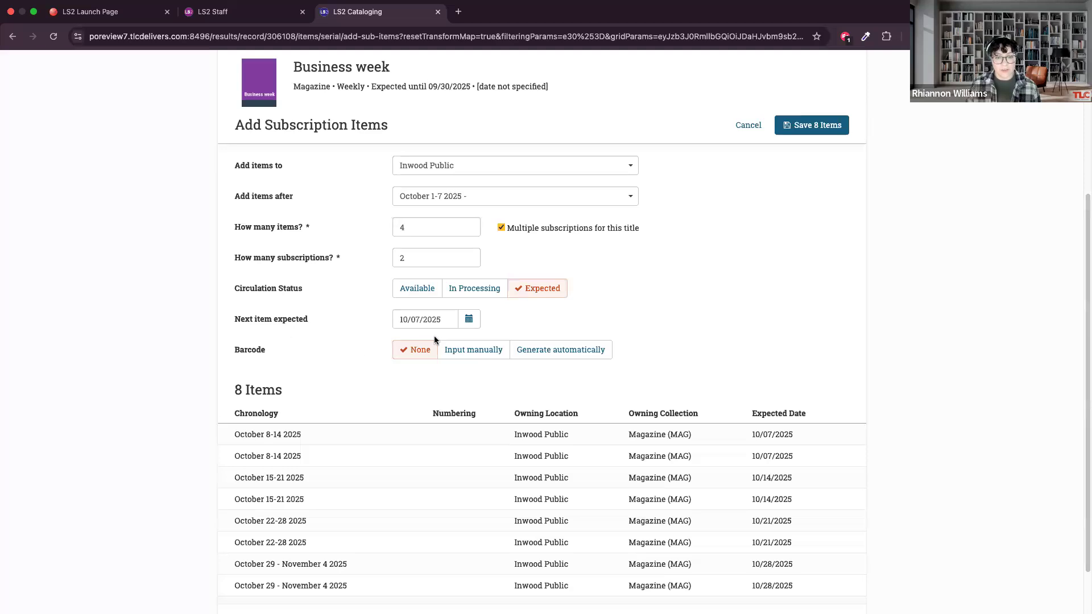
Try manual barcode input for the subscription items, and switch to automatic barcode generation.
{"action": "scroll", "coordinate": [528, 407], "scroll_direction": "down", "scroll_amount": 1}
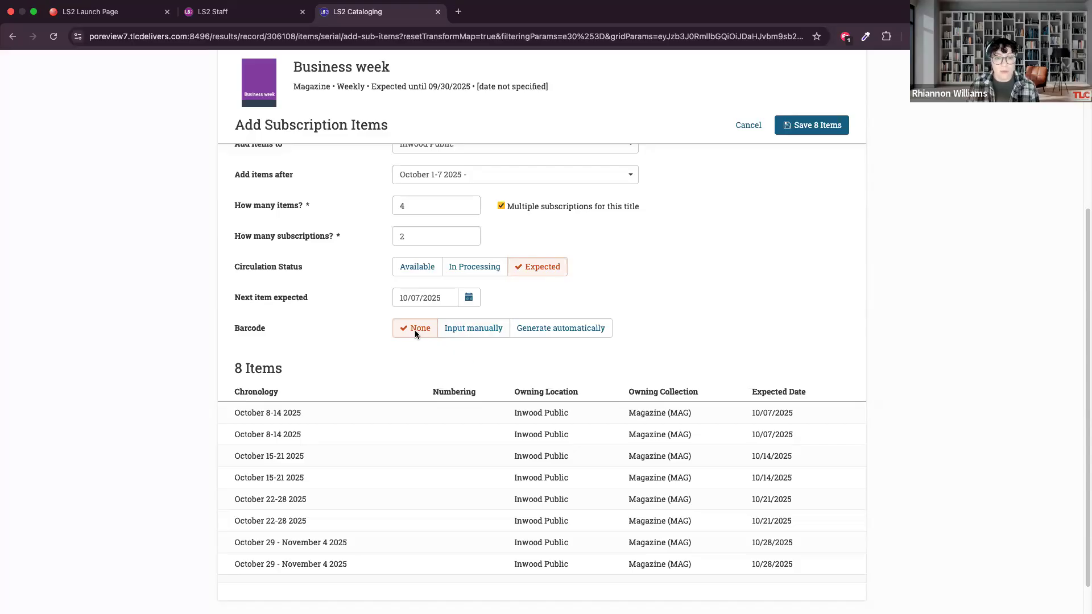
{"action": "scroll", "coordinate": [471, 338], "scroll_direction": "down", "scroll_amount": 1}
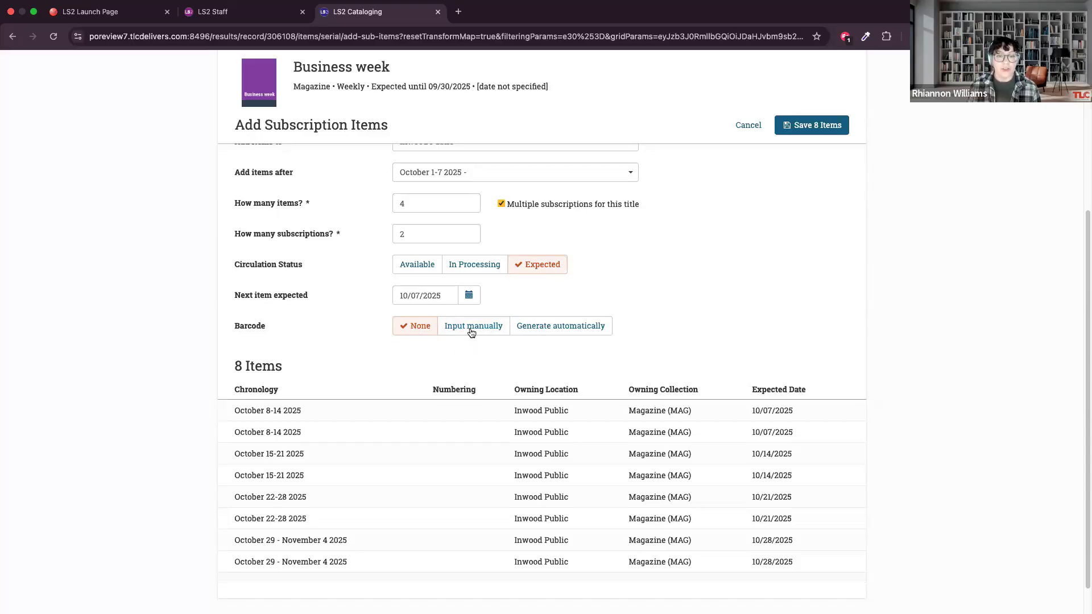
{"action": "left_click", "coordinate": [471, 327]}
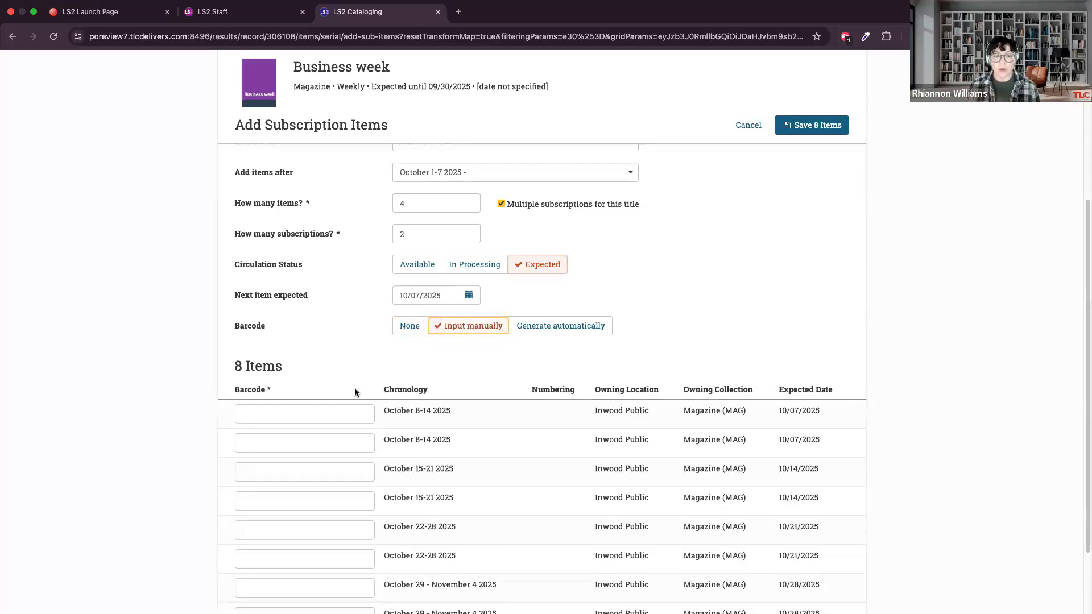
{"action": "left_click", "coordinate": [594, 326]}
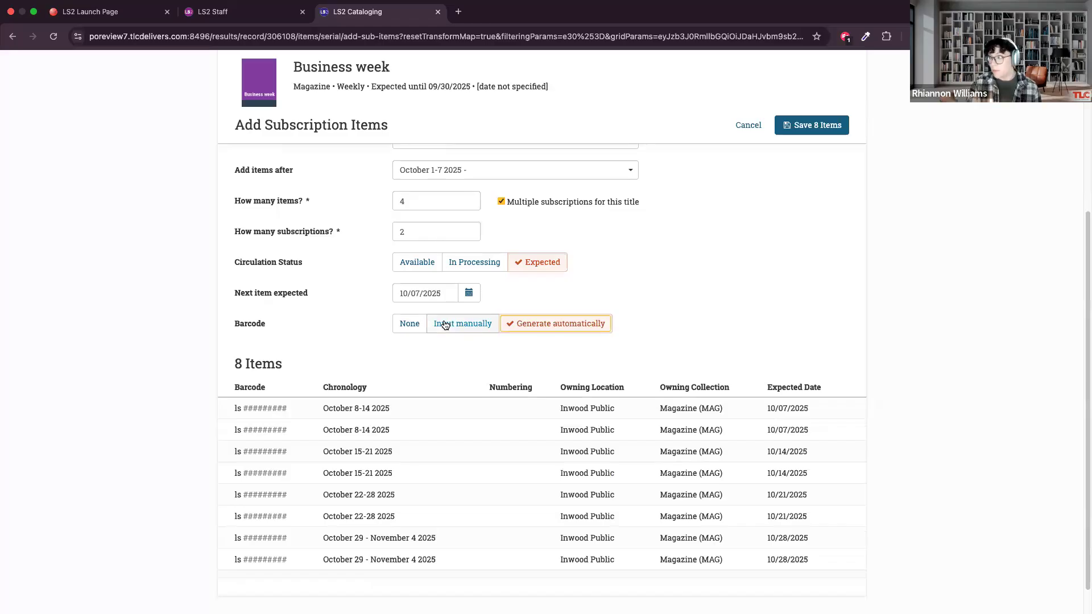
{"action": "scroll", "coordinate": [387, 358], "scroll_direction": "up", "scroll_amount": 1}
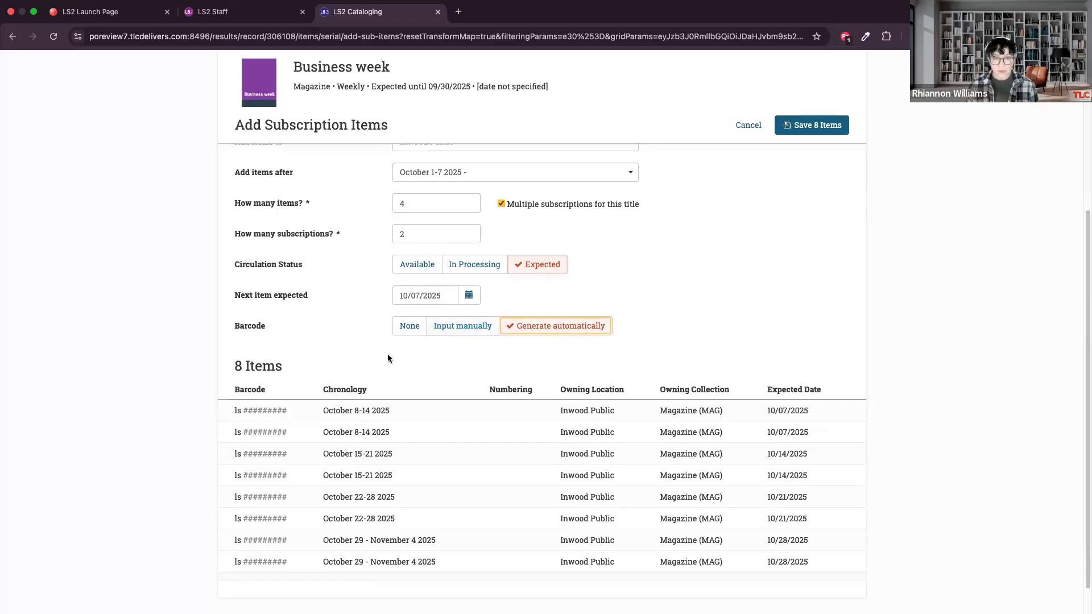
Review the preview of generated items and save all the subscription items to Business week.
{"action": "scroll", "coordinate": [390, 354], "scroll_direction": "up", "scroll_amount": 1}
{"action": "scroll", "coordinate": [391, 353], "scroll_direction": "down", "scroll_amount": 2}
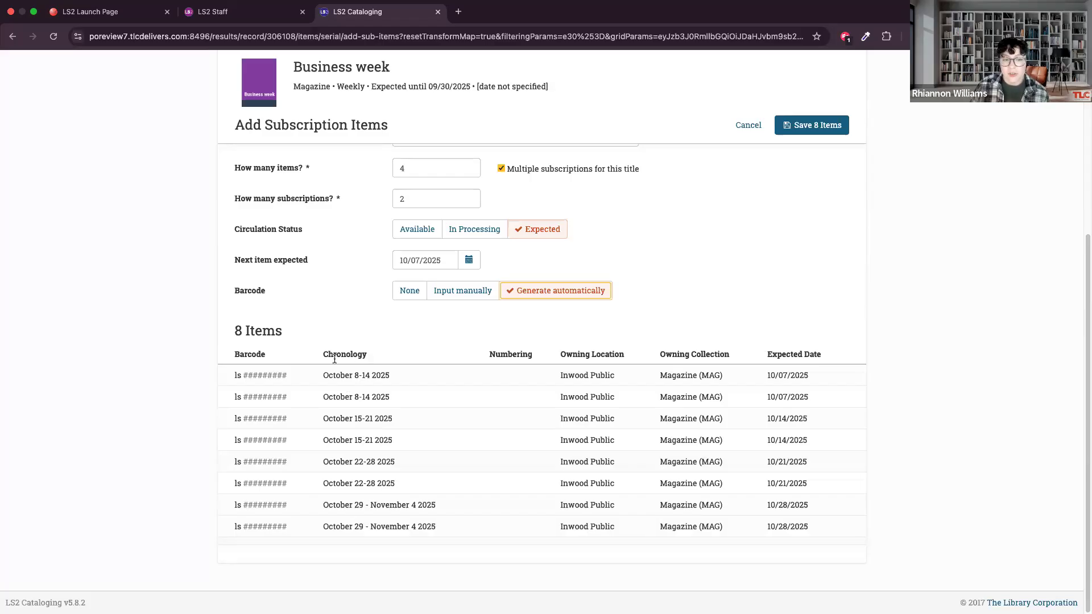
{"action": "scroll", "coordinate": [565, 321], "scroll_direction": "up", "scroll_amount": 5}
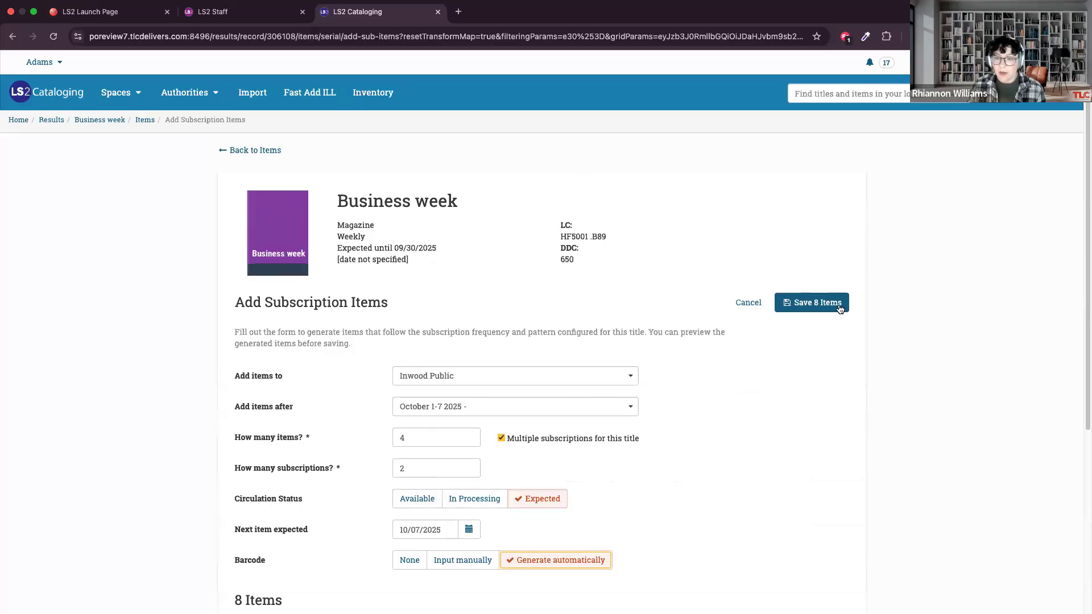
{"action": "left_click", "coordinate": [817, 304]}
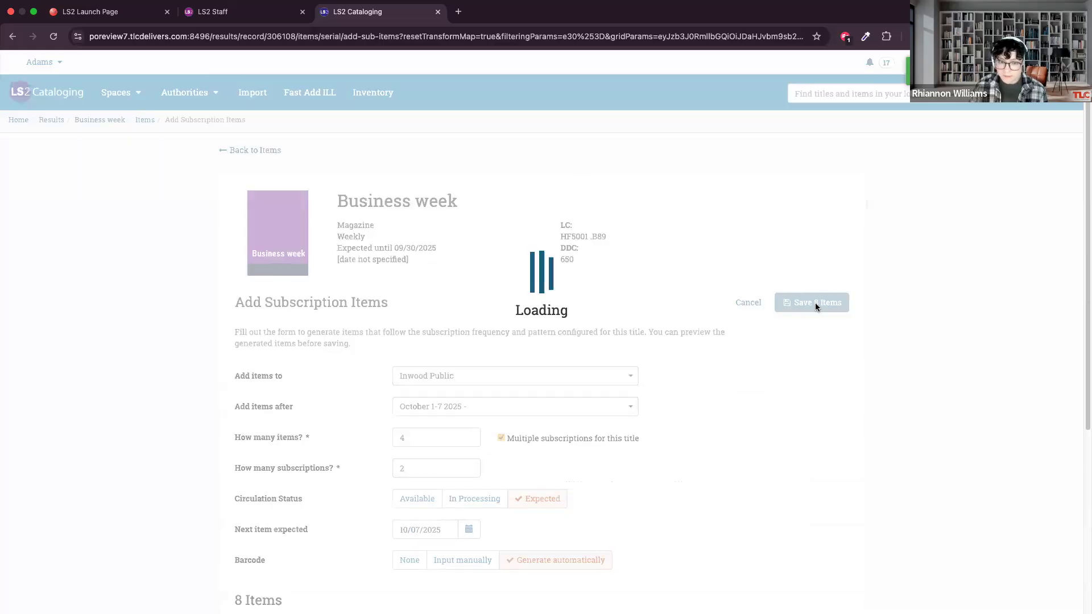
{"action": "scroll", "coordinate": [671, 296], "scroll_direction": "down", "scroll_amount": 3}
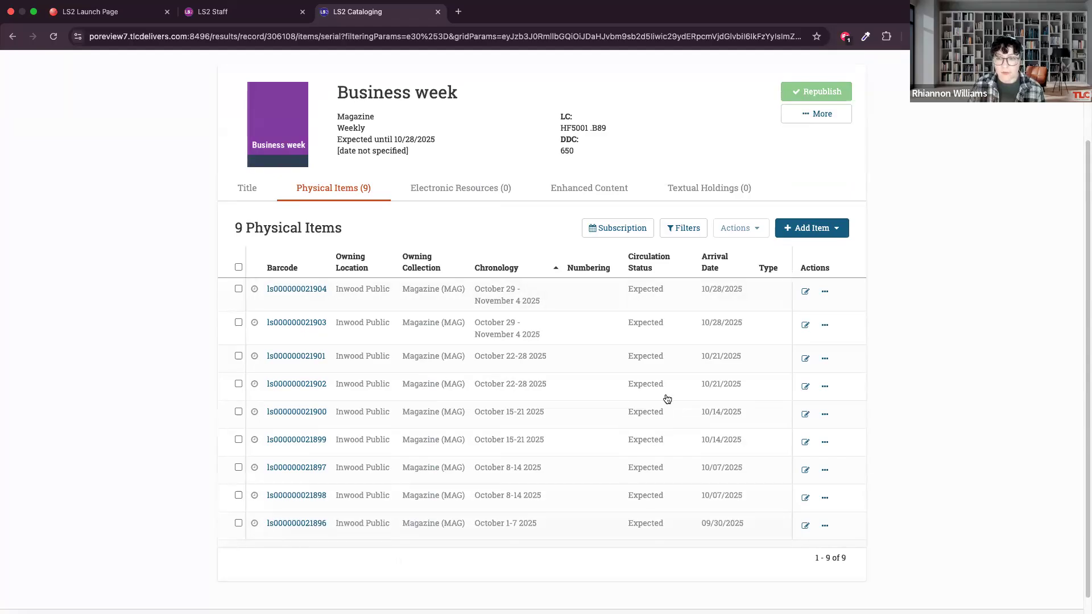
{"action": "left_click", "coordinate": [837, 235]}
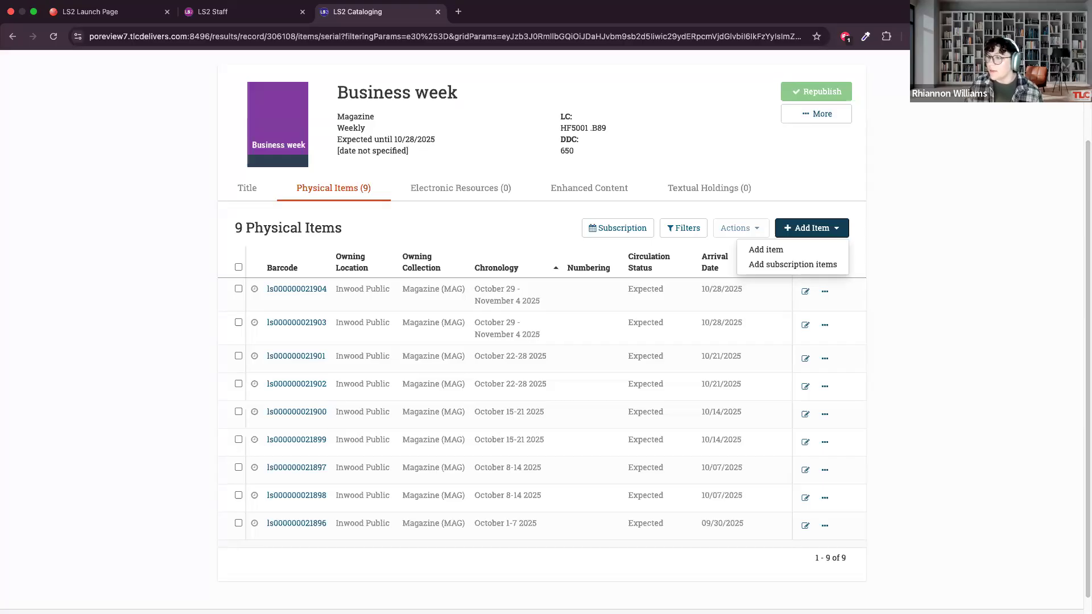
{"action": "left_click", "coordinate": [912, 195]}
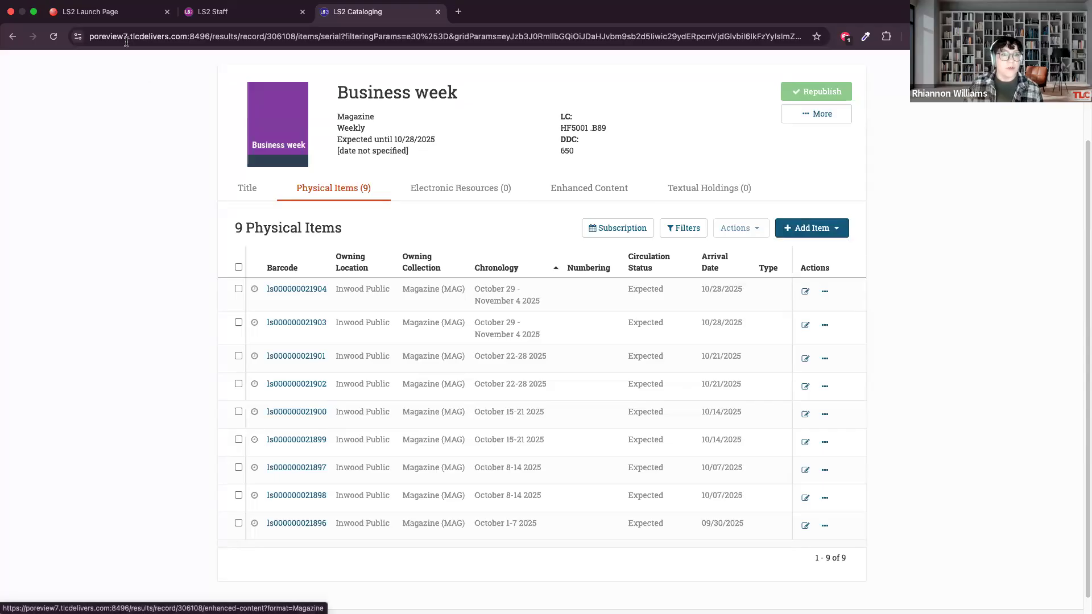
Open LS2 Reports from the launch page and log in with the account username and password, without saving the password in the browser.
{"action": "left_click", "coordinate": [113, 12]}
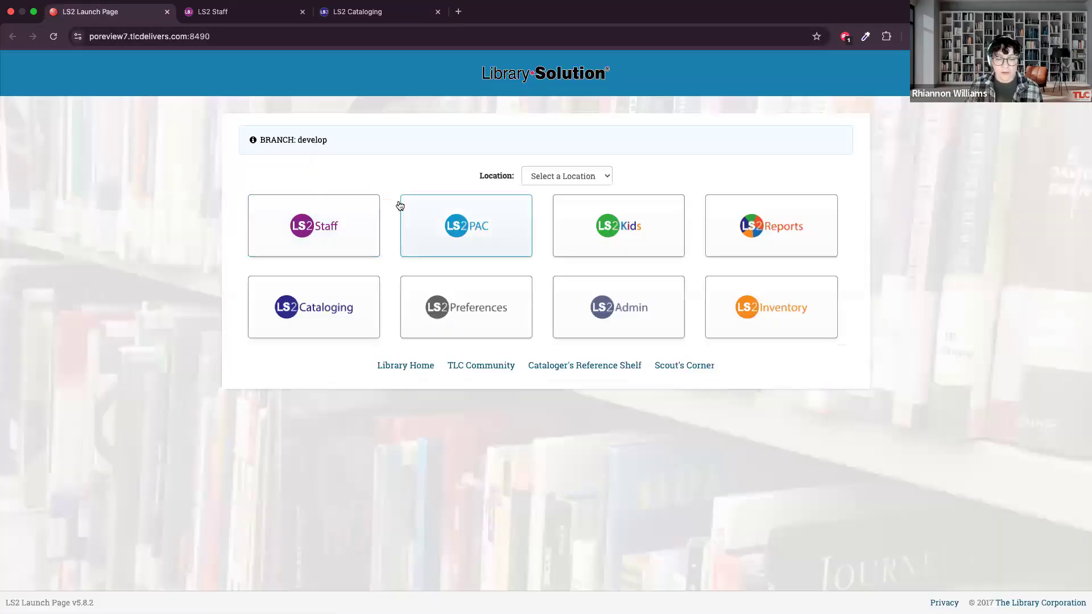
{"action": "left_click", "coordinate": [724, 236]}
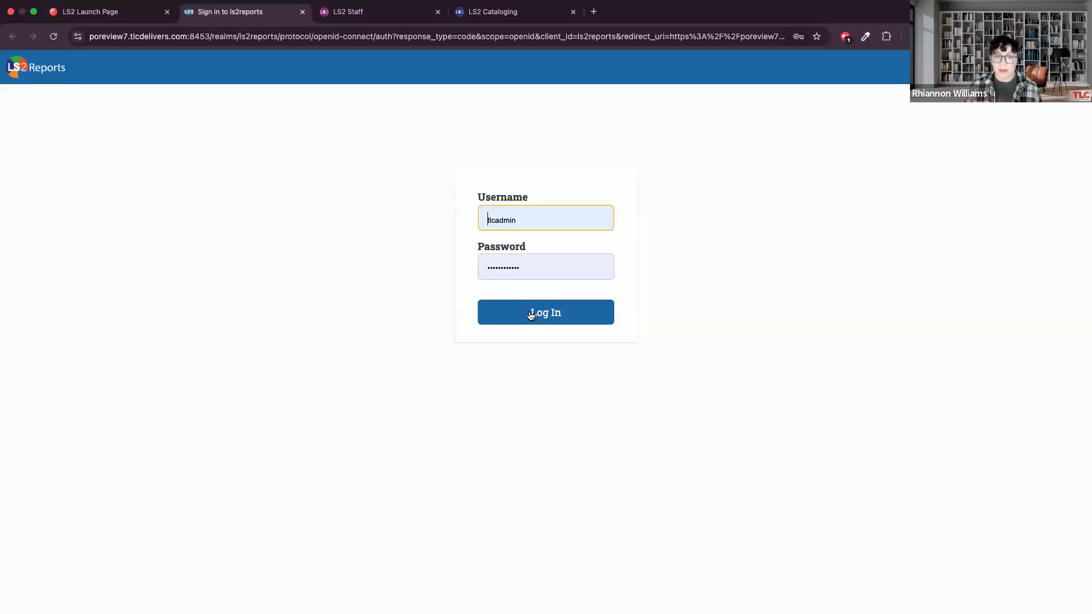
{"action": "left_click", "coordinate": [531, 222]}
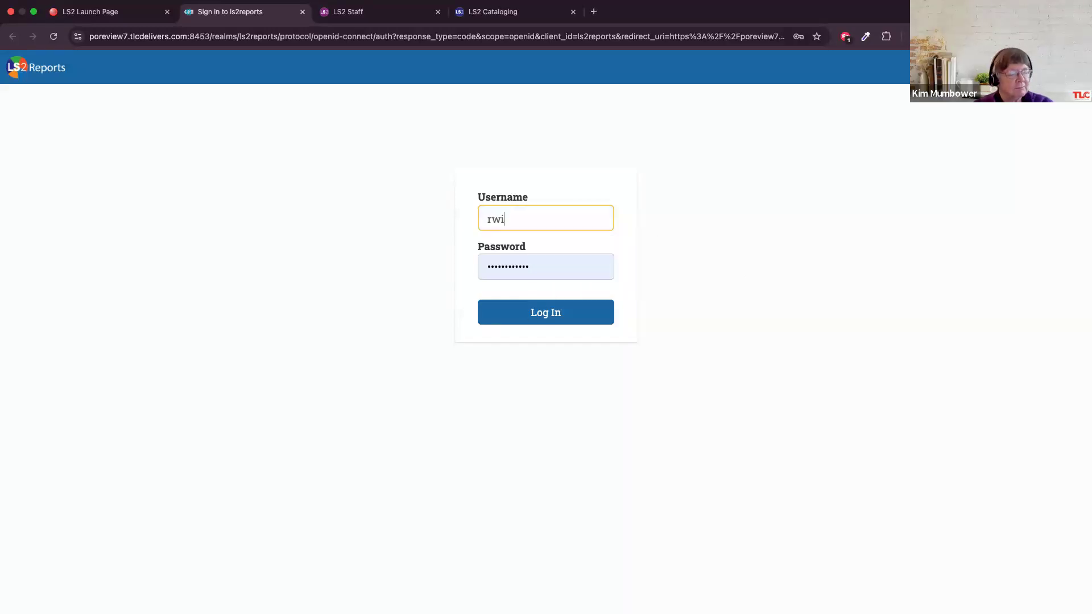
{"action": "key", "text": "Tab"}
{"action": "type", "text": "••••••••"}
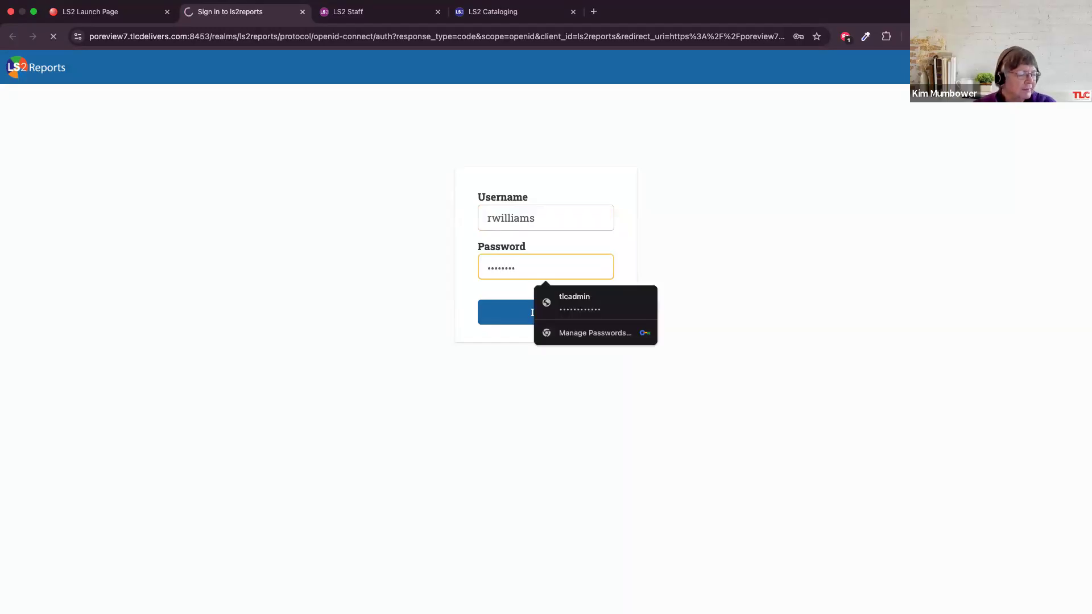
{"action": "key", "text": "Return"}
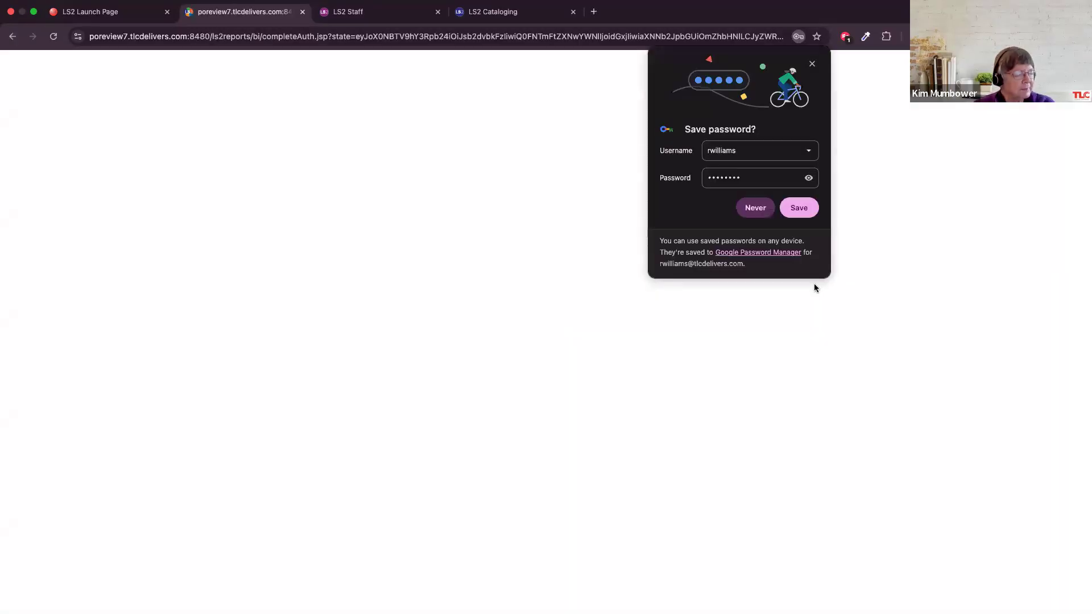
{"action": "left_click", "coordinate": [812, 64]}
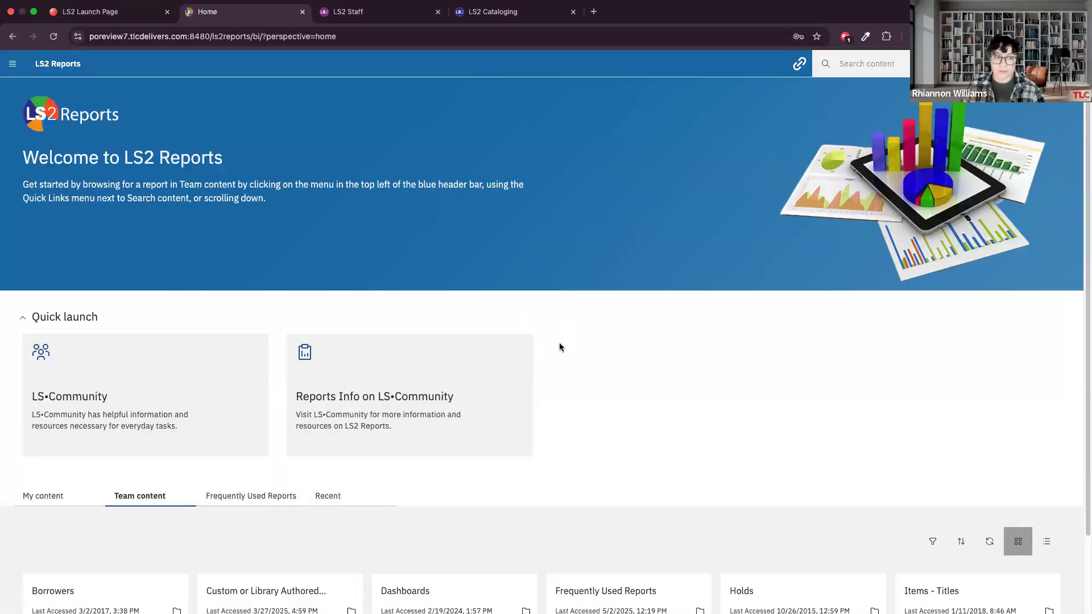
Search the report content for "check" and open the Items with Check In/Out Notes report.
{"action": "scroll", "coordinate": [686, 353], "scroll_direction": "down", "scroll_amount": 3}
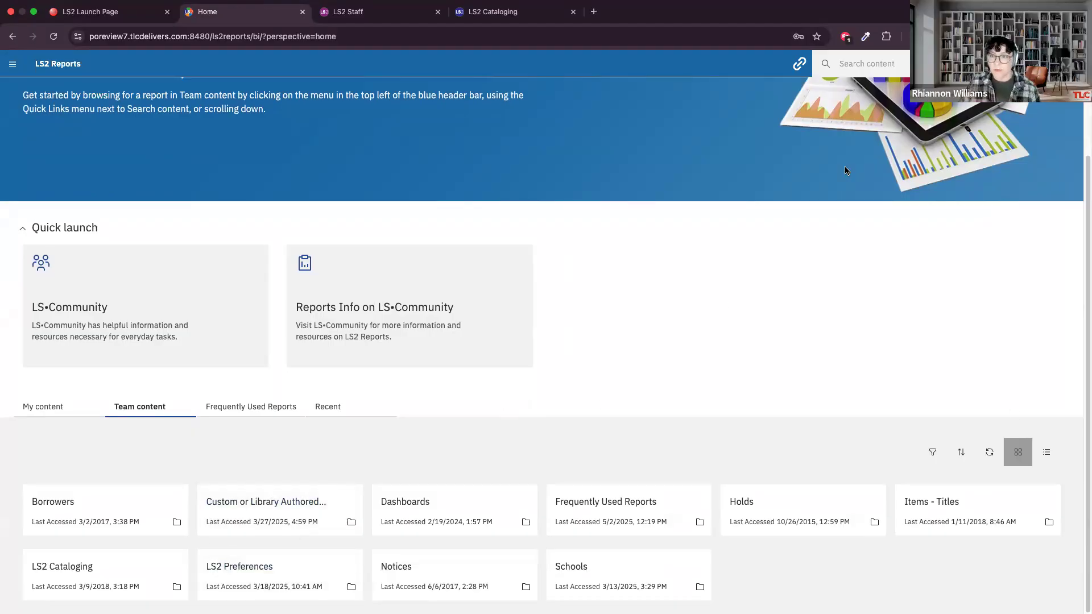
{"action": "scroll", "coordinate": [848, 171], "scroll_direction": "up", "scroll_amount": 3}
{"action": "left_click", "coordinate": [862, 66]}
{"action": "type", "text": "check"}
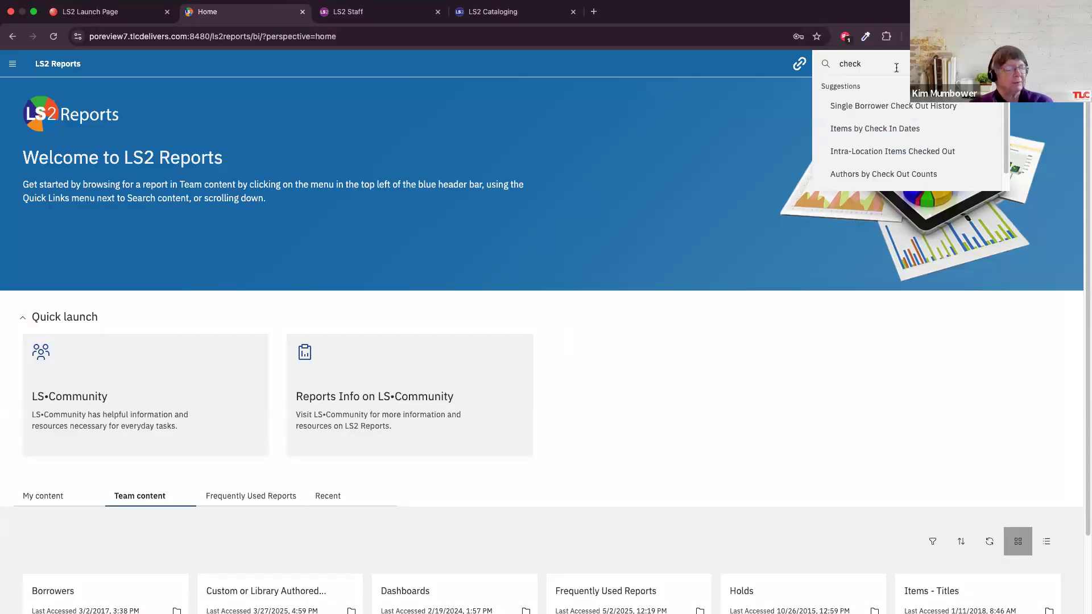
{"action": "scroll", "coordinate": [916, 172], "scroll_direction": "down", "scroll_amount": 1}
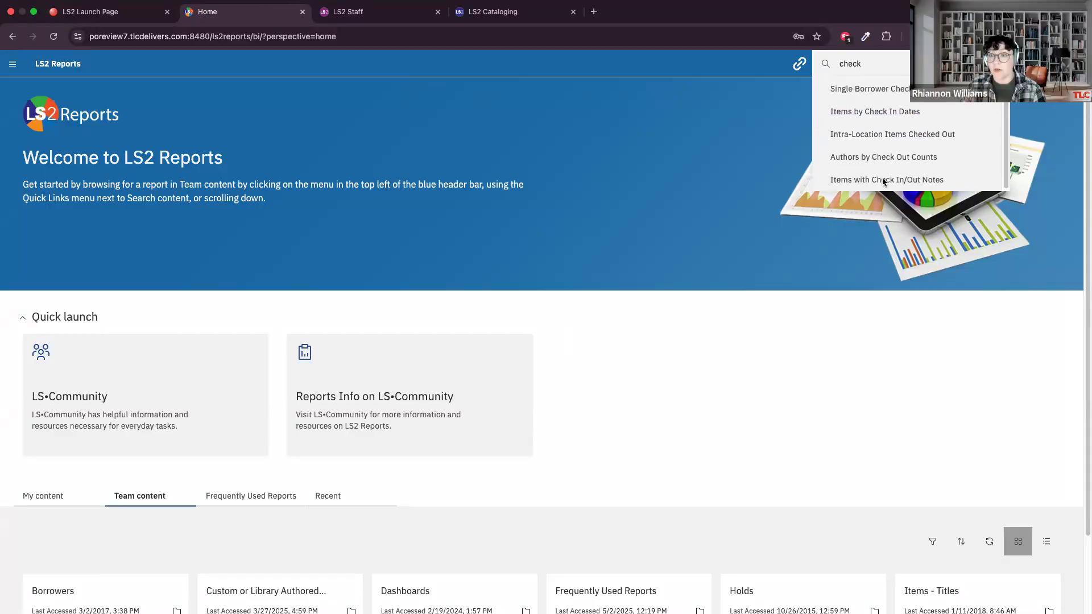
{"action": "left_click", "coordinate": [879, 176]}
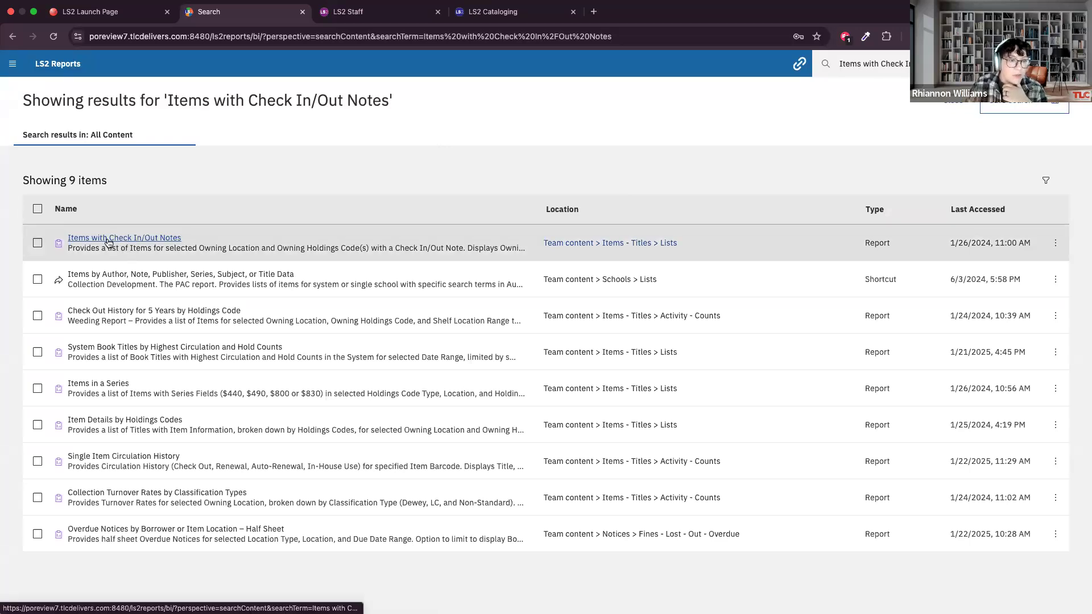
{"action": "left_click", "coordinate": [108, 240]}
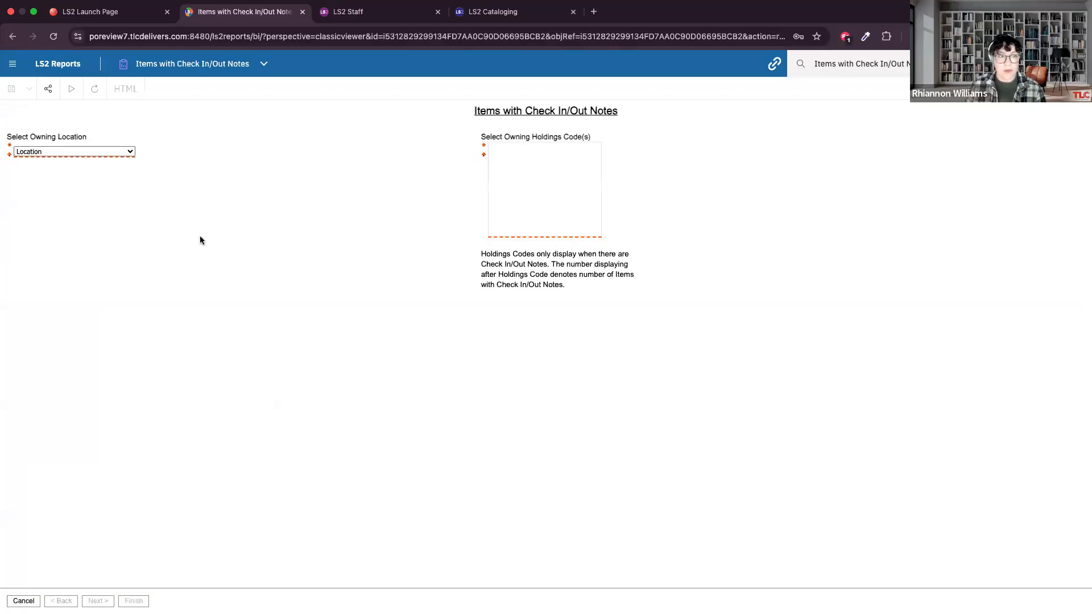
Run the check in/out notes report for owning location Inwood Public with all holdings codes selected.
{"action": "left_click", "coordinate": [87, 152]}
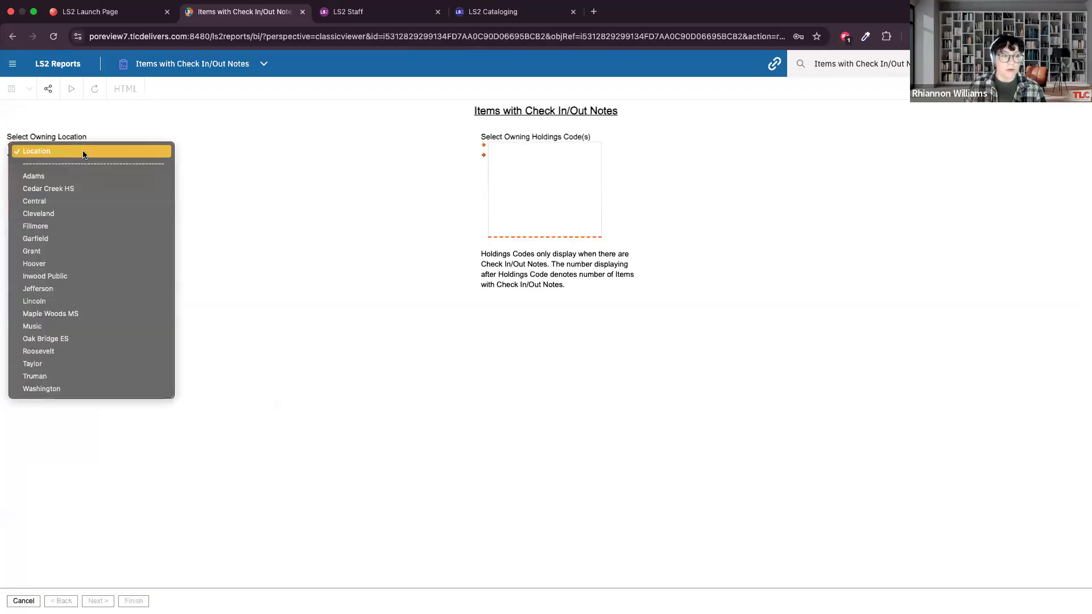
{"action": "left_click", "coordinate": [49, 263]}
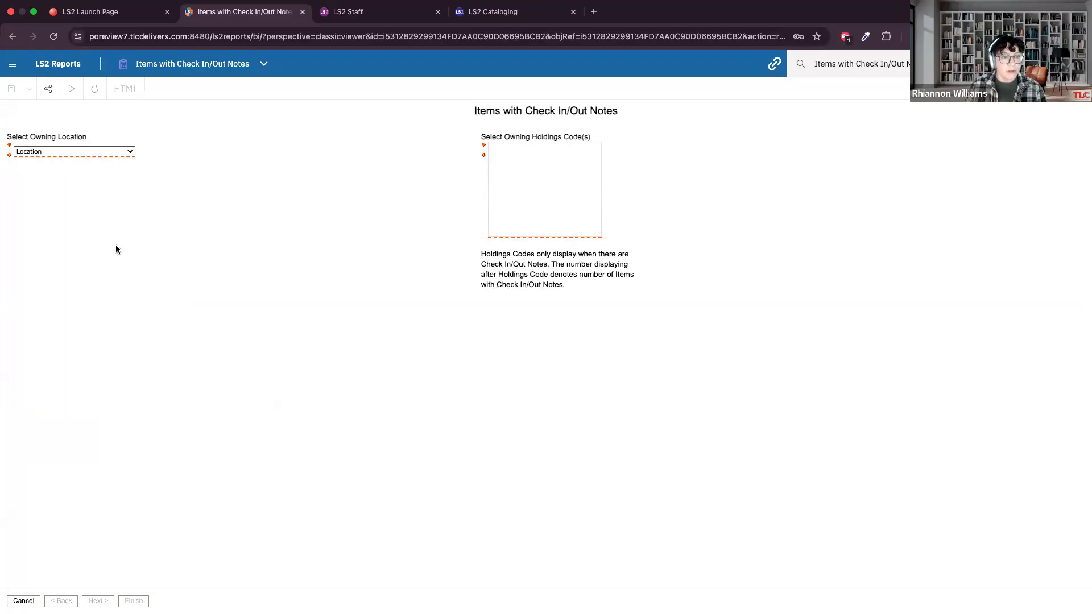
{"action": "left_click", "coordinate": [83, 151]}
{"action": "left_click", "coordinate": [66, 173]}
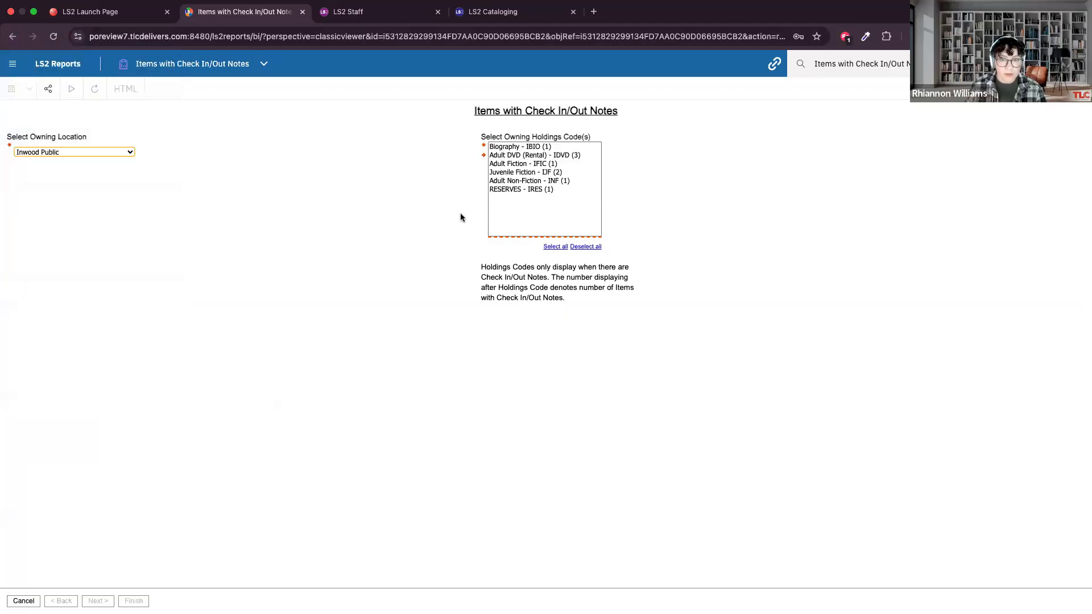
{"action": "left_click", "coordinate": [524, 147]}
{"action": "left_click", "coordinate": [529, 190], "text": "shift"}
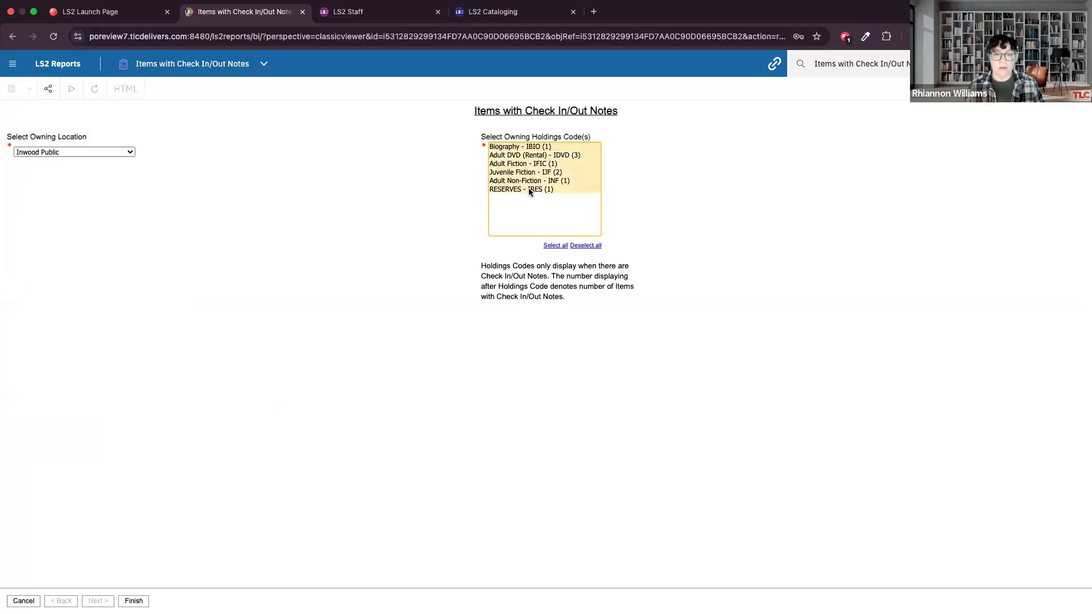
{"action": "left_click", "coordinate": [552, 247]}
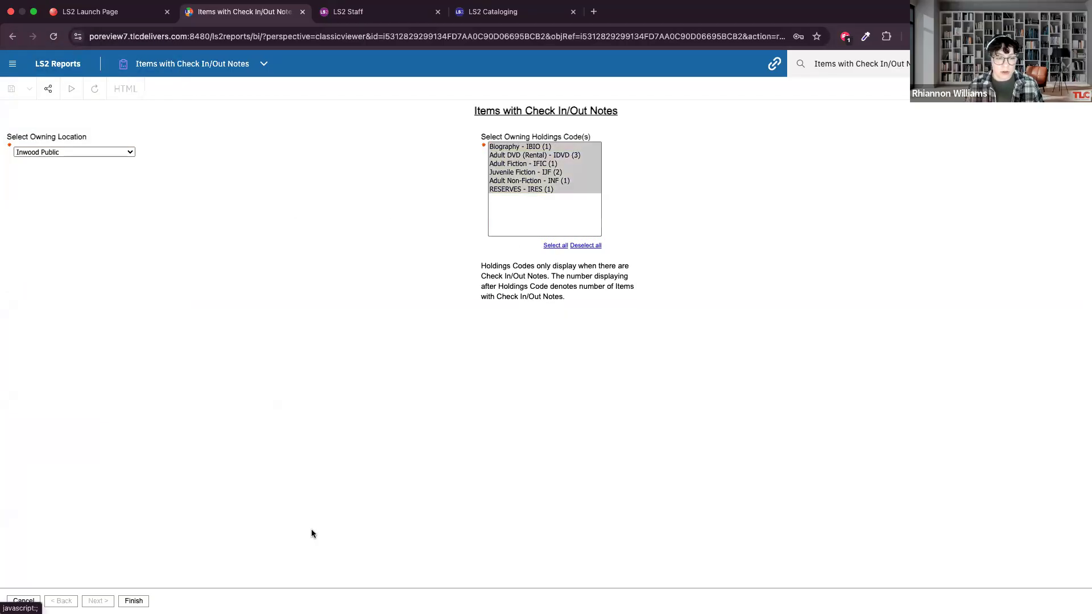
{"action": "left_click", "coordinate": [136, 601]}
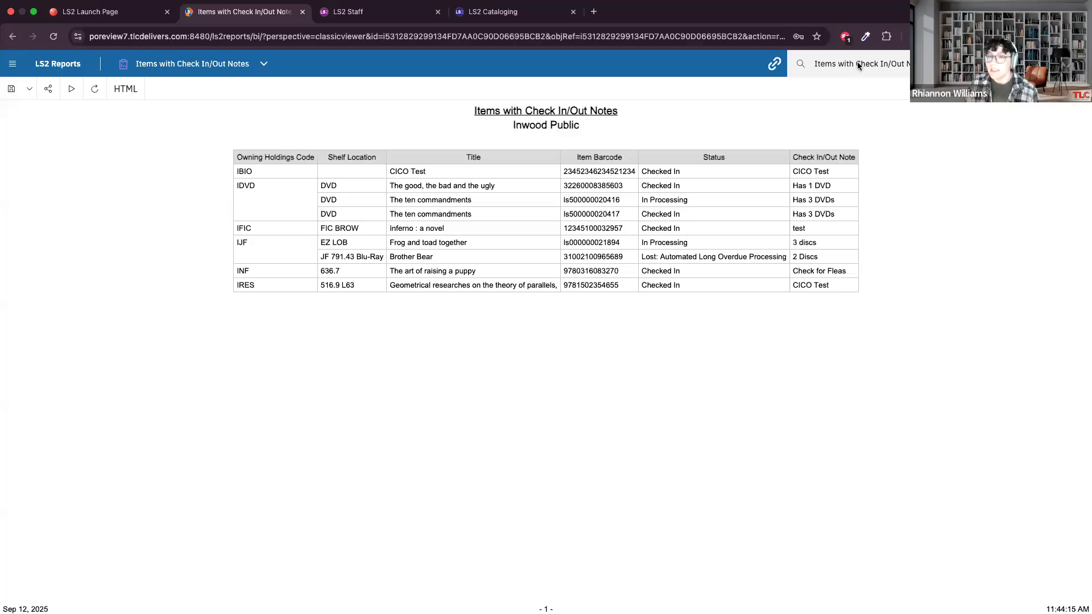
Search the report content for "item details" and open the Item Details by Holdings Codes report.
{"action": "left_click", "coordinate": [899, 64]}
{"action": "type", "text": "item details"}
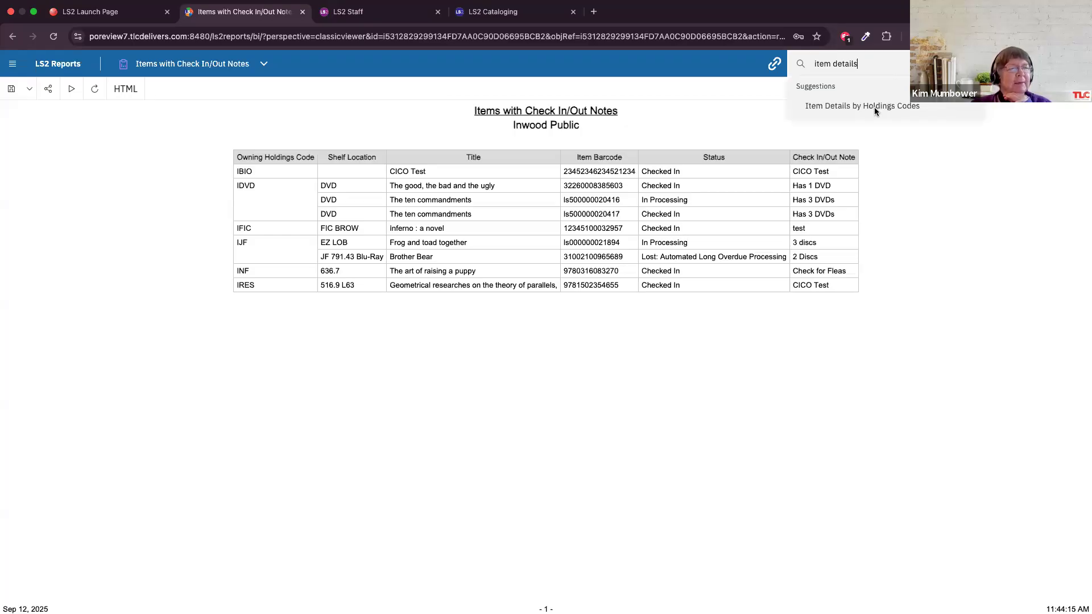
{"action": "left_click", "coordinate": [874, 110]}
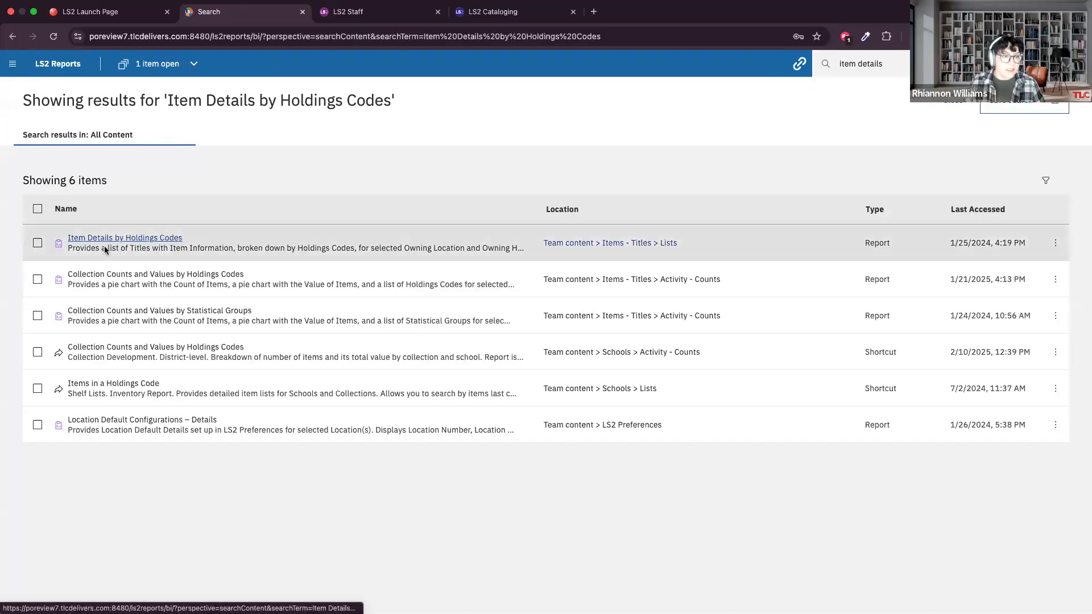
{"action": "left_click", "coordinate": [105, 249]}
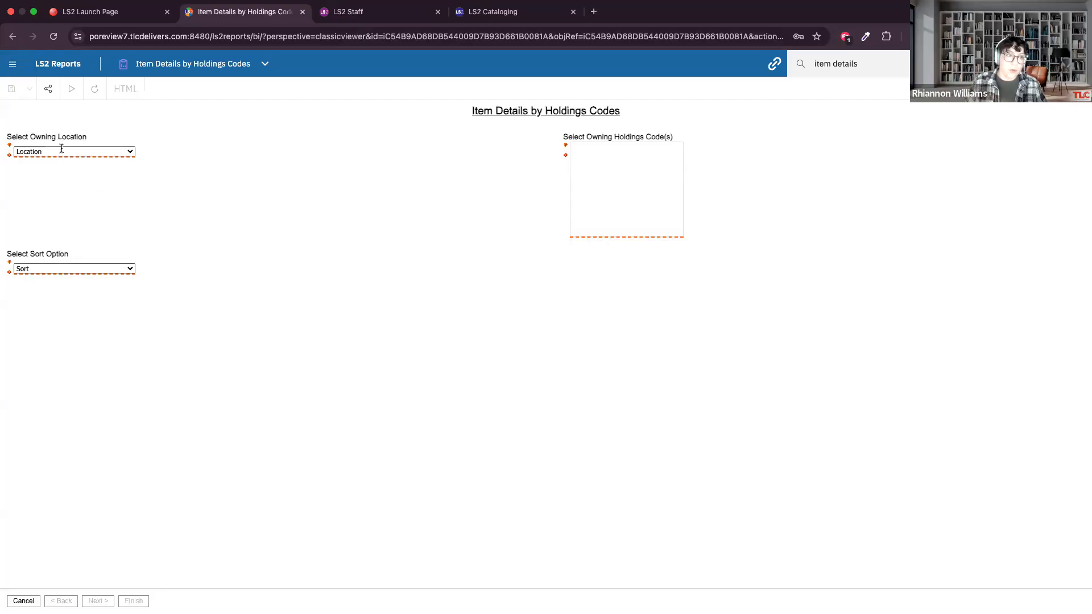
Run the item details report for owning location Inwood Public, sorted by Title, with all holdings codes selected.
{"action": "left_click", "coordinate": [35, 153]}
{"action": "left_click", "coordinate": [56, 277]}
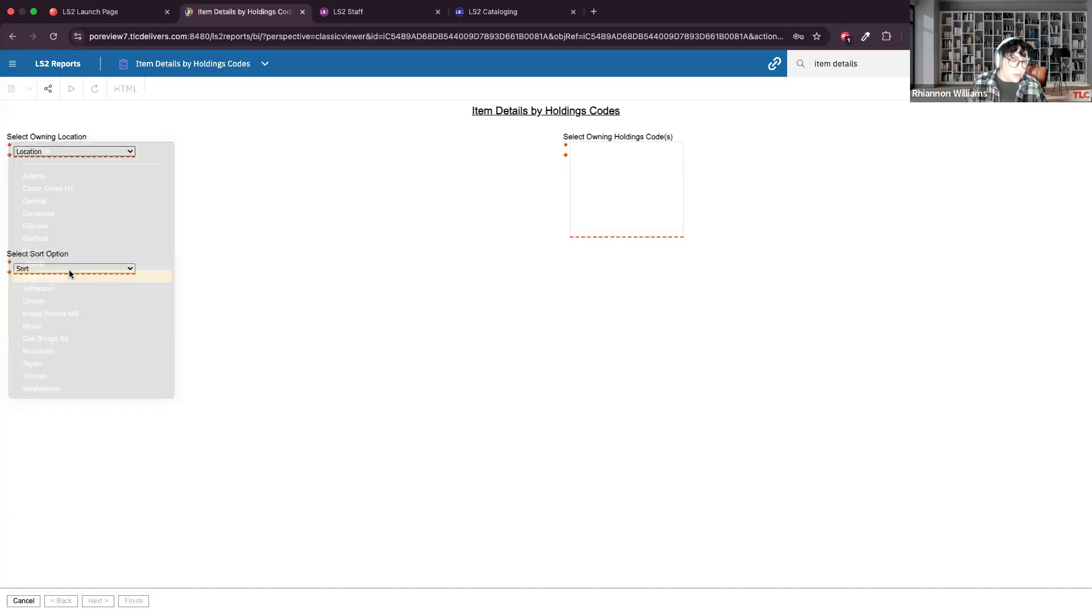
{"action": "left_click", "coordinate": [49, 283]}
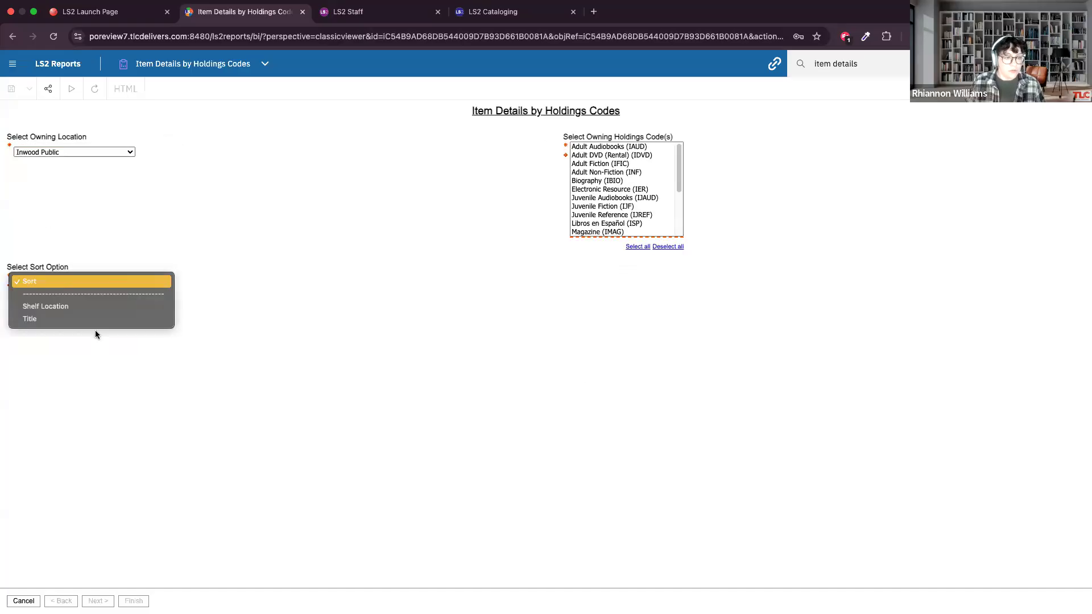
{"action": "left_click", "coordinate": [51, 321]}
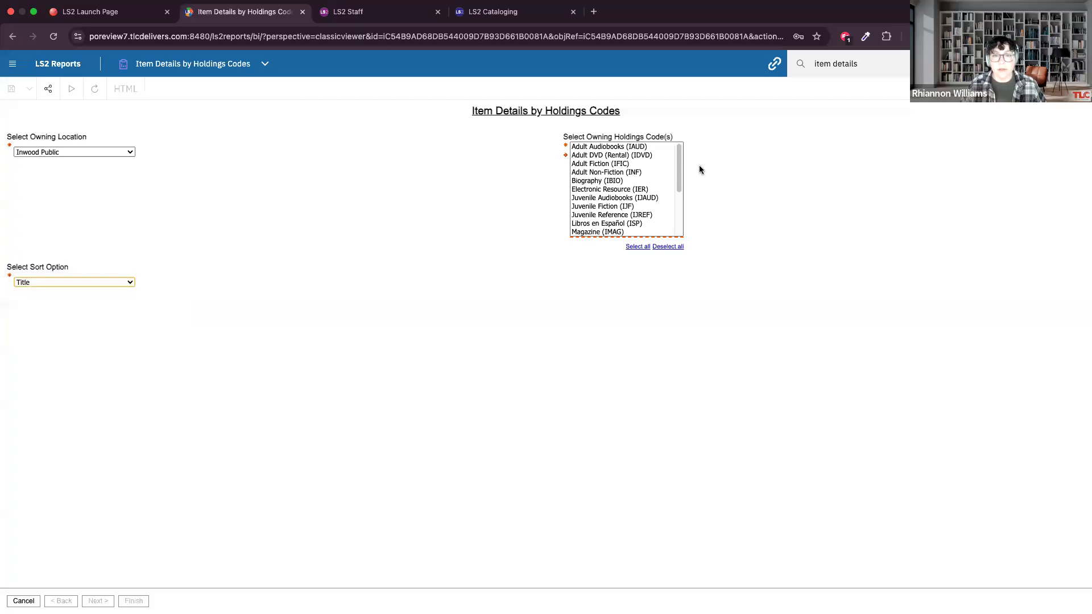
{"action": "scroll", "coordinate": [640, 175], "scroll_direction": "down", "scroll_amount": 5}
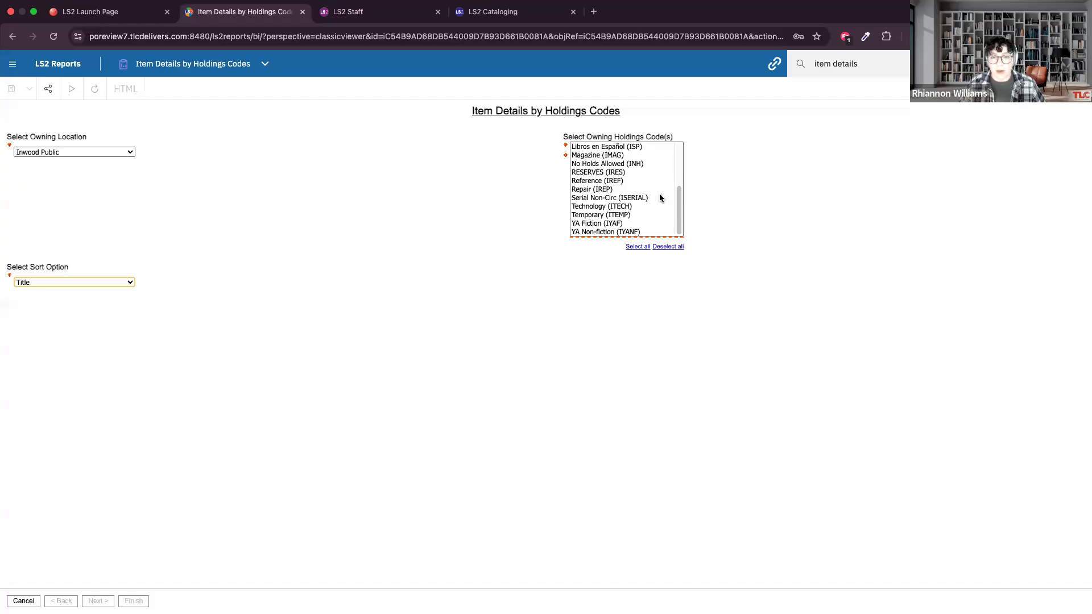
{"action": "scroll", "coordinate": [639, 199], "scroll_direction": "up", "scroll_amount": 5}
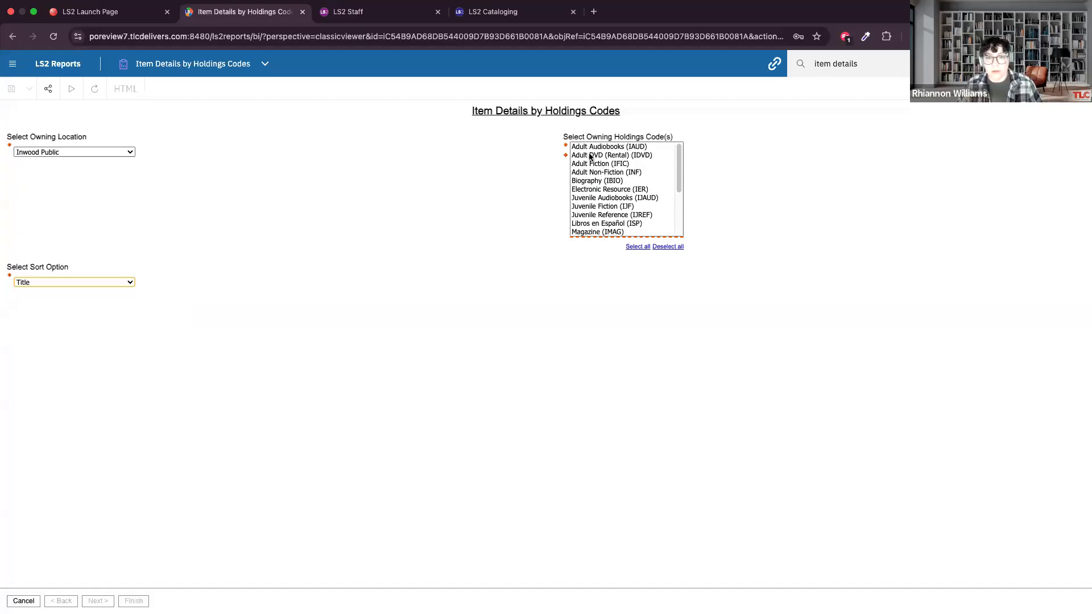
{"action": "scroll", "coordinate": [629, 187], "scroll_direction": "down", "scroll_amount": 5}
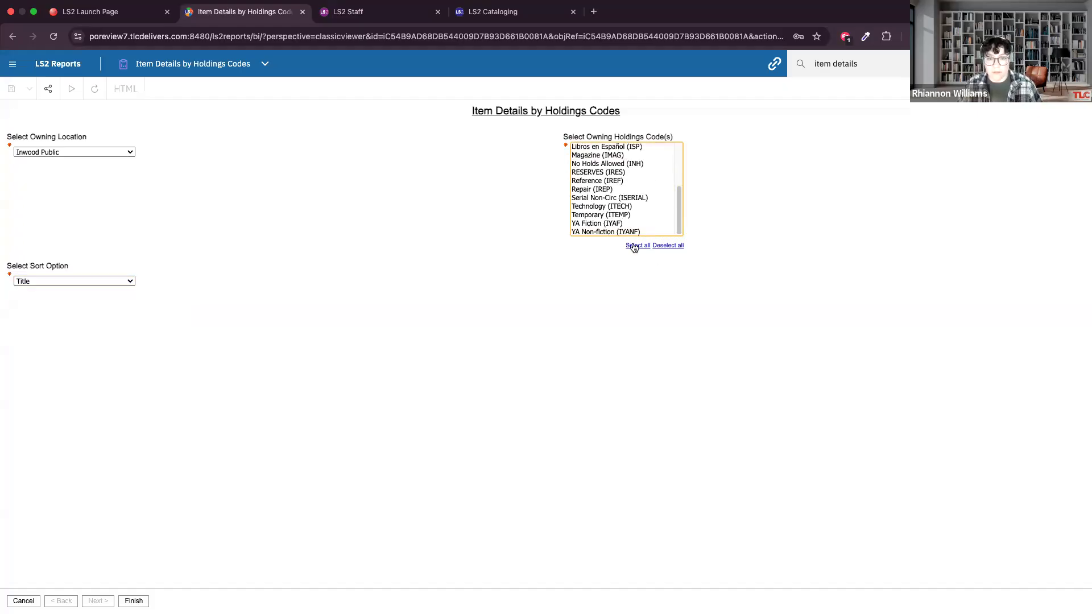
{"action": "left_click", "coordinate": [631, 246]}
{"action": "left_click", "coordinate": [133, 601]}
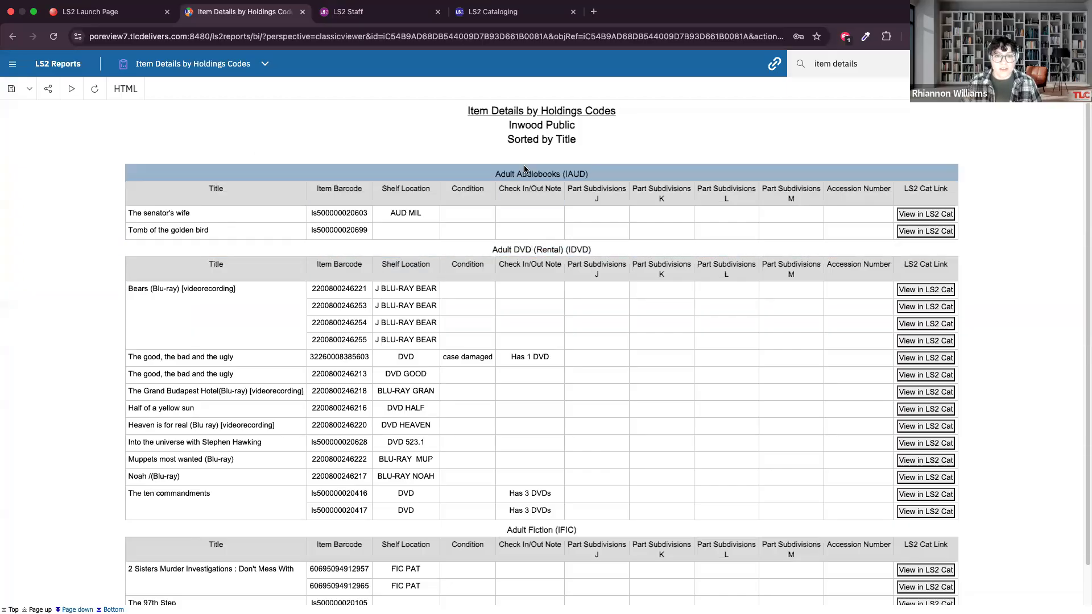
Open the case-damaged DVD "The good, the bad and the ugly" from the report in LS2 Cataloging and view its physical items.
{"action": "scroll", "coordinate": [311, 170], "scroll_direction": "down", "scroll_amount": 1}
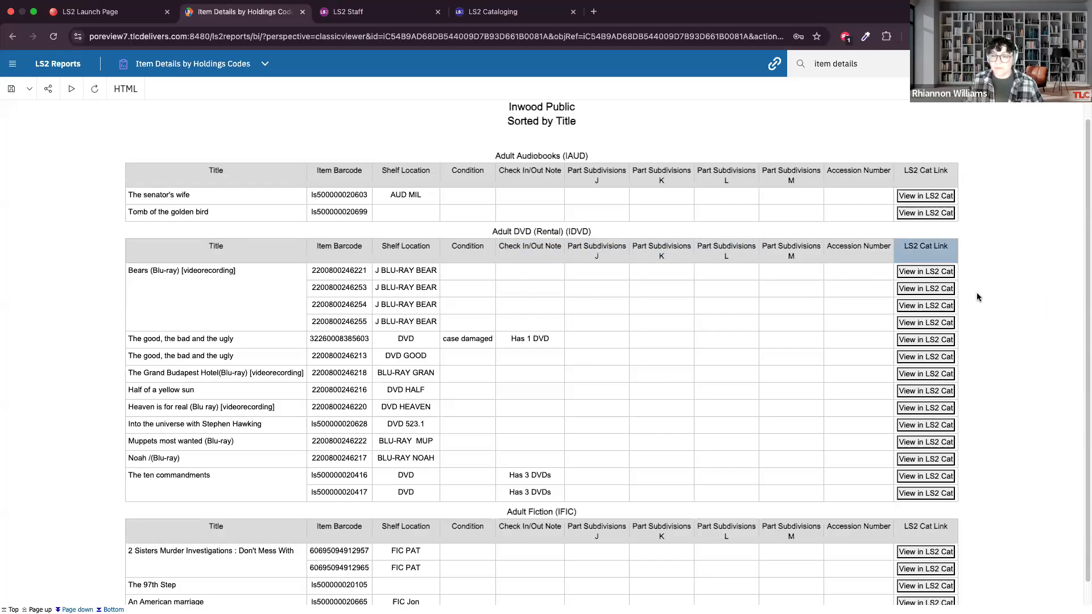
{"action": "scroll", "coordinate": [980, 293], "scroll_direction": "down", "scroll_amount": 1}
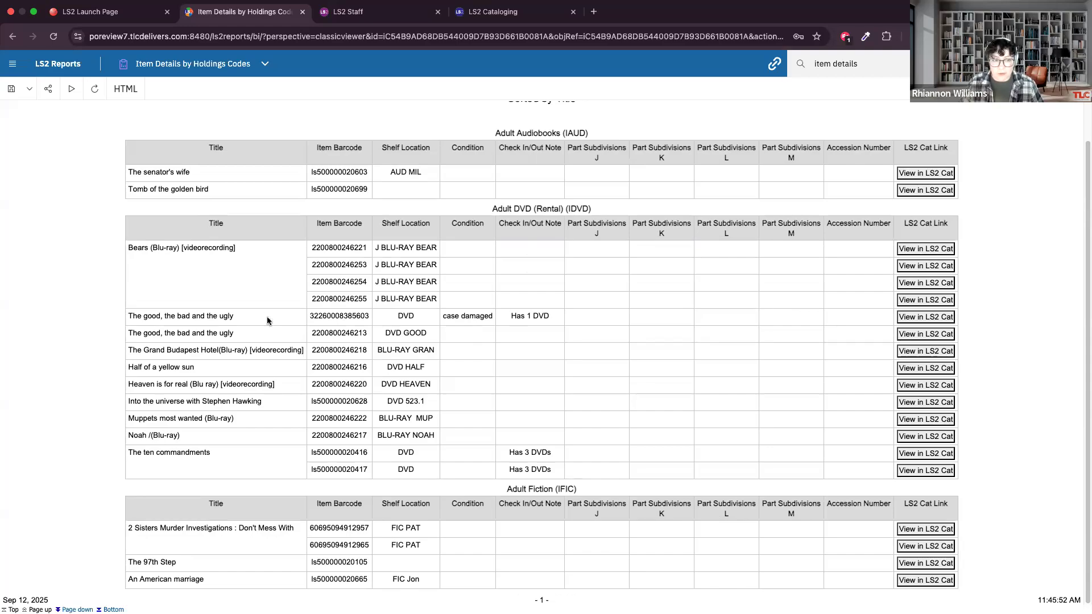
{"action": "left_click", "coordinate": [939, 320]}
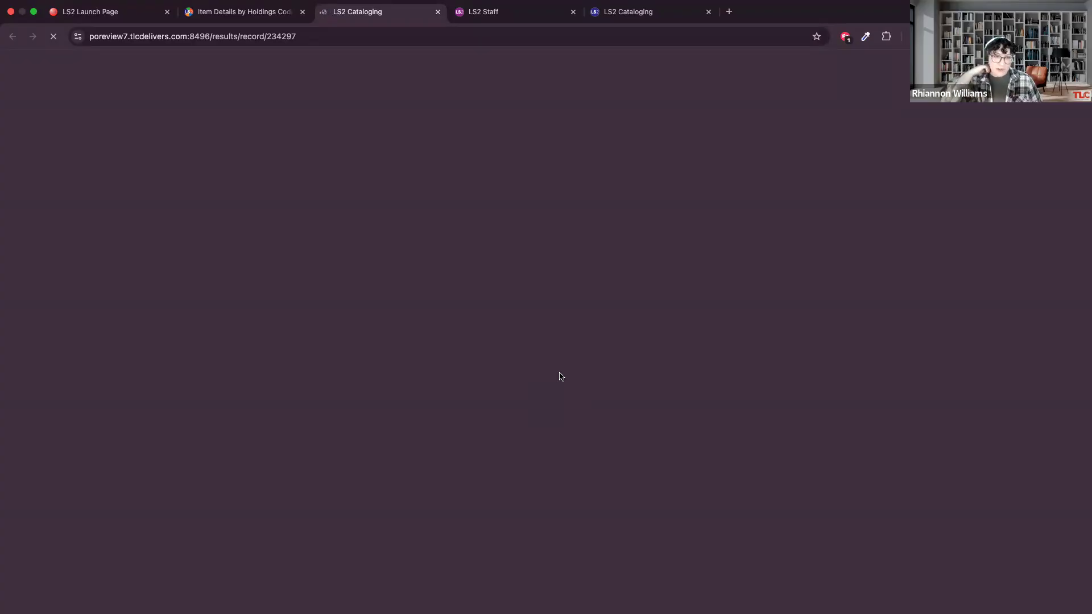
{"action": "left_click", "coordinate": [262, 12]}
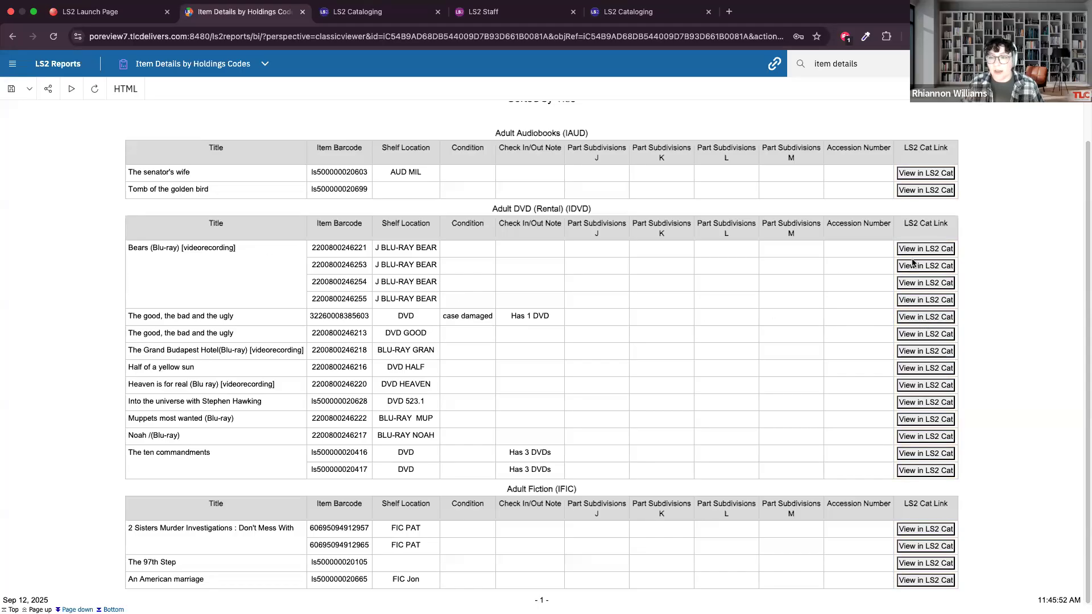
{"action": "left_click", "coordinate": [349, 17]}
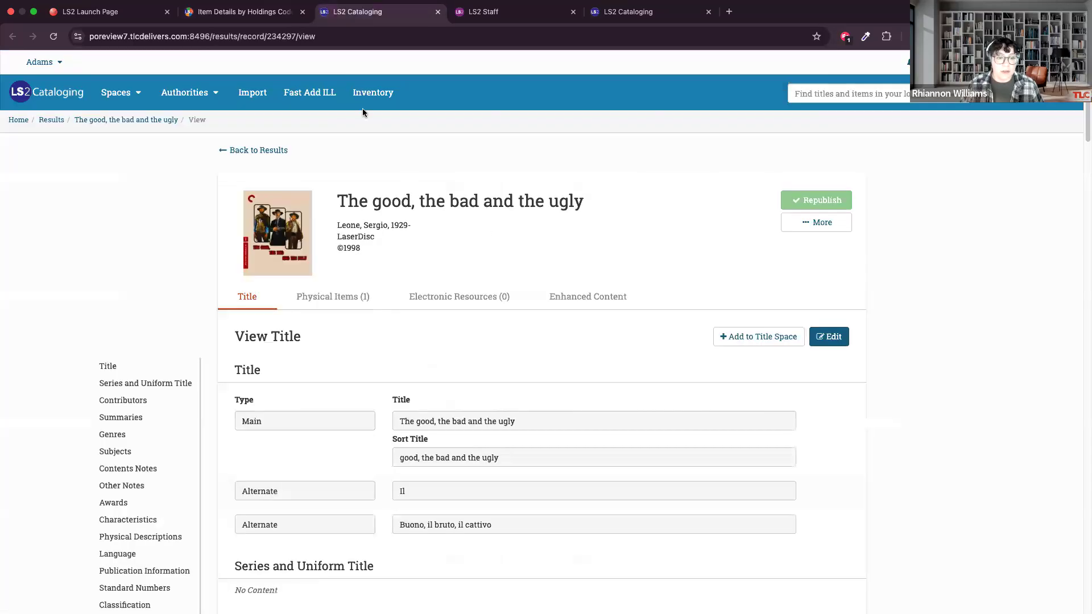
{"action": "scroll", "coordinate": [438, 247], "scroll_direction": "down", "scroll_amount": 1}
{"action": "left_click", "coordinate": [358, 219]}
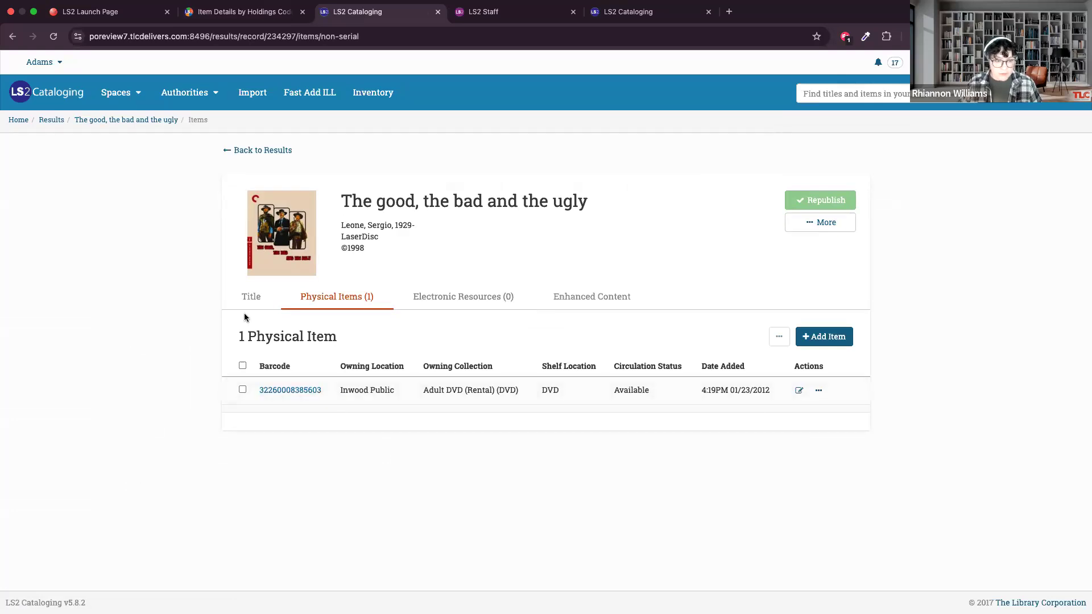
Return to the Item Details by Holdings Codes report in LS2 Reports and page forward through its Adult Fiction items.
{"action": "left_click", "coordinate": [241, 13]}
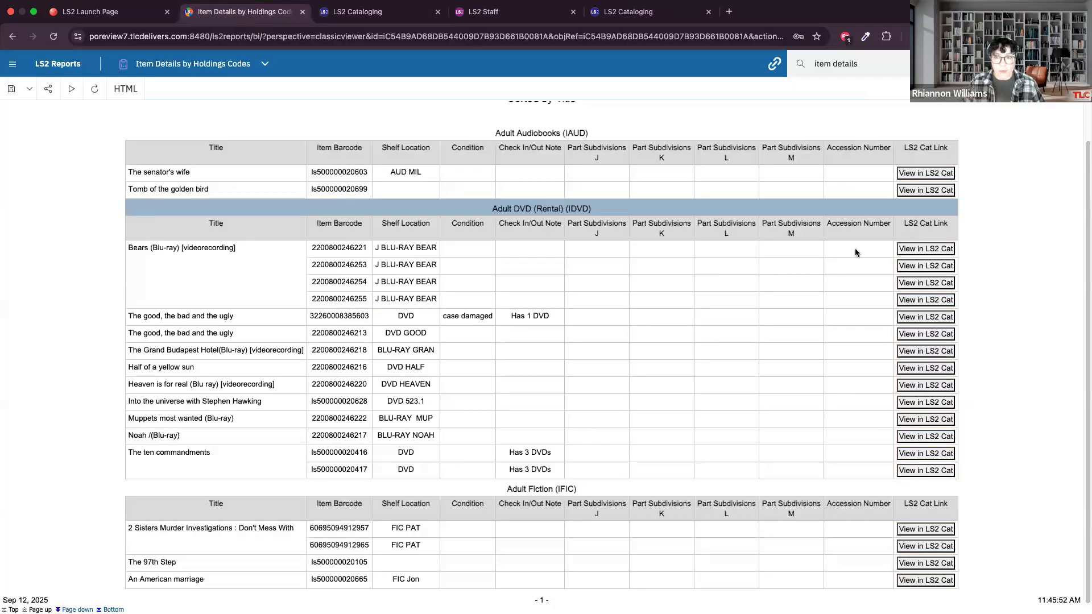
{"action": "scroll", "coordinate": [880, 261], "scroll_direction": "up", "scroll_amount": 1}
{"action": "scroll", "coordinate": [880, 260], "scroll_direction": "up", "scroll_amount": 2}
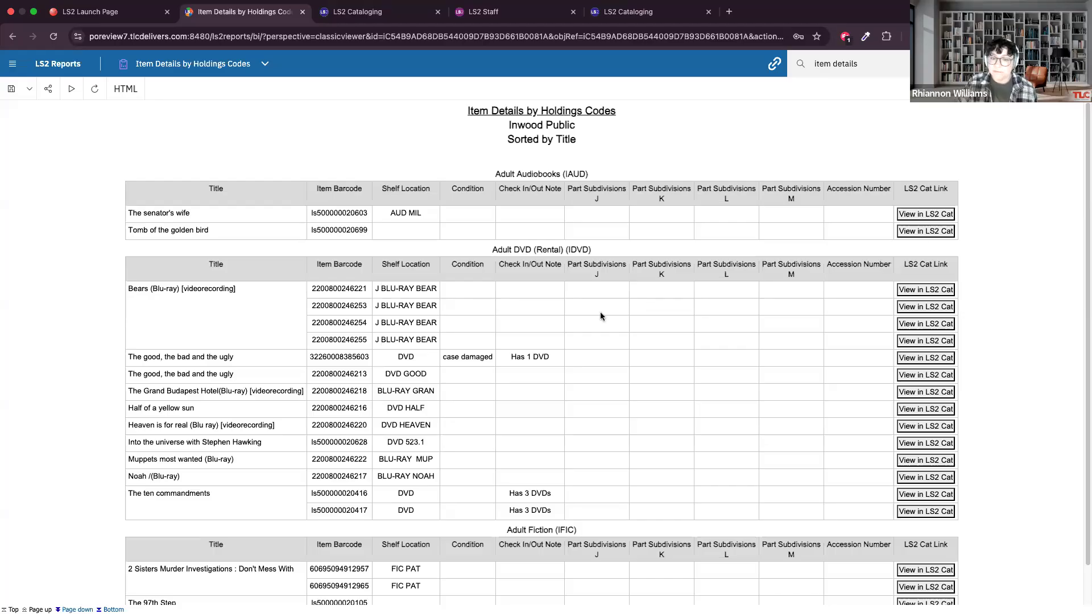
{"action": "scroll", "coordinate": [677, 344], "scroll_direction": "down", "scroll_amount": 2}
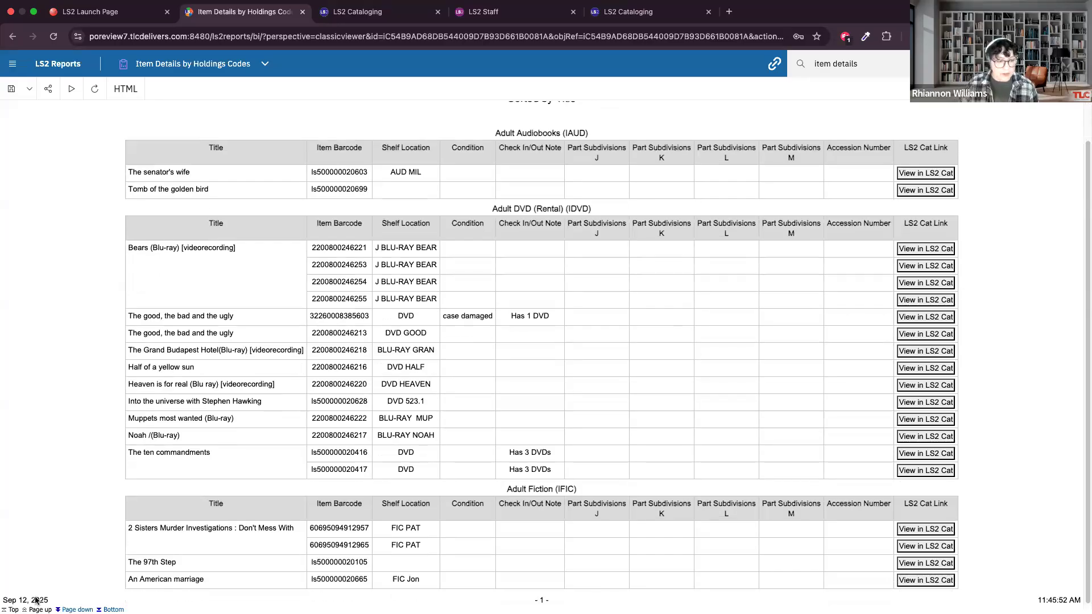
{"action": "left_click", "coordinate": [77, 610]}
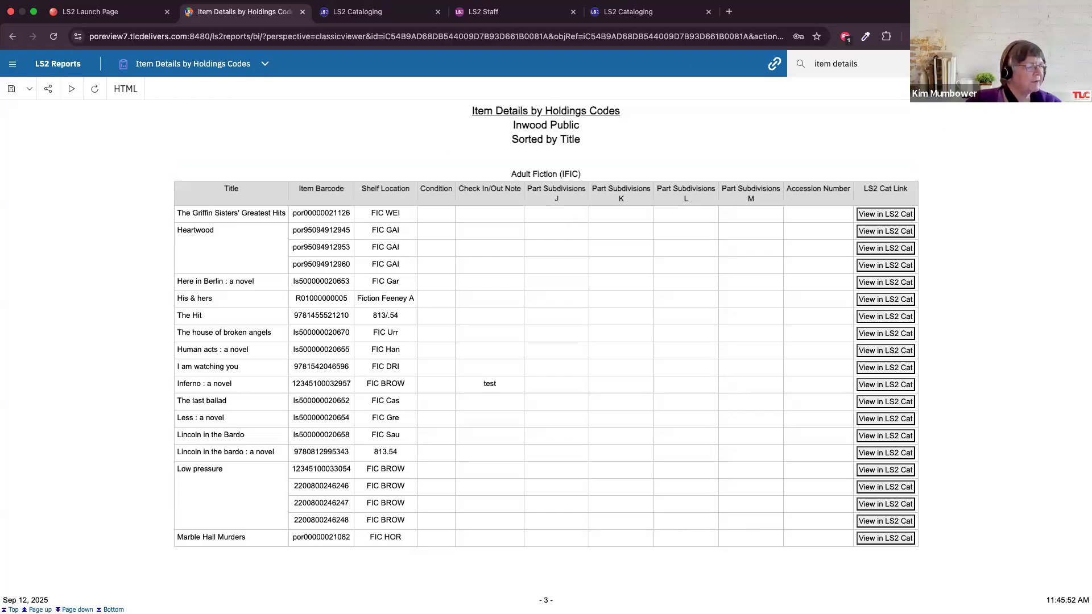
Clear the report search text and select the Part Subdivisions J column heading in the Adult Fiction table.
{"action": "left_click", "coordinate": [978, 63]}
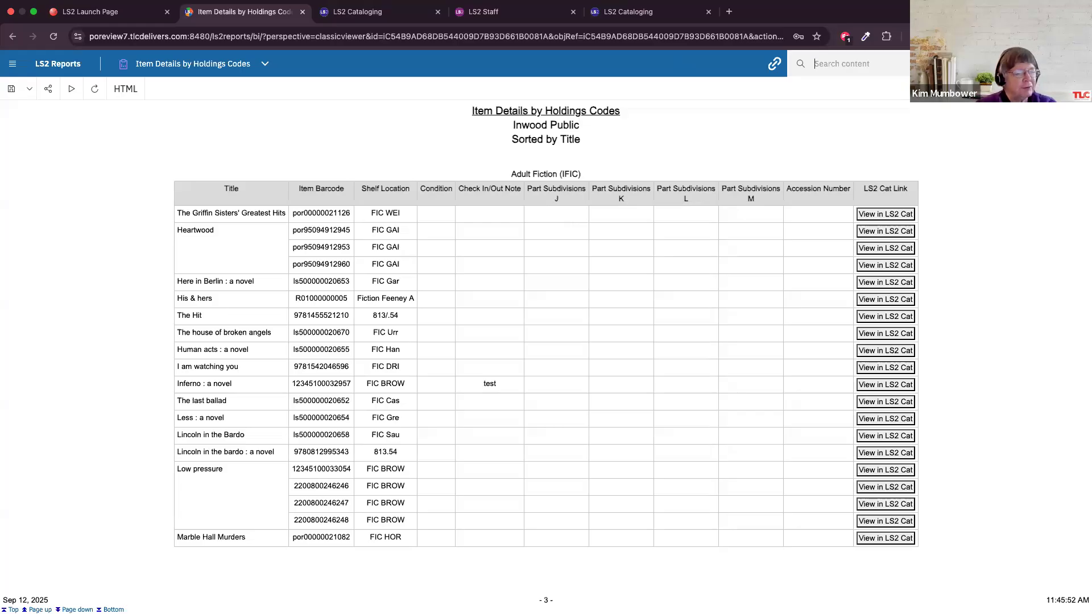
{"action": "left_click", "coordinate": [842, 69]}
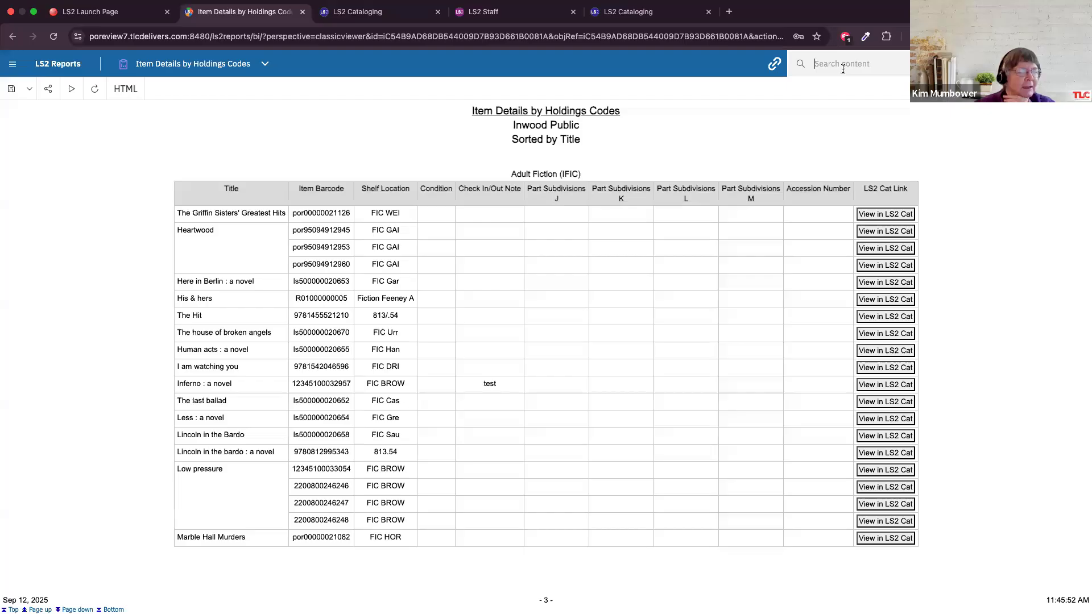
{"action": "left_click", "coordinate": [842, 64]}
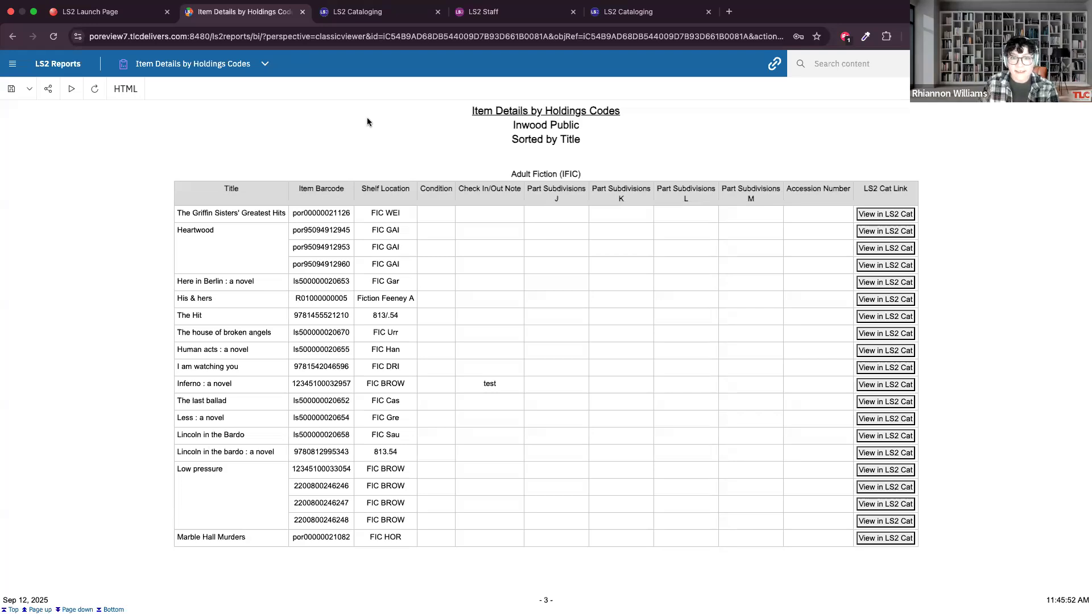
{"action": "left_click", "coordinate": [551, 196]}
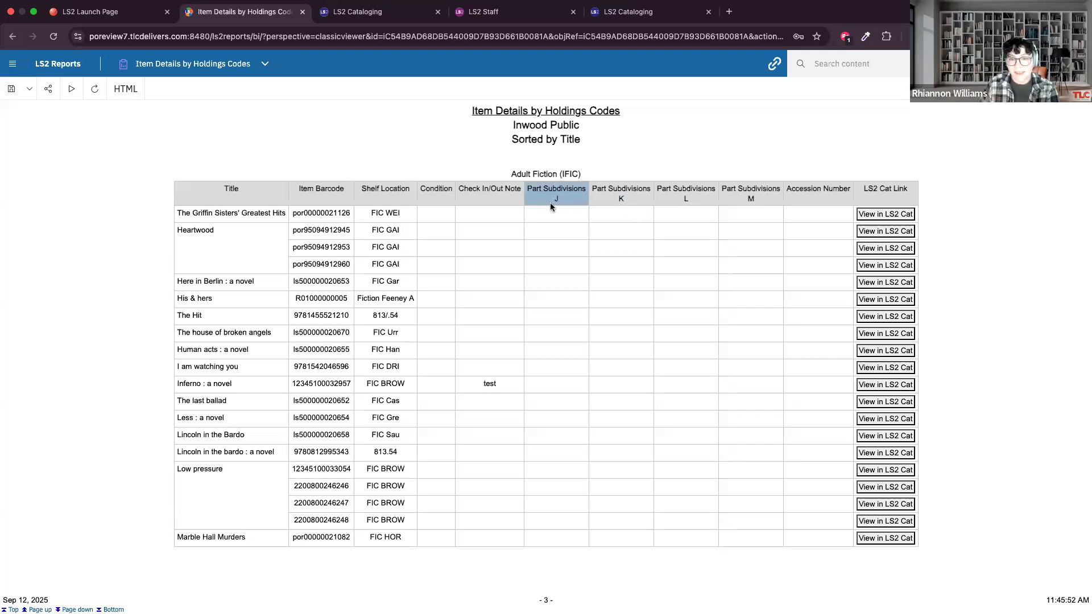
{"action": "left_click", "coordinate": [547, 244]}
{"action": "left_click", "coordinate": [550, 191]}
{"action": "left_click", "coordinate": [596, 243]}
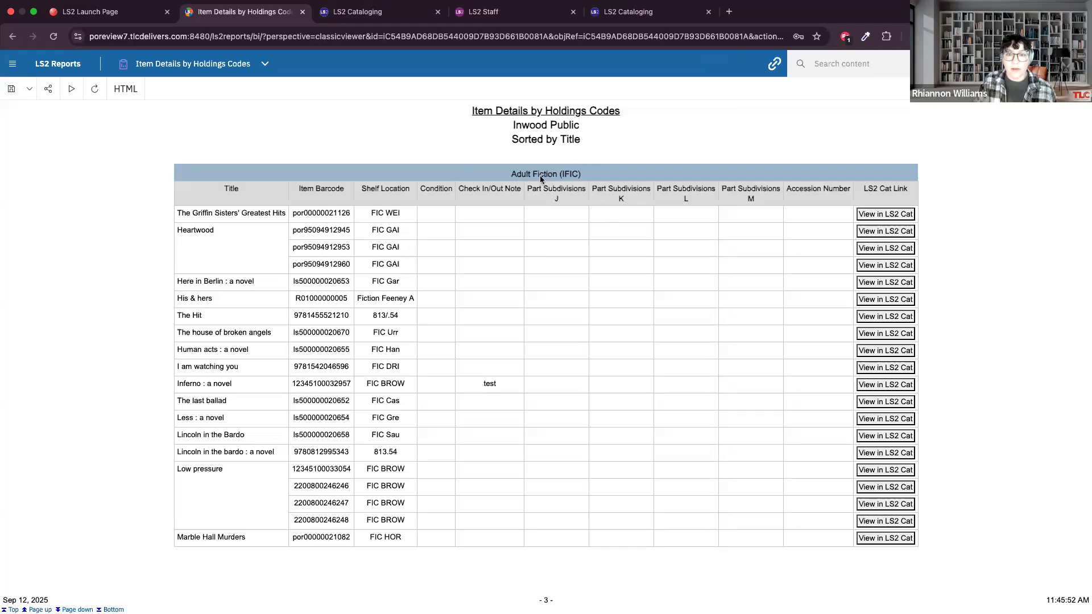
Switch to LS2 Cataloging and open the Item Space Overview title space.
{"action": "left_click", "coordinate": [401, 11]}
{"action": "left_click", "coordinate": [671, 12]}
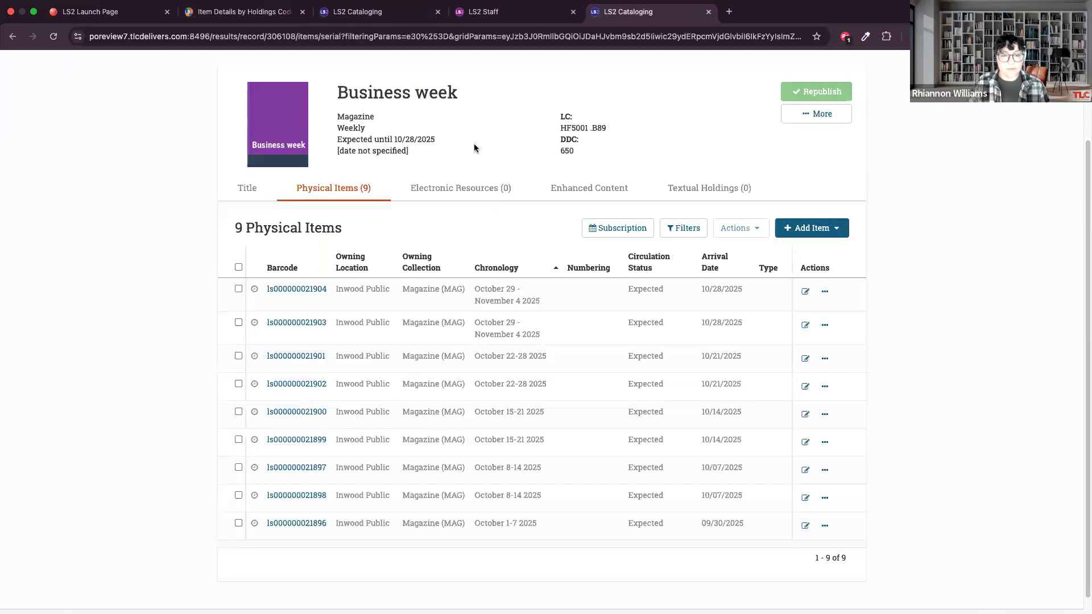
{"action": "scroll", "coordinate": [384, 151], "scroll_direction": "up", "scroll_amount": 3}
{"action": "left_click", "coordinate": [121, 93]}
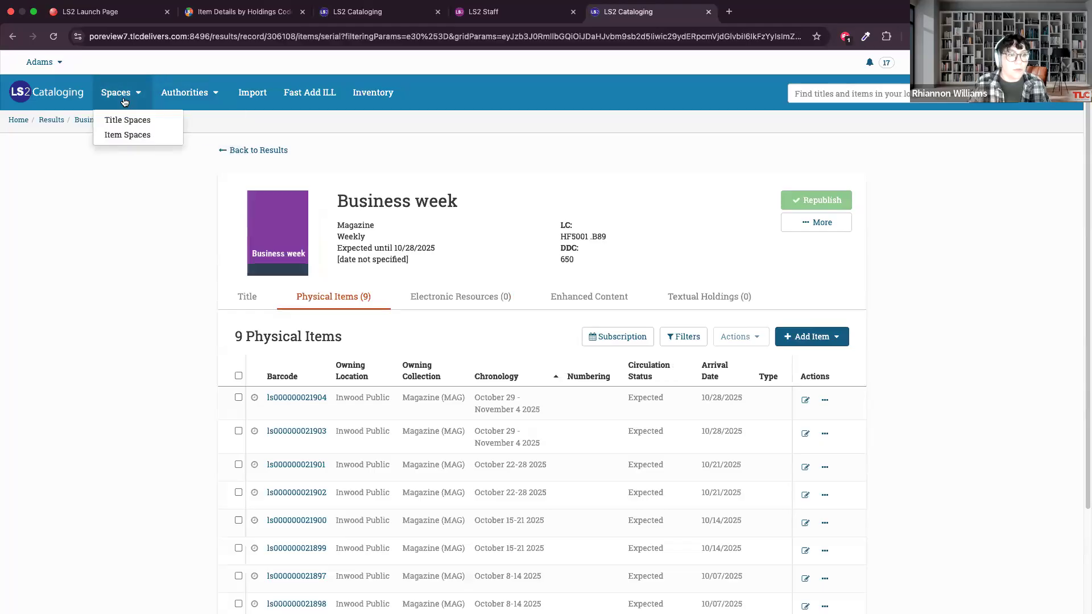
{"action": "left_click", "coordinate": [117, 121]}
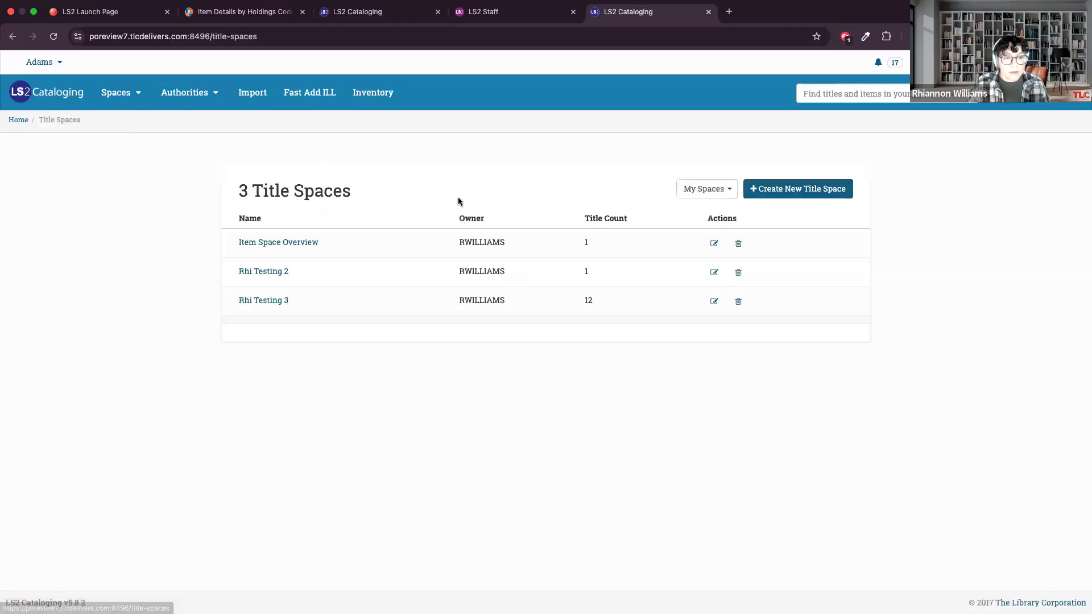
{"action": "left_click", "coordinate": [285, 243]}
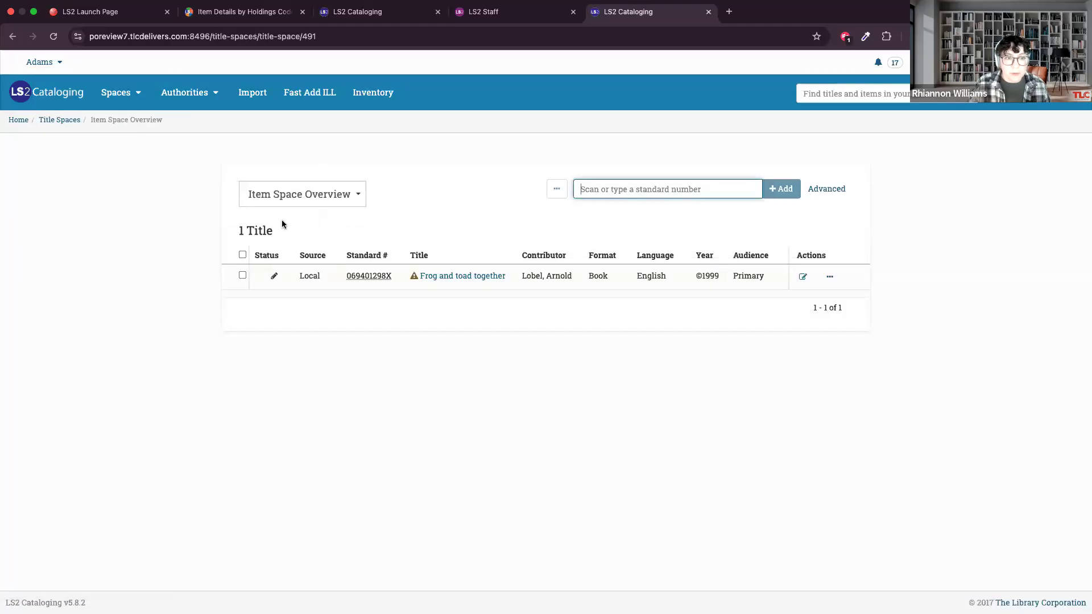
View the physical items of "Frog and toad together" and open a blank form for adding an item.
{"action": "left_click", "coordinate": [469, 276]}
{"action": "left_click", "coordinate": [340, 297]}
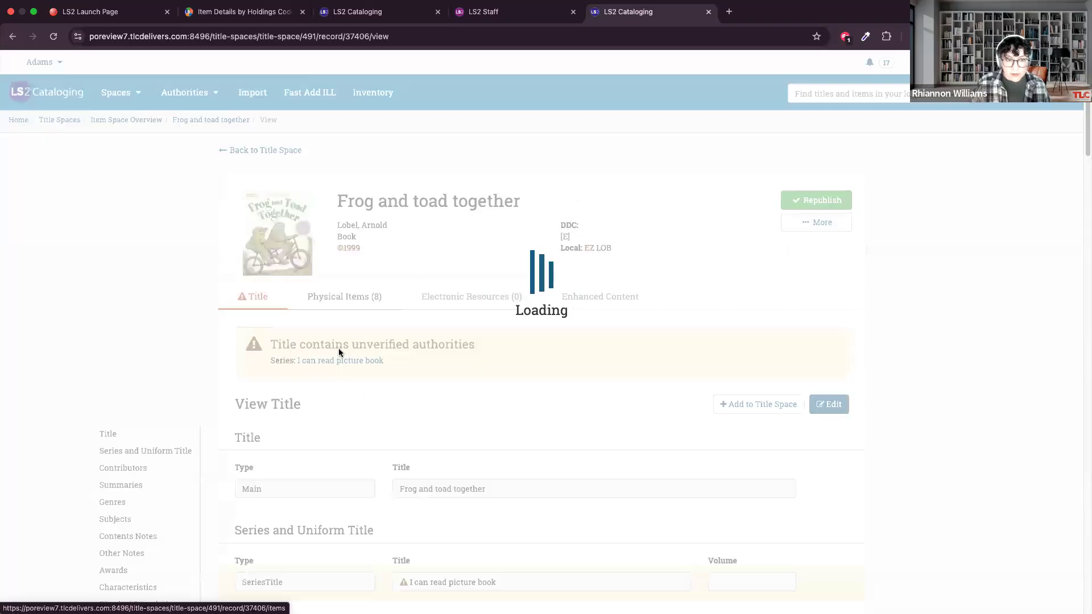
{"action": "scroll", "coordinate": [895, 340], "scroll_direction": "down", "scroll_amount": 2}
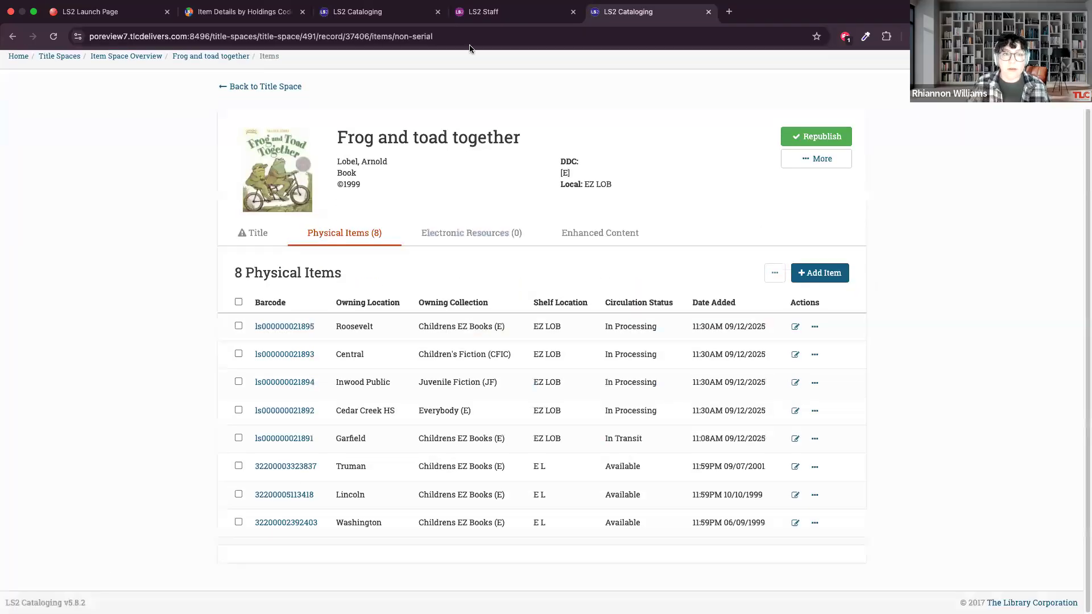
{"action": "left_click", "coordinate": [820, 273]}
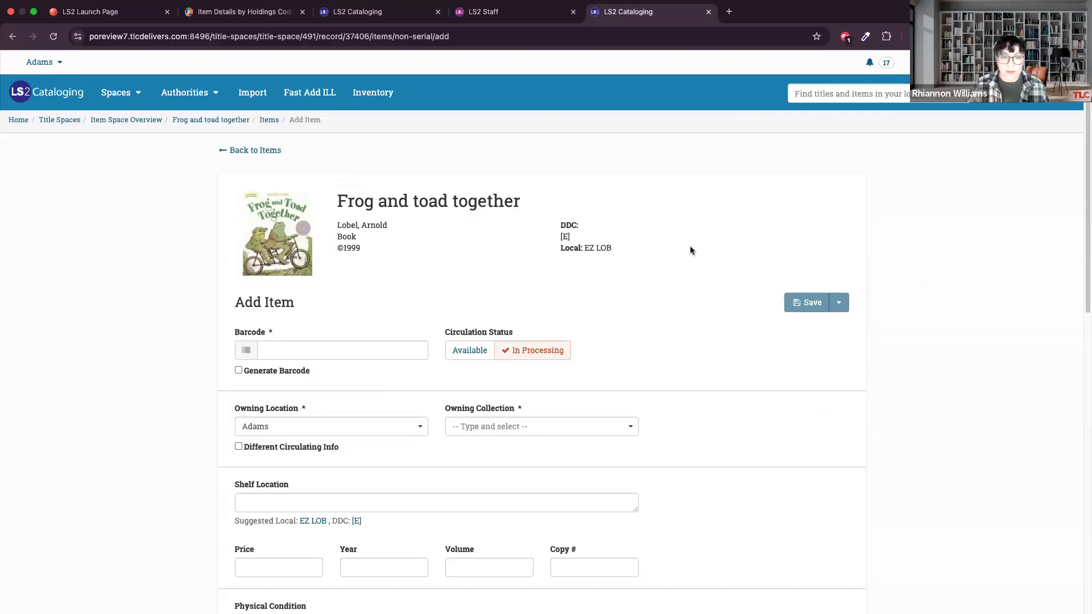
{"action": "left_click", "coordinate": [140, 96]}
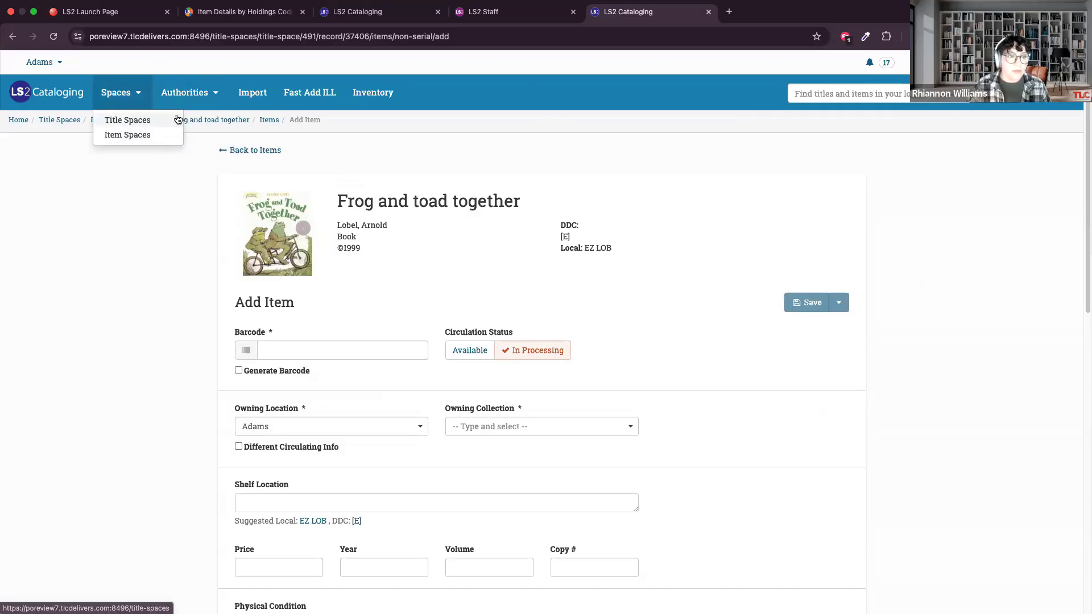
{"action": "left_click", "coordinate": [166, 93]}
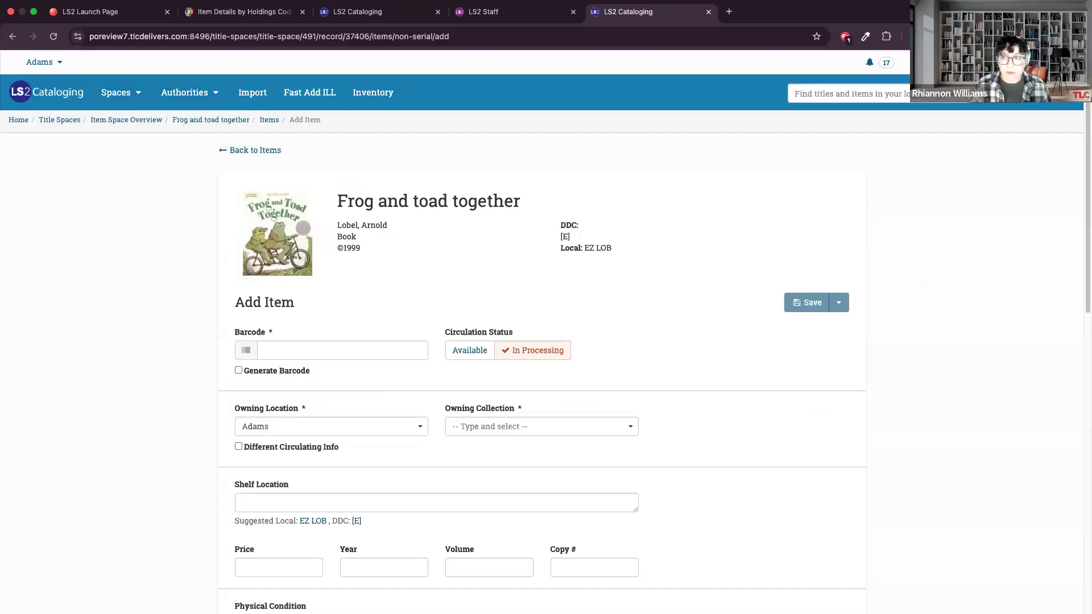
Search the catalog for "business week".
{"action": "left_click", "coordinate": [1051, 93]}
{"action": "left_click", "coordinate": [874, 98]}
{"action": "type", "text": "business week"}
{"action": "key", "text": "Return"}
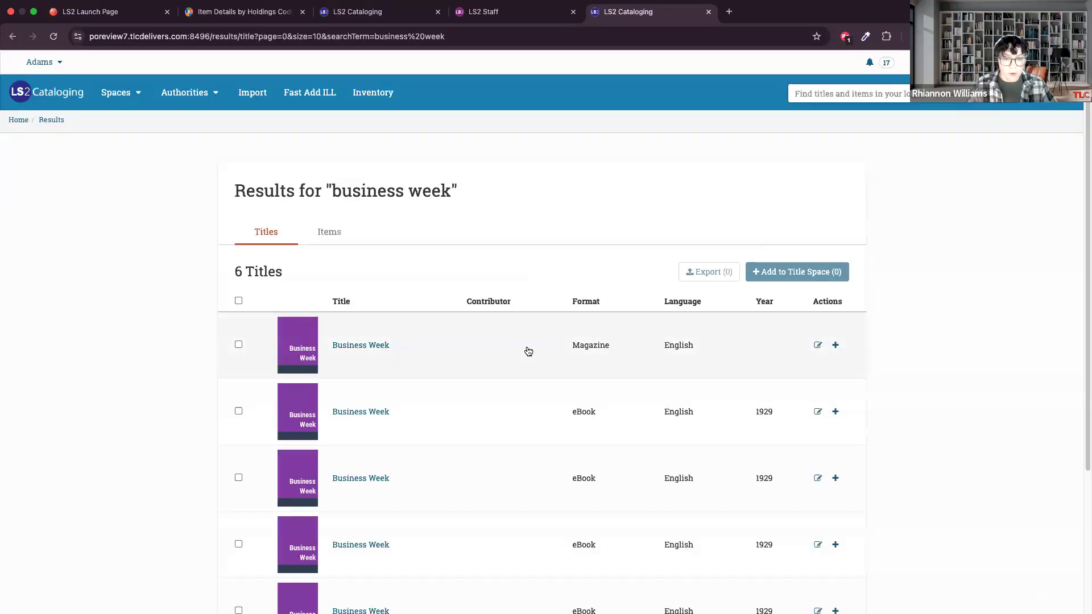
Open the Business Week magazine's physical items and save its subscription pattern with Weekly frequency and Irregular / Unknown numbering.
{"action": "left_click", "coordinate": [381, 344]}
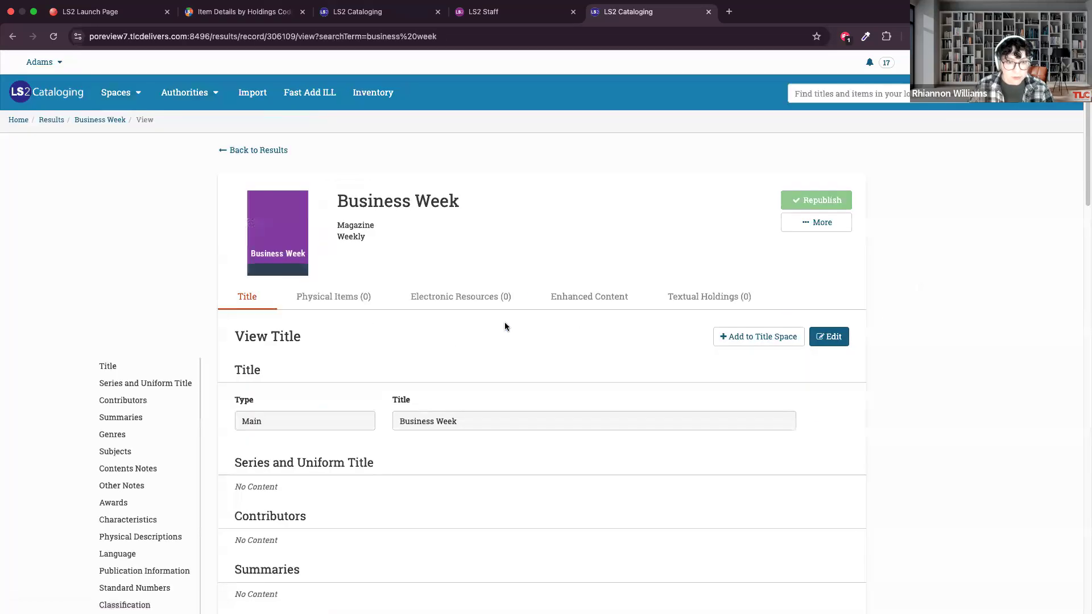
{"action": "left_click", "coordinate": [353, 302]}
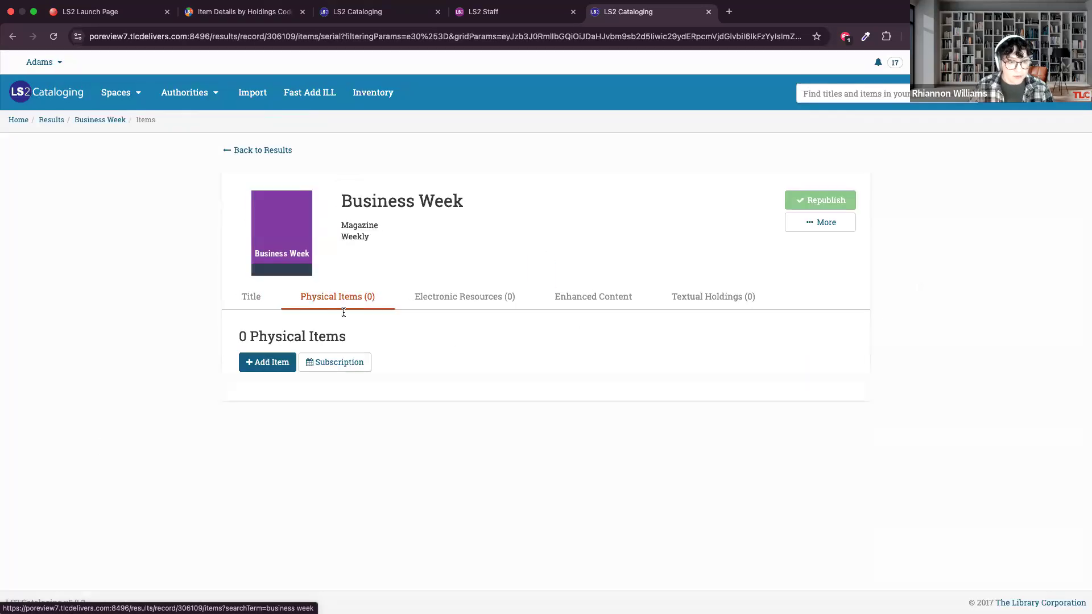
{"action": "left_click", "coordinate": [336, 359]}
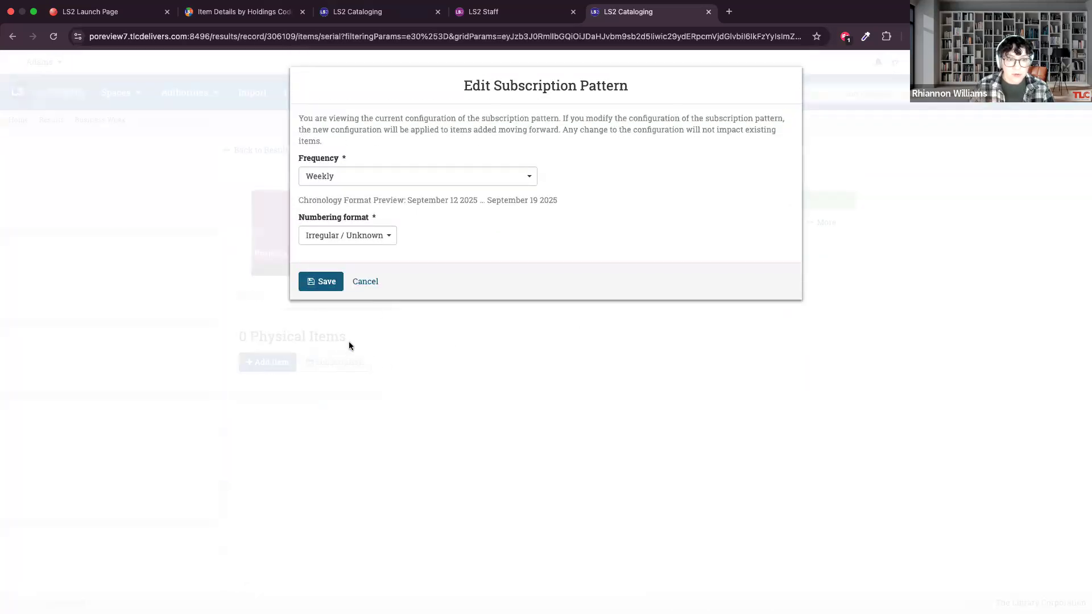
{"action": "left_click", "coordinate": [313, 282]}
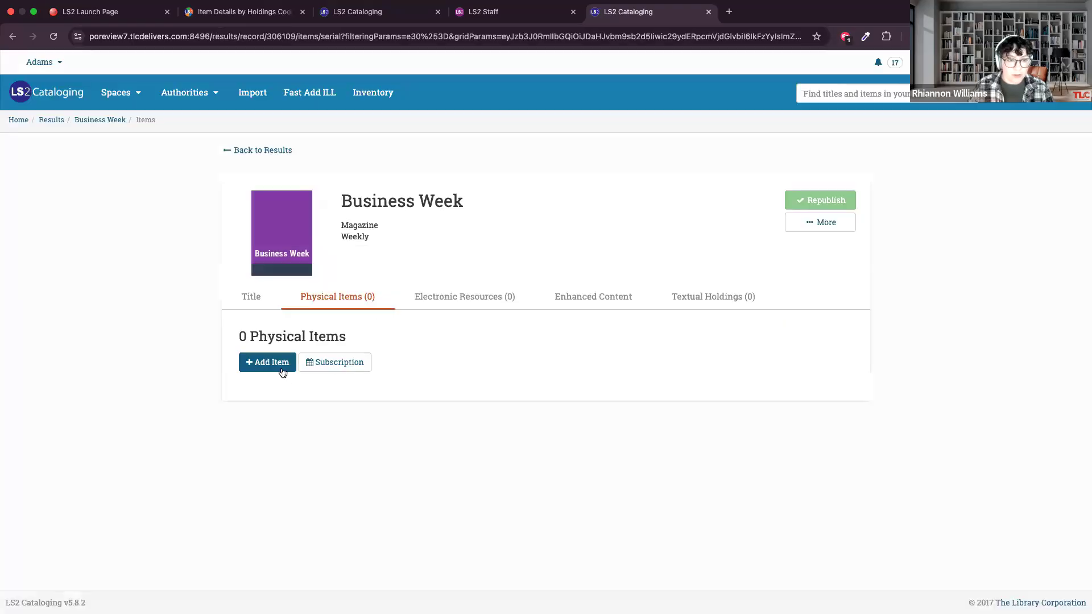
Start a new Business Week item with a generated barcode and an expected date of 09/12/2025.
{"action": "left_click", "coordinate": [278, 370]}
{"action": "left_click", "coordinate": [246, 416]}
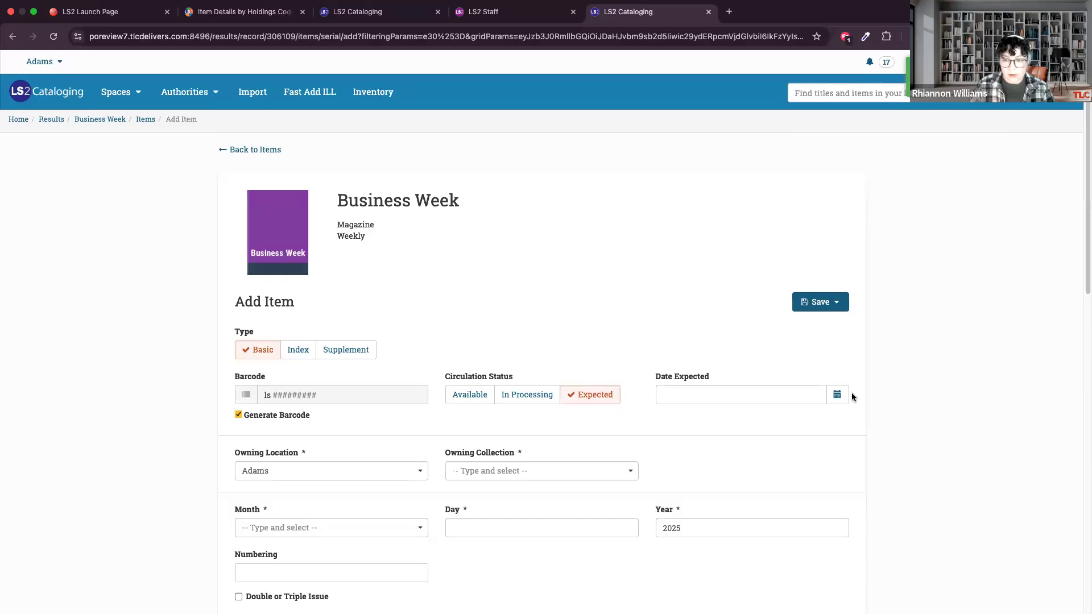
{"action": "left_click", "coordinate": [837, 395]}
{"action": "left_click", "coordinate": [786, 460]}
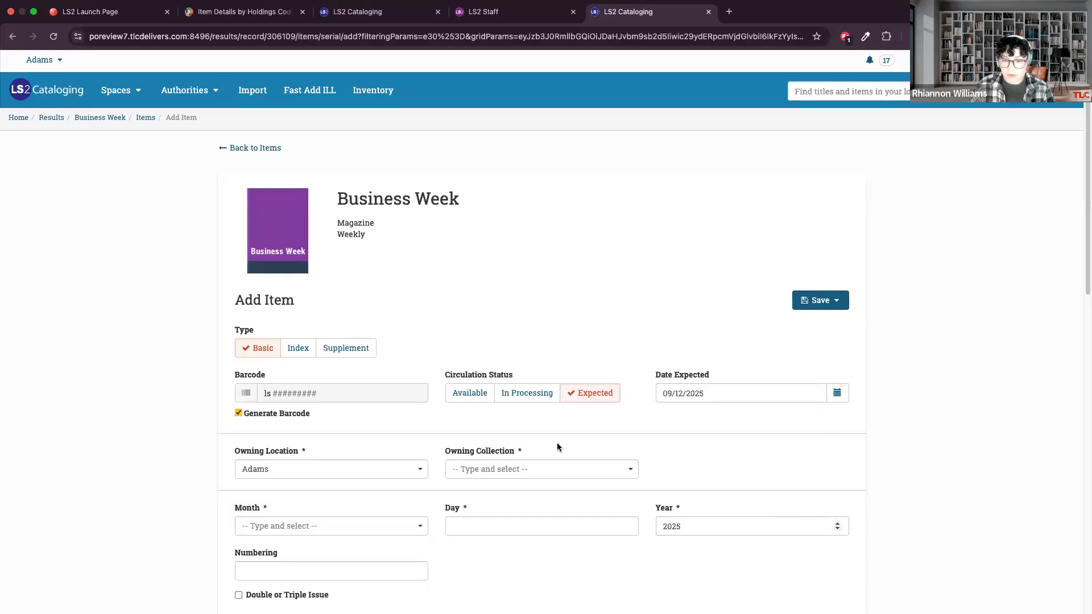
Assign the Business Week item to owning location Adams and owning collection Serial Non-Circ (DCSERIAL).
{"action": "scroll", "coordinate": [555, 445], "scroll_direction": "down", "scroll_amount": 2}
{"action": "left_click", "coordinate": [510, 348]}
{"action": "left_click", "coordinate": [371, 348]}
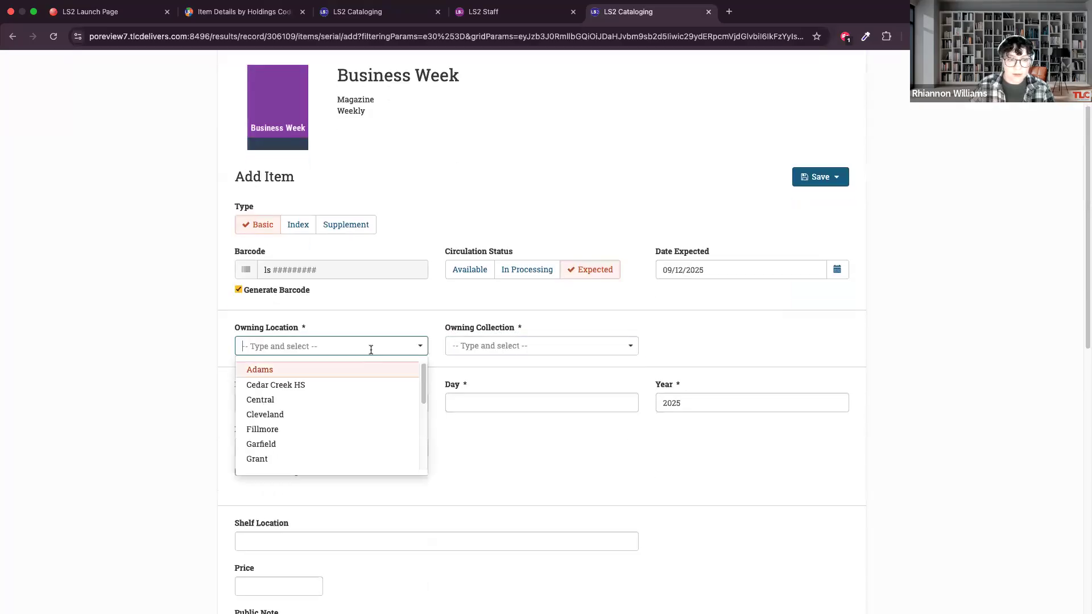
{"action": "left_click", "coordinate": [504, 347]}
{"action": "left_click", "coordinate": [489, 385]}
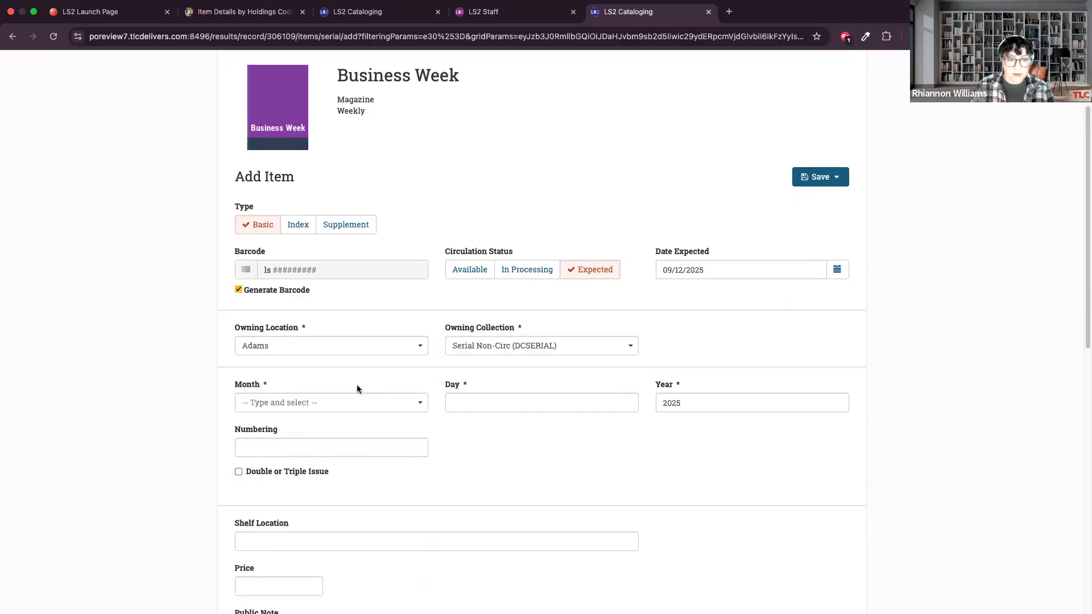
Set the Business Week issue's chronology to September 12, 2025 and review the remaining item fields.
{"action": "left_click", "coordinate": [332, 401]}
{"action": "scroll", "coordinate": [292, 482], "scroll_direction": "down", "scroll_amount": 3}
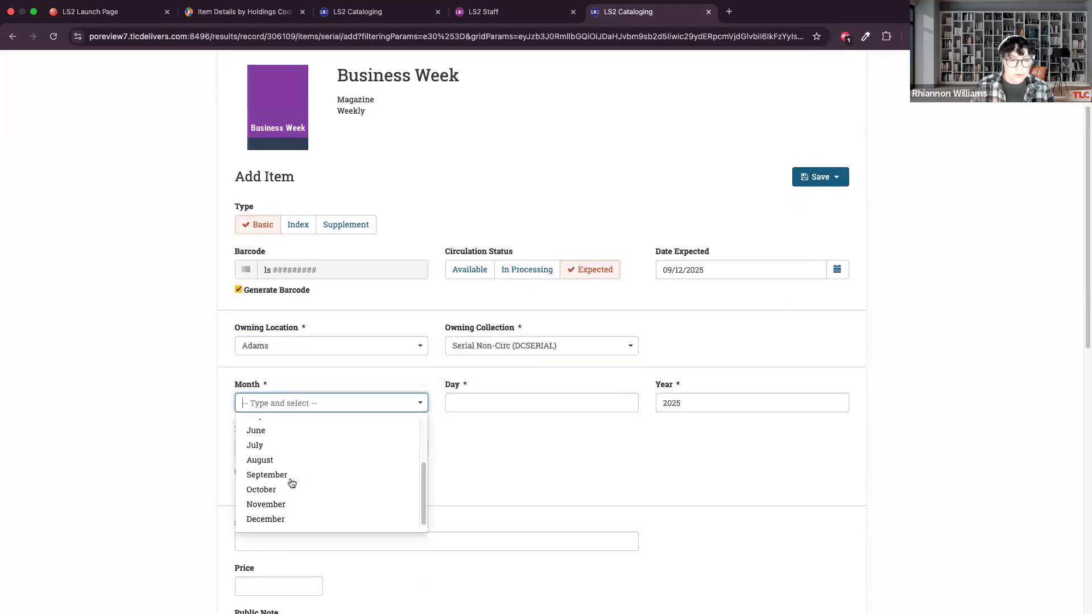
{"action": "left_click", "coordinate": [276, 477]}
{"action": "left_click", "coordinate": [627, 403]}
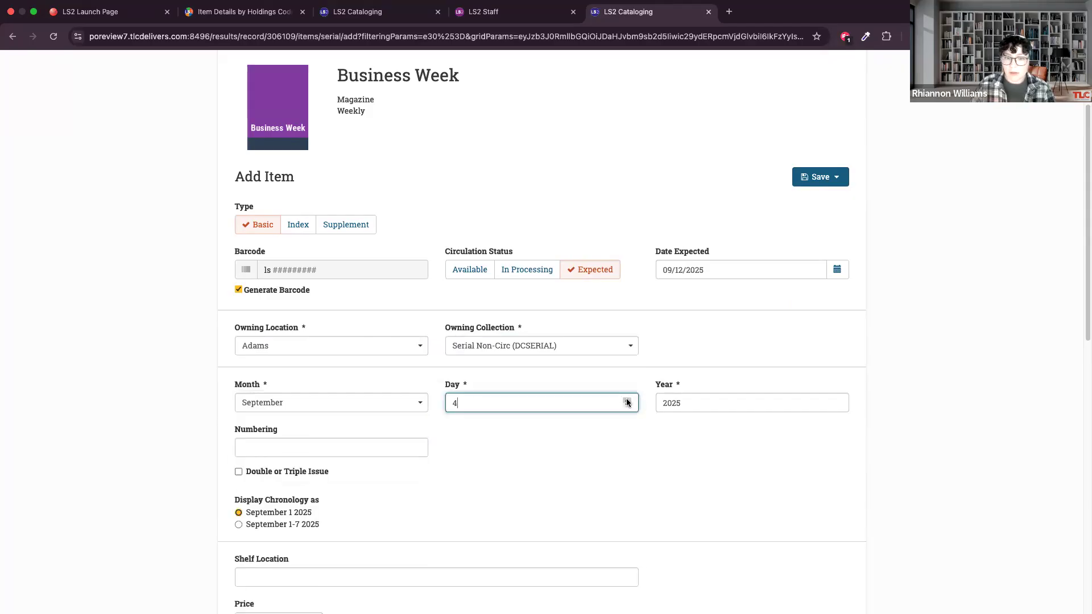
{"action": "left_click", "coordinate": [627, 400]}
{"action": "left_click", "coordinate": [627, 400]}
{"action": "left_click", "coordinate": [627, 400]}
{"action": "left_click", "coordinate": [626, 400]}
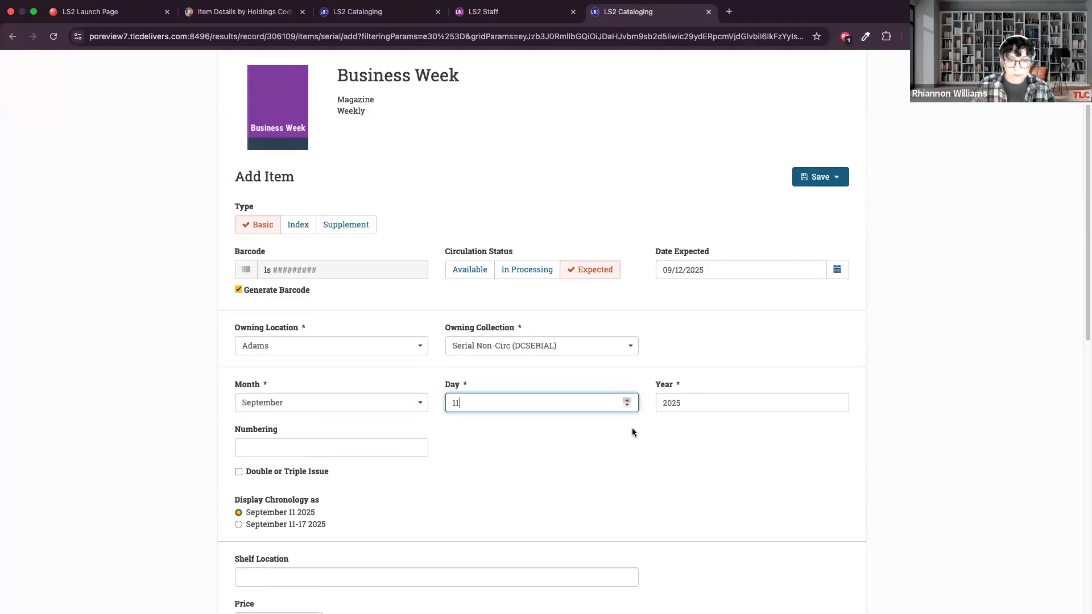
{"action": "left_click", "coordinate": [679, 418]}
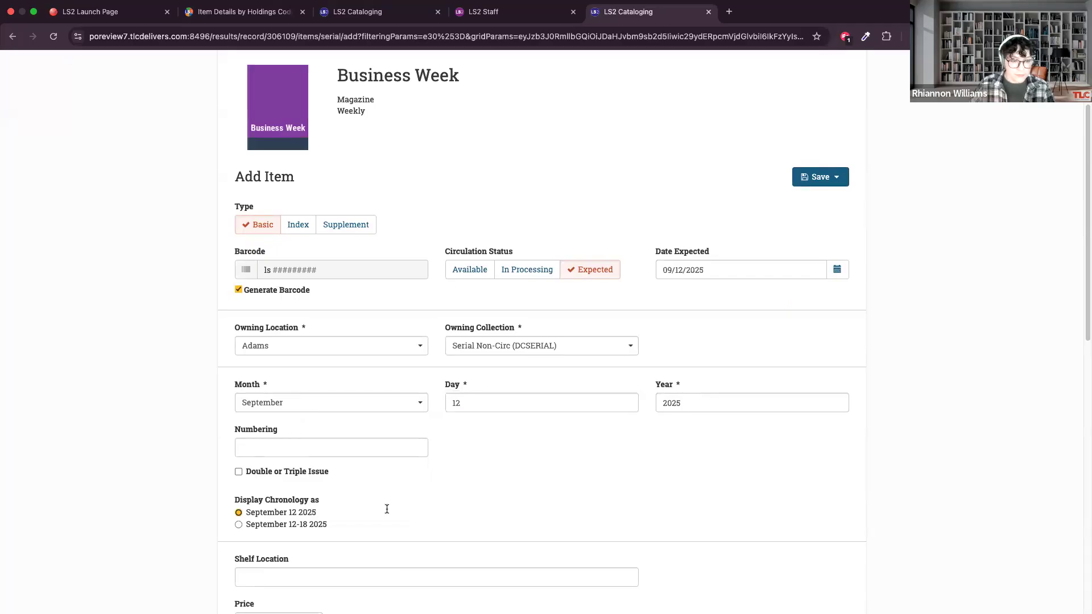
{"action": "scroll", "coordinate": [386, 509], "scroll_direction": "down", "scroll_amount": 5}
{"action": "scroll", "coordinate": [387, 507], "scroll_direction": "up", "scroll_amount": 2}
{"action": "scroll", "coordinate": [386, 510], "scroll_direction": "up", "scroll_amount": 2}
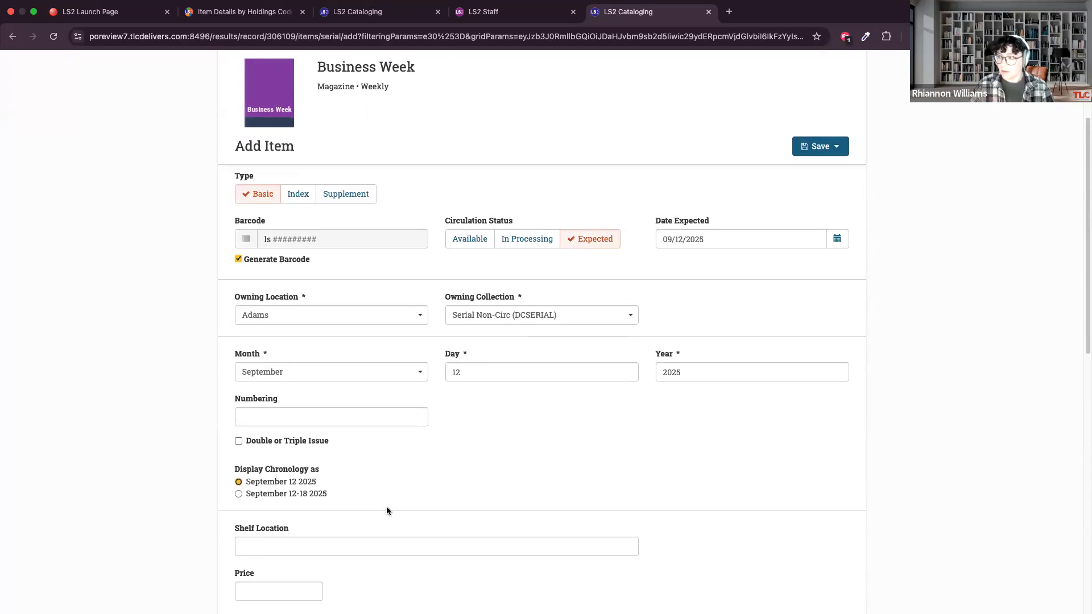
{"action": "scroll", "coordinate": [392, 500], "scroll_direction": "up", "scroll_amount": 5}
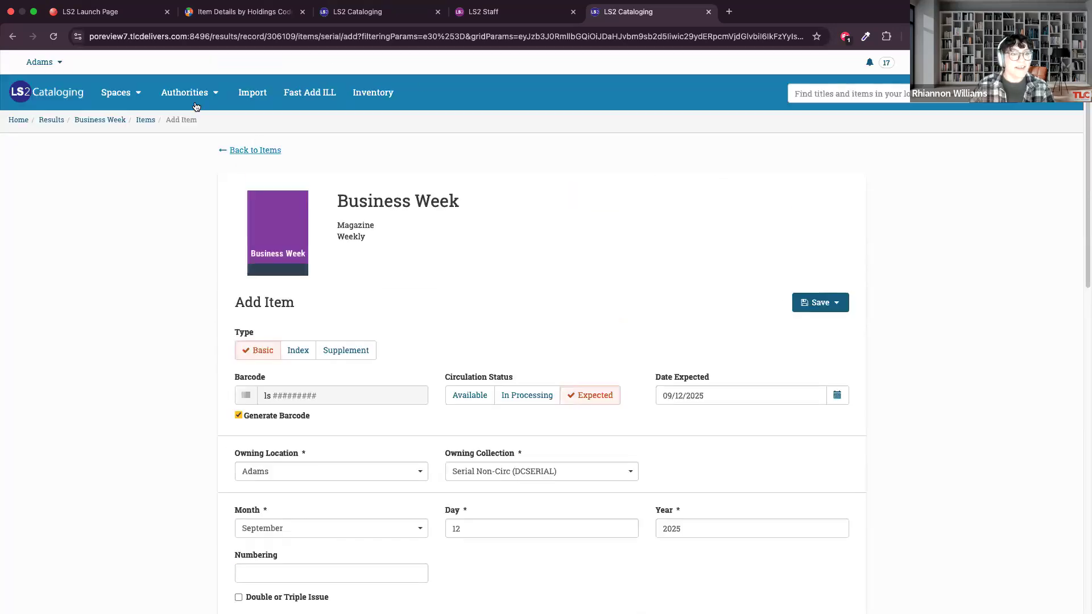
Return to "Frog and toad together" in the Item Space Overview title space and start a new physical item.
{"action": "mouse_move", "coordinate": [118, 95]}
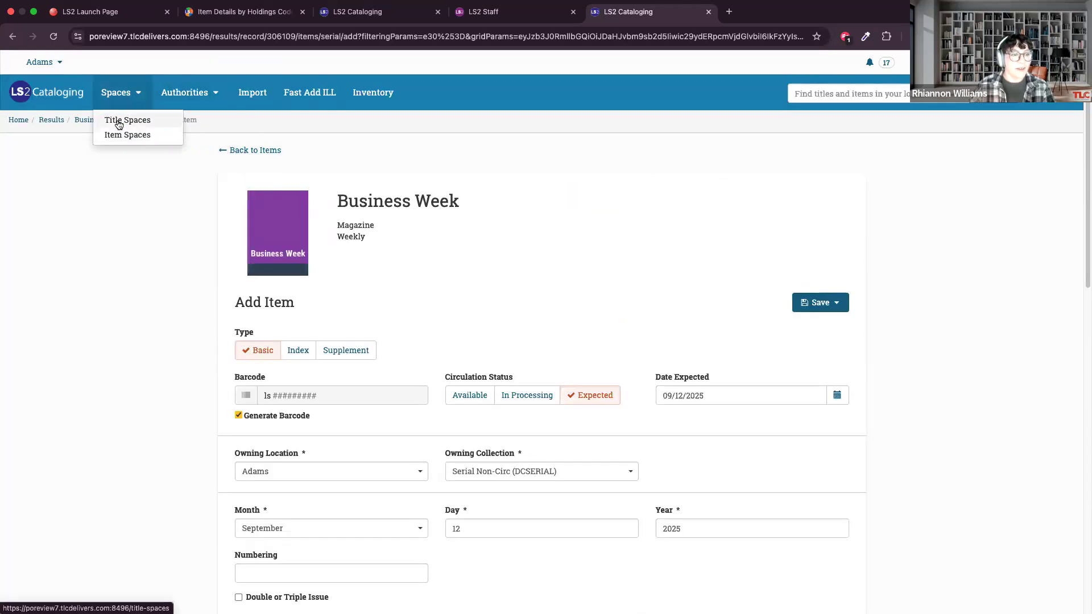
{"action": "left_click", "coordinate": [119, 123]}
{"action": "left_click", "coordinate": [293, 244]}
{"action": "left_click", "coordinate": [463, 277]}
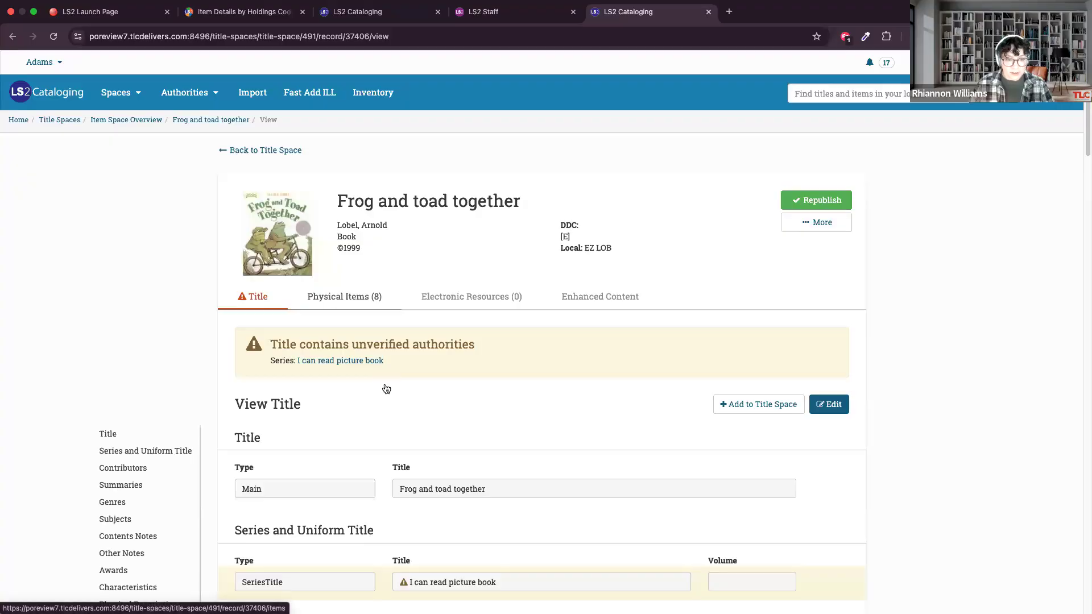
{"action": "left_click", "coordinate": [344, 297]}
{"action": "left_click", "coordinate": [807, 341]}
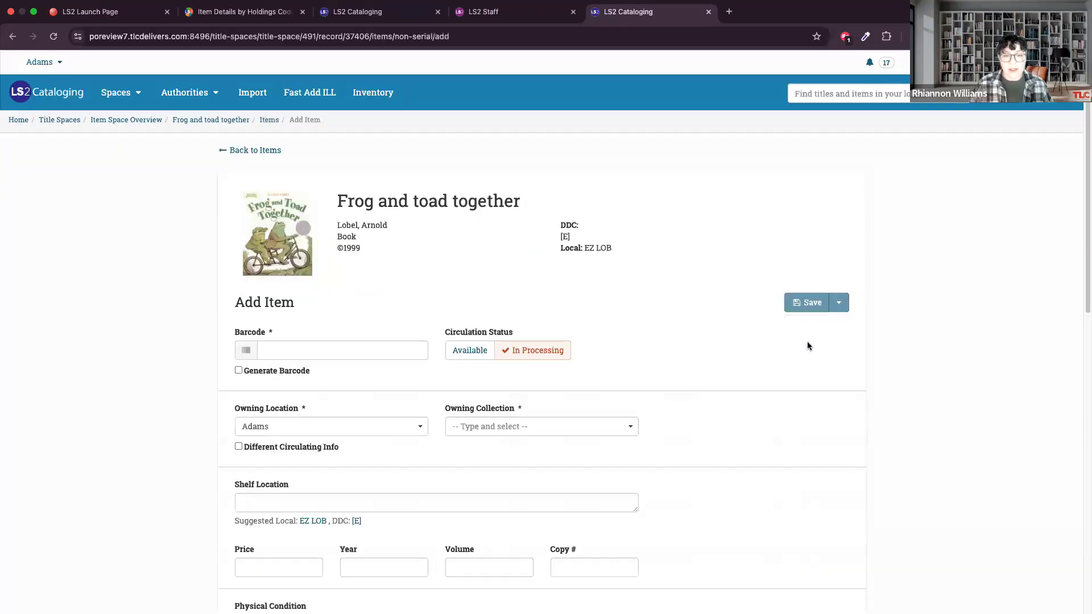
Enable barcode generation for the new item and set its circulation status to Available.
{"action": "left_click", "coordinate": [252, 374]}
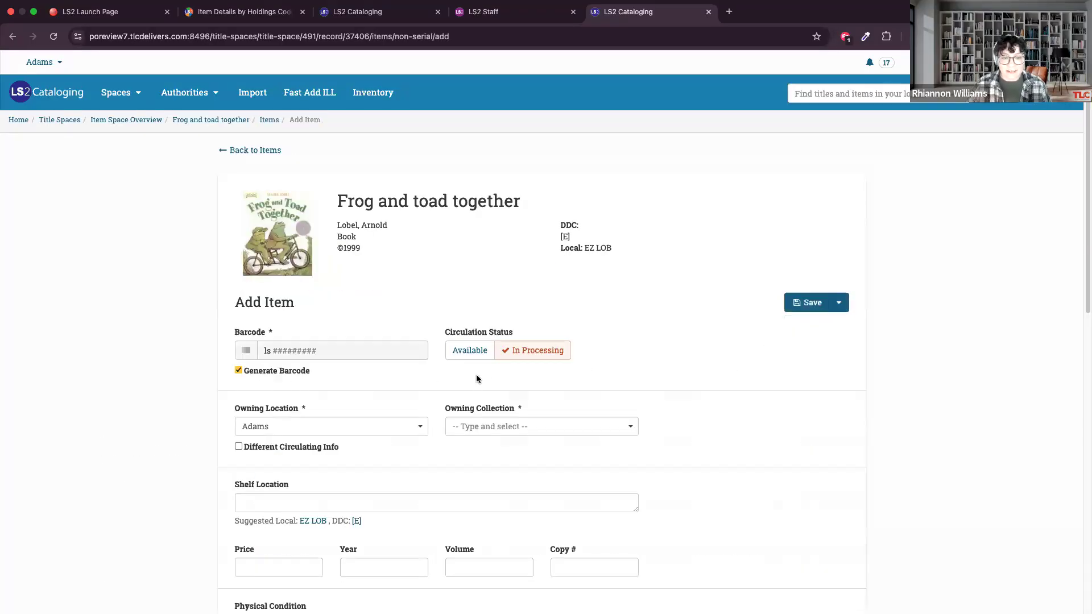
{"action": "scroll", "coordinate": [476, 377], "scroll_direction": "down", "scroll_amount": 2}
{"action": "left_click", "coordinate": [469, 304]}
Set the item's owning location to Garfield and its owning collection to Childrens EZ Books (BE).
{"action": "left_click", "coordinate": [479, 387]}
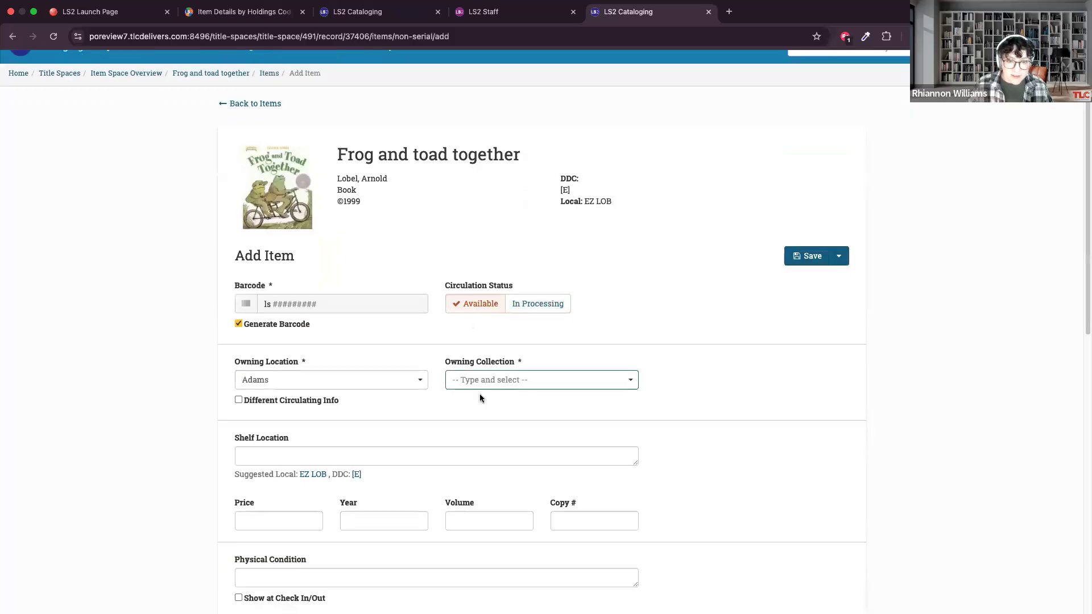
{"action": "left_click", "coordinate": [345, 386]}
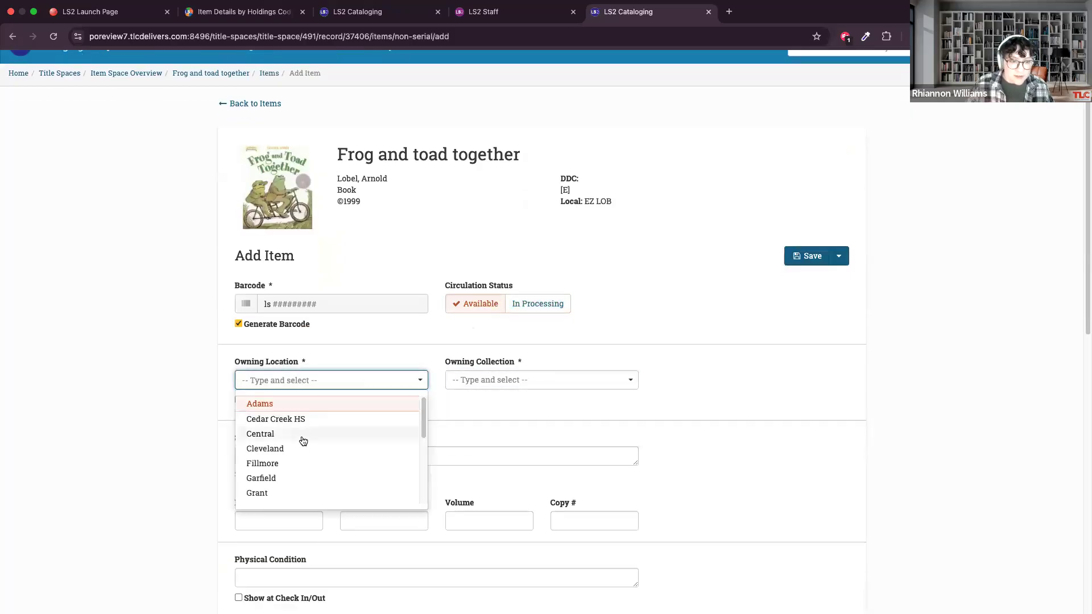
{"action": "left_click", "coordinate": [302, 476]}
{"action": "left_click", "coordinate": [536, 380]}
{"action": "scroll", "coordinate": [506, 452], "scroll_direction": "down", "scroll_amount": 1}
{"action": "scroll", "coordinate": [506, 453], "scroll_direction": "down", "scroll_amount": 8}
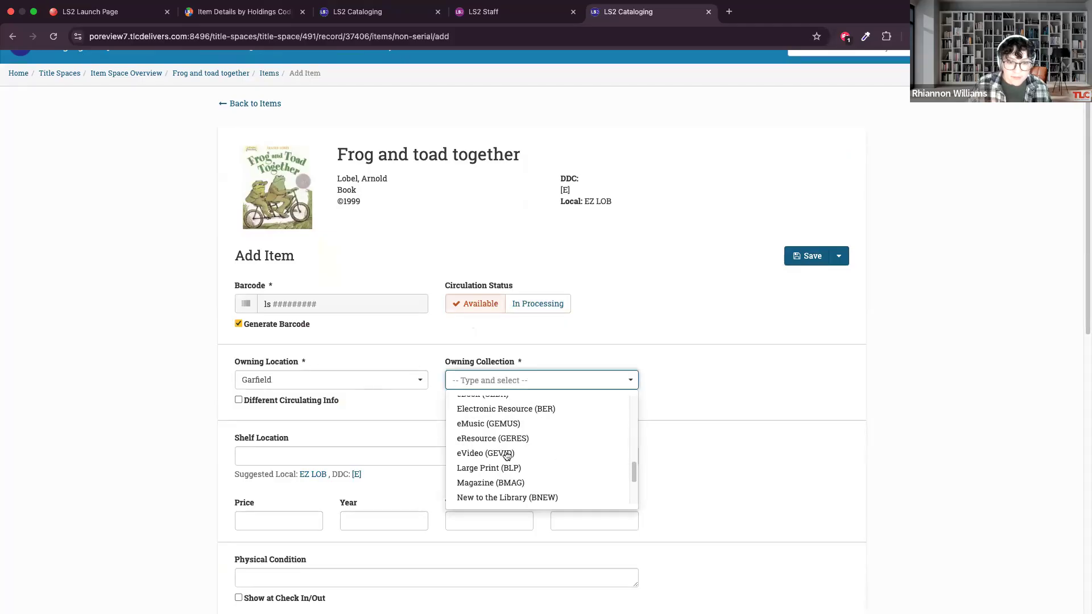
{"action": "scroll", "coordinate": [503, 453], "scroll_direction": "down", "scroll_amount": 2}
{"action": "scroll", "coordinate": [503, 453], "scroll_direction": "up", "scroll_amount": 8}
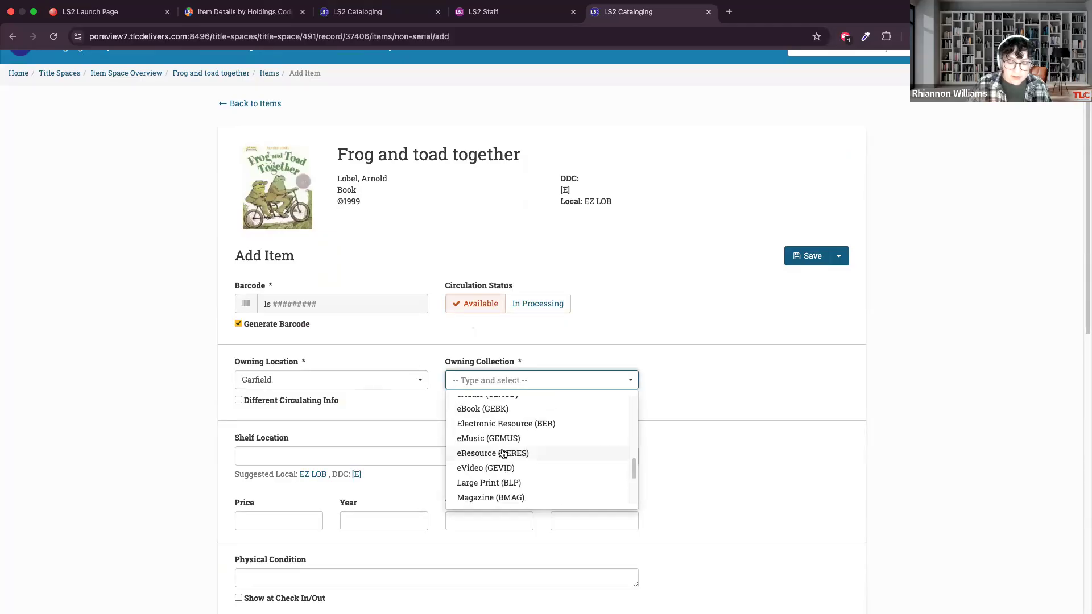
{"action": "scroll", "coordinate": [503, 453], "scroll_direction": "down", "scroll_amount": 2}
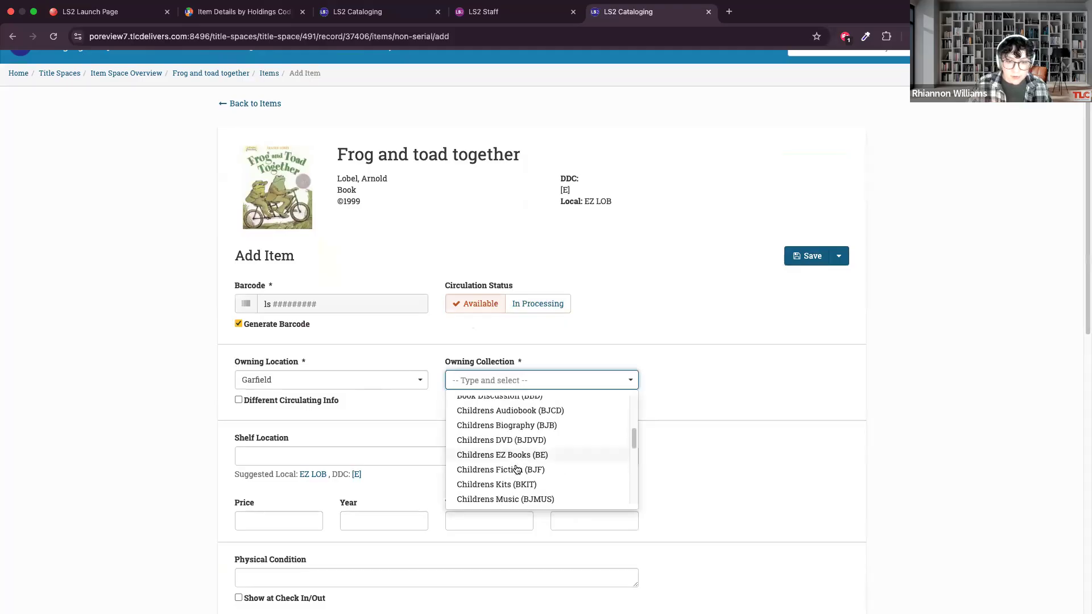
{"action": "left_click", "coordinate": [503, 455]}
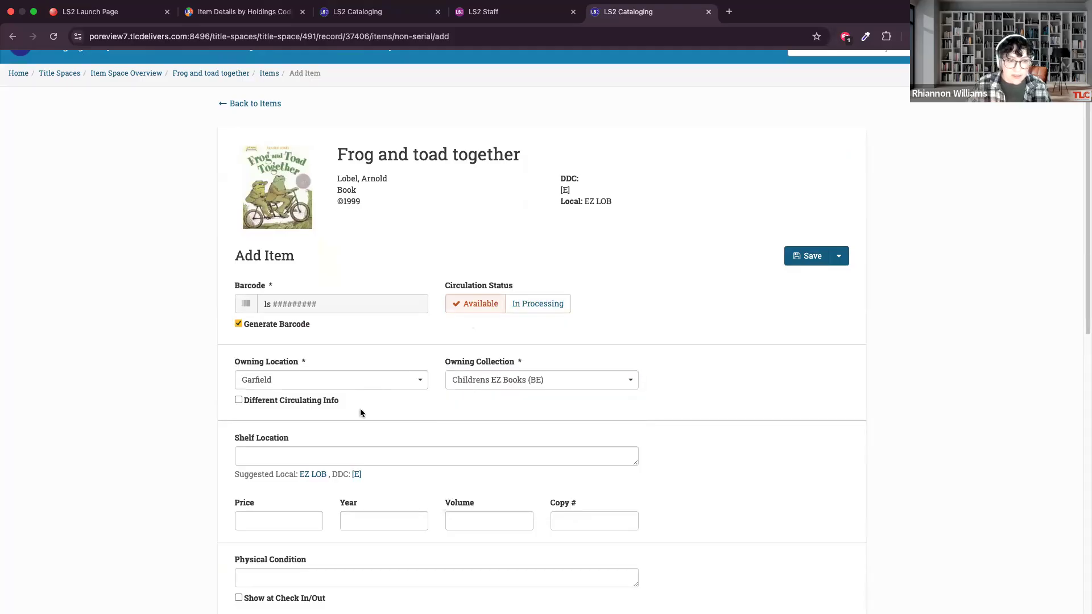
Apply the suggested local shelf location EZ LOB to the new item and set its price to $10.00.
{"action": "left_click", "coordinate": [312, 474]}
{"action": "scroll", "coordinate": [318, 515], "scroll_direction": "down", "scroll_amount": 3}
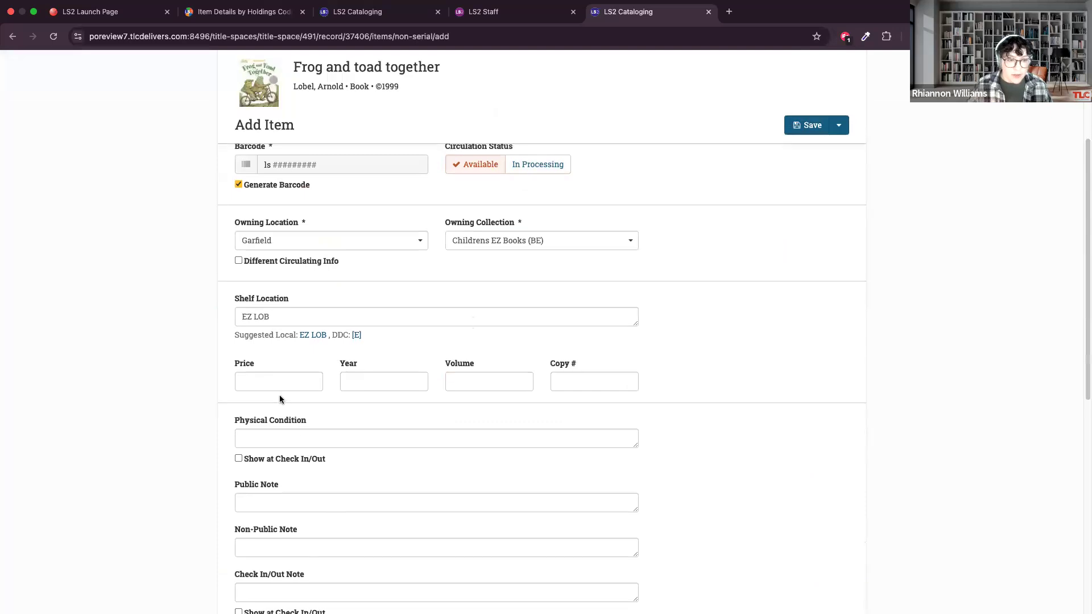
{"action": "left_click", "coordinate": [267, 382]}
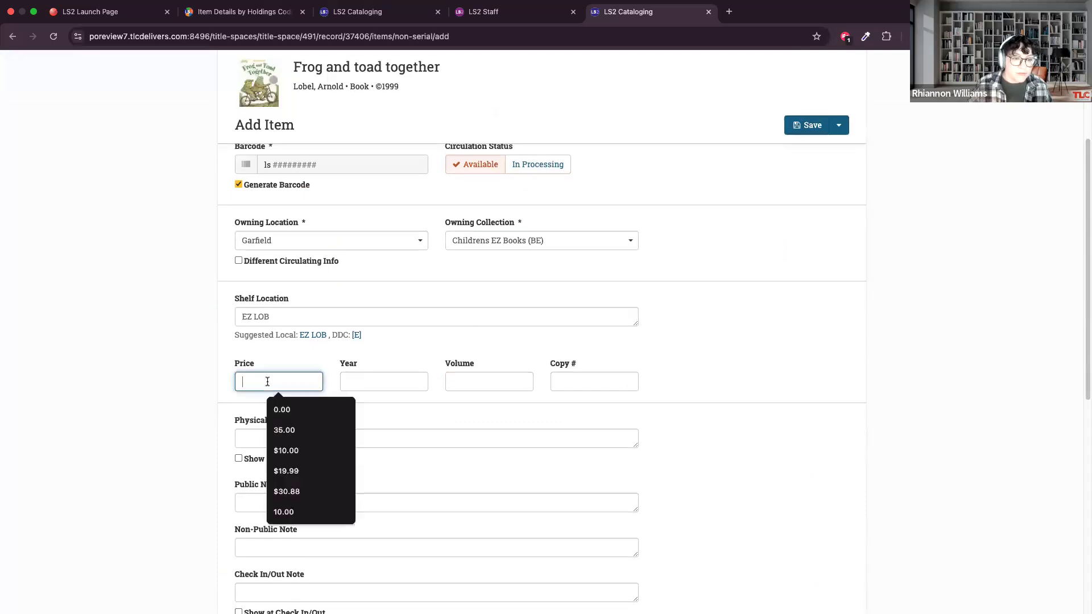
{"action": "left_click", "coordinate": [270, 386]}
{"action": "left_click", "coordinate": [269, 386]}
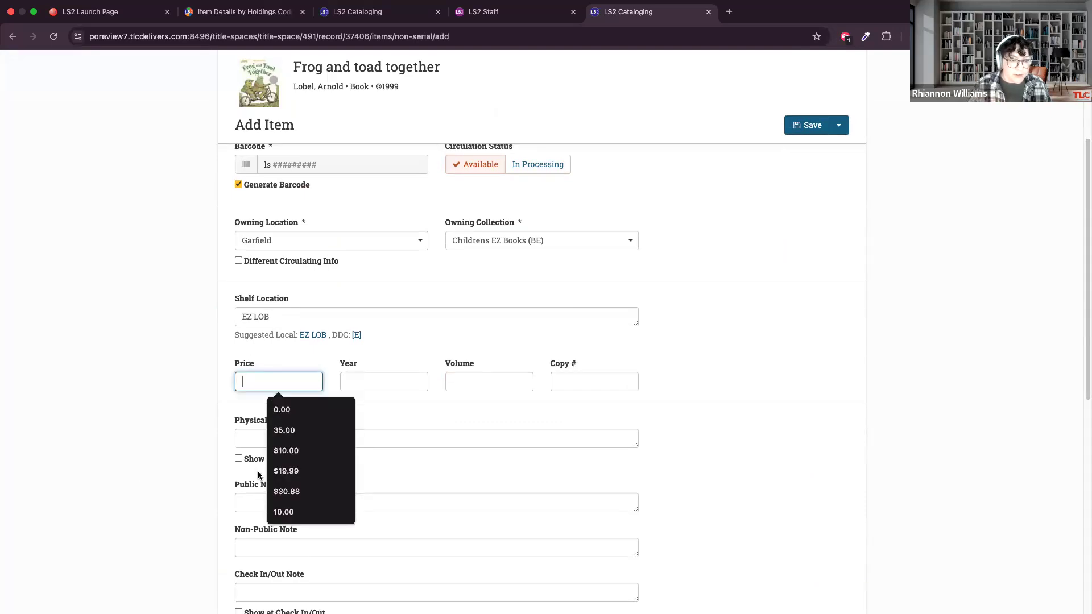
{"action": "left_click", "coordinate": [308, 452]}
Set the item's year to 1999, volume to v. 1 and copy number to 1, and save the item.
{"action": "left_click", "coordinate": [373, 378]}
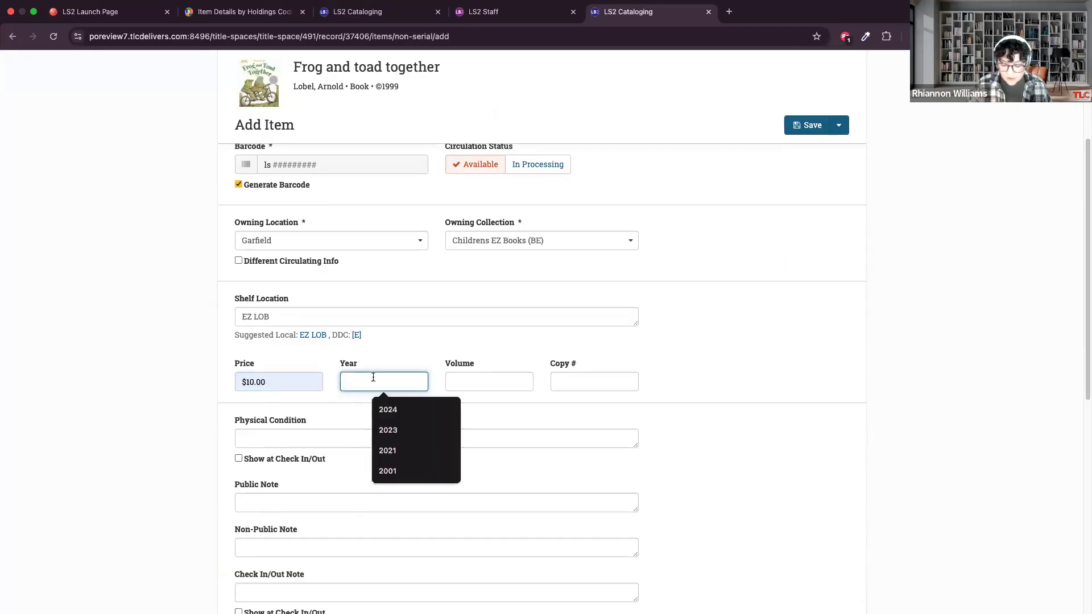
{"action": "type", "text": "1999"}
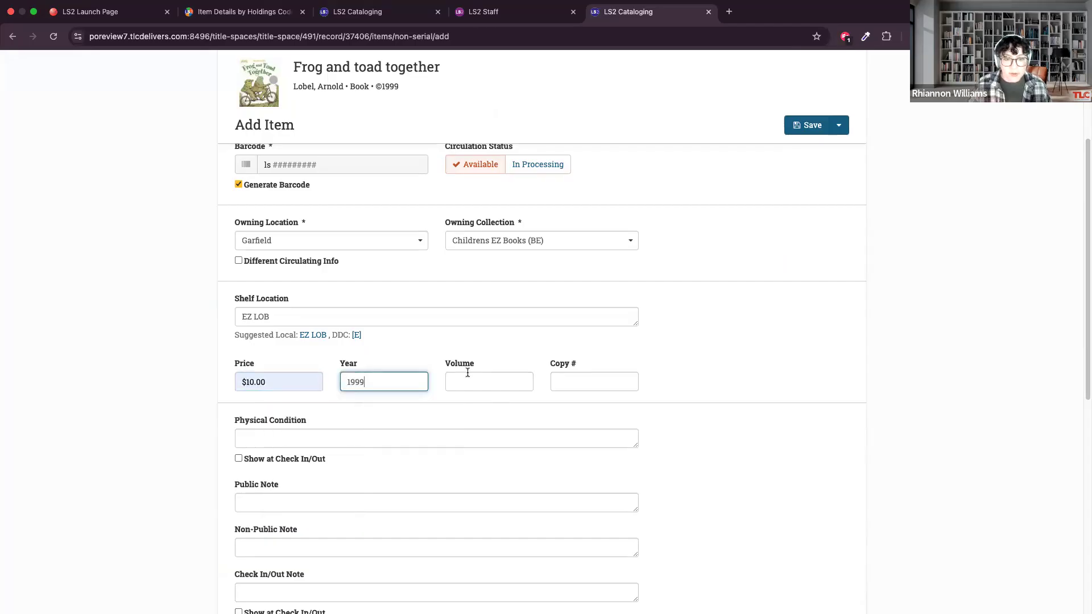
{"action": "left_click", "coordinate": [468, 374]}
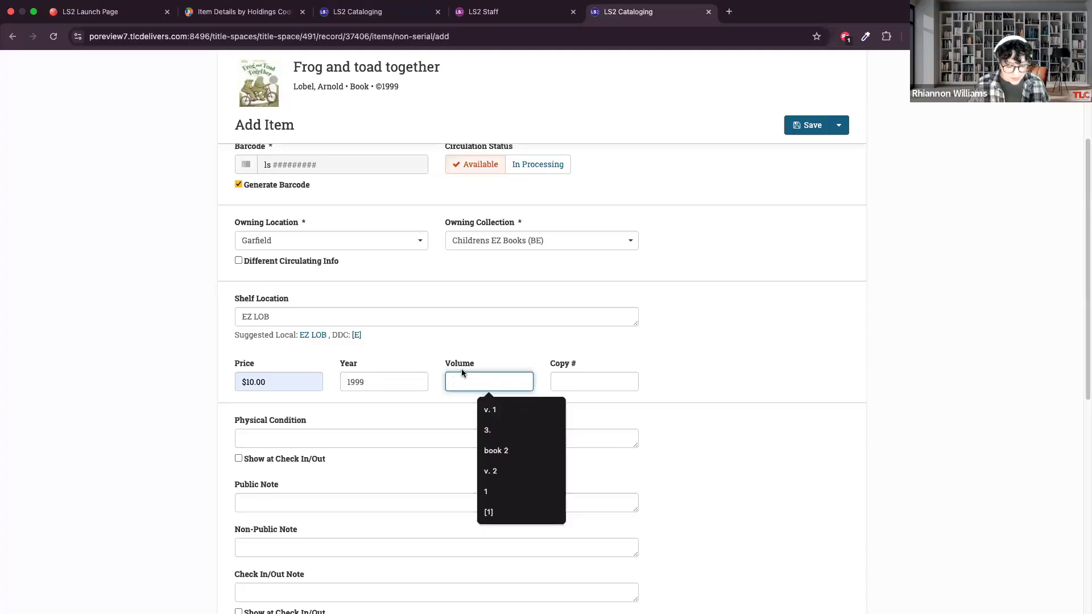
{"action": "type", "text": "v."}
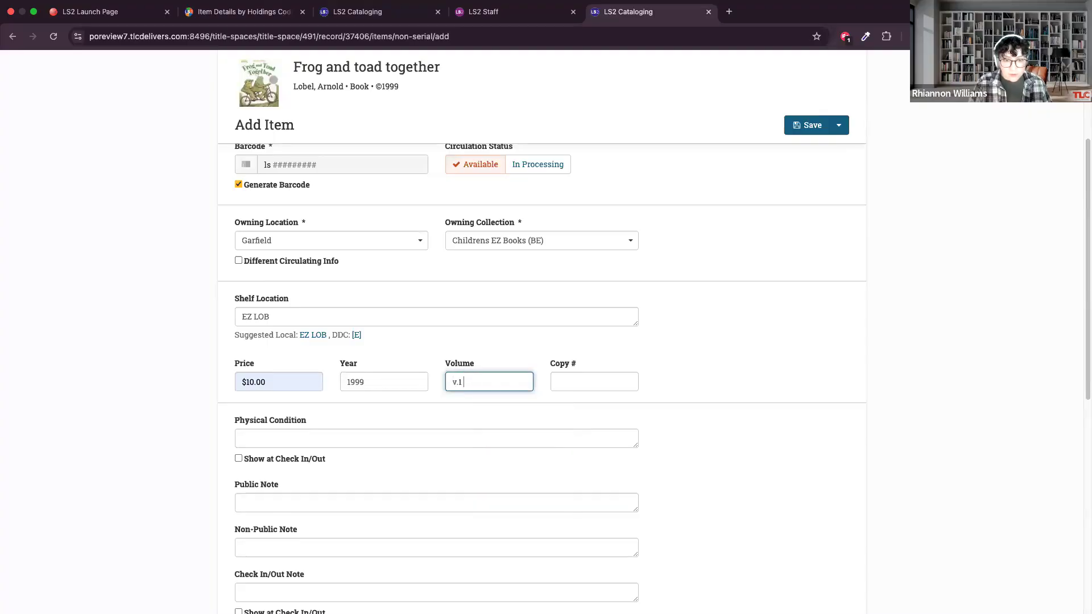
{"action": "type", "text": " 1"}
{"action": "left_click", "coordinate": [579, 380]}
{"action": "type", "text": "1"}
{"action": "left_click", "coordinate": [665, 314]}
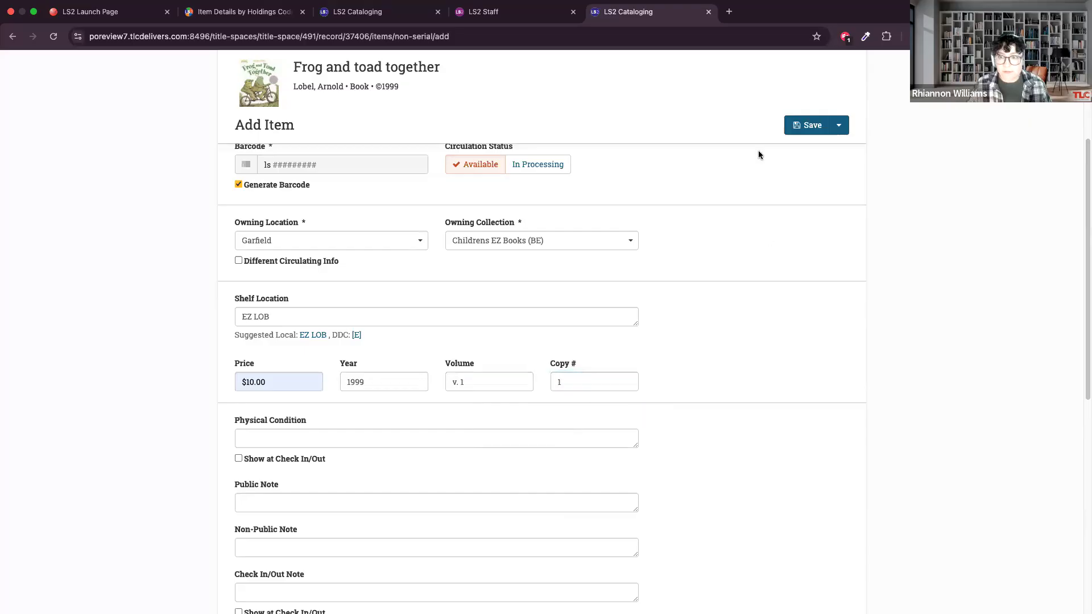
{"action": "left_click", "coordinate": [846, 128]}
{"action": "left_click", "coordinate": [807, 125]}
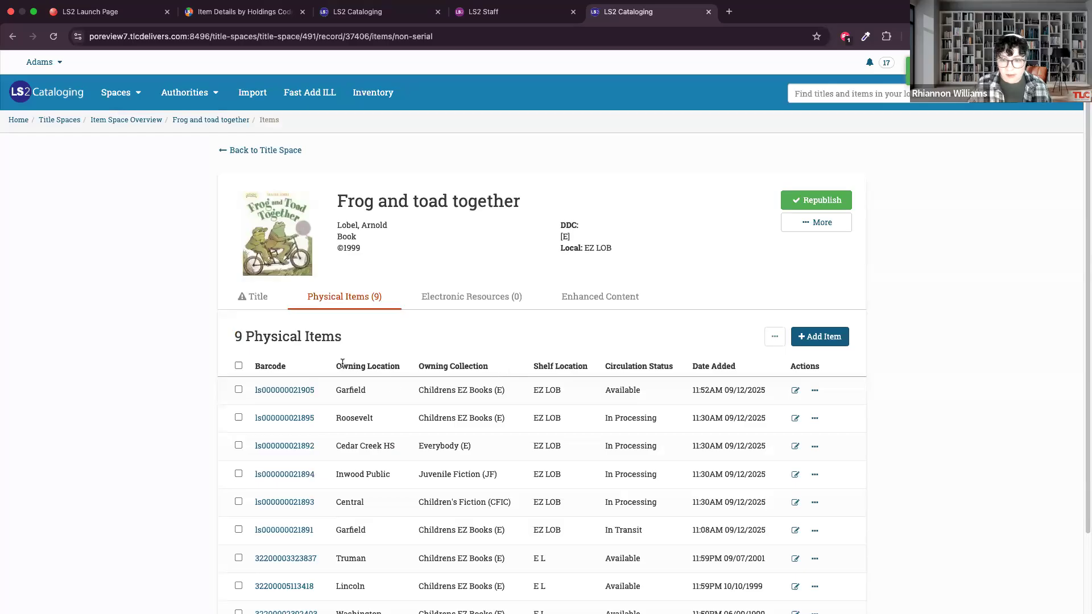
Duplicate the newly added Garfield item into 6 items with circulation status Available and automatically generated barcodes.
{"action": "left_click", "coordinate": [814, 390]}
{"action": "left_click", "coordinate": [793, 425]}
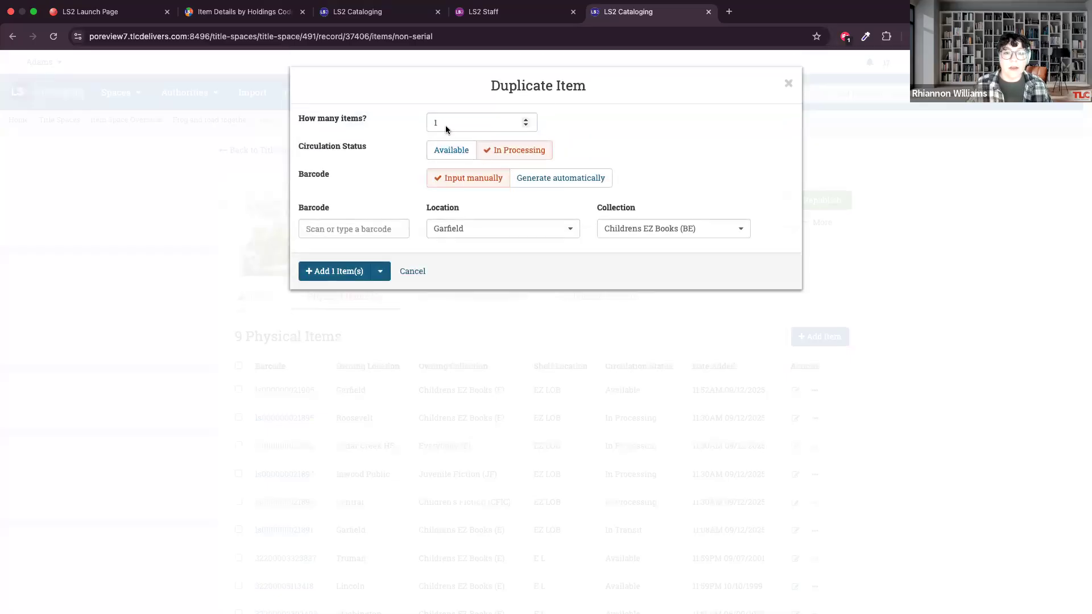
{"action": "left_click", "coordinate": [448, 148]}
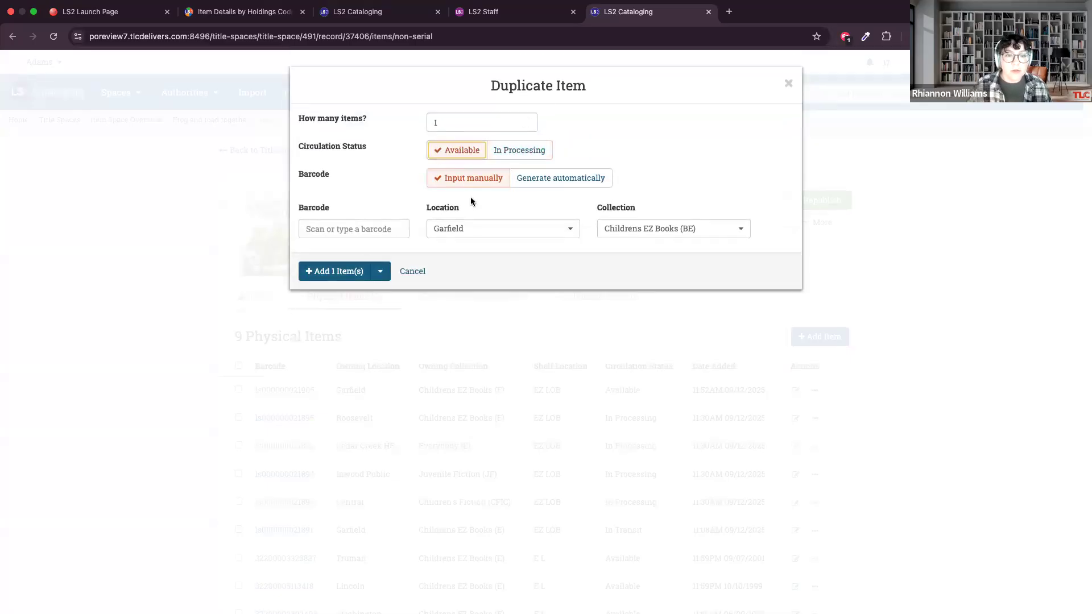
{"action": "left_click", "coordinate": [550, 178]}
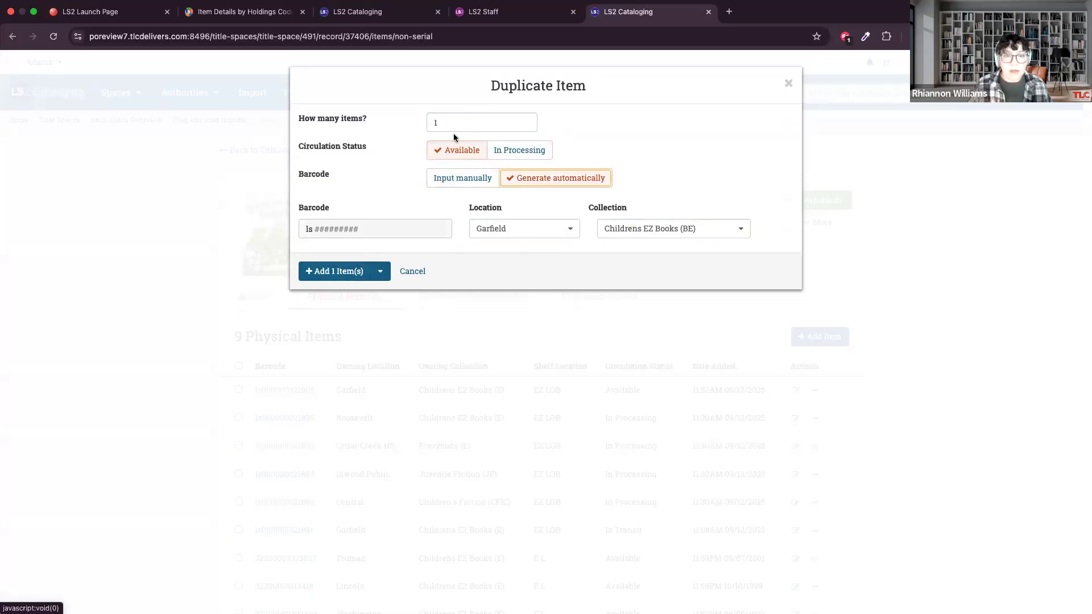
{"action": "left_click", "coordinate": [526, 119]}
{"action": "left_click", "coordinate": [526, 119]}
{"action": "left_click", "coordinate": [526, 120]}
{"action": "left_click", "coordinate": [526, 120]}
{"action": "left_click", "coordinate": [526, 120]}
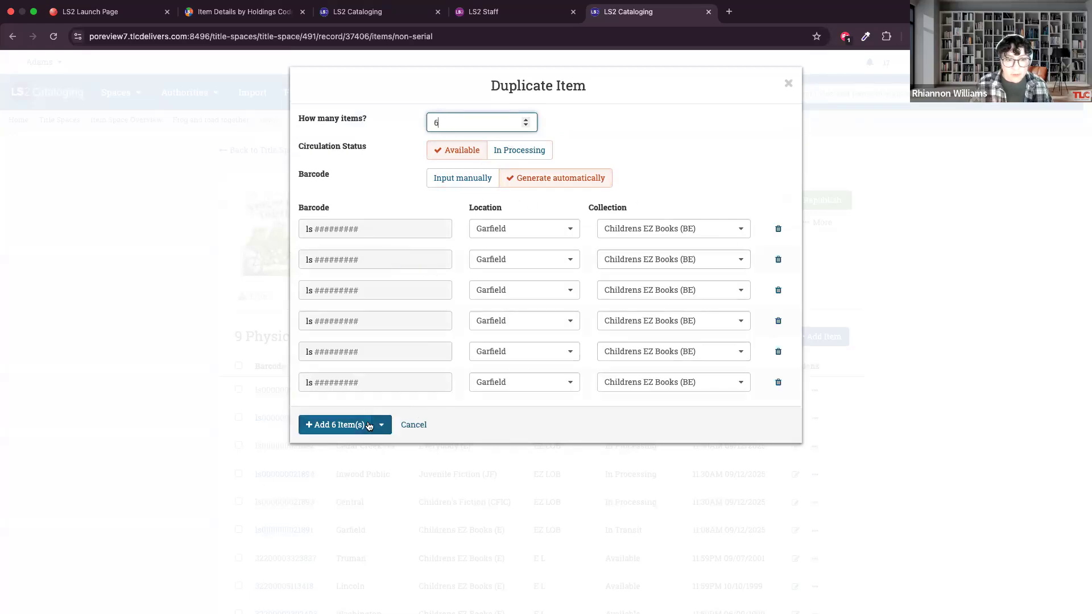
{"action": "left_click", "coordinate": [330, 429]}
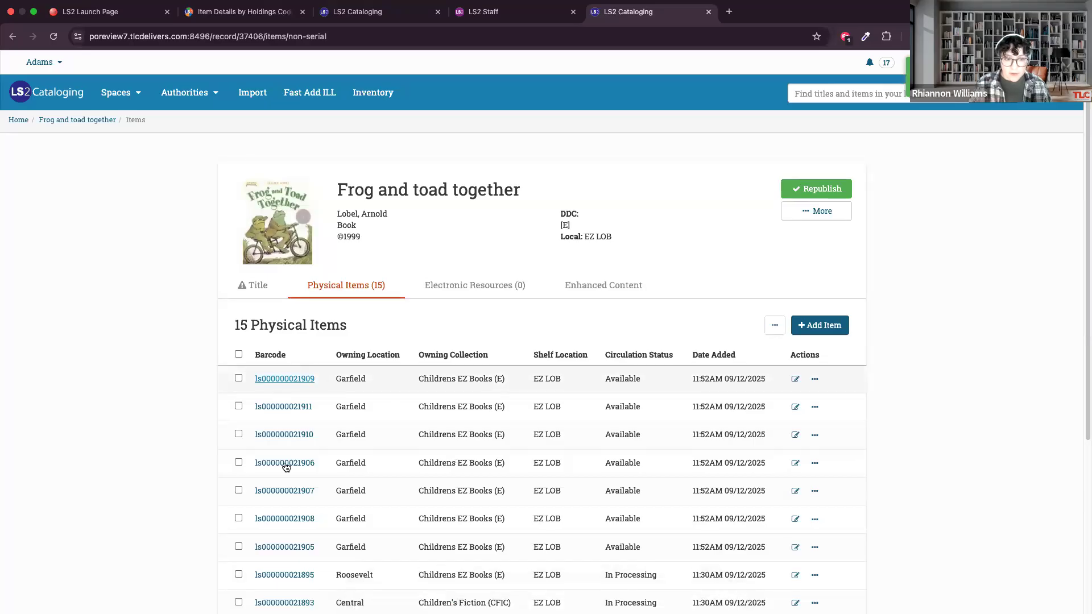
{"action": "scroll", "coordinate": [356, 483], "scroll_direction": "down", "scroll_amount": 2}
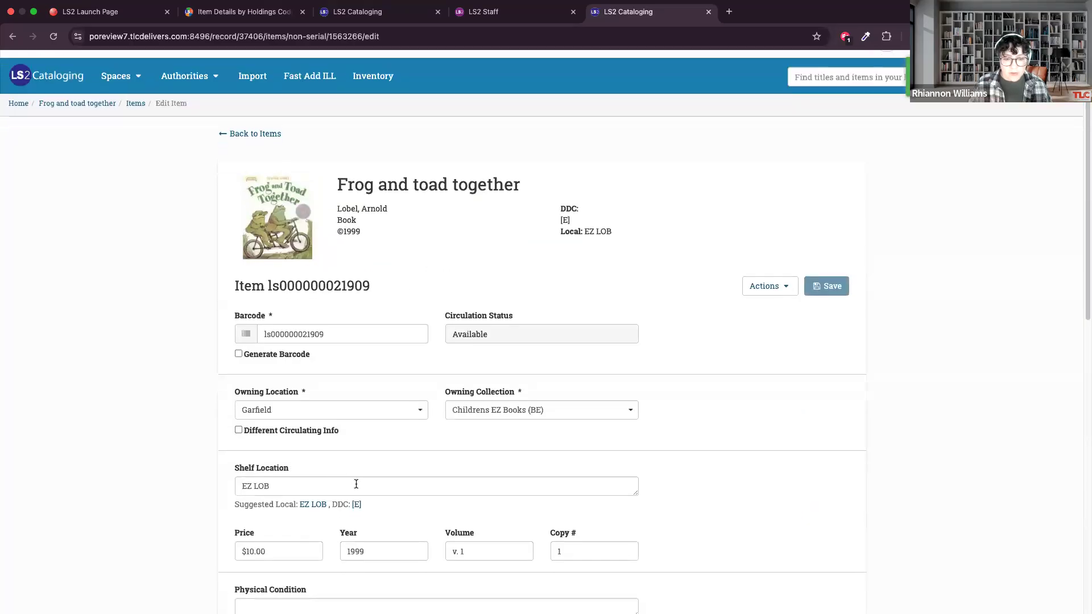
{"action": "scroll", "coordinate": [356, 483], "scroll_direction": "down", "scroll_amount": 3}
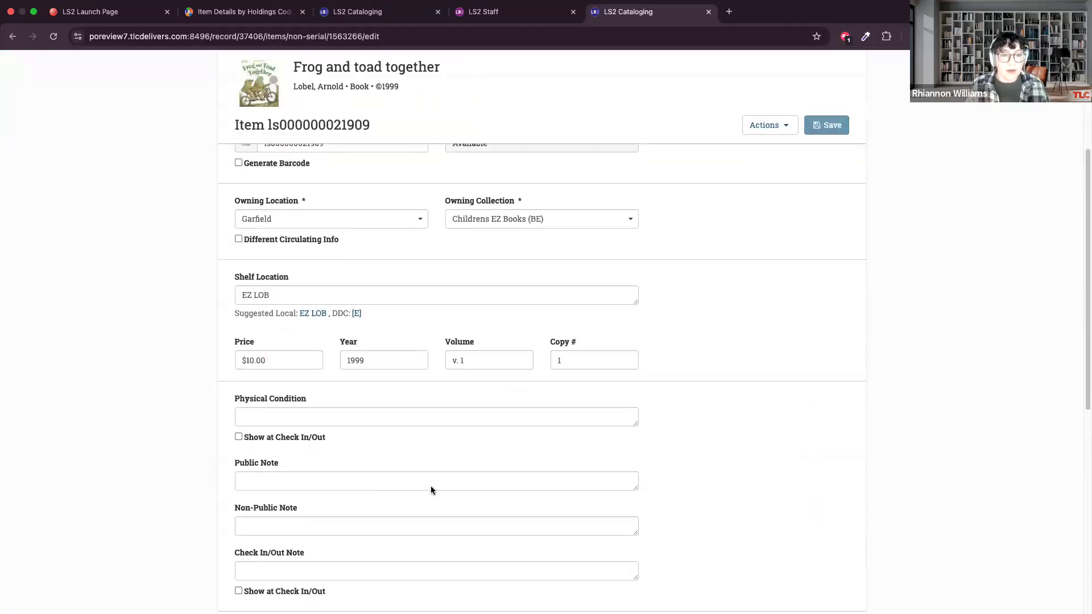
{"action": "scroll", "coordinate": [431, 487], "scroll_direction": "up", "scroll_amount": 3}
{"action": "scroll", "coordinate": [433, 490], "scroll_direction": "up", "scroll_amount": 1}
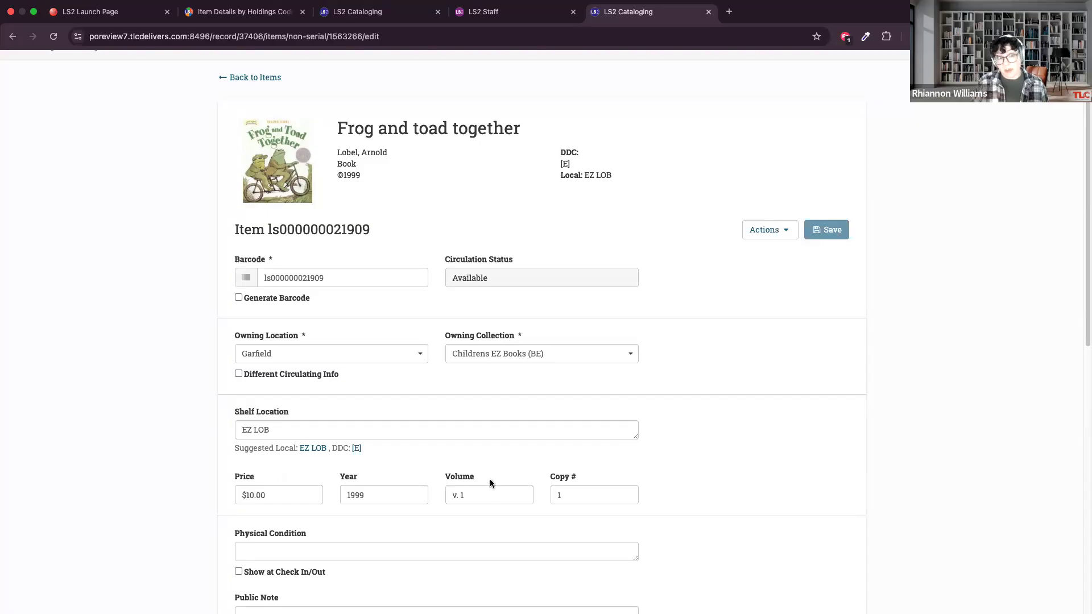
{"action": "left_click", "coordinate": [245, 78]}
{"action": "scroll", "coordinate": [498, 405], "scroll_direction": "down", "scroll_amount": 2}
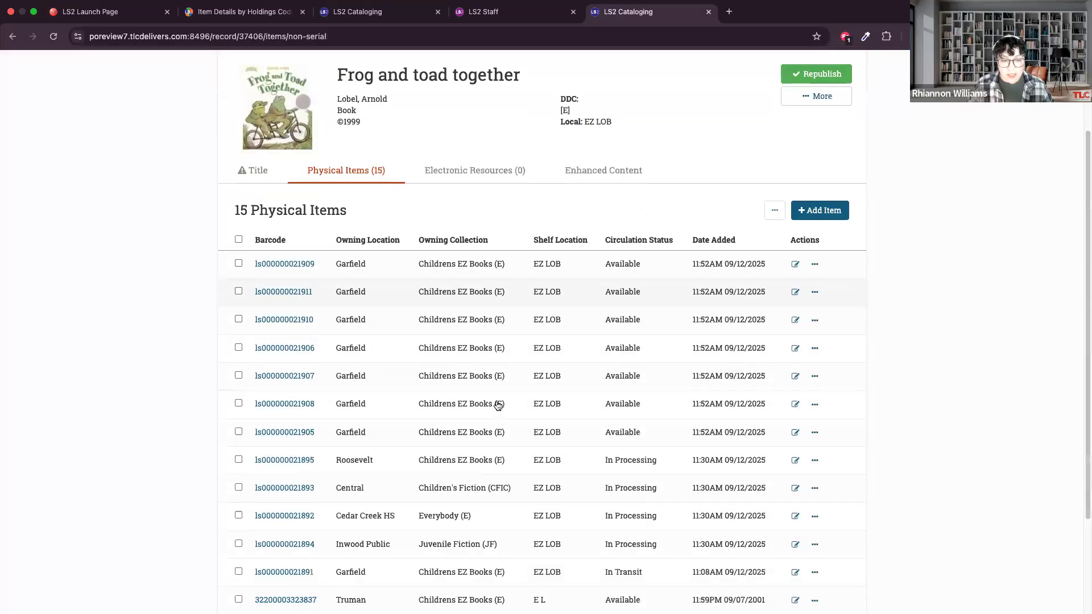
{"action": "scroll", "coordinate": [498, 405], "scroll_direction": "down", "scroll_amount": 1}
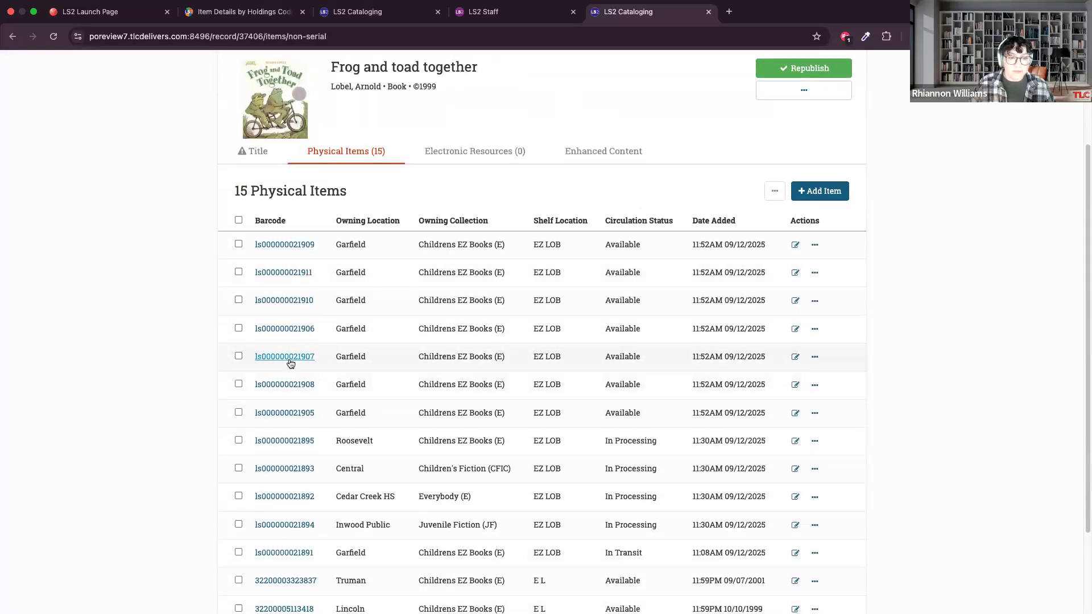
{"action": "left_click", "coordinate": [298, 371]}
{"action": "scroll", "coordinate": [577, 386], "scroll_direction": "down", "scroll_amount": 5}
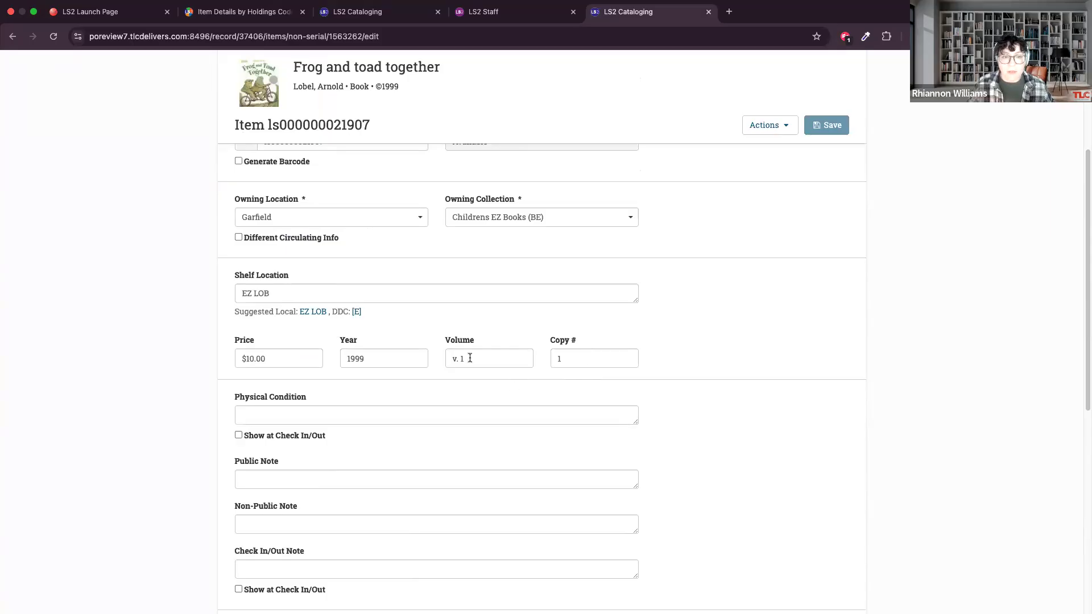
{"action": "scroll", "coordinate": [473, 360], "scroll_direction": "up", "scroll_amount": 4}
{"action": "left_click", "coordinate": [266, 151]}
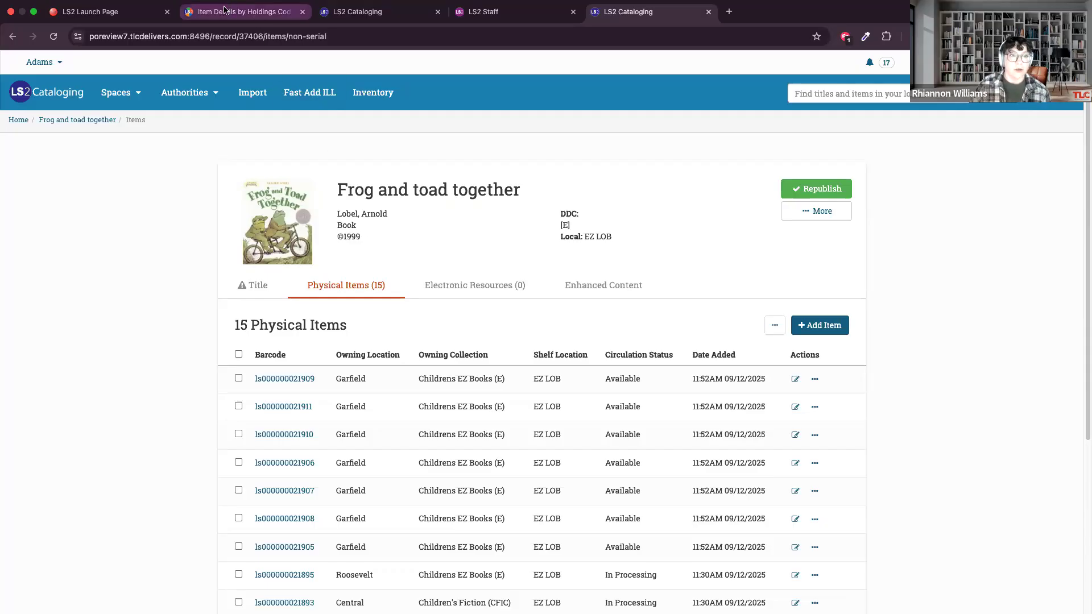
Switch to the Item Details by Holdings Codes report in LS2 Reports and run it in Excel format.
{"action": "left_click", "coordinate": [224, 10]}
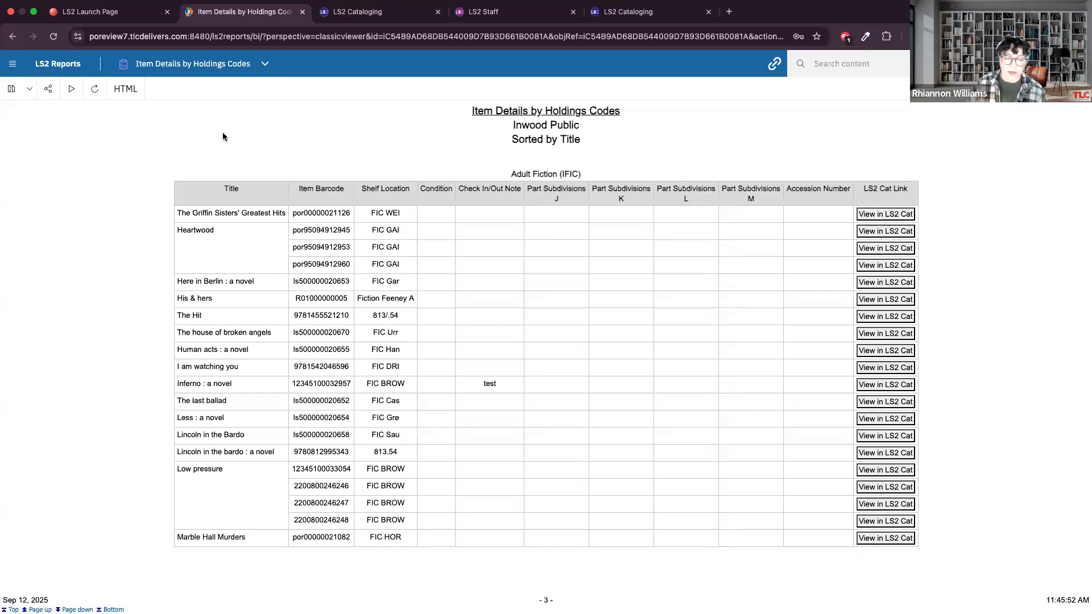
{"action": "left_click", "coordinate": [125, 91]}
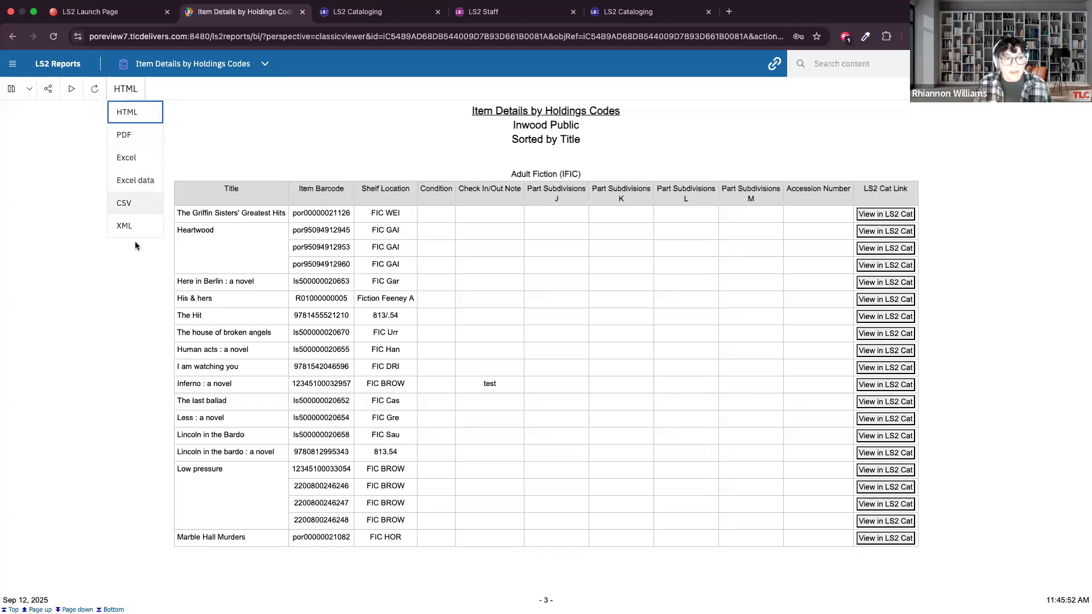
{"action": "left_click", "coordinate": [127, 158]}
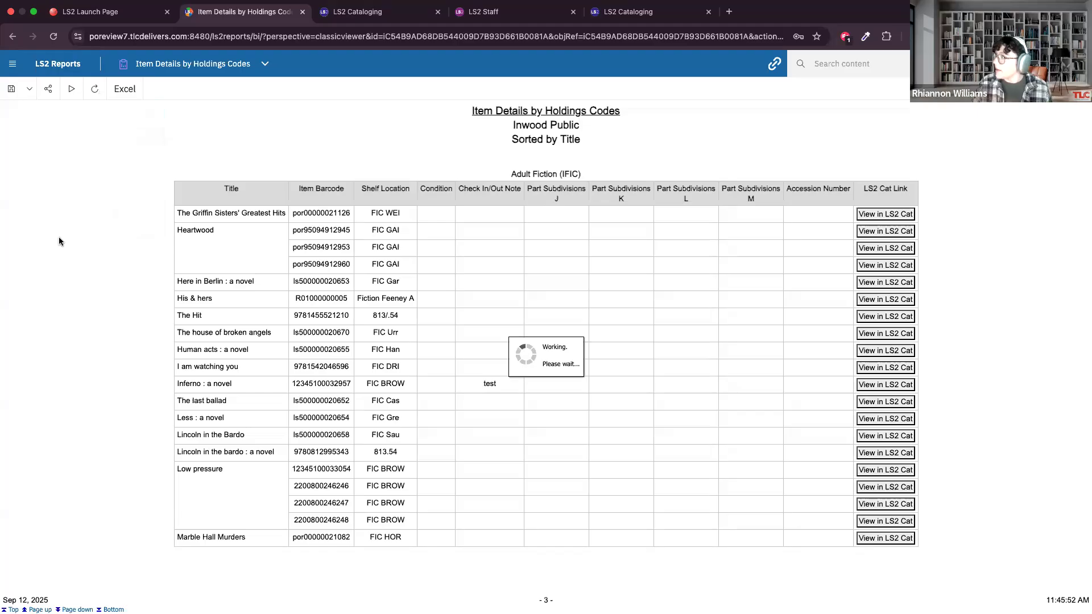